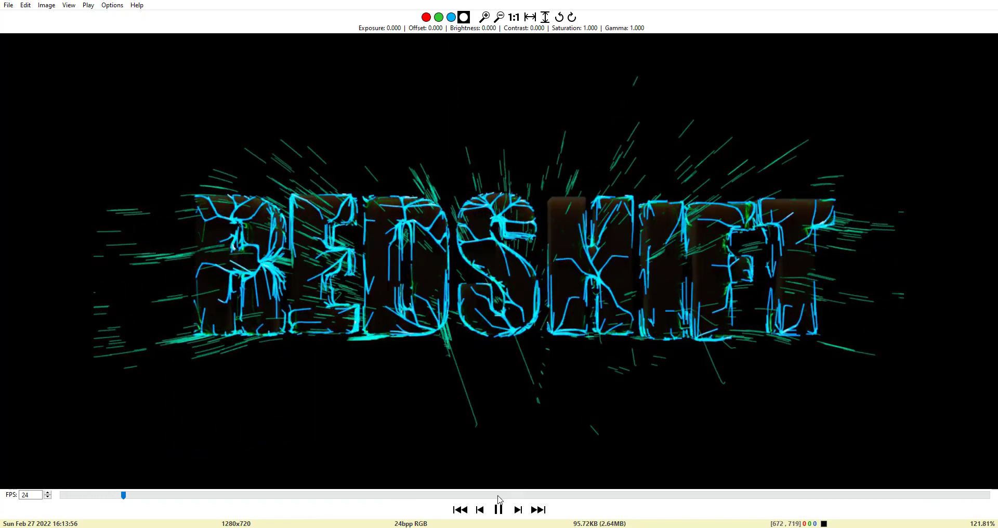
Step: Pause the rendered REDSHIFT preview, switch to Houdini's object level and inspect the rslight1 spot light above the text
{"action": "left_click", "coordinate": [498, 509]}
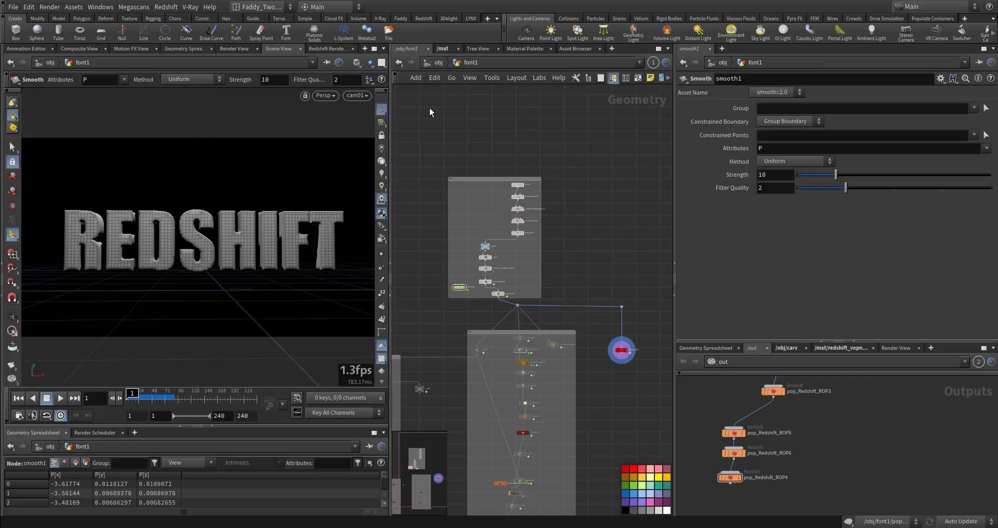
{"action": "left_click", "coordinate": [438, 63]}
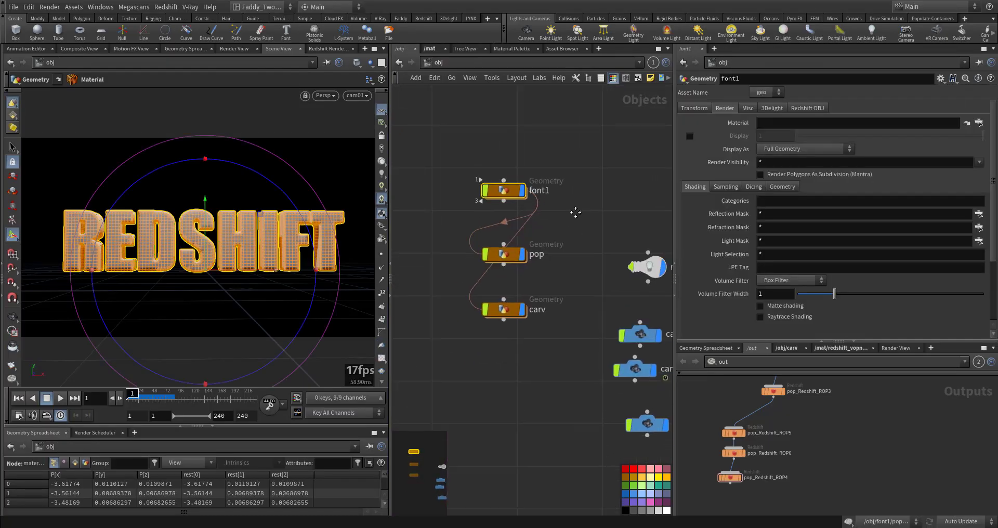
{"action": "key", "text": "h"}
{"action": "left_click", "coordinate": [567, 194]}
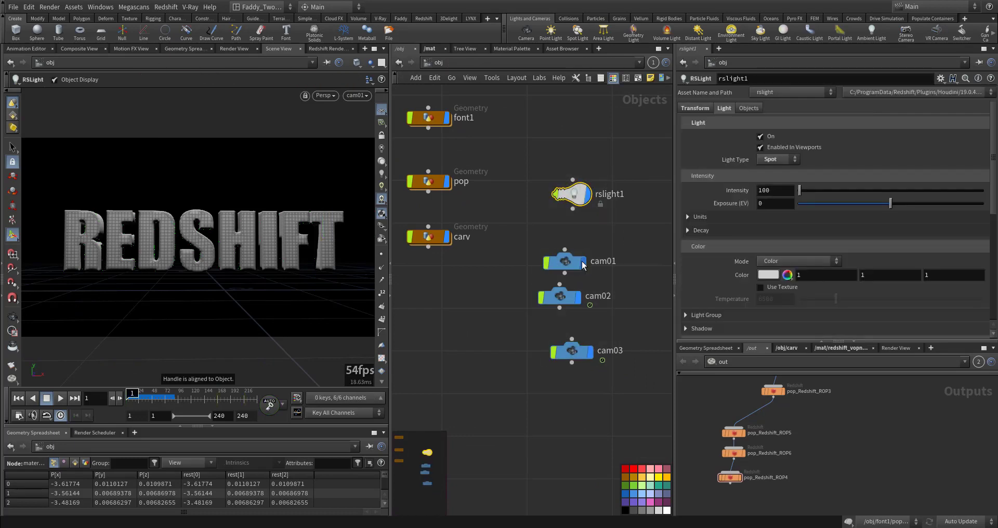
{"action": "left_click", "coordinate": [14, 317]}
{"action": "scroll", "coordinate": [212, 249], "scroll_direction": "down", "scroll_amount": 8}
{"action": "left_click_drag", "start_coordinate": [222, 244], "coordinate": [257, 192]}
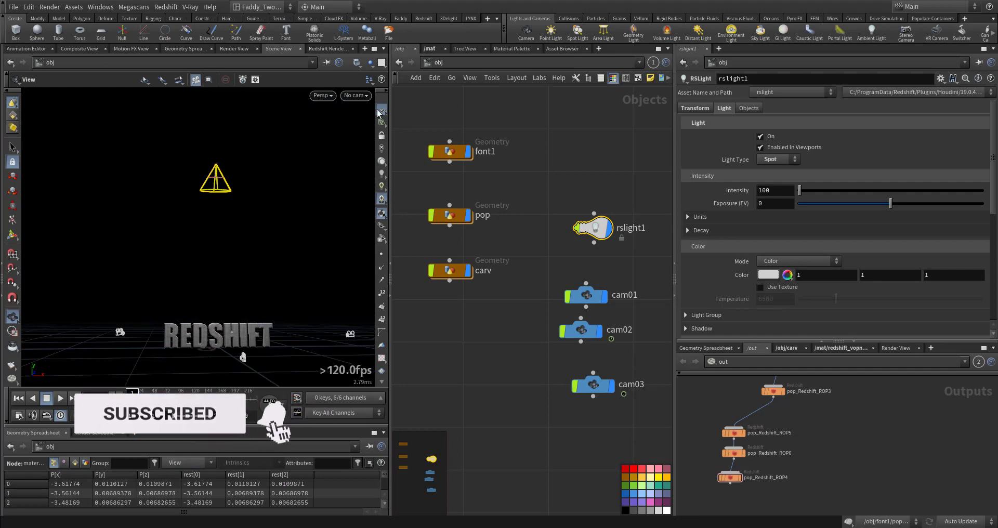
{"action": "middle_click_drag", "start_coordinate": [257, 298], "coordinate": [255, 274]}
{"action": "scroll", "coordinate": [255, 274], "scroll_direction": "up", "scroll_amount": 8}
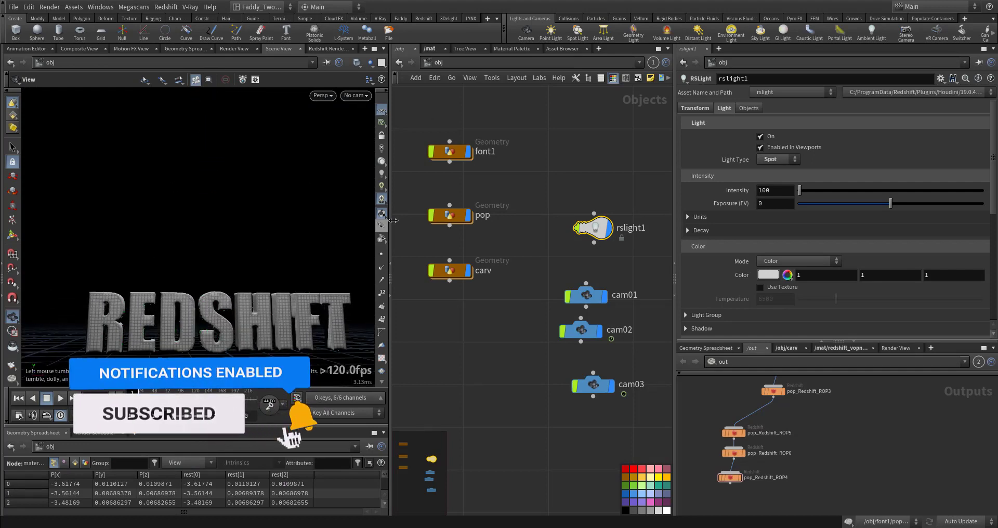
Step: Open the font1 geometry network and display its font1 text node with its parameters
{"action": "double_click", "coordinate": [456, 158]}
{"action": "middle_click_drag", "start_coordinate": [579, 256], "coordinate": [583, 321]}
{"action": "scroll", "coordinate": [545, 223], "scroll_direction": "up", "scroll_amount": 10}
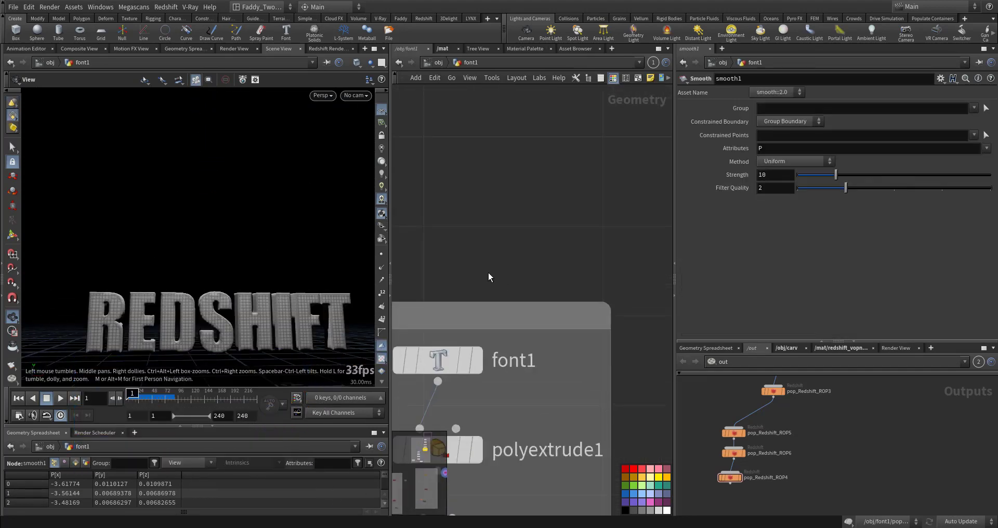
{"action": "middle_click_drag", "start_coordinate": [488, 271], "coordinate": [582, 177]}
{"action": "scroll", "coordinate": [565, 187], "scroll_direction": "up", "scroll_amount": 1}
{"action": "left_click", "coordinate": [573, 274]}
{"action": "left_click", "coordinate": [533, 275]}
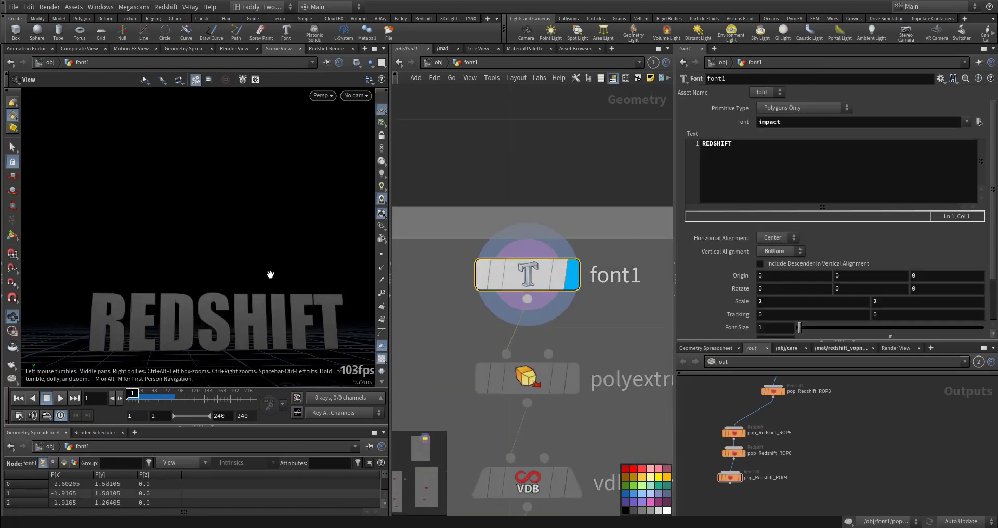
Step: Change the font1 node's text to VFX
{"action": "left_click_drag", "start_coordinate": [207, 283], "coordinate": [209, 246]}
{"action": "right_click_drag", "start_coordinate": [209, 245], "coordinate": [234, 244]}
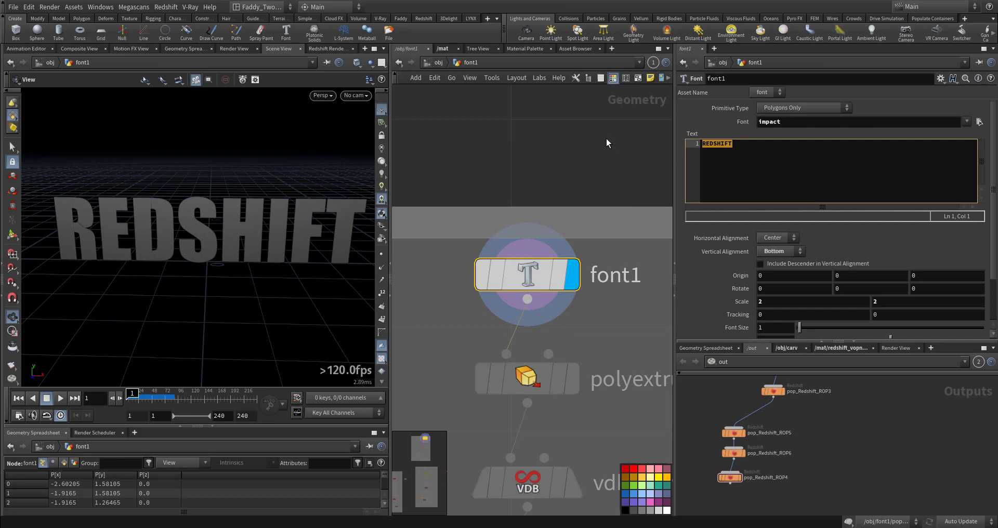
{"action": "type", "text": "VFX"}
{"action": "left_click", "coordinate": [601, 141]}
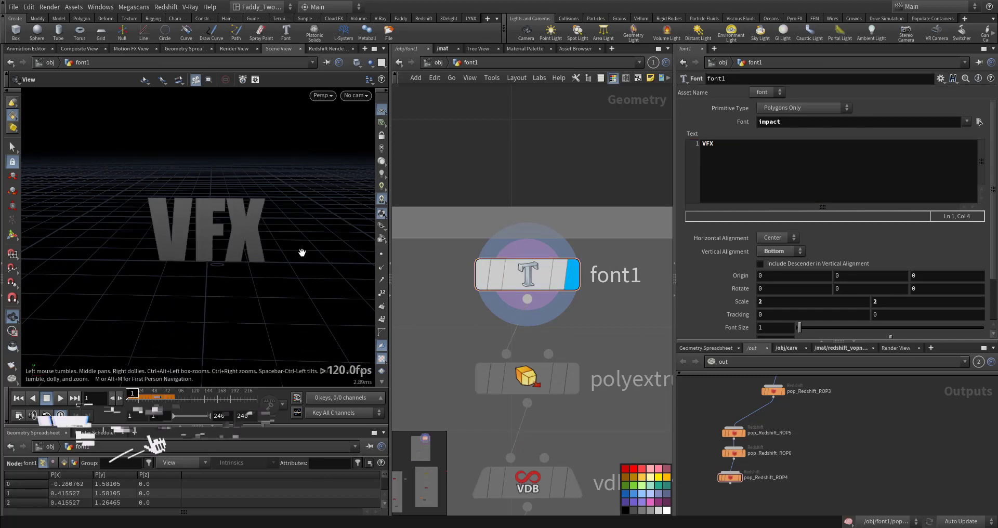
{"action": "right_click_drag", "start_coordinate": [274, 244], "coordinate": [210, 214]}
{"action": "middle_click_drag", "start_coordinate": [228, 214], "coordinate": [257, 211]}
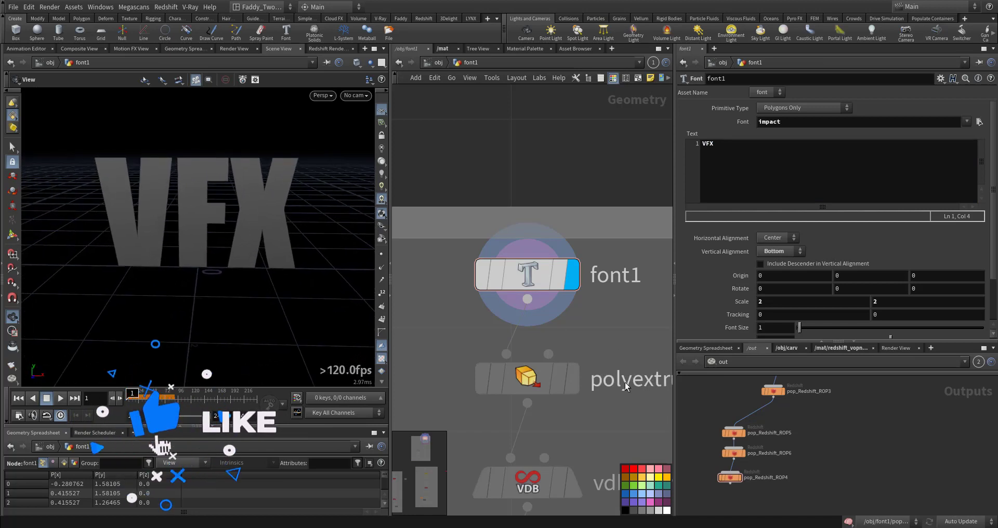
Step: Display the polyextrude1 node's result and review its extrusion settings
{"action": "middle_click_drag", "start_coordinate": [634, 342], "coordinate": [551, 276]}
{"action": "left_click", "coordinate": [508, 306]}
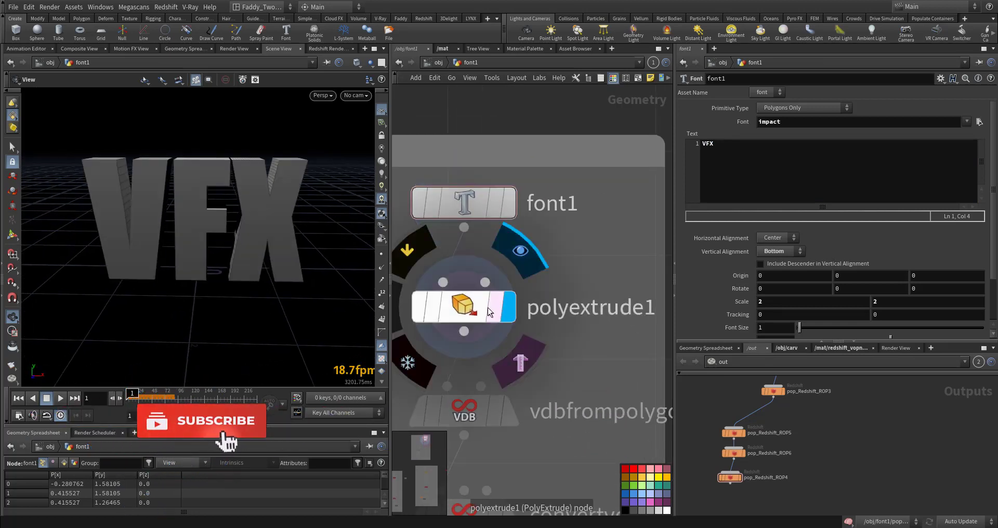
{"action": "left_click", "coordinate": [487, 311]}
{"action": "mouse_move", "coordinate": [167, 263]}
{"action": "left_mouse_down"}
{"action": "mouse_move", "coordinate": [319, 261]}
{"action": "mouse_move", "coordinate": [160, 259]}
{"action": "left_mouse_up"}
{"action": "middle_click_drag", "start_coordinate": [474, 351], "coordinate": [432, 235]}
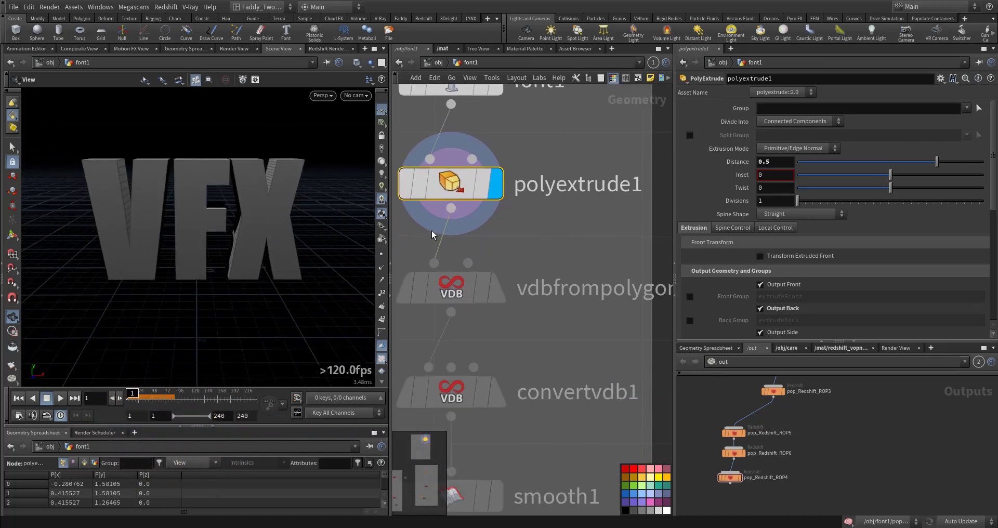
Step: Display the vdbfrompolygons1 node's result and switch the viewport to headlight lighting
{"action": "left_click", "coordinate": [501, 294]}
{"action": "mouse_move", "coordinate": [261, 285]}
{"action": "left_mouse_down"}
{"action": "mouse_move", "coordinate": [321, 260]}
{"action": "mouse_move", "coordinate": [308, 227]}
{"action": "mouse_move", "coordinate": [279, 234]}
{"action": "mouse_move", "coordinate": [265, 216]}
{"action": "left_mouse_up"}
{"action": "left_click", "coordinate": [382, 165]}
{"action": "middle_click_drag", "start_coordinate": [562, 351], "coordinate": [586, 313]}
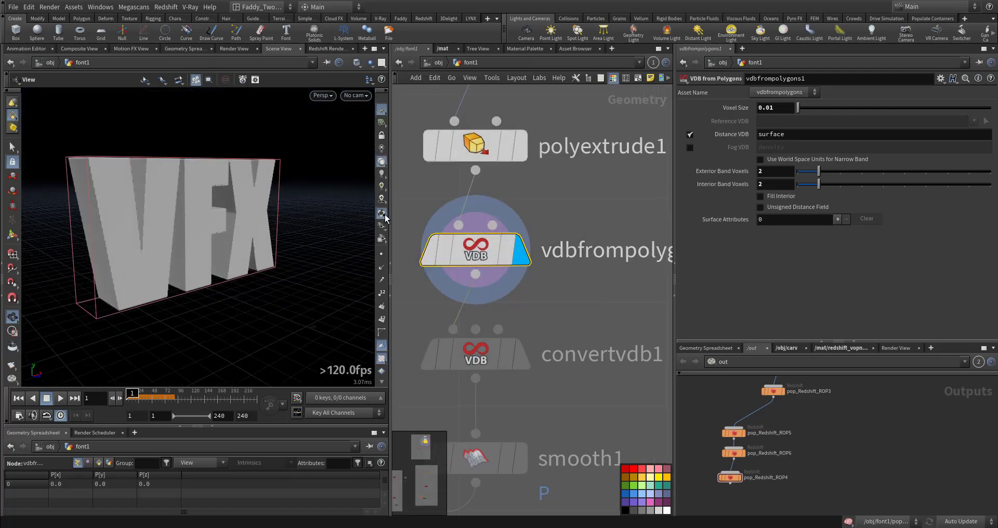
Step: Display the convertvdb1 node's polygon result and review its Adaptivity setting
{"action": "middle_click_drag", "start_coordinate": [485, 292], "coordinate": [479, 206]}
{"action": "left_click", "coordinate": [518, 269]}
{"action": "left_click_drag", "start_coordinate": [244, 246], "coordinate": [223, 254]}
{"action": "middle_click_drag", "start_coordinate": [548, 333], "coordinate": [552, 296]}
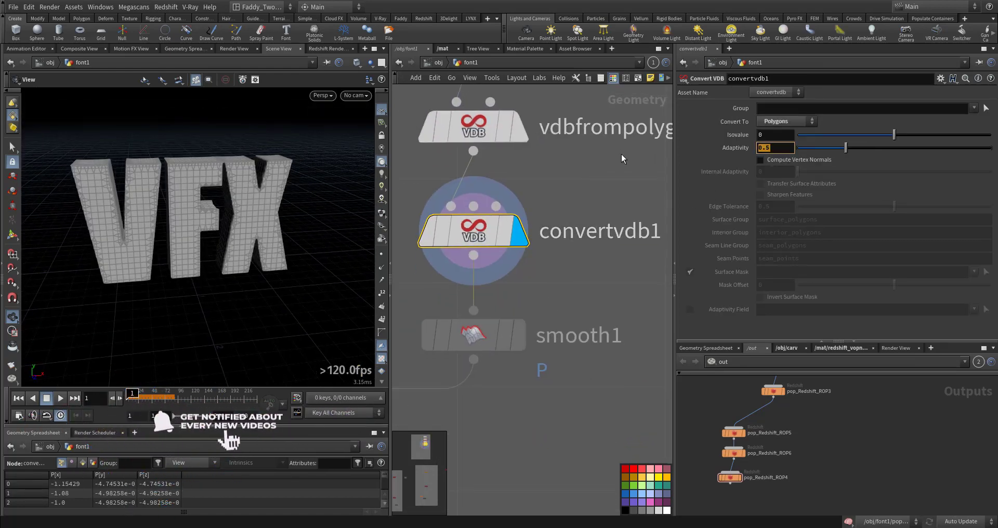
Step: Display the smooth1 node's result on the VFX letters and review its smoothing settings
{"action": "middle_click_drag", "start_coordinate": [522, 325], "coordinate": [554, 248]}
{"action": "left_click", "coordinate": [553, 250]}
{"action": "left_click_drag", "start_coordinate": [255, 236], "coordinate": [400, 275]}
{"action": "scroll", "coordinate": [610, 266], "scroll_direction": "down", "scroll_amount": 5}
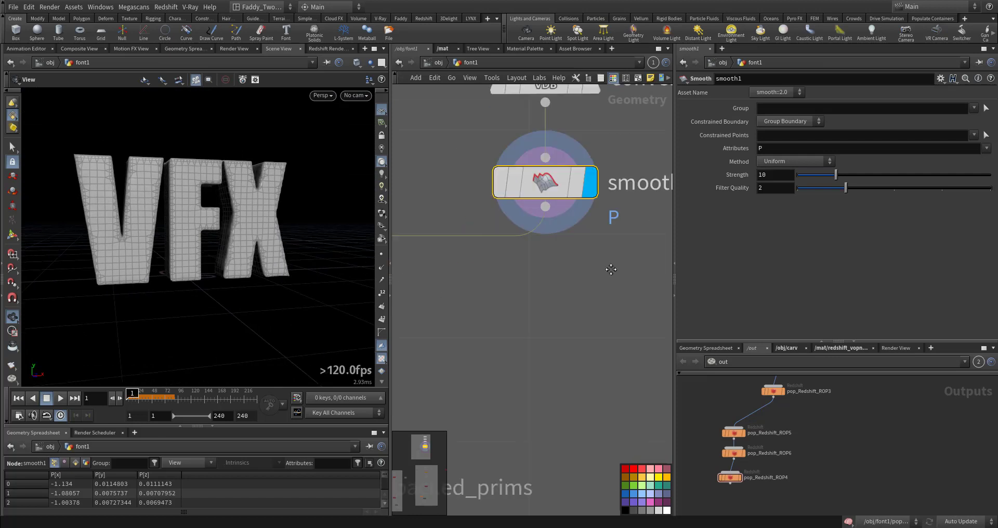
Step: Locate the rest1 node below null4, display its result and review its parameters
{"action": "middle_click_drag", "start_coordinate": [560, 297], "coordinate": [563, 173]}
{"action": "scroll", "coordinate": [580, 235], "scroll_direction": "down", "scroll_amount": 5}
{"action": "middle_click_drag", "start_coordinate": [613, 271], "coordinate": [566, 256]}
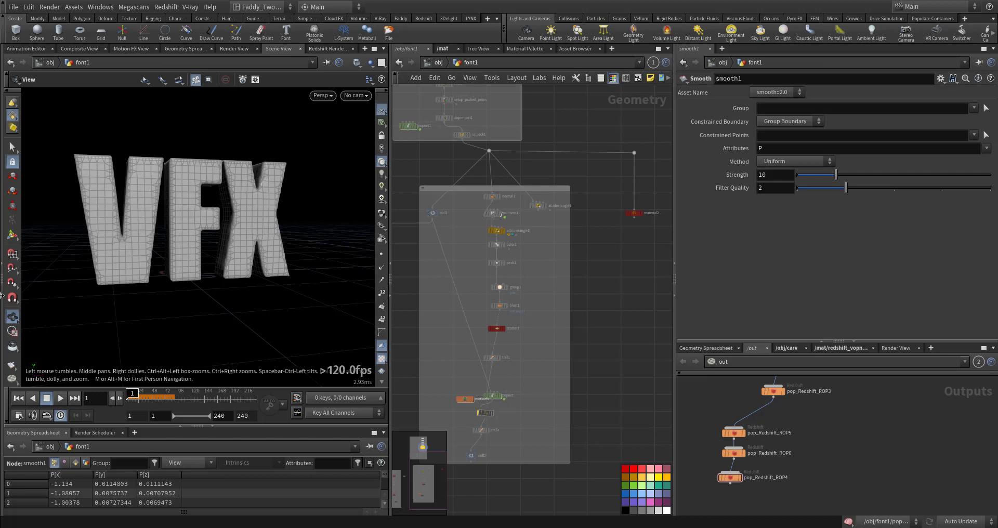
{"action": "middle_click_drag", "start_coordinate": [544, 287], "coordinate": [642, 422]}
{"action": "scroll", "coordinate": [563, 224], "scroll_direction": "up", "scroll_amount": 9}
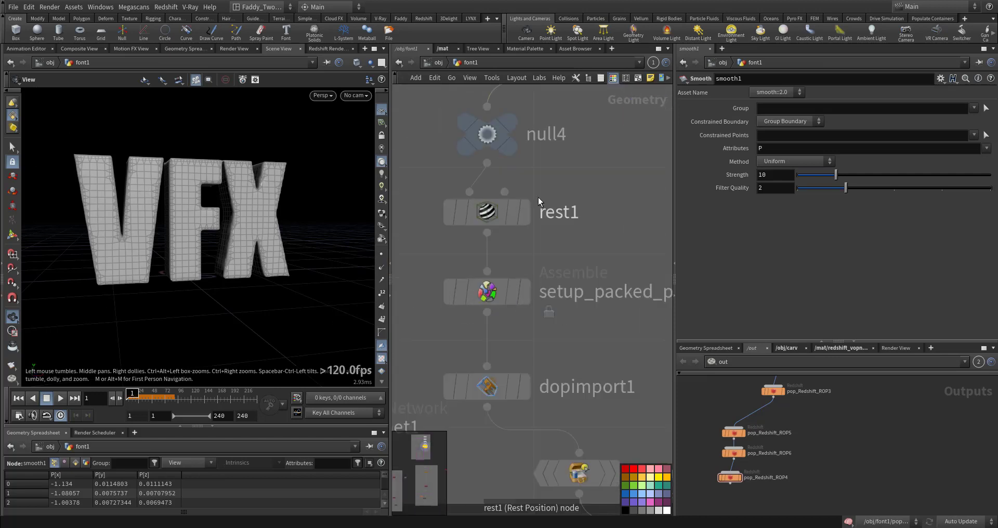
{"action": "middle_click_drag", "start_coordinate": [579, 165], "coordinate": [609, 133]}
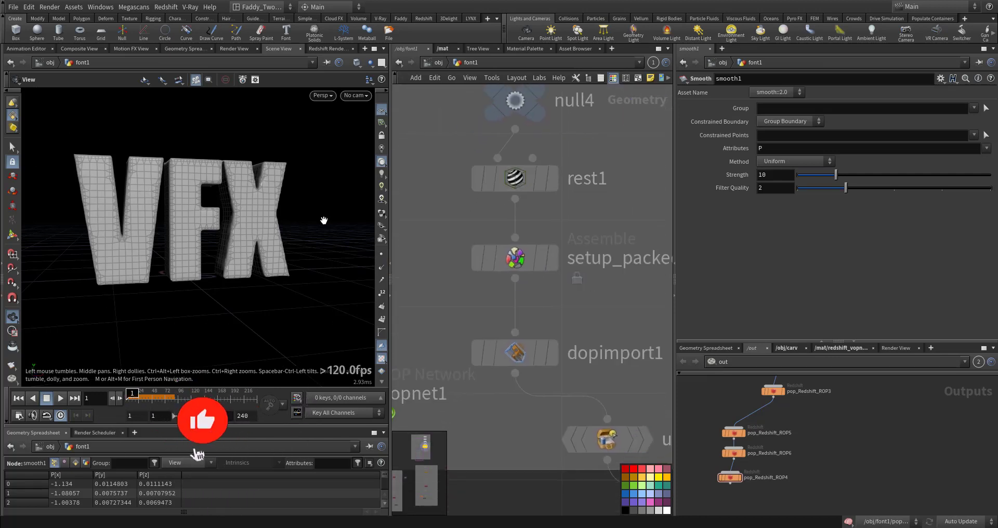
{"action": "middle_click_drag", "start_coordinate": [442, 250], "coordinate": [430, 306]}
{"action": "left_click", "coordinate": [541, 235]}
{"action": "left_click", "coordinate": [520, 235]}
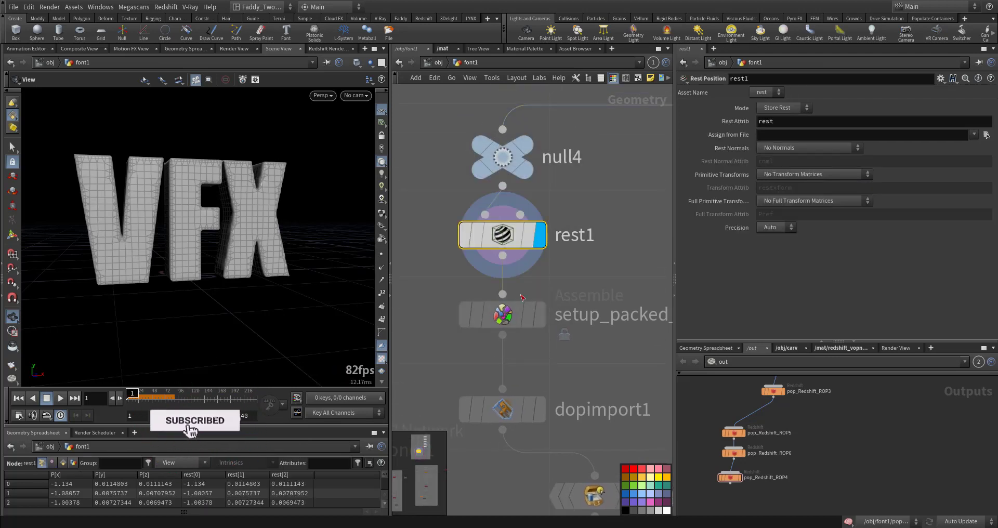
Step: Display the setup_packed_prims assemble node and review its packed primitive options
{"action": "middle_click_drag", "start_coordinate": [553, 323], "coordinate": [522, 255]}
{"action": "left_click", "coordinate": [511, 246]}
{"action": "left_click", "coordinate": [496, 247]}
{"action": "middle_click_drag", "start_coordinate": [551, 283], "coordinate": [469, 249]}
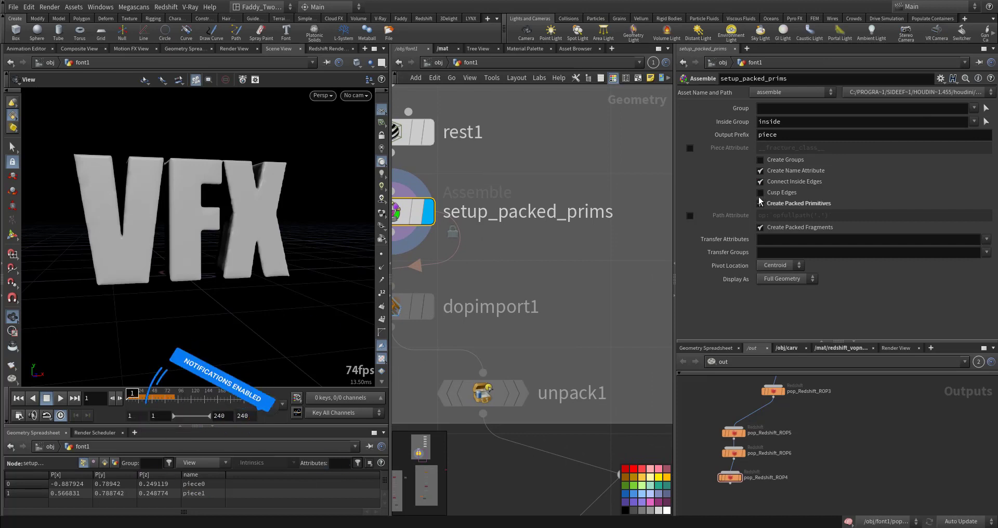
Step: Open the popnet1 dynamics network located beside the dopimport1 node
{"action": "middle_click_drag", "start_coordinate": [539, 277], "coordinate": [634, 216]}
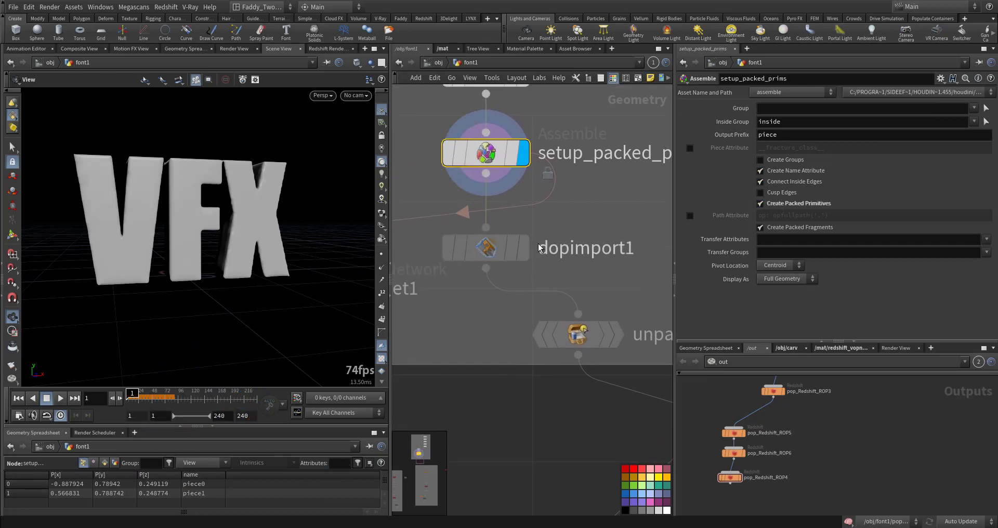
{"action": "middle_click_drag", "start_coordinate": [442, 289], "coordinate": [608, 244]}
{"action": "left_click", "coordinate": [475, 248]}
{"action": "double_click", "coordinate": [475, 248]}
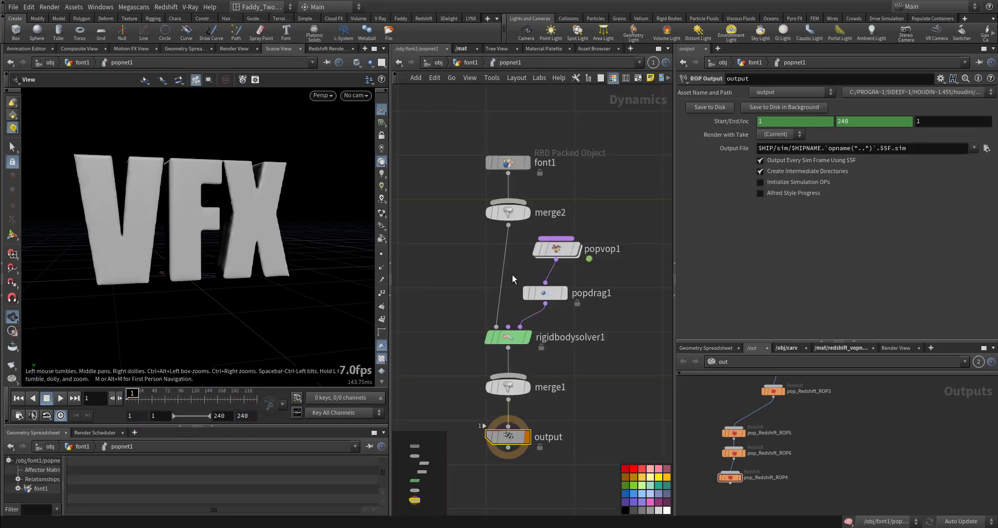
{"action": "middle_click_drag", "start_coordinate": [467, 283], "coordinate": [495, 257]}
Step: Review the parameters of popdrag1 and of the font1 RBD packed object
{"action": "left_click", "coordinate": [576, 266]}
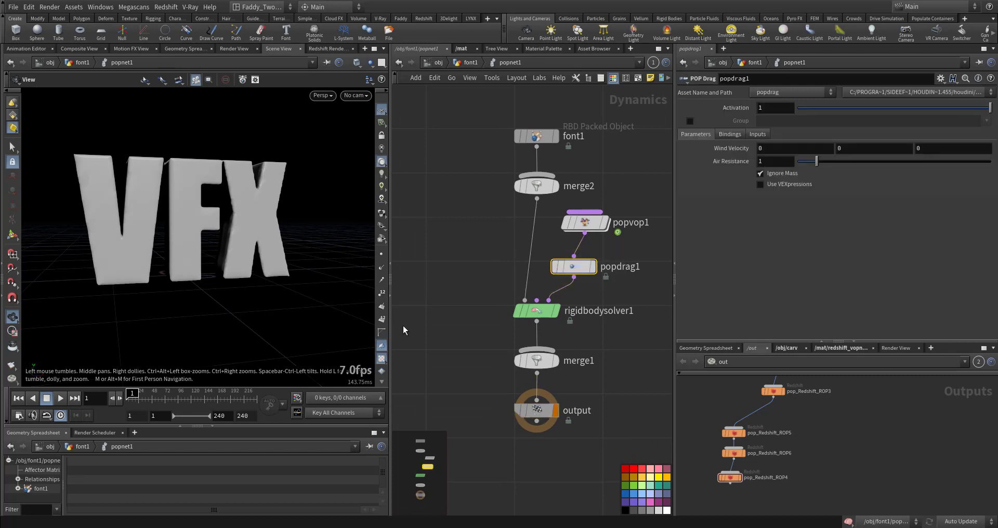
{"action": "middle_click_drag", "start_coordinate": [455, 311], "coordinate": [418, 333]}
{"action": "left_click_drag", "start_coordinate": [460, 132], "coordinate": [591, 187]}
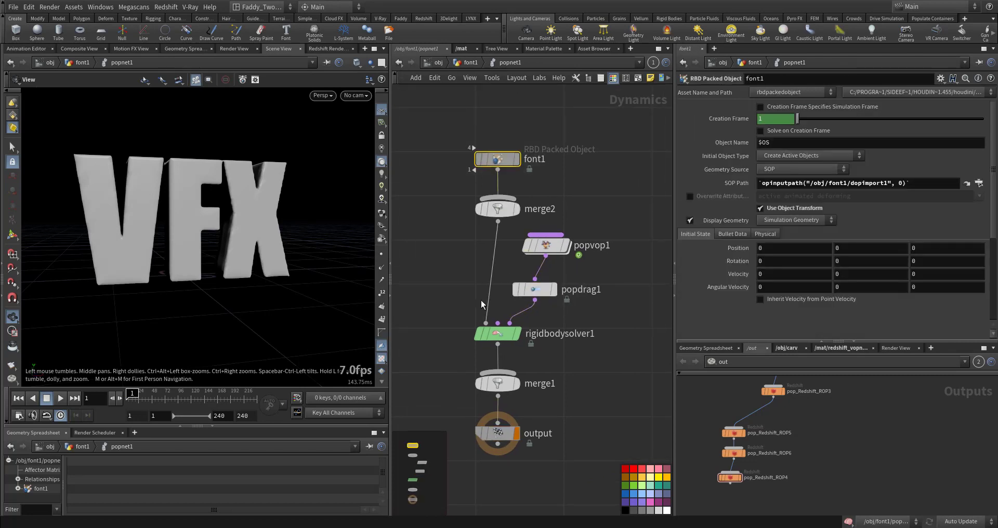
{"action": "left_click_drag", "start_coordinate": [538, 361], "coordinate": [541, 362]}
Step: Open the popvop1 network and examine the curlnoise1 node's parameters and its connection to the geometry output
{"action": "left_click", "coordinate": [546, 245]}
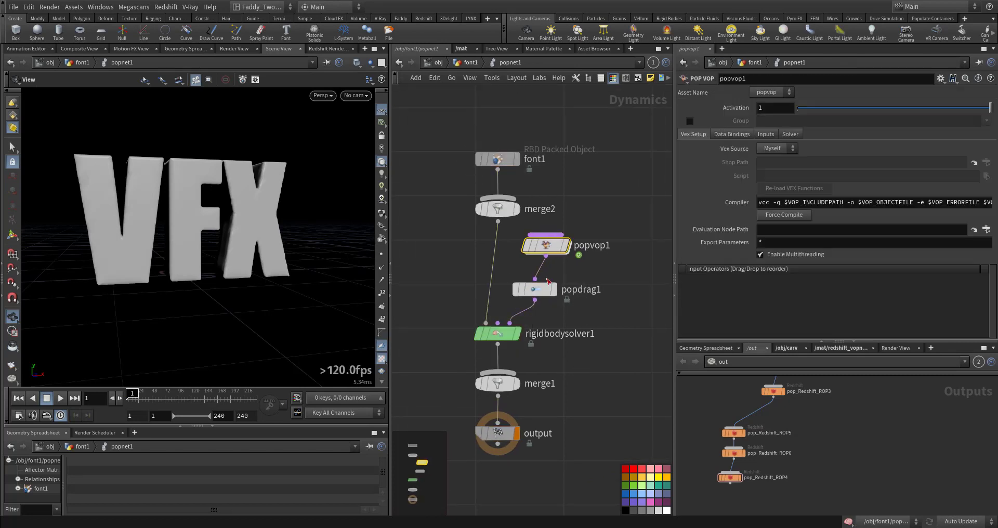
{"action": "double_click", "coordinate": [553, 247]}
{"action": "middle_click_drag", "start_coordinate": [553, 304], "coordinate": [537, 240]}
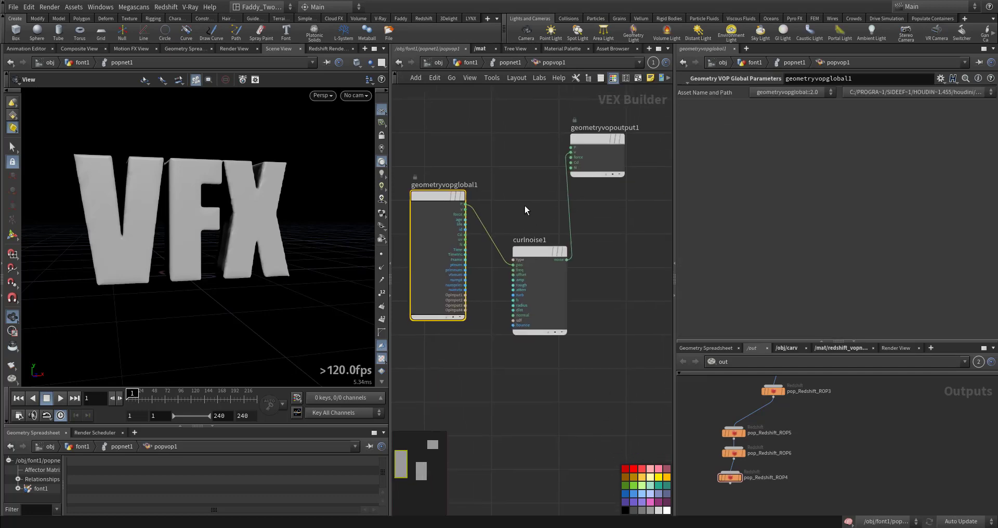
{"action": "left_click", "coordinate": [536, 252]}
{"action": "scroll", "coordinate": [535, 251], "scroll_direction": "up", "scroll_amount": 4}
{"action": "scroll", "coordinate": [535, 297], "scroll_direction": "up", "scroll_amount": 4}
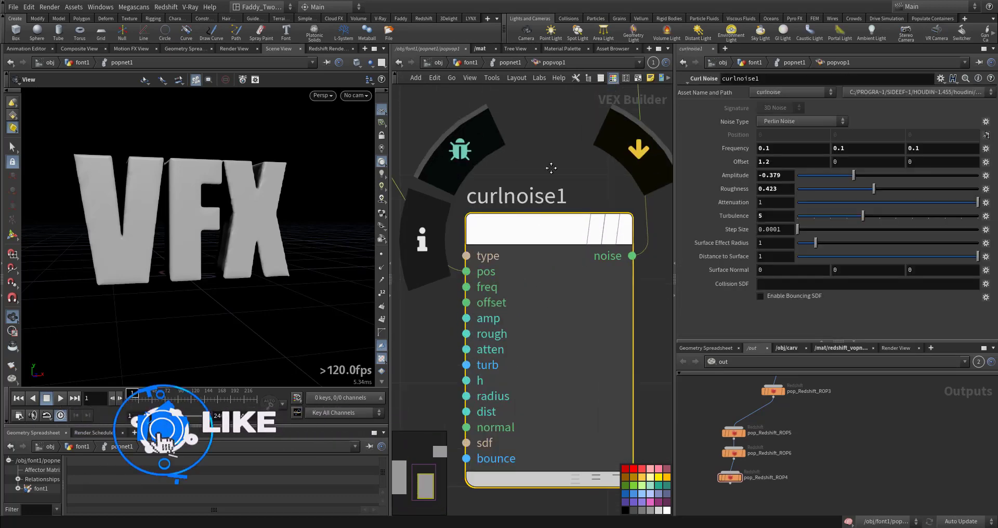
{"action": "middle_click_drag", "start_coordinate": [550, 181], "coordinate": [508, 386]}
{"action": "middle_click_drag", "start_coordinate": [541, 226], "coordinate": [508, 351]}
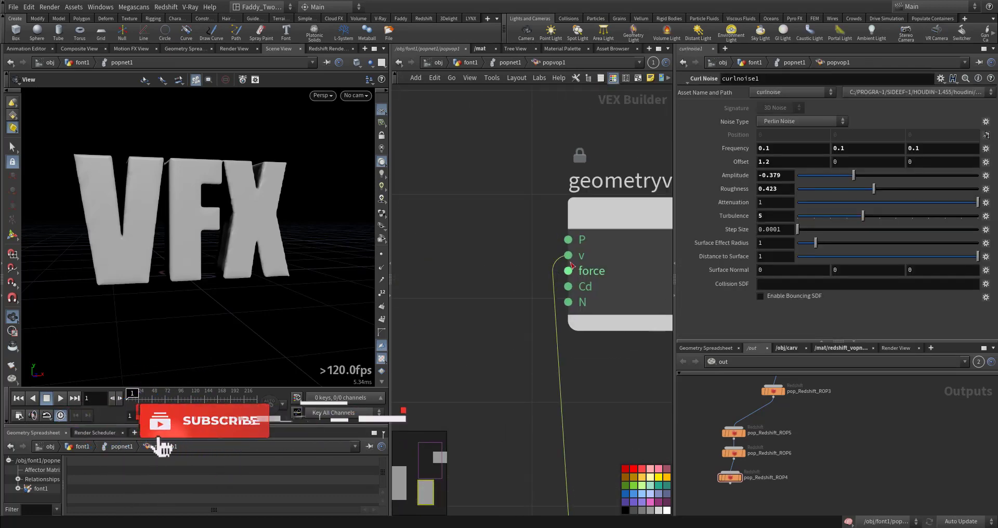
Step: Return to the popnet1 network, play the simulation and set popdrag1's Air Resistance to 0.2
{"action": "left_click", "coordinate": [497, 66]}
{"action": "middle_click_drag", "start_coordinate": [579, 327], "coordinate": [601, 276]}
{"action": "left_click", "coordinate": [555, 238]}
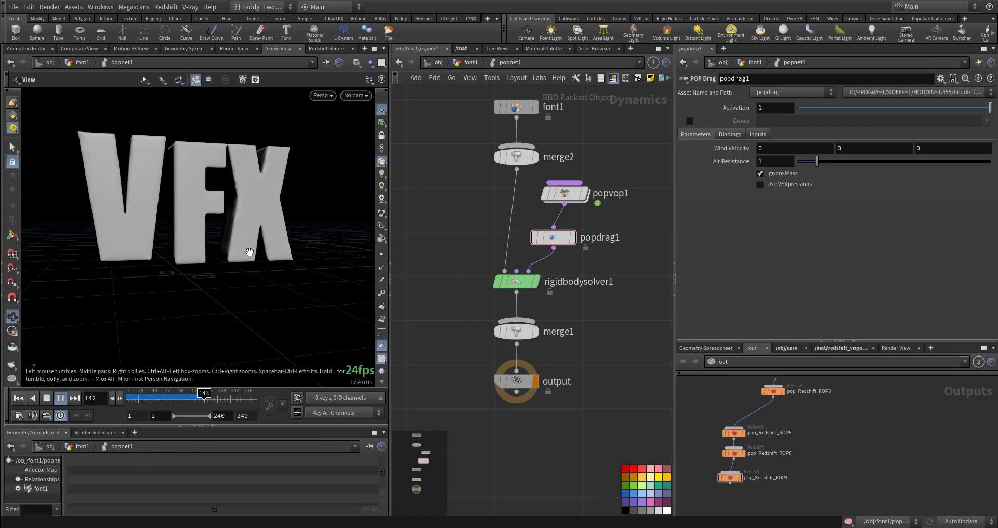
{"action": "left_click", "coordinate": [611, 193]}
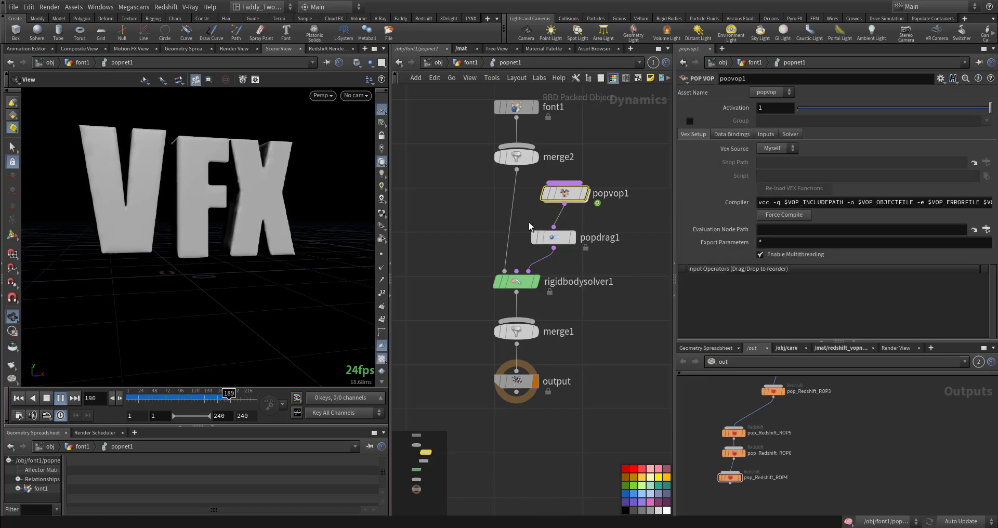
{"action": "left_click", "coordinate": [556, 238]}
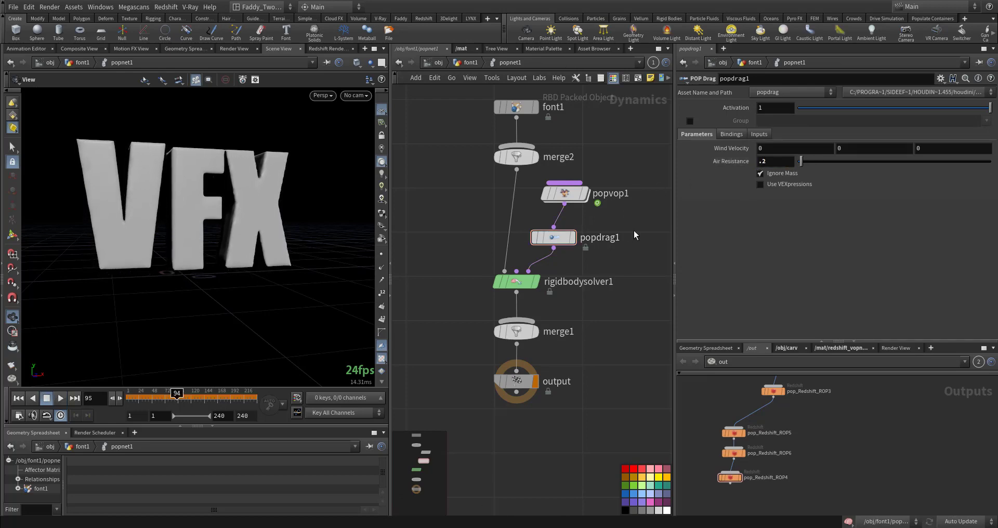
Step: Examine the popnet1 node chain from the font1 RBD packed object through rigidbodysolver1 while the simulation plays
{"action": "scroll", "coordinate": [482, 275], "scroll_direction": "up", "scroll_amount": 4}
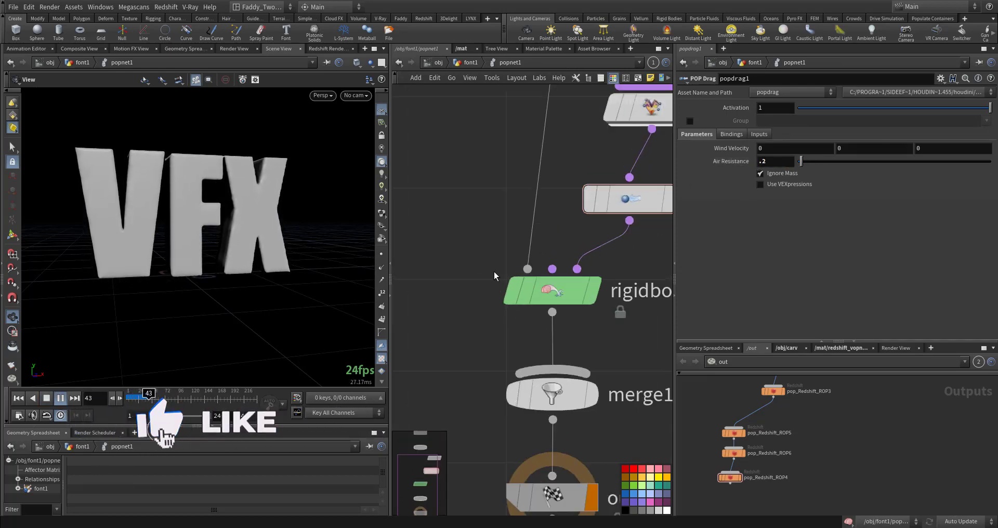
{"action": "middle_click_drag", "start_coordinate": [457, 240], "coordinate": [352, 229]}
{"action": "mouse_move", "coordinate": [470, 160]}
{"action": "middle_mouse_down"}
{"action": "mouse_move", "coordinate": [495, 238]}
{"action": "mouse_move", "coordinate": [483, 300]}
{"action": "middle_mouse_up"}
{"action": "middle_click_drag", "start_coordinate": [535, 152], "coordinate": [524, 223]}
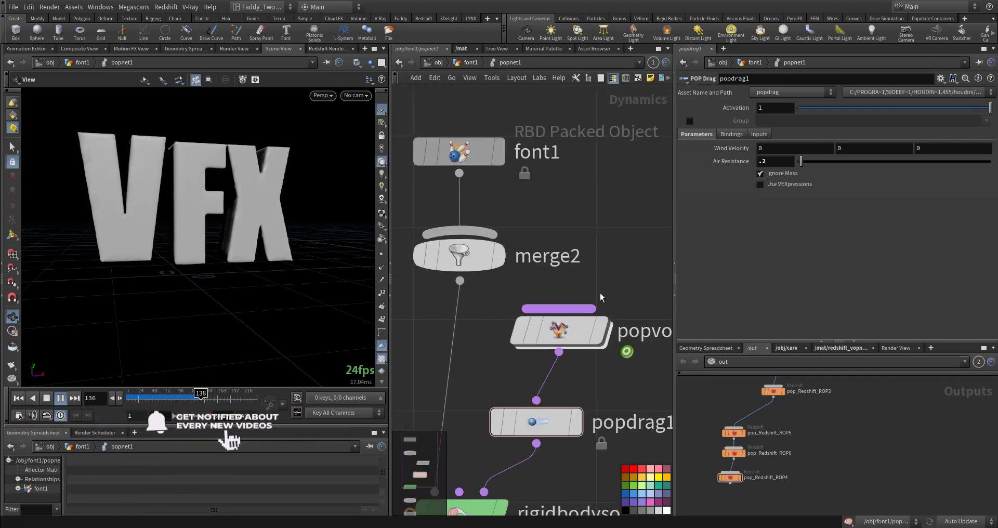
{"action": "middle_click_drag", "start_coordinate": [609, 307], "coordinate": [579, 157]}
Step: Browse the POP nodes available for popnet1 and dismiss the list without adding a node
{"action": "key", "text": "Tab"}
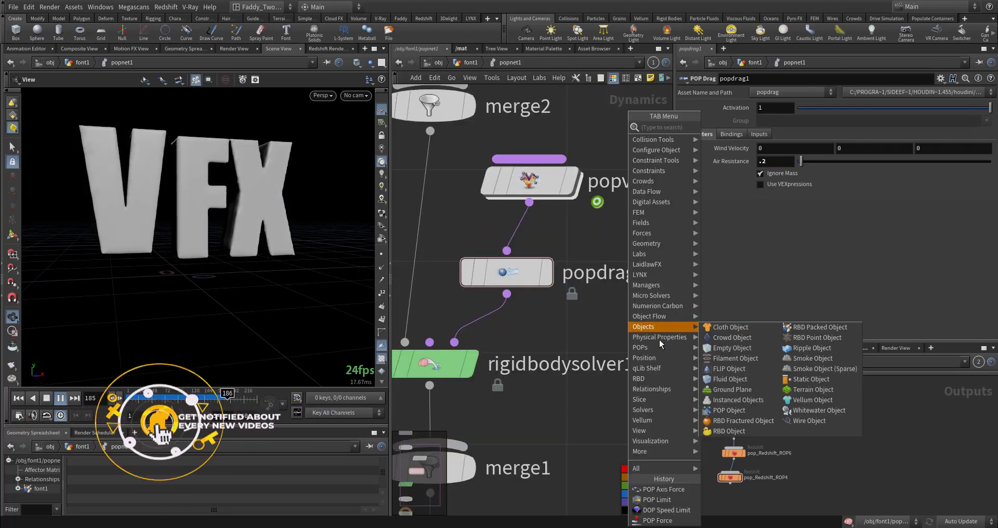
{"action": "mouse_move", "coordinate": [659, 341]}
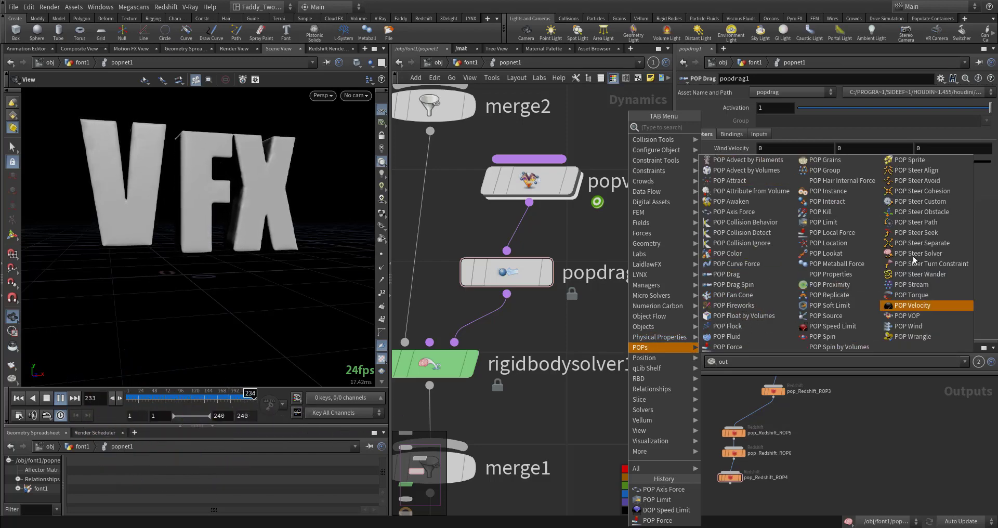
{"action": "left_click", "coordinate": [467, 213]}
{"action": "middle_click_drag", "start_coordinate": [450, 237], "coordinate": [522, 376]}
{"action": "middle_click_drag", "start_coordinate": [635, 101], "coordinate": [563, 215]}
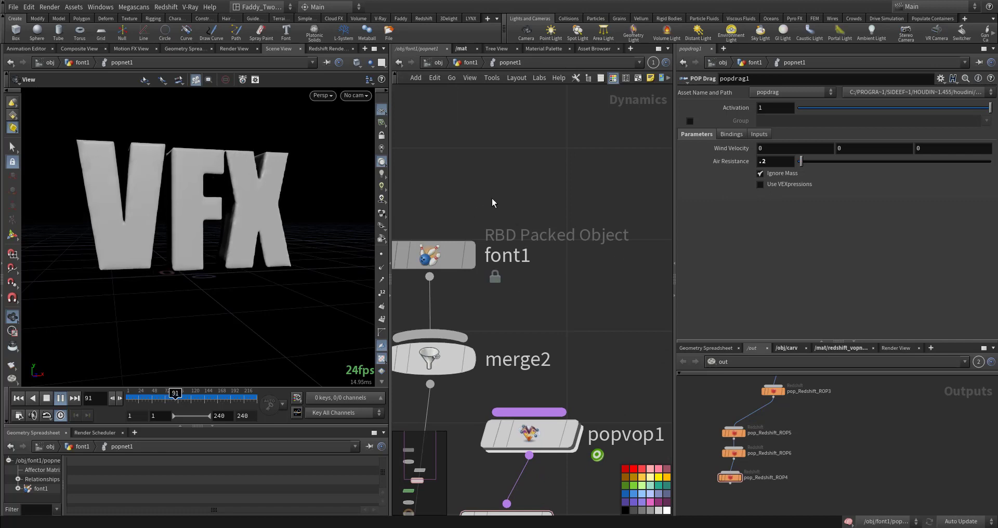
{"action": "middle_click_drag", "start_coordinate": [485, 200], "coordinate": [540, 167]}
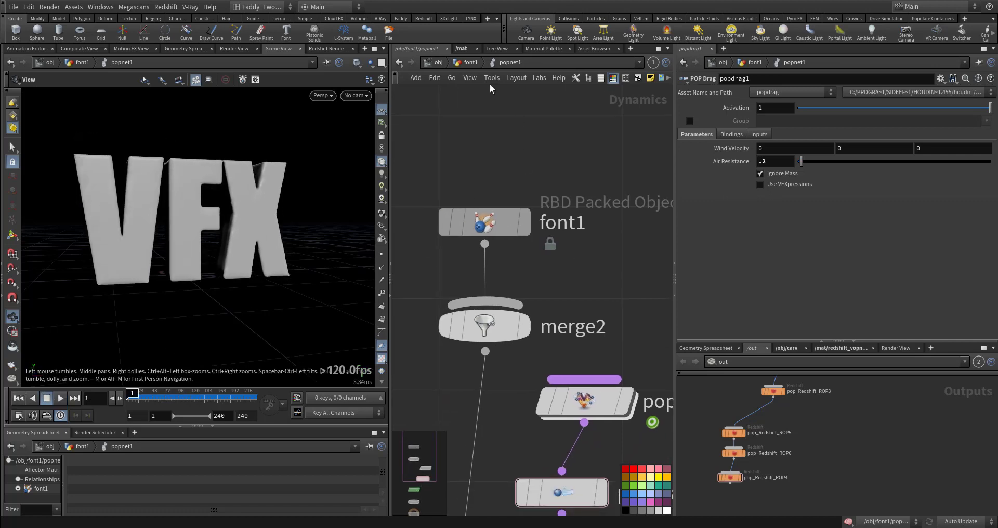
Step: Return to the font1 geometry network and display the outputs of dopimport1 and unpack1
{"action": "left_click", "coordinate": [453, 63]}
{"action": "middle_click_drag", "start_coordinate": [483, 372], "coordinate": [488, 279]}
{"action": "scroll", "coordinate": [487, 279], "scroll_direction": "down", "scroll_amount": 3}
{"action": "middle_click_drag", "start_coordinate": [527, 307], "coordinate": [398, 307]}
{"action": "middle_click_drag", "start_coordinate": [485, 207], "coordinate": [524, 333]}
{"action": "left_click", "coordinate": [523, 284]}
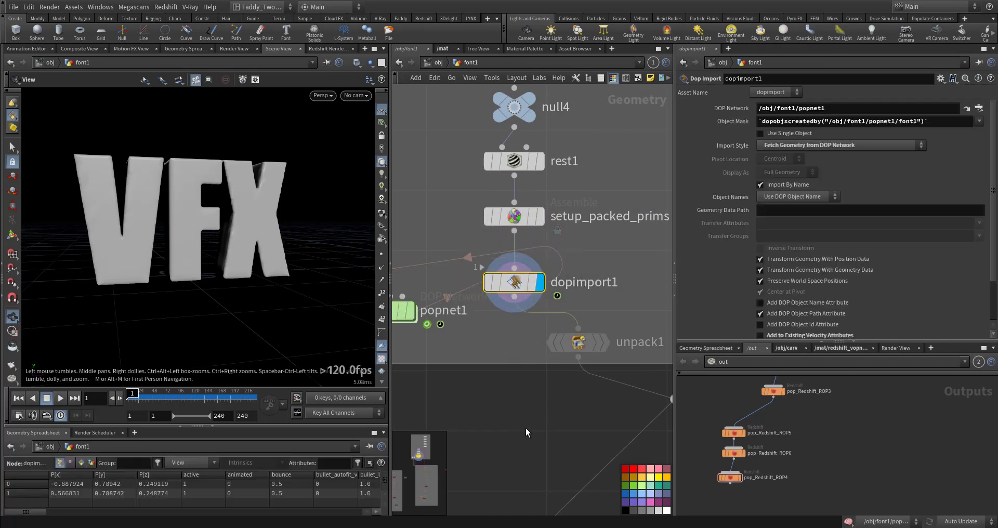
{"action": "middle_click_drag", "start_coordinate": [524, 283], "coordinate": [462, 179]}
{"action": "left_click", "coordinate": [512, 244]}
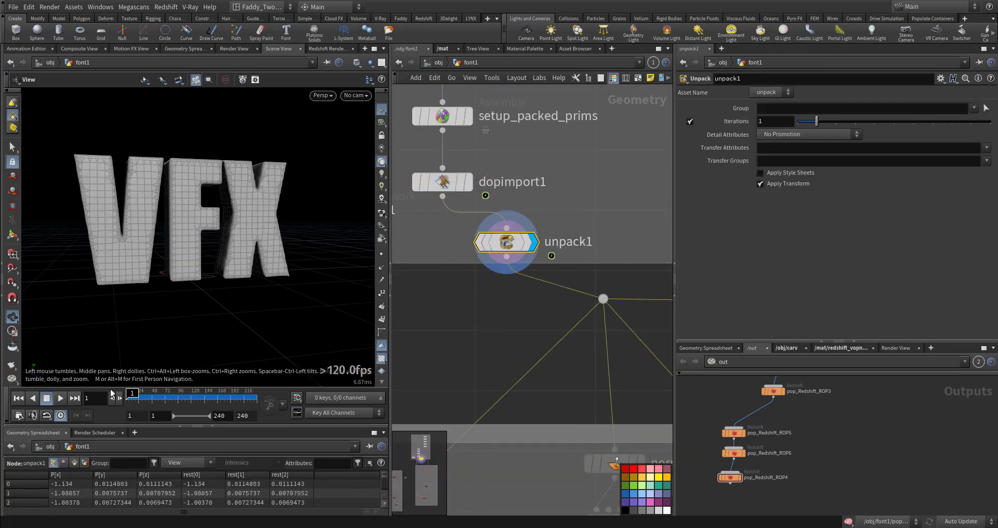
Step: Compare dopimport1 with unpack1 by displaying each node and checking its node information
{"action": "left_click", "coordinate": [467, 182]}
{"action": "left_click", "coordinate": [439, 184]}
{"action": "middle_click", "coordinate": [435, 183]}
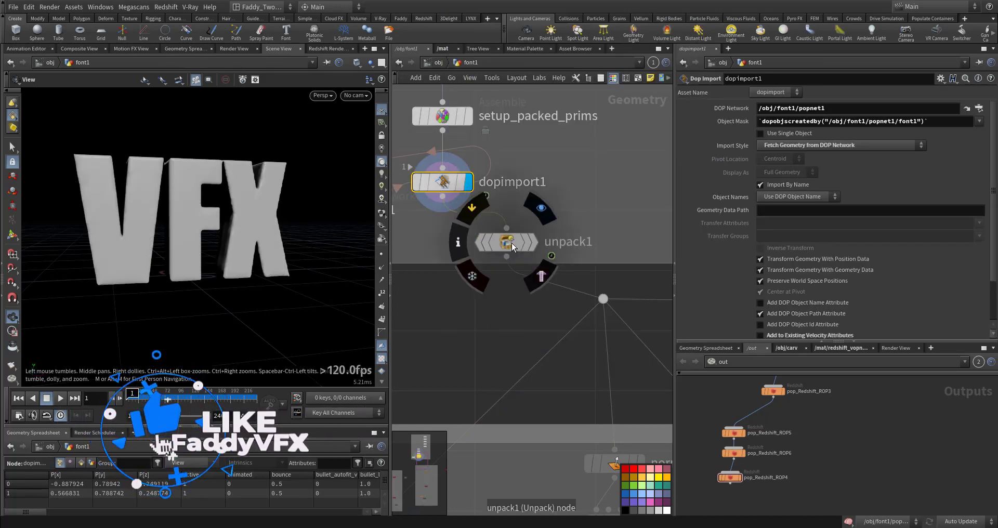
{"action": "middle_click", "coordinate": [508, 242]}
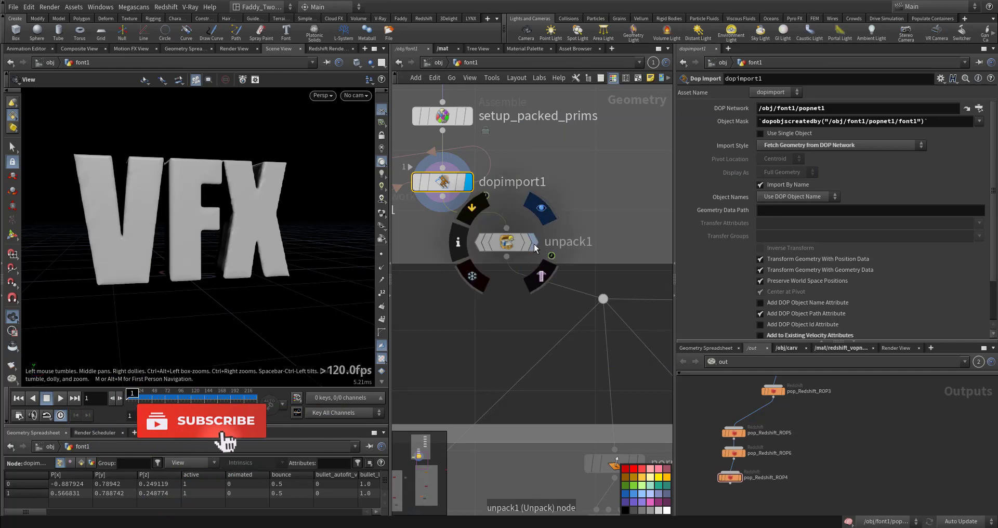
{"action": "left_click", "coordinate": [537, 215]}
Step: Find the red material2 node beyond the unpack branch and display its output
{"action": "scroll", "coordinate": [491, 317], "scroll_direction": "down", "scroll_amount": 1}
{"action": "middle_click_drag", "start_coordinate": [490, 333], "coordinate": [456, 280]}
{"action": "scroll", "coordinate": [462, 289], "scroll_direction": "down", "scroll_amount": 5}
{"action": "middle_click_drag", "start_coordinate": [604, 402], "coordinate": [535, 359]}
{"action": "middle_click_drag", "start_coordinate": [619, 315], "coordinate": [561, 313]}
{"action": "scroll", "coordinate": [553, 312], "scroll_direction": "up", "scroll_amount": 8}
{"action": "left_click", "coordinate": [578, 275]}
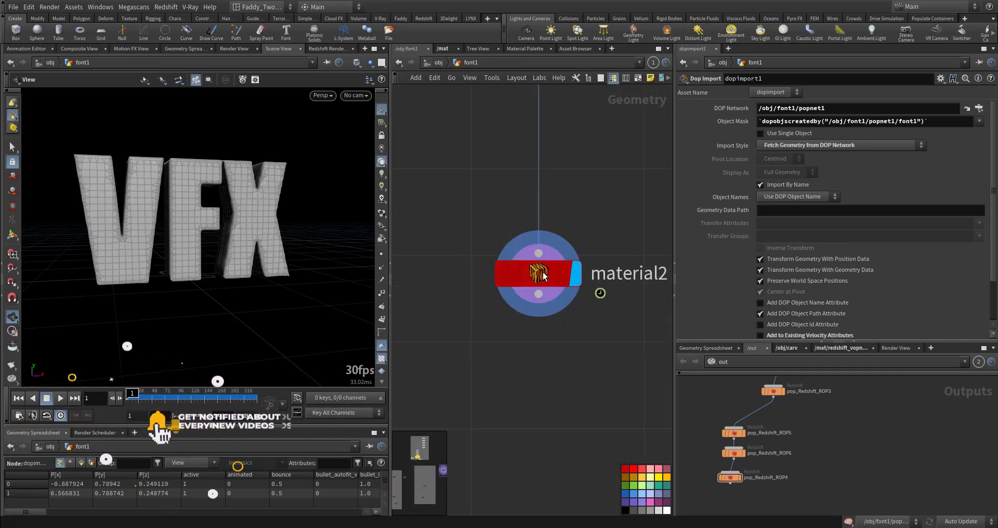
Step: Review the Redshift Material1 parameters inside redshift_vopnet3 and inside redshift_vopnet1, the material assigned in material2
{"action": "left_click", "coordinate": [844, 348]}
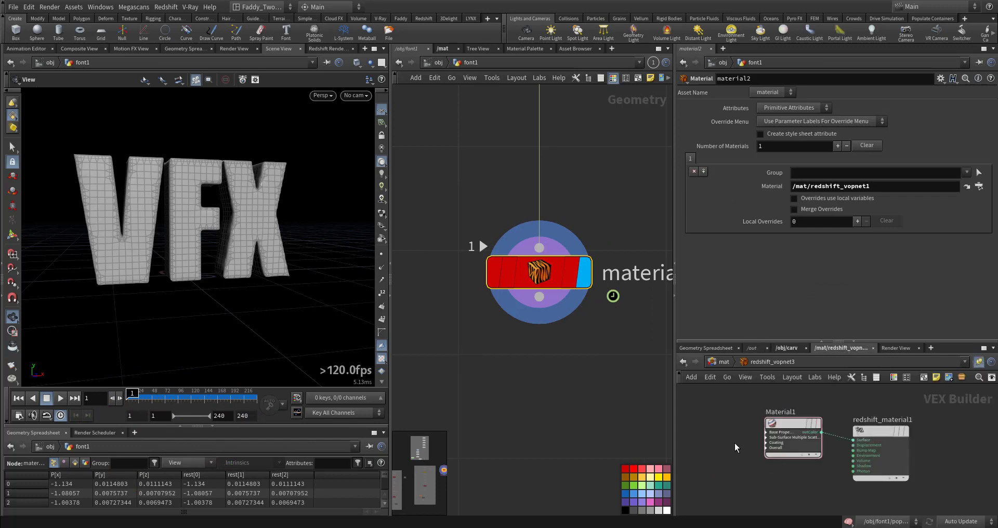
{"action": "left_click_drag", "start_coordinate": [735, 405], "coordinate": [793, 468]}
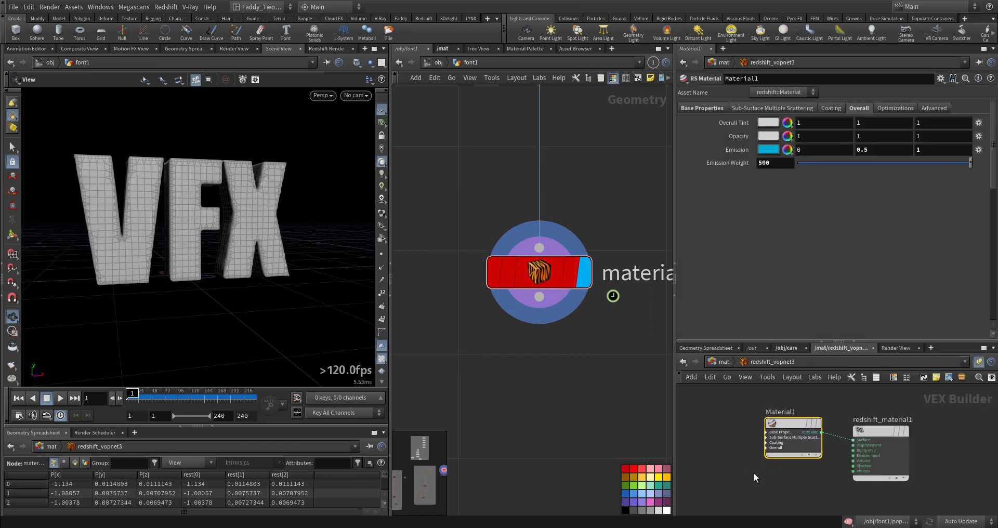
{"action": "left_click", "coordinate": [709, 363]}
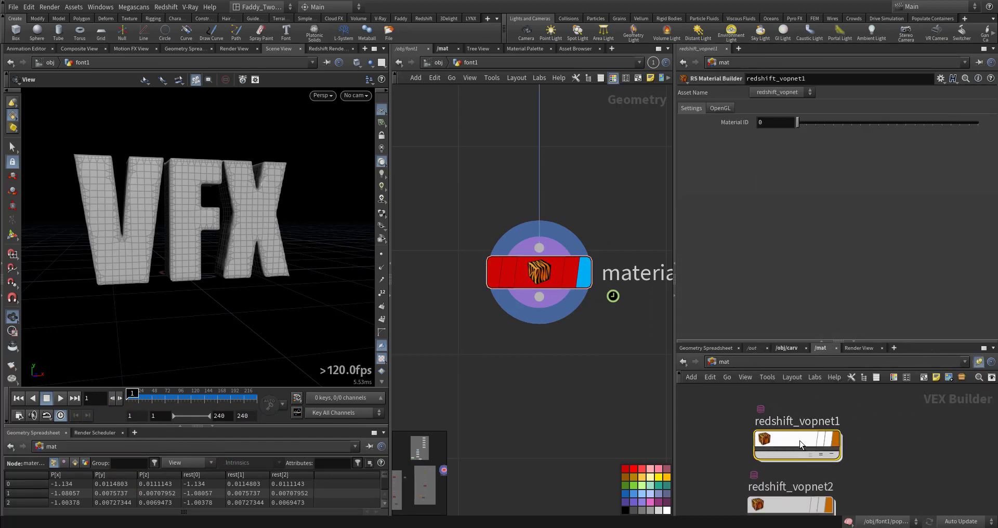
{"action": "double_click", "coordinate": [801, 444]}
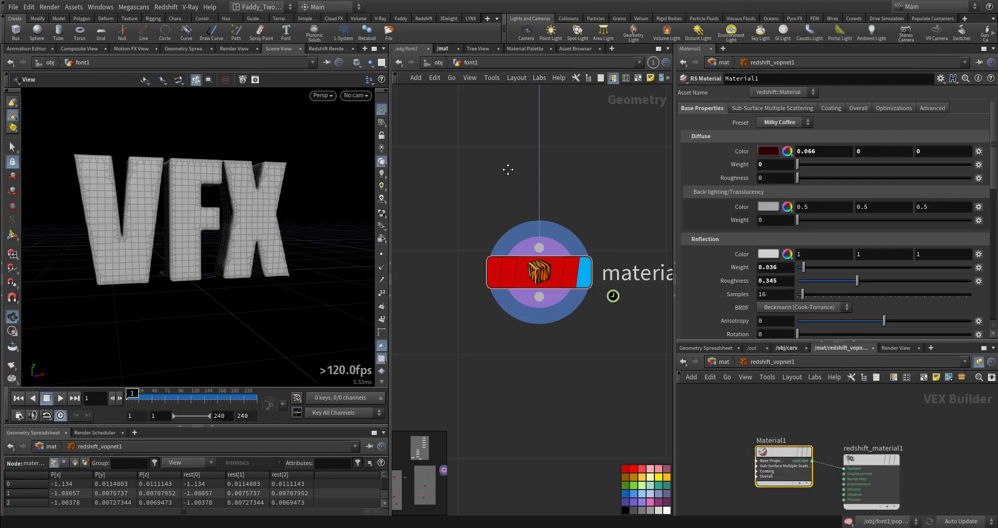
Step: Display the normal1 node below the unpack branch and inspect its point normals in the viewport
{"action": "scroll", "coordinate": [516, 188], "scroll_direction": "down", "scroll_amount": 5}
{"action": "middle_click_drag", "start_coordinate": [459, 202], "coordinate": [714, 201]}
{"action": "scroll", "coordinate": [551, 172], "scroll_direction": "up", "scroll_amount": 5}
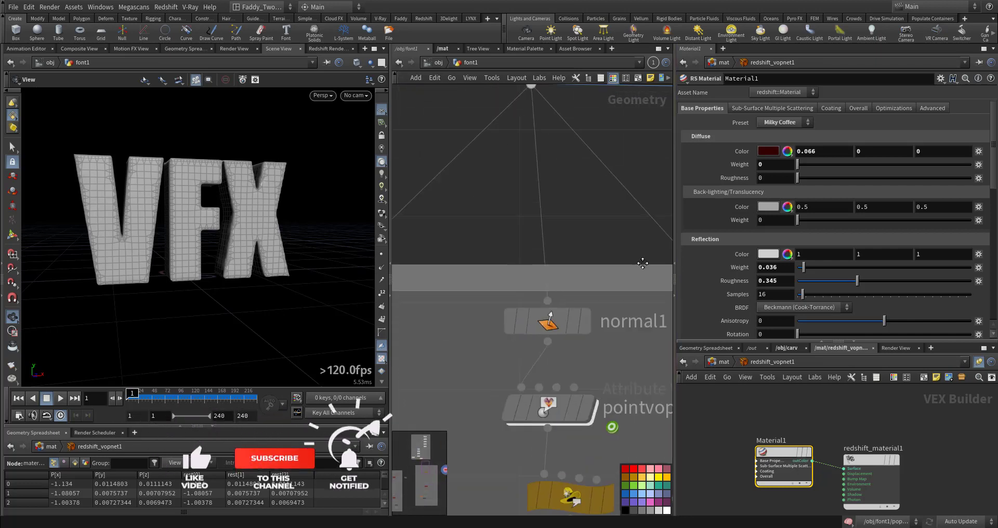
{"action": "left_click", "coordinate": [532, 353]}
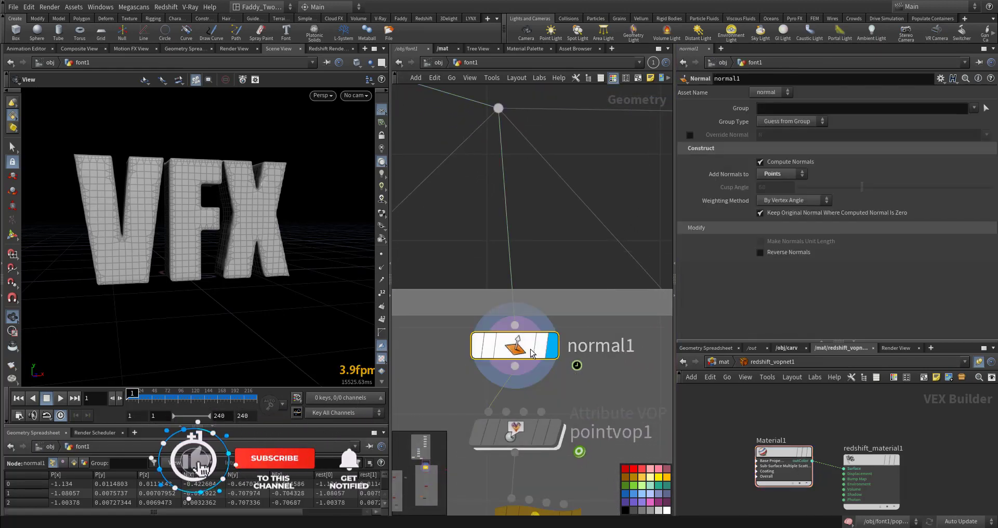
{"action": "left_click", "coordinate": [381, 267]}
{"action": "left_click_drag", "start_coordinate": [359, 244], "coordinate": [224, 208]}
Step: Display pointvop1, open its network, select cross1 and show the point normals in the viewport
{"action": "middle_click_drag", "start_coordinate": [577, 418], "coordinate": [510, 289]}
{"action": "left_click", "coordinate": [484, 301]}
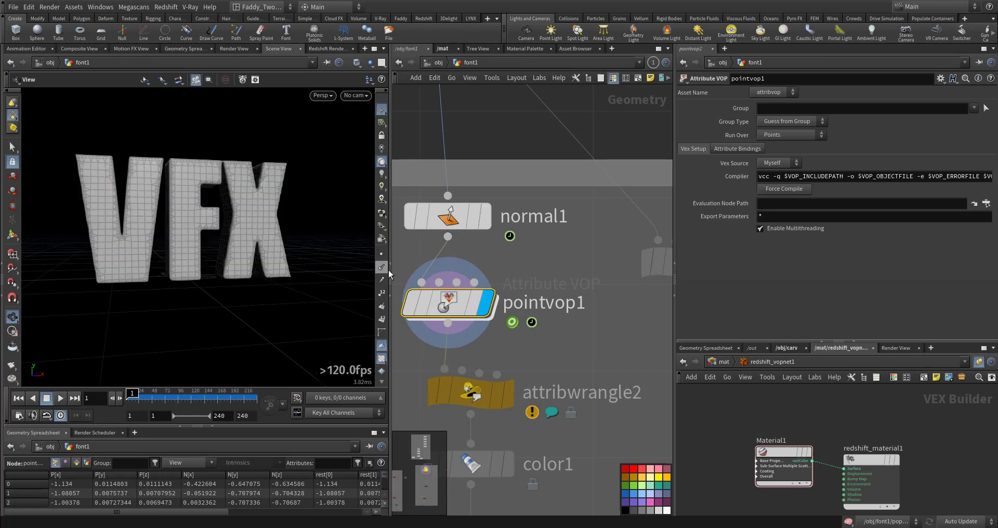
{"action": "double_click", "coordinate": [455, 304]}
{"action": "scroll", "coordinate": [595, 263], "scroll_direction": "up", "scroll_amount": 5}
{"action": "left_click_drag", "start_coordinate": [503, 156], "coordinate": [601, 320]}
{"action": "left_click", "coordinate": [382, 268]}
{"action": "middle_click_drag", "start_coordinate": [635, 108], "coordinate": [509, 255]}
{"action": "left_click_drag", "start_coordinate": [557, 229], "coordinate": [557, 229]}
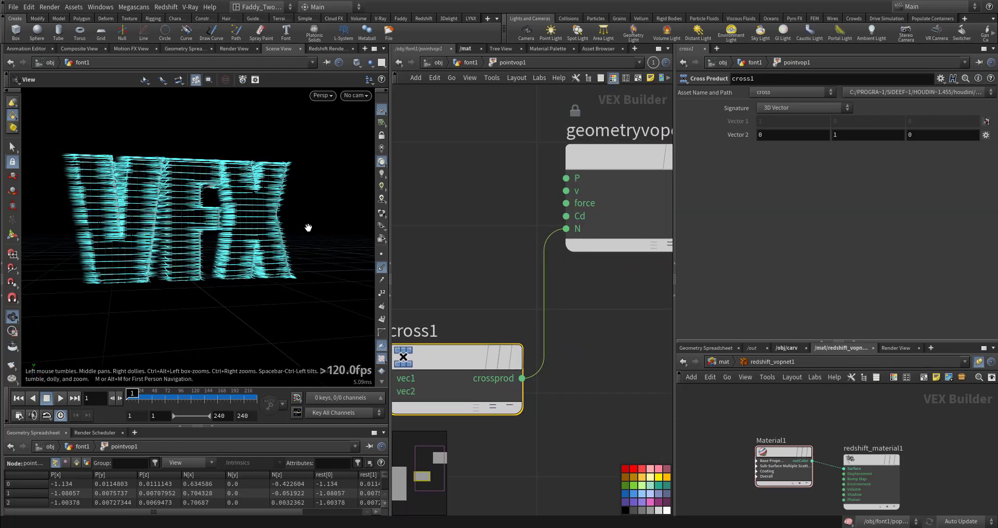
Step: Examine the crossed normals around the text and the connection from geometryvopglobal1's N into cross1's vec1
{"action": "left_click_drag", "start_coordinate": [219, 221], "coordinate": [298, 273]}
{"action": "middle_click_drag", "start_coordinate": [462, 260], "coordinate": [587, 207]}
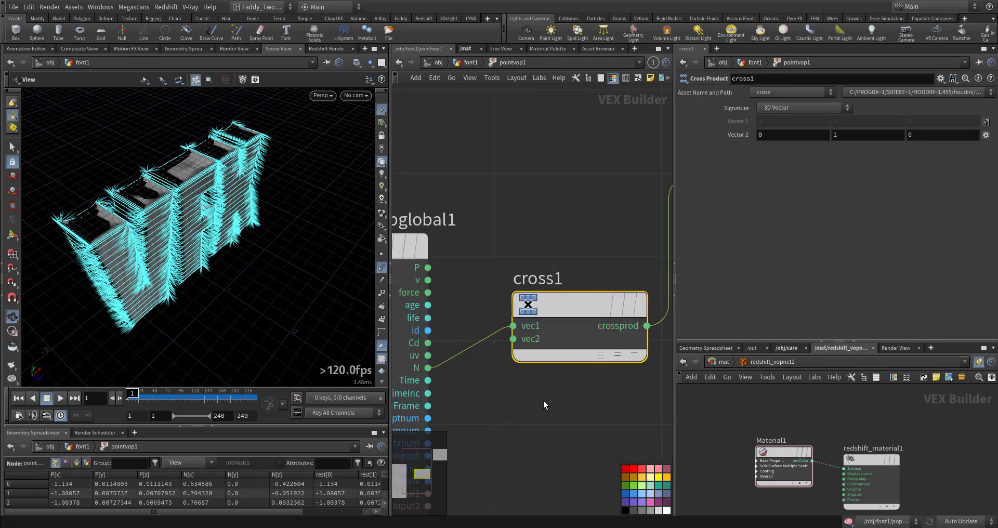
{"action": "middle_click_drag", "start_coordinate": [551, 385], "coordinate": [630, 321]}
{"action": "scroll", "coordinate": [504, 315], "scroll_direction": "up", "scroll_amount": 2}
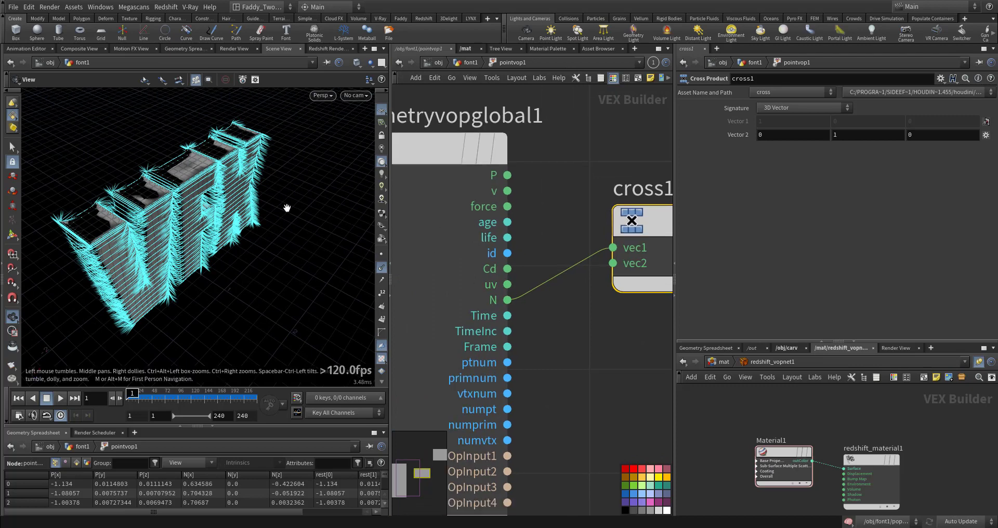
{"action": "scroll", "coordinate": [533, 222], "scroll_direction": "down", "scroll_amount": 4}
{"action": "middle_click_drag", "start_coordinate": [475, 264], "coordinate": [498, 226]}
Step: Wire geometryvopglobal1's N directly into geometryvopoutput1's N, bypassing cross1, and inspect the normals from several angles
{"action": "left_click", "coordinate": [448, 334]}
{"action": "middle_click_drag", "start_coordinate": [572, 218], "coordinate": [398, 285]}
{"action": "left_click", "coordinate": [495, 227]}
{"action": "left_click", "coordinate": [477, 241]}
{"action": "left_click", "coordinate": [500, 237]}
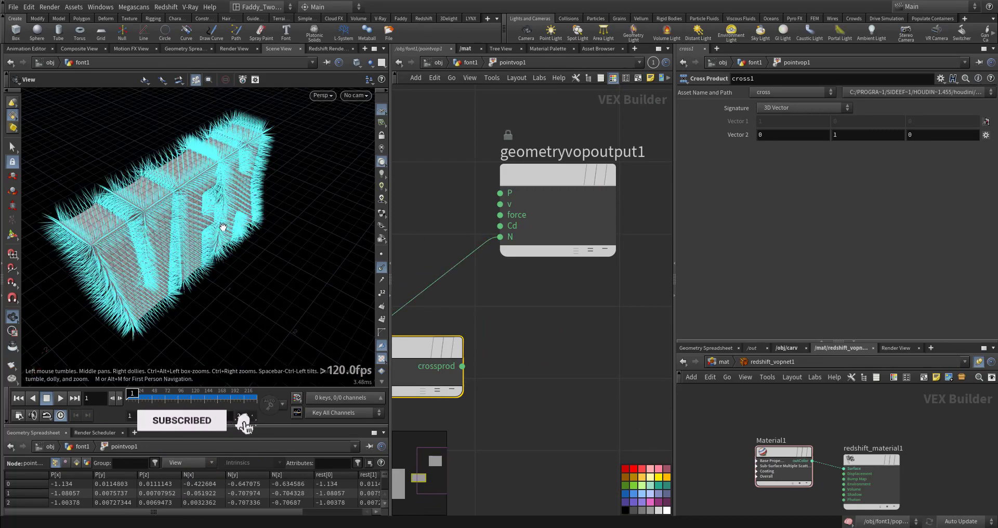
{"action": "left_click_drag", "start_coordinate": [216, 221], "coordinate": [295, 175]}
{"action": "left_click_drag", "start_coordinate": [182, 195], "coordinate": [130, 223]}
{"action": "middle_click_drag", "start_coordinate": [570, 331], "coordinate": [671, 262]}
{"action": "left_click_drag", "start_coordinate": [306, 224], "coordinate": [244, 169]}
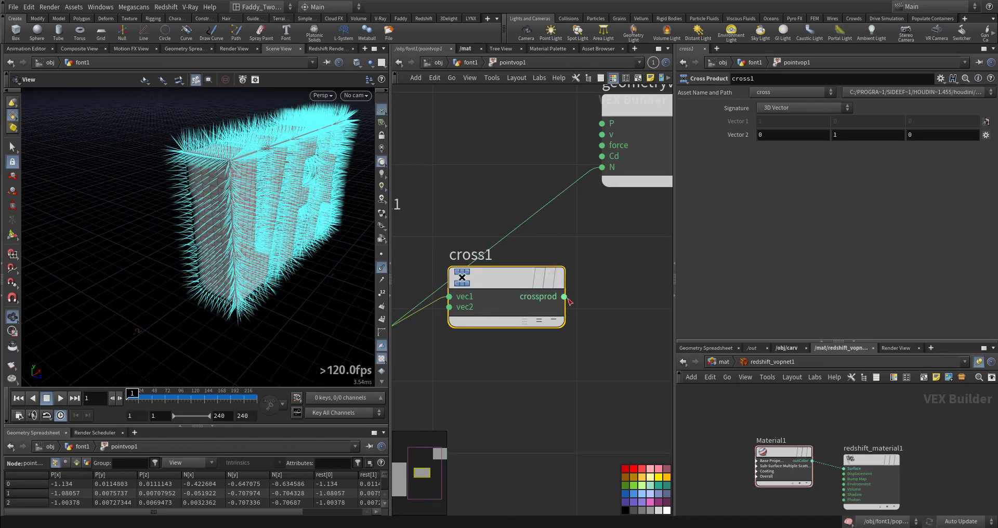
Step: Reconnect cross1's crossprod output to the N input of geometryvopoutput1 and inspect the normals
{"action": "left_click", "coordinate": [597, 182]}
{"action": "middle_click_drag", "start_coordinate": [524, 229], "coordinate": [558, 177]}
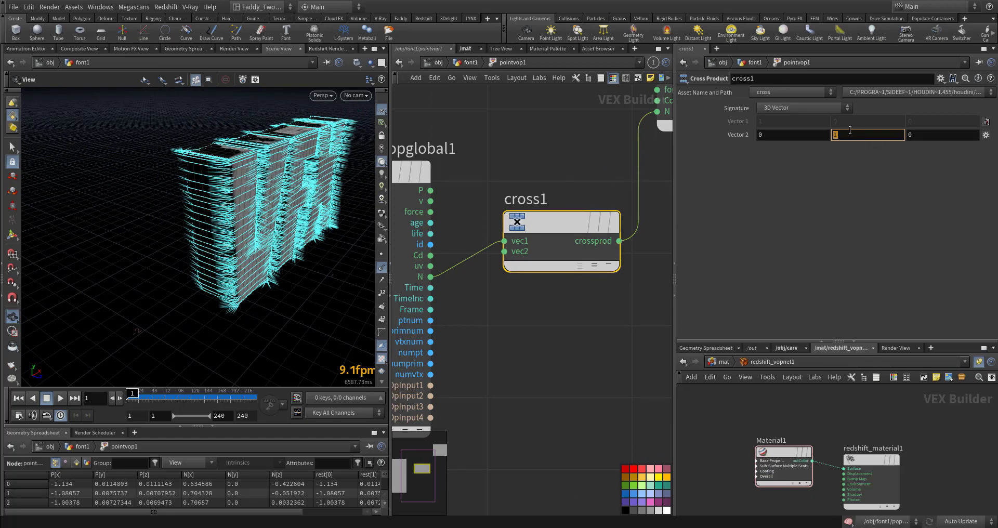
{"action": "left_click_drag", "start_coordinate": [327, 217], "coordinate": [170, 229]}
Step: Set cross1's Vector 2 to 1, 0, 0 and inspect the redirected normals on the text
{"action": "middle_click_drag", "start_coordinate": [661, 253], "coordinate": [648, 221]}
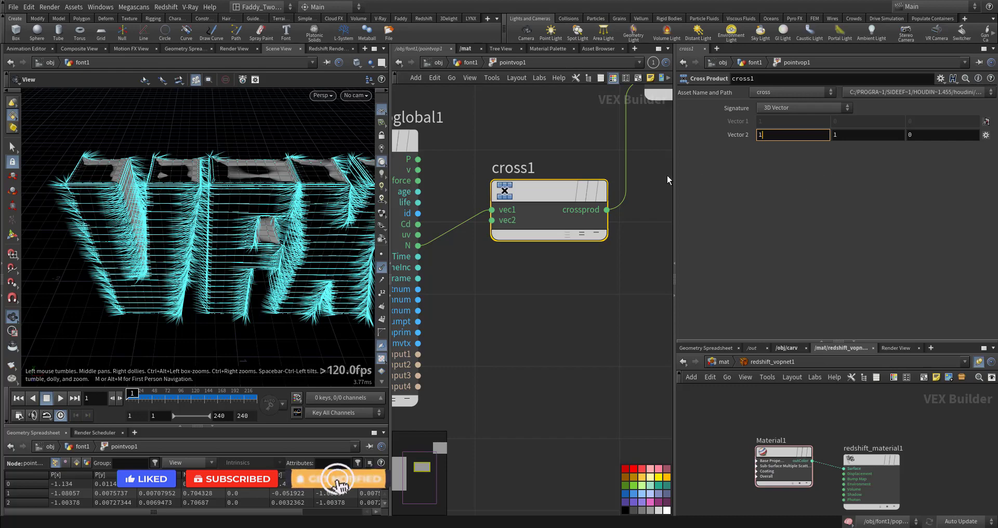
{"action": "left_click", "coordinate": [659, 256]}
{"action": "left_click_drag", "start_coordinate": [838, 133], "coordinate": [771, 124]}
{"action": "type", "text": "0"}
{"action": "left_click", "coordinate": [470, 274]}
{"action": "left_click_drag", "start_coordinate": [250, 172], "coordinate": [309, 154]}
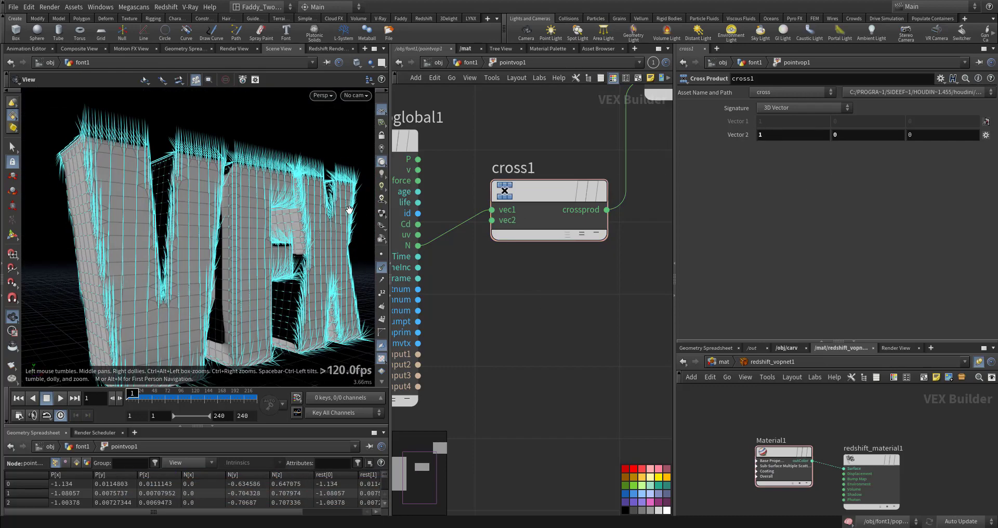
{"action": "left_click_drag", "start_coordinate": [309, 295], "coordinate": [214, 234]}
{"action": "scroll", "coordinate": [214, 234], "scroll_direction": "down", "scroll_amount": 5}
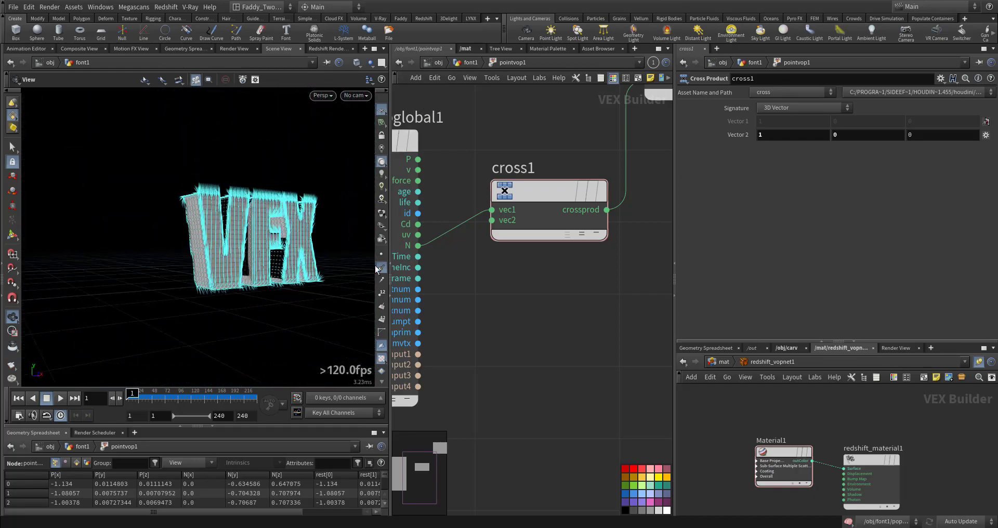
Step: Hide the point normals, return to the font1 geometry network and display attribwrangle2's output
{"action": "left_click", "coordinate": [380, 273]}
{"action": "middle_click_drag", "start_coordinate": [493, 309], "coordinate": [548, 285]}
{"action": "left_click", "coordinate": [469, 63]}
{"action": "left_click", "coordinate": [519, 296]}
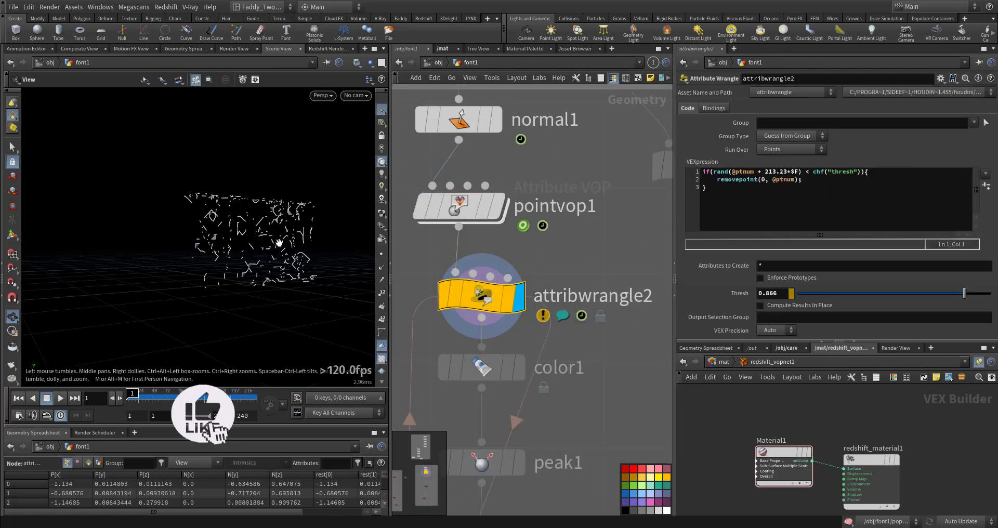
{"action": "middle_click_drag", "start_coordinate": [311, 224], "coordinate": [261, 253]}
{"action": "right_click_drag", "start_coordinate": [261, 253], "coordinate": [257, 257]}
{"action": "middle_click_drag", "start_coordinate": [257, 257], "coordinate": [259, 237]}
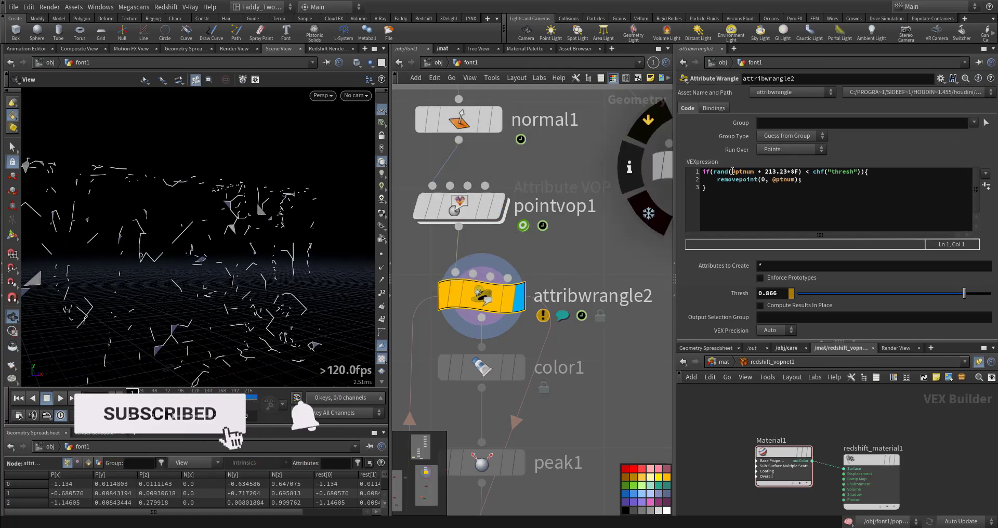
Step: Examine the +$F term and the removepoint line in attribwrangle2's VEXpression
{"action": "left_click", "coordinate": [767, 170]}
{"action": "left_click_drag", "start_coordinate": [768, 170], "coordinate": [790, 169]}
{"action": "left_click", "coordinate": [801, 170]}
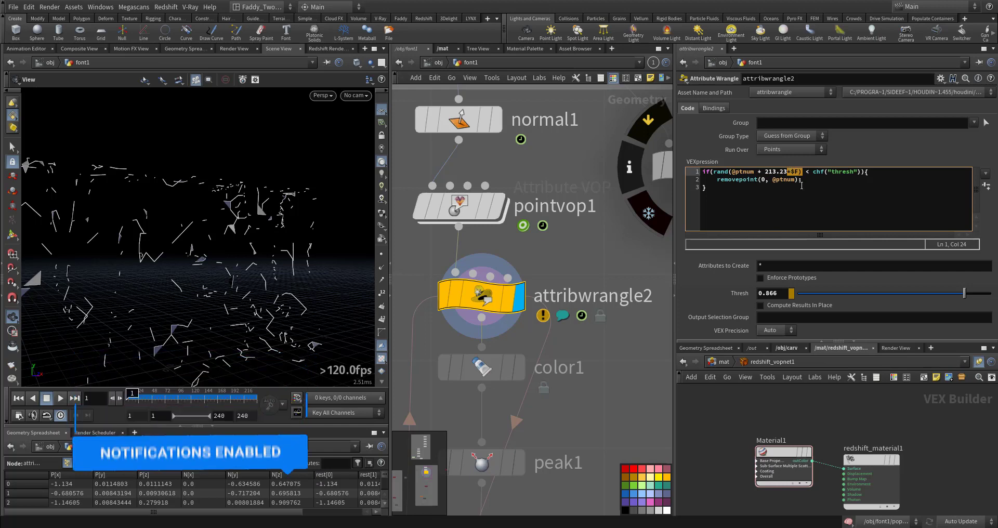
{"action": "key", "text": "Left"}
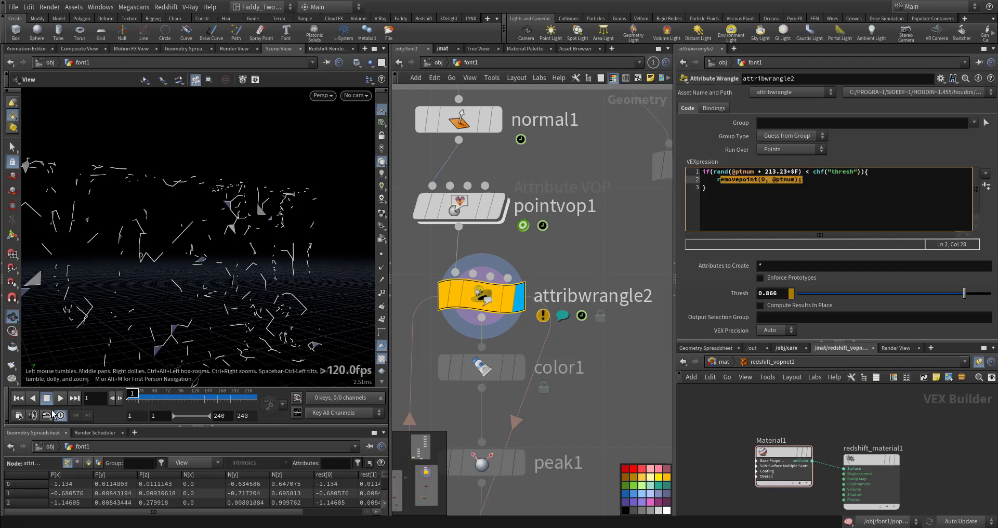
Step: Compare the outputs of pointvop1 and attribwrangle2, and play the animation with attribwrangle2 displayed
{"action": "left_click", "coordinate": [496, 207]}
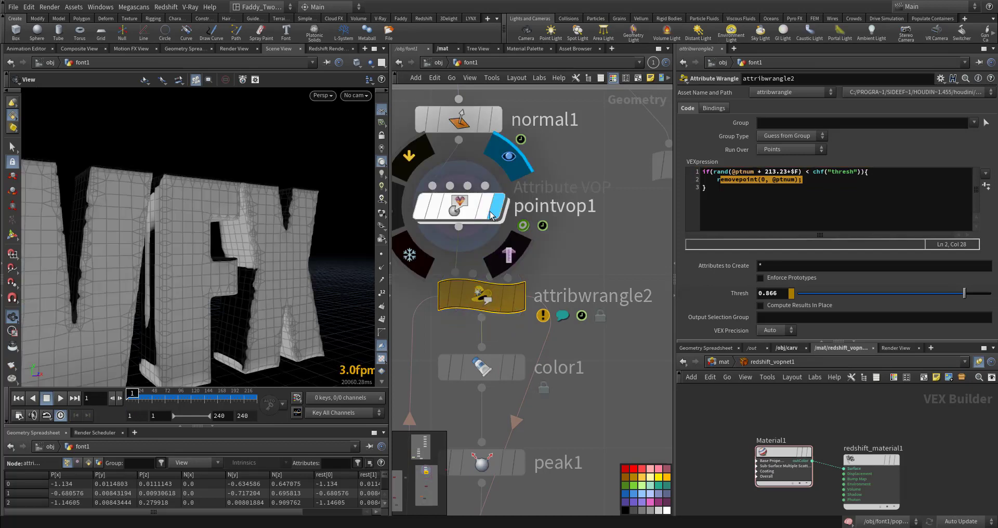
{"action": "mouse_move", "coordinate": [510, 294]}
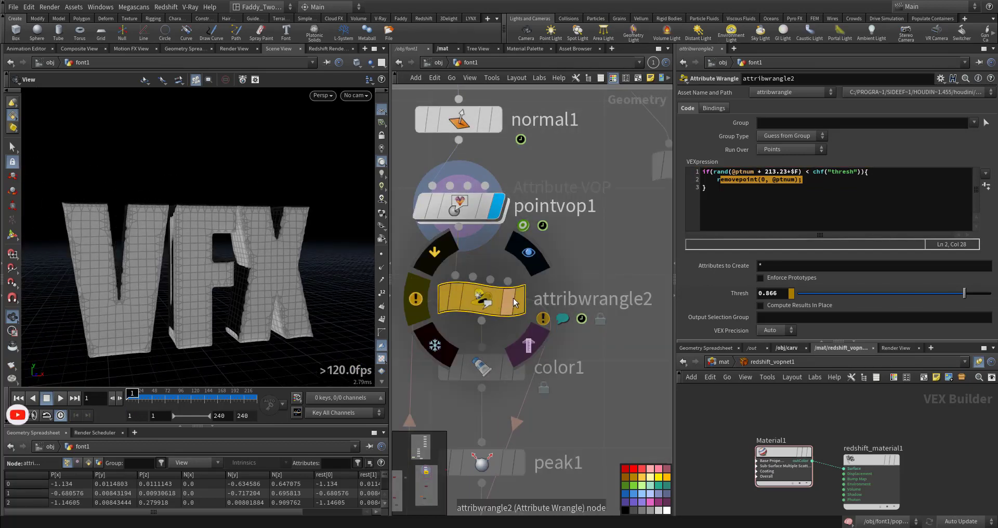
{"action": "left_click", "coordinate": [515, 302]}
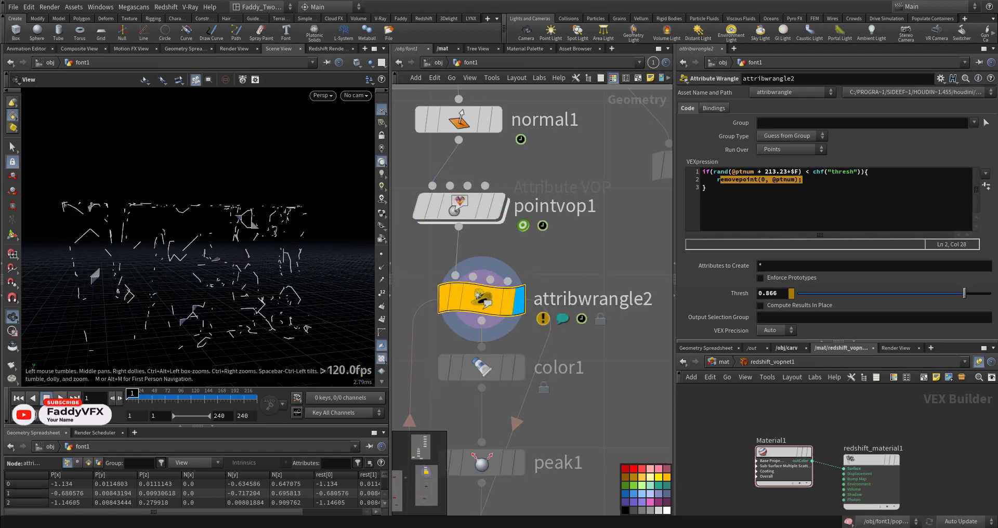
{"action": "left_click", "coordinate": [60, 398]}
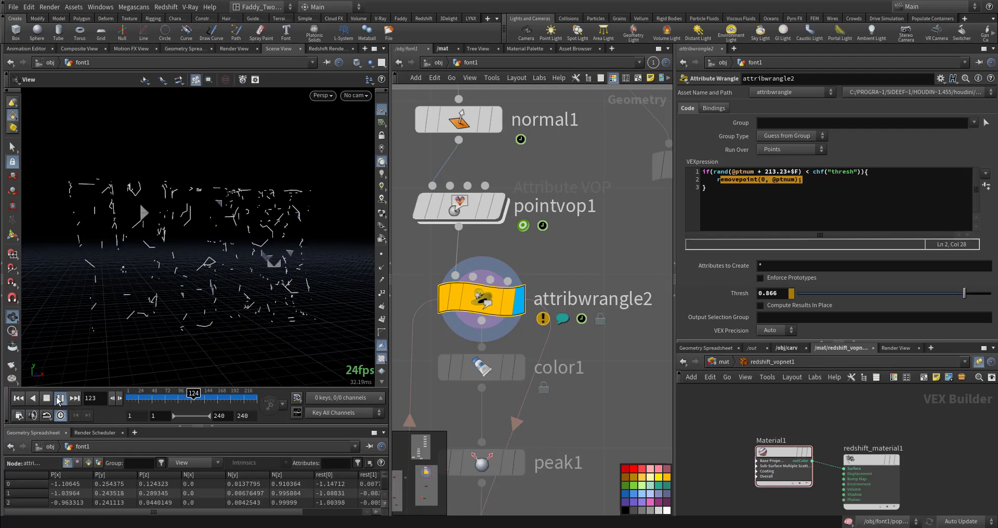
Step: Change the frame term in attribwrangle2's VEXpression to ($F*.5) and play the animation from the first frame
{"action": "left_click", "coordinate": [19, 399]}
{"action": "left_click", "coordinate": [793, 171]}
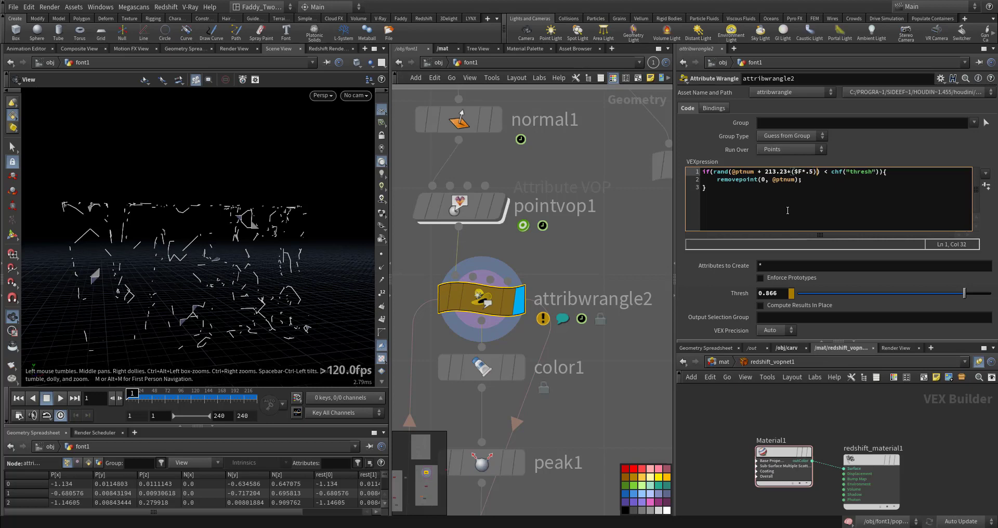
{"action": "left_click", "coordinate": [642, 252]}
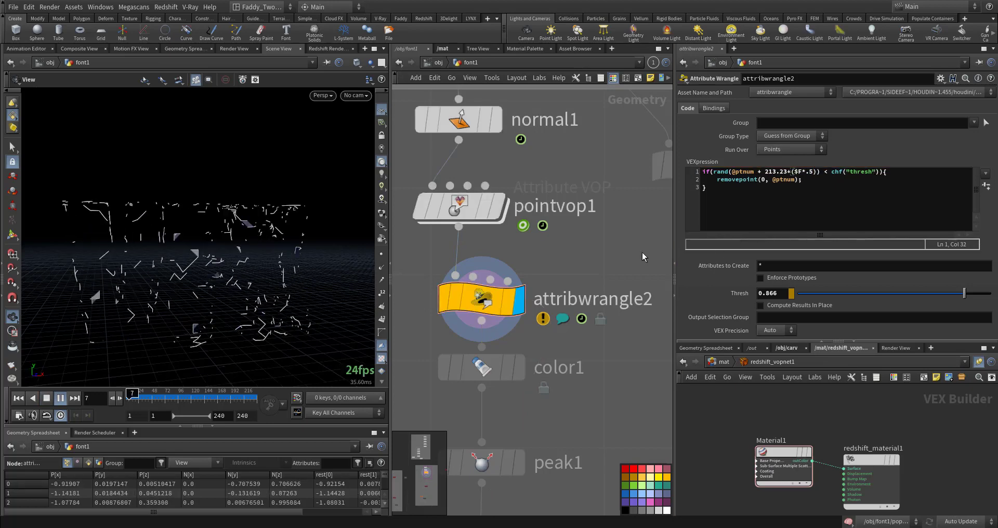
{"action": "key", "text": "ctrl+Up"}
Step: Change the frame term in attribwrangle2's VEXpression to ($F*5), play the animation and rewind it
{"action": "left_click", "coordinate": [809, 171]}
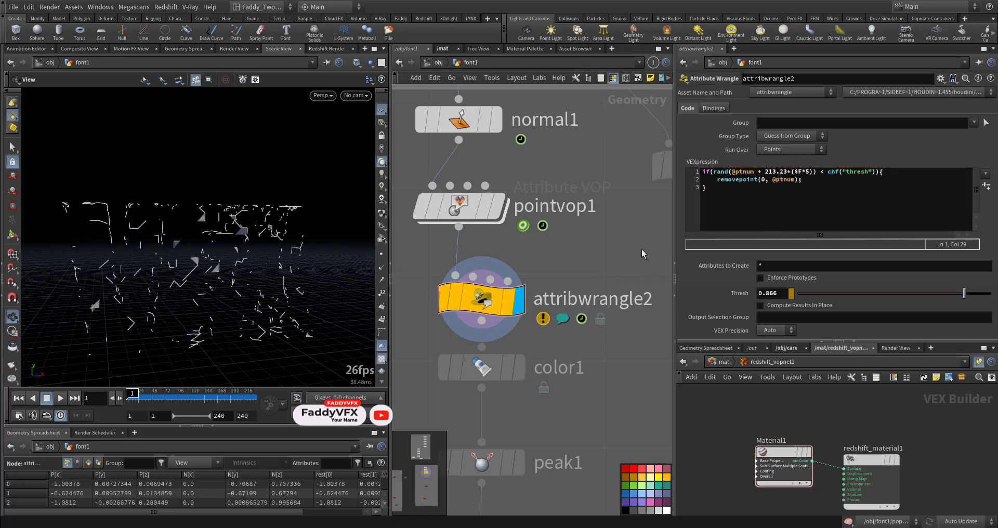
{"action": "key", "text": "Up"}
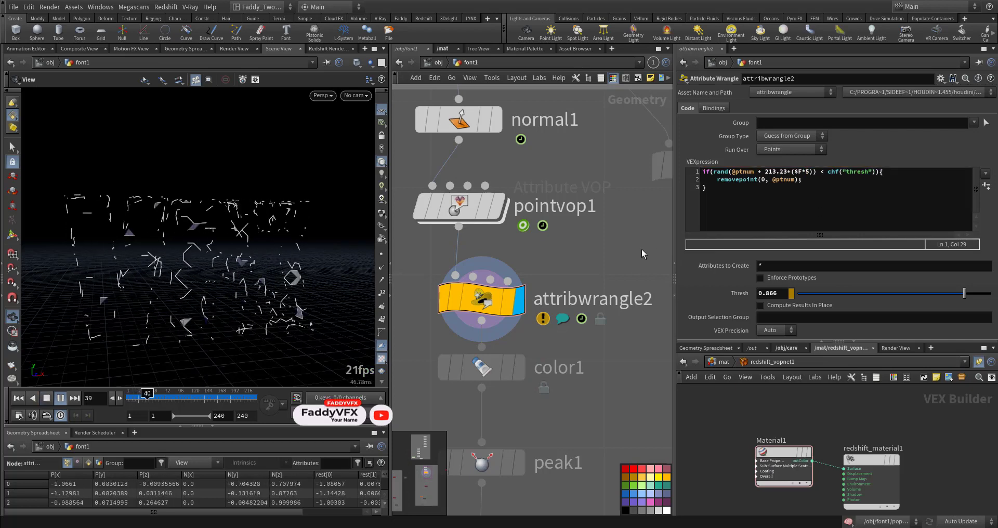
{"action": "key", "text": "ctrl+Up"}
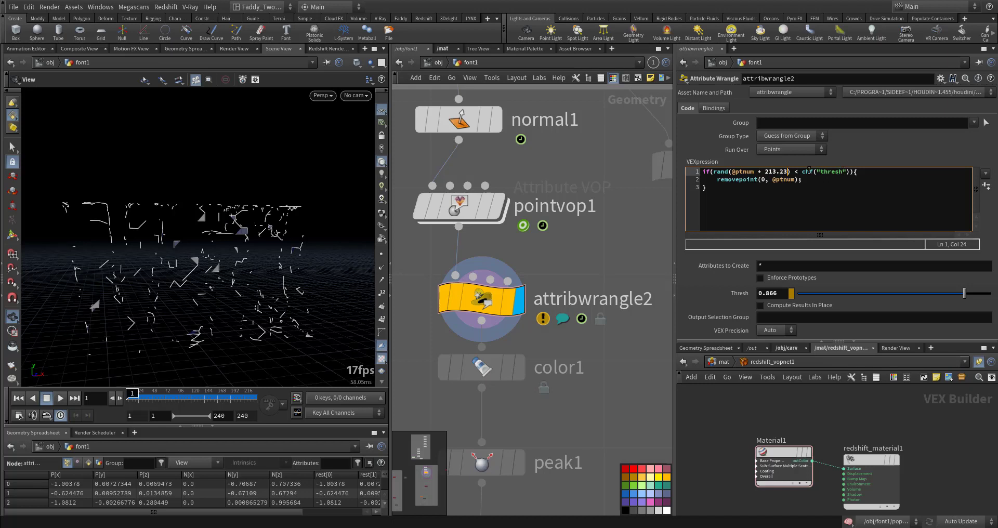
Step: Try attribwrangle2's VEXpression with no frame term after 213.23, play the animation and rewind it
{"action": "left_click", "coordinate": [618, 255]}
{"action": "key", "text": "Up"}
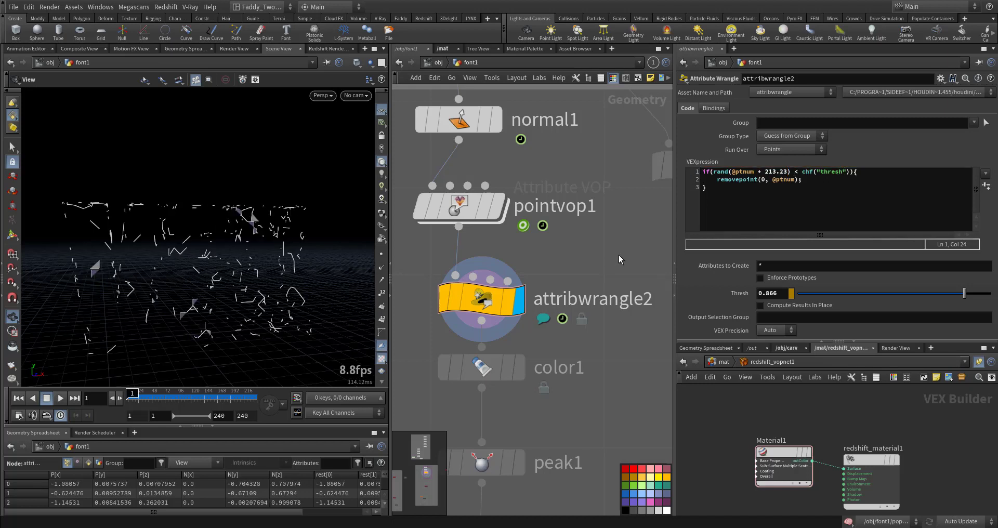
{"action": "key", "text": "ctrl+Up"}
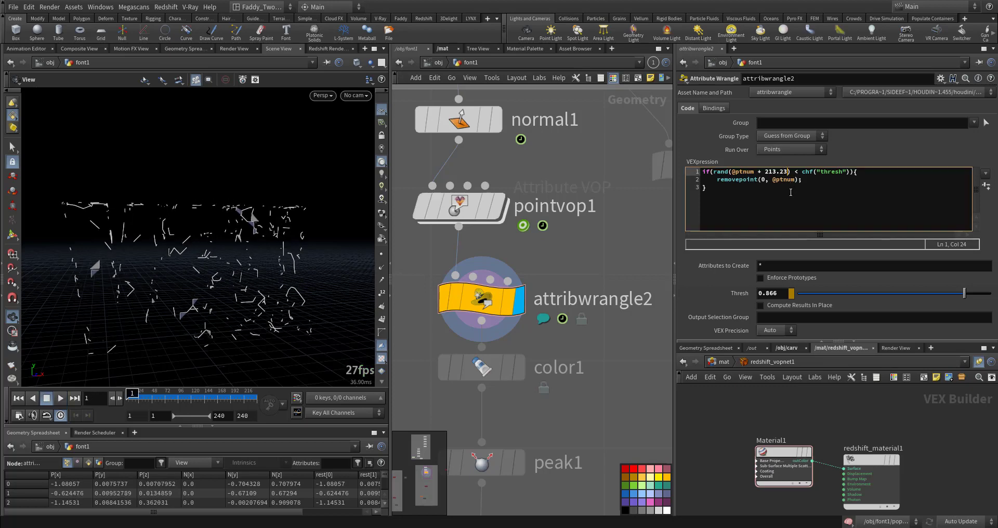
Step: Undo the expression edits to restore the +$F term, play the animation and return to the first frame
{"action": "key", "text": "ctrl+z"}
{"action": "key", "text": "ctrl+z"}
{"action": "key", "text": "Up"}
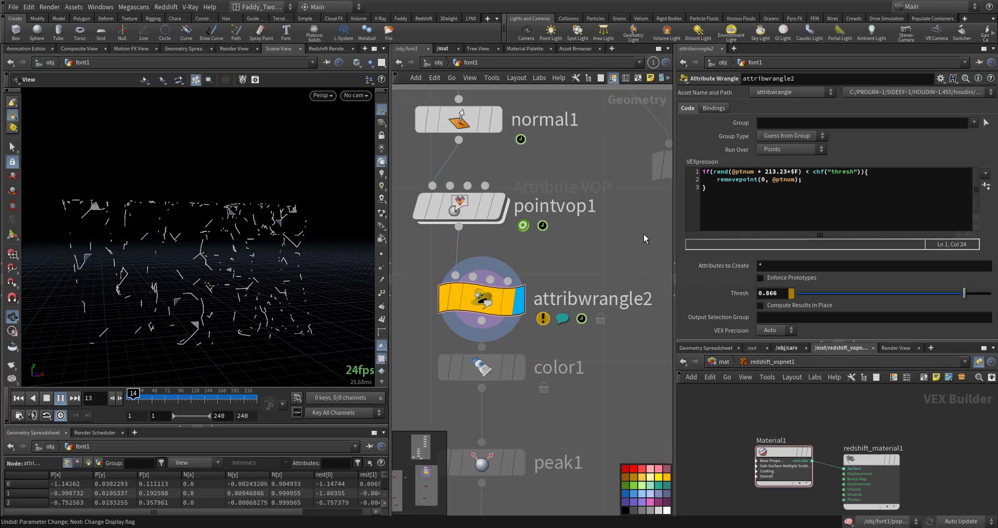
{"action": "key", "text": "ctrl+Up"}
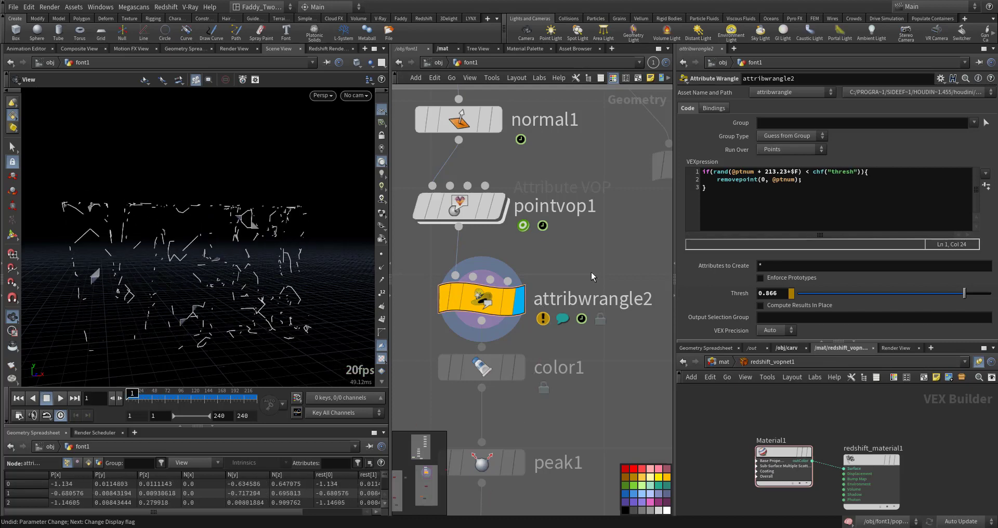
Step: Display and inspect the outputs of color1 and peak1 in the viewport
{"action": "middle_click_drag", "start_coordinate": [627, 354], "coordinate": [639, 277]}
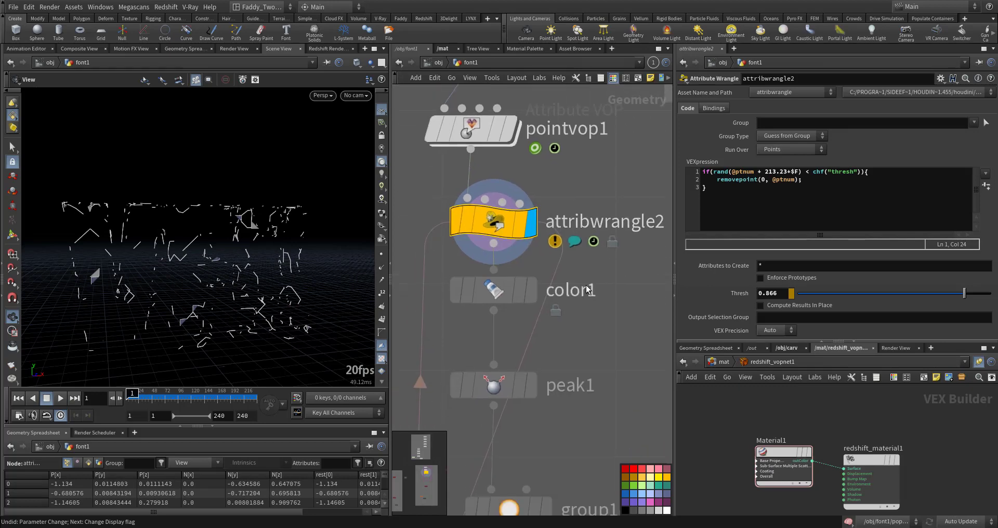
{"action": "left_click", "coordinate": [530, 295]}
{"action": "left_click", "coordinate": [497, 291]}
{"action": "left_click_drag", "start_coordinate": [244, 271], "coordinate": [178, 270], "text": "alt"}
{"action": "middle_click_drag", "start_coordinate": [544, 373], "coordinate": [564, 307]}
{"action": "left_click", "coordinate": [547, 328]}
{"action": "left_click", "coordinate": [544, 327]}
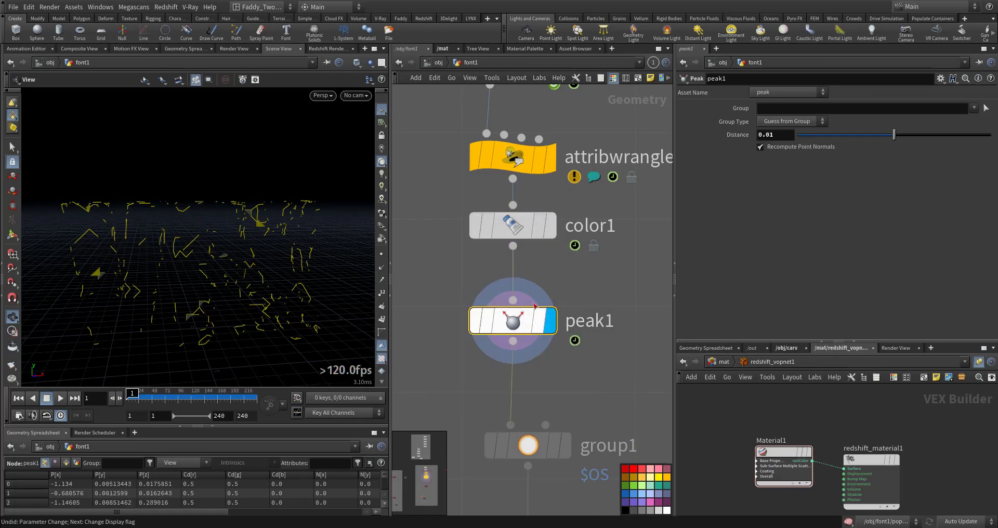
Step: Template pointvop1 behind peak1's output to compare them, and turn the template off again
{"action": "middle_click_drag", "start_coordinate": [591, 223], "coordinate": [609, 347]}
{"action": "mouse_move", "coordinate": [535, 195]}
{"action": "left_click", "coordinate": [557, 236]}
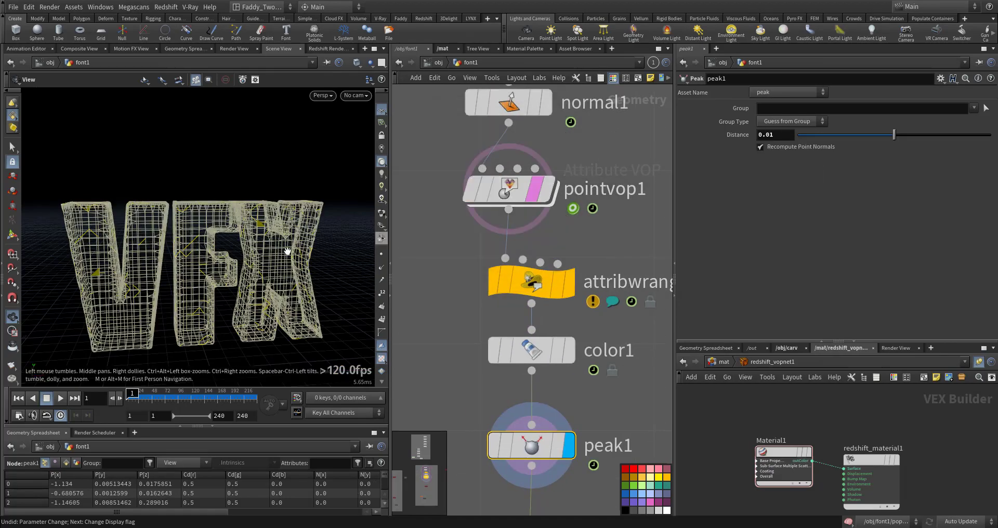
{"action": "left_click_drag", "start_coordinate": [243, 262], "coordinate": [270, 249]}
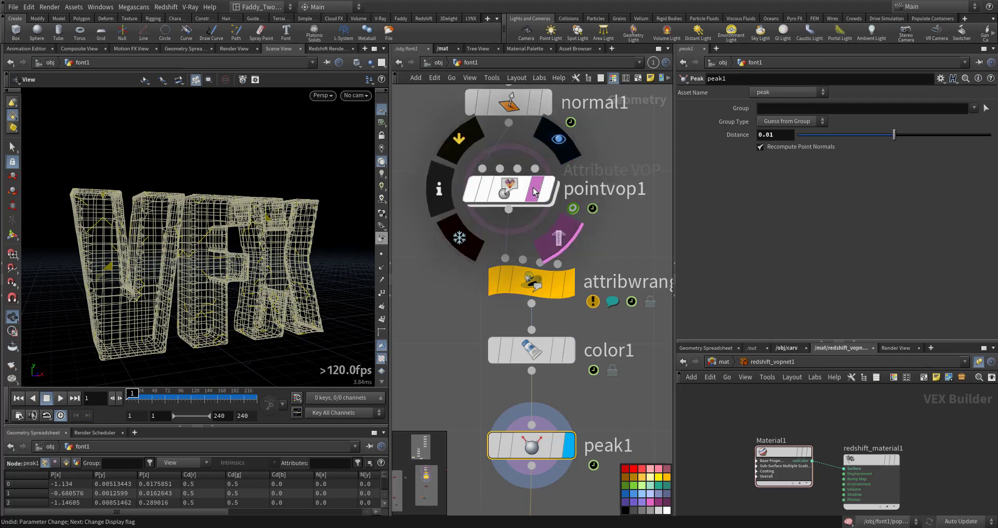
{"action": "left_click", "coordinate": [557, 237]}
Step: Display group1's output and examine its edge group settings, including the Unshared Edges option
{"action": "middle_click_drag", "start_coordinate": [588, 332], "coordinate": [569, 208]}
{"action": "middle_click_drag", "start_coordinate": [583, 352], "coordinate": [572, 266]}
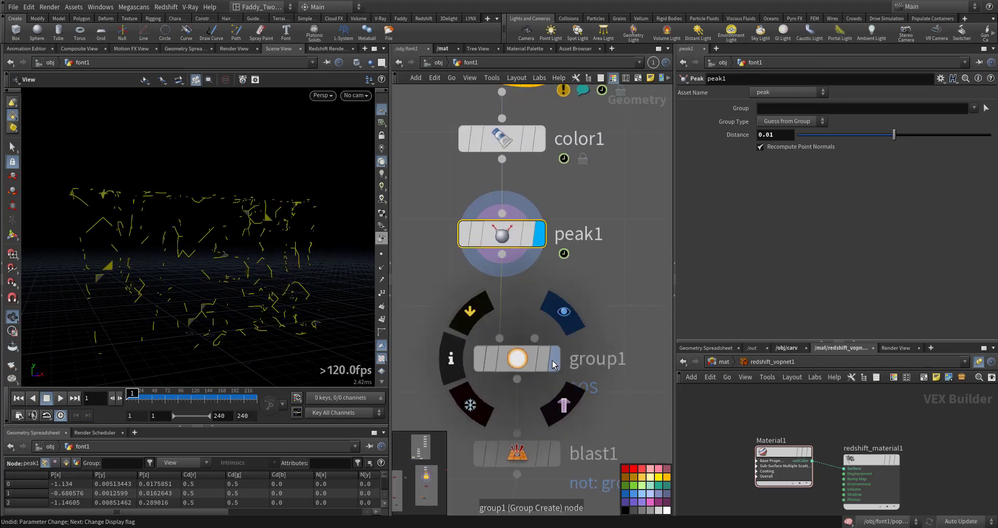
{"action": "left_click", "coordinate": [556, 356]}
{"action": "left_click", "coordinate": [537, 365]}
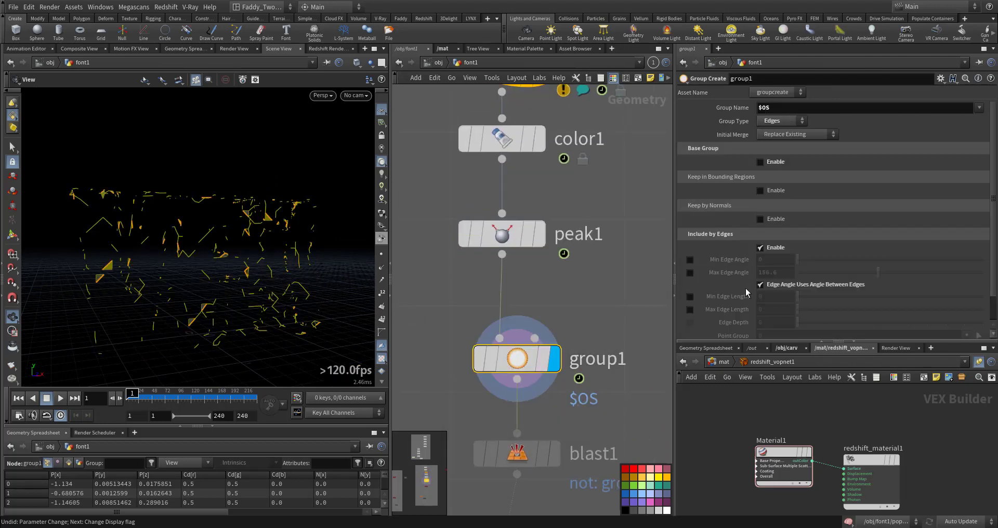
{"action": "left_click_drag", "start_coordinate": [278, 236], "coordinate": [259, 296]}
{"action": "right_click_drag", "start_coordinate": [260, 241], "coordinate": [353, 230]}
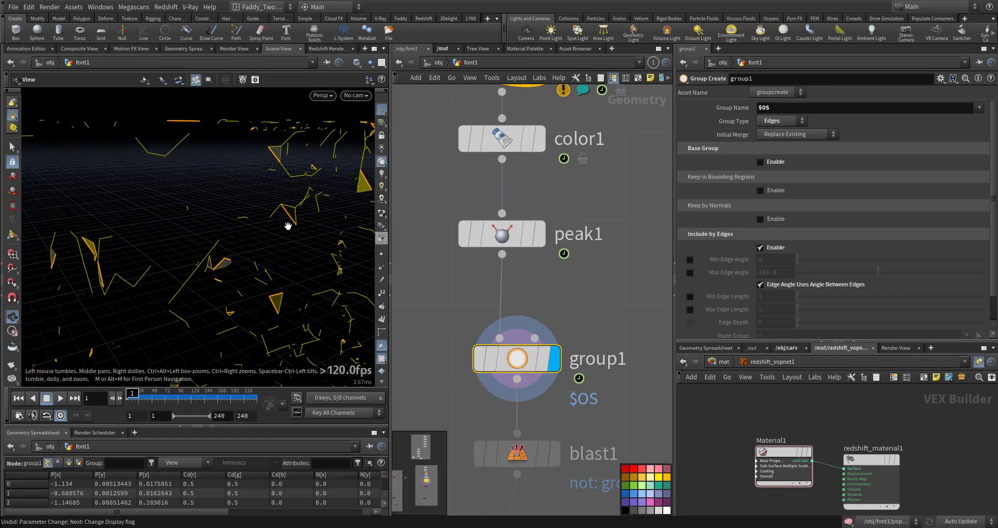
{"action": "scroll", "coordinate": [747, 308], "scroll_direction": "down", "scroll_amount": 2}
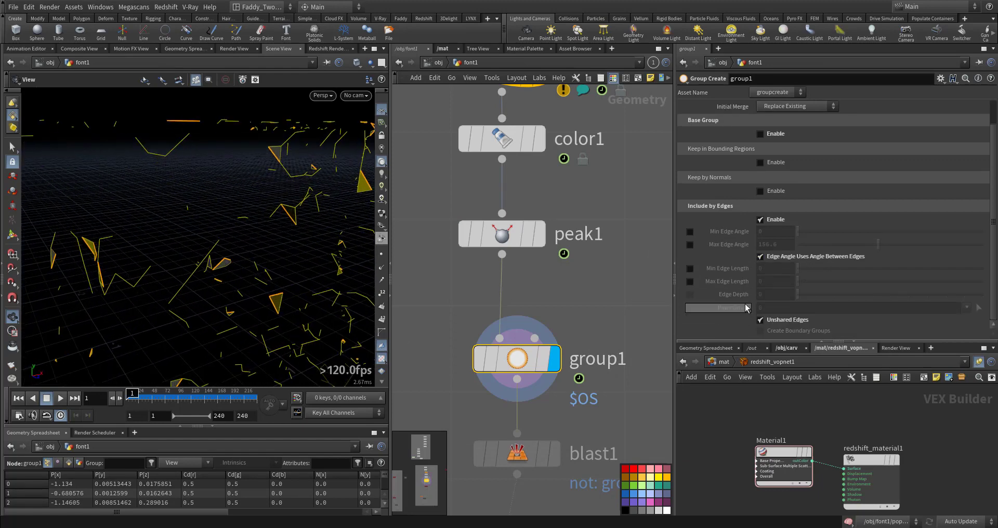
{"action": "mouse_move", "coordinate": [278, 257]}
{"action": "left_mouse_down"}
{"action": "mouse_move", "coordinate": [326, 280]}
{"action": "mouse_move", "coordinate": [266, 281]}
{"action": "mouse_move", "coordinate": [270, 257]}
{"action": "left_mouse_up"}
Step: Display blast1's output and inspect the geometry kept by its Delete Non Selected option
{"action": "middle_click_drag", "start_coordinate": [601, 438], "coordinate": [593, 319]}
{"action": "mouse_move", "coordinate": [550, 332]}
{"action": "left_click", "coordinate": [555, 289]}
{"action": "left_click", "coordinate": [524, 345]}
{"action": "left_click_drag", "start_coordinate": [239, 203], "coordinate": [274, 257]}
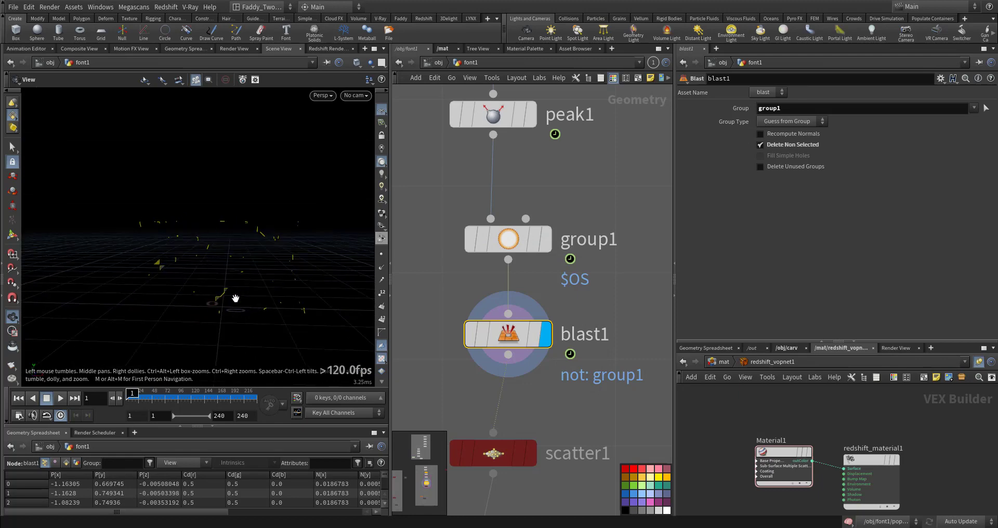
{"action": "left_click_drag", "start_coordinate": [241, 300], "coordinate": [306, 303]}
Step: Display scatter1's output and inspect the scattered points up close along with the Force Total Count setting
{"action": "middle_click_drag", "start_coordinate": [591, 430], "coordinate": [603, 363]}
{"action": "left_click", "coordinate": [539, 385]}
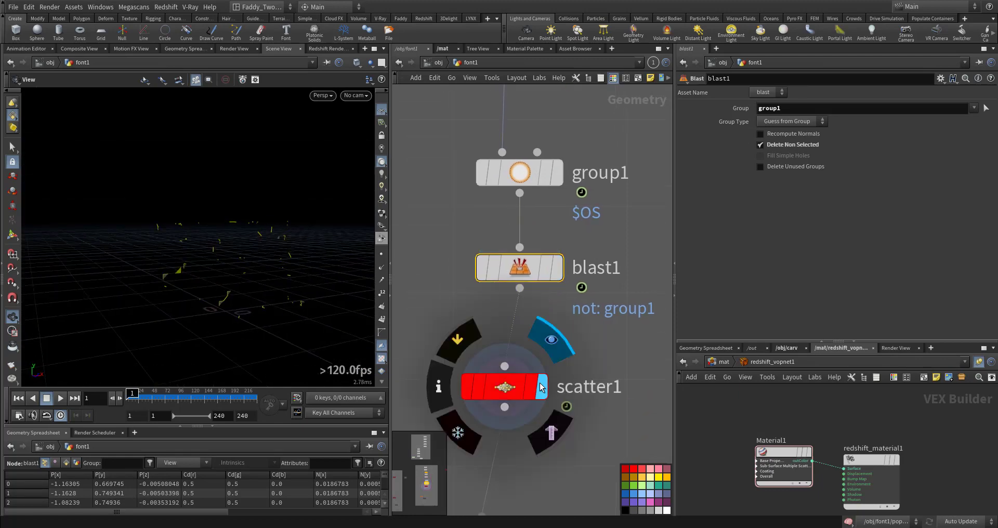
{"action": "left_click", "coordinate": [519, 388]}
{"action": "left_click_drag", "start_coordinate": [281, 271], "coordinate": [190, 276]}
{"action": "right_click_drag", "start_coordinate": [189, 276], "coordinate": [348, 283]}
{"action": "middle_click_drag", "start_coordinate": [348, 283], "coordinate": [215, 218]}
{"action": "left_click_drag", "start_coordinate": [216, 218], "coordinate": [212, 262]}
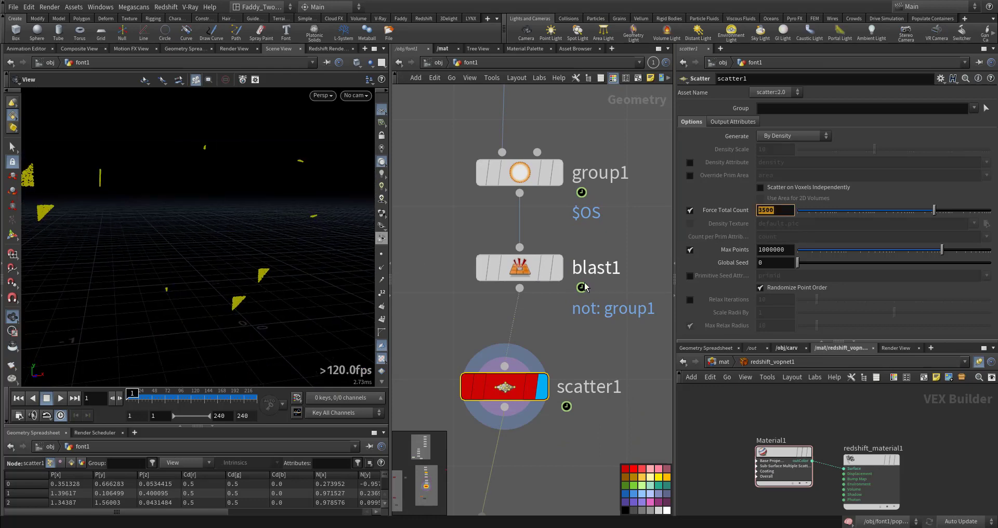
Step: Display trail1's output and check its Result Type options and point attributes
{"action": "middle_click_drag", "start_coordinate": [615, 386], "coordinate": [591, 185]}
{"action": "left_click", "coordinate": [513, 321]}
{"action": "middle_click", "coordinate": [514, 321]}
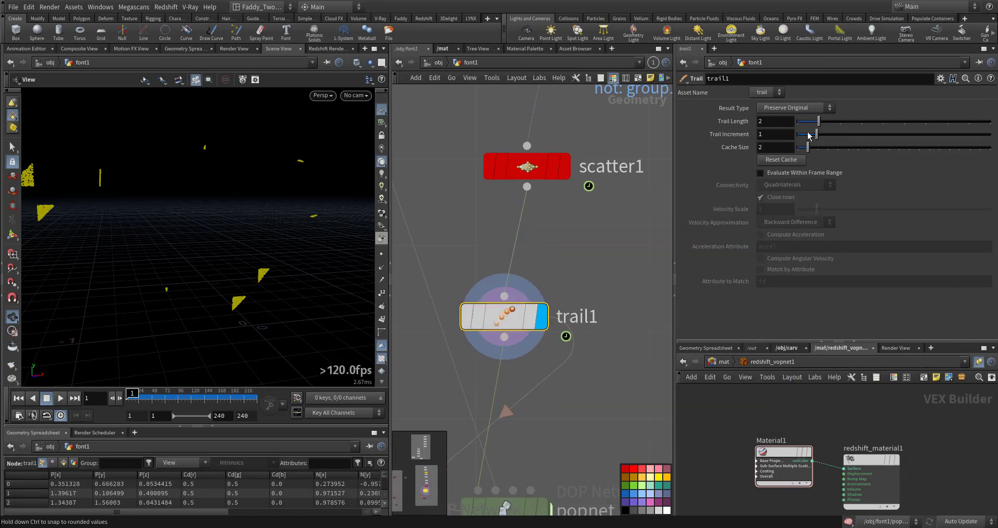
{"action": "middle_click_drag", "start_coordinate": [584, 253], "coordinate": [638, 171]}
{"action": "left_click", "coordinate": [821, 108]}
{"action": "left_click", "coordinate": [821, 108]}
{"action": "middle_click", "coordinate": [561, 236]}
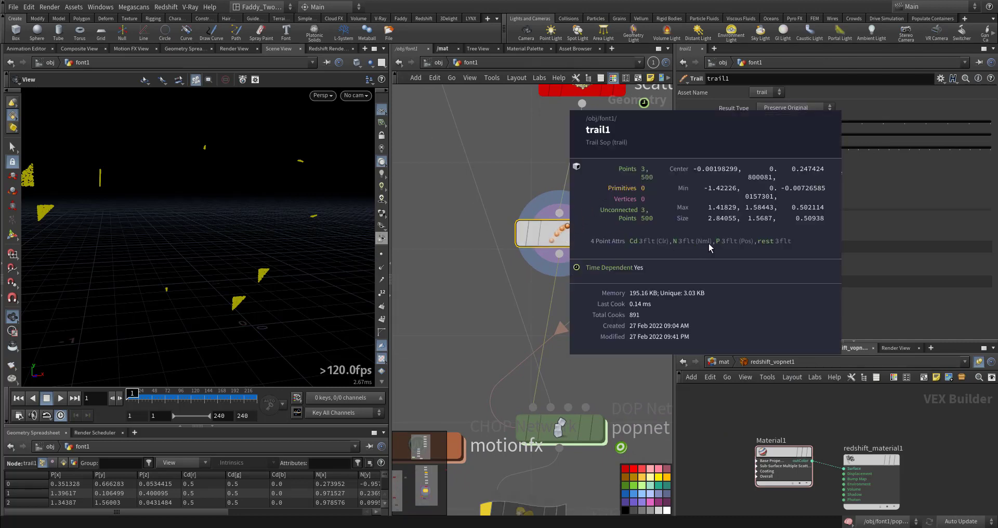
Step: Set trail1's Result Type to Compute Velocity and check the node's information
{"action": "left_click", "coordinate": [792, 109]}
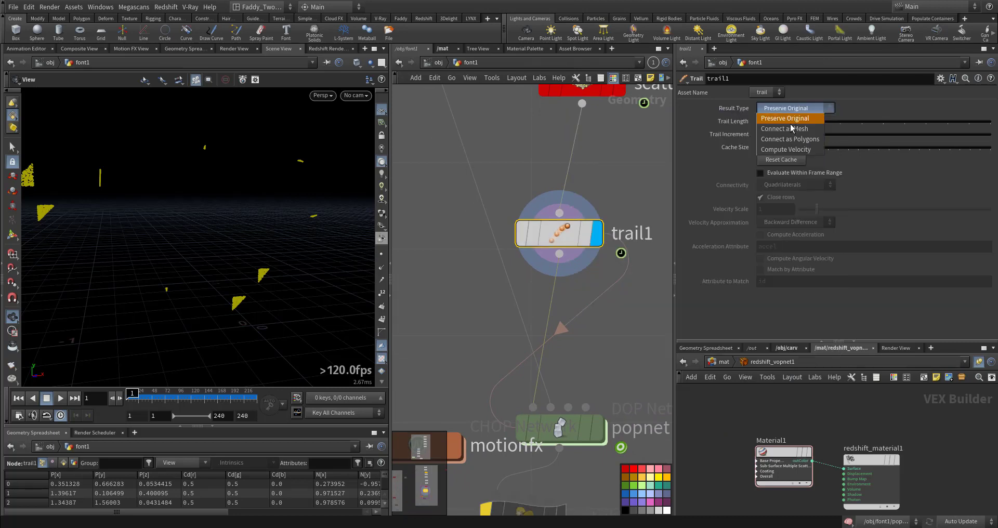
{"action": "left_click", "coordinate": [794, 150]}
{"action": "middle_click", "coordinate": [571, 245]}
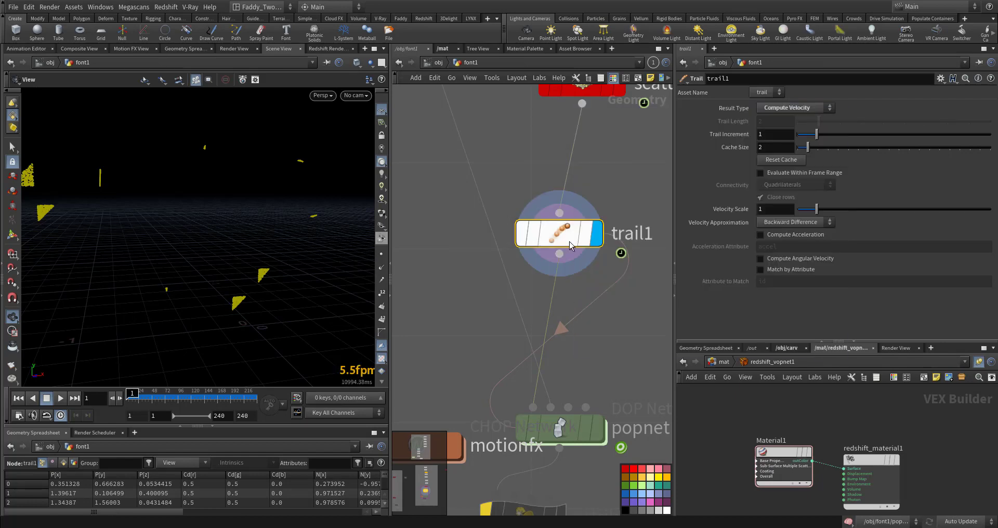
{"action": "middle_click", "coordinate": [570, 246]}
Step: Locate popnet1 in the font1 network, go inside it and look over its nodes and the popdrag1 settings
{"action": "middle_click_drag", "start_coordinate": [605, 361], "coordinate": [560, 273]}
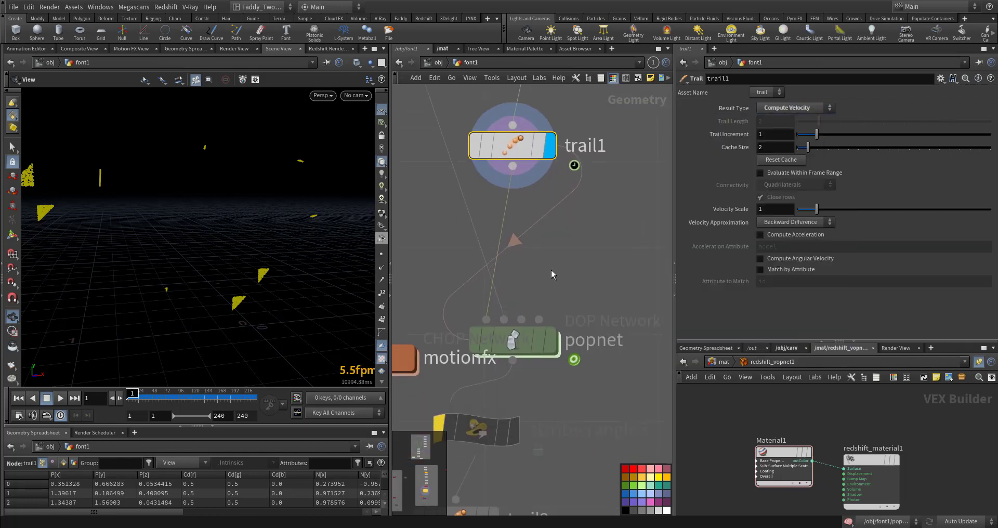
{"action": "scroll", "coordinate": [560, 276], "scroll_direction": "down", "scroll_amount": 3}
{"action": "scroll", "coordinate": [535, 331], "scroll_direction": "up", "scroll_amount": 3}
{"action": "middle_click_drag", "start_coordinate": [602, 204], "coordinate": [612, 429]}
{"action": "middle_click_drag", "start_coordinate": [619, 241], "coordinate": [568, 399]}
{"action": "middle_click_drag", "start_coordinate": [464, 202], "coordinate": [524, 347]}
{"action": "scroll", "coordinate": [512, 318], "scroll_direction": "down", "scroll_amount": 5}
{"action": "middle_click_drag", "start_coordinate": [491, 280], "coordinate": [505, 424]}
{"action": "middle_click_drag", "start_coordinate": [457, 265], "coordinate": [507, 320]}
{"action": "scroll", "coordinate": [478, 266], "scroll_direction": "up", "scroll_amount": 2}
{"action": "double_click", "coordinate": [477, 267]}
{"action": "scroll", "coordinate": [661, 355], "scroll_direction": "down", "scroll_amount": 1}
{"action": "middle_click_drag", "start_coordinate": [660, 356], "coordinate": [597, 230]}
{"action": "left_click_drag", "start_coordinate": [597, 230], "coordinate": [531, 291]}
{"action": "left_click_drag", "start_coordinate": [601, 308], "coordinate": [492, 373]}
Step: Return to the font1 geometry network and show attribwrangle2's parameters, including Thresh
{"action": "left_click", "coordinate": [464, 50]}
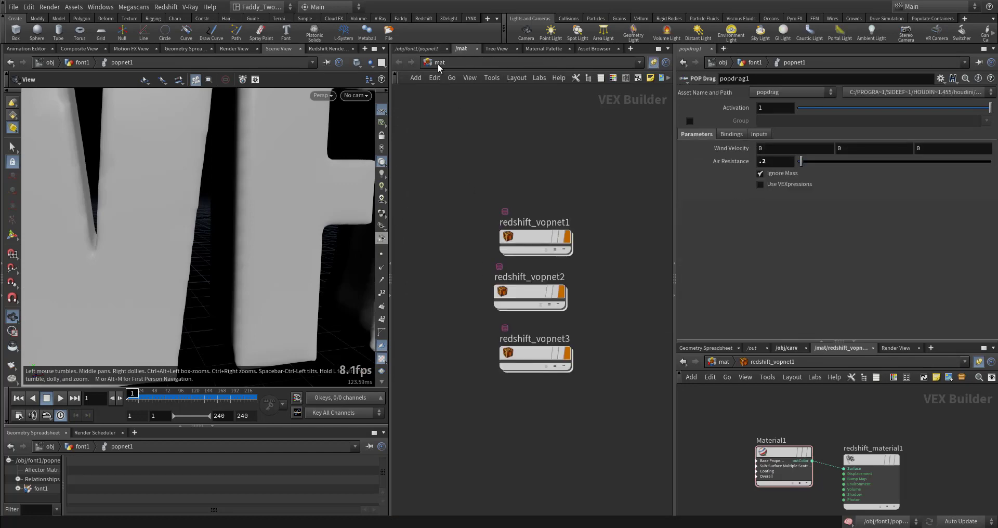
{"action": "left_click", "coordinate": [432, 48]}
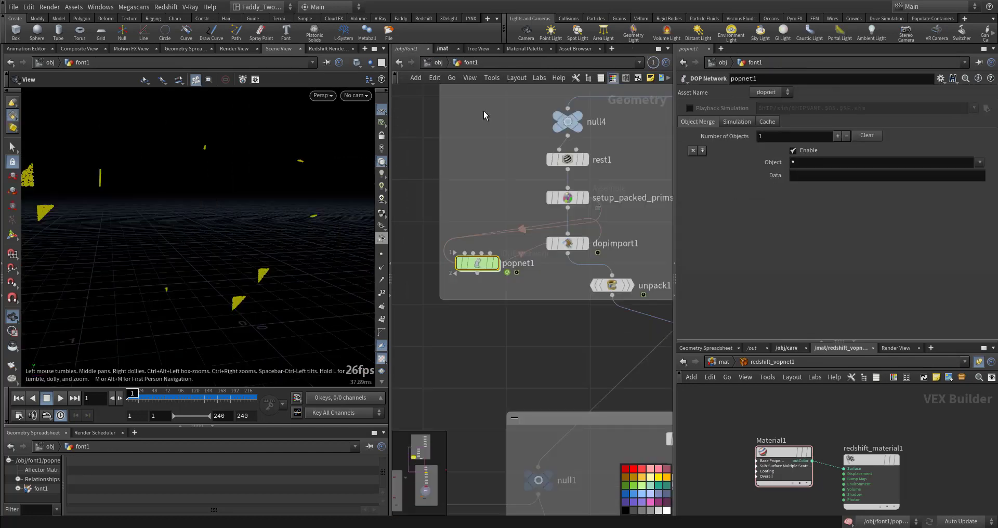
{"action": "middle_click_drag", "start_coordinate": [528, 344], "coordinate": [451, 227]}
{"action": "middle_click_drag", "start_coordinate": [562, 308], "coordinate": [474, 196]}
{"action": "left_click", "coordinate": [536, 297]}
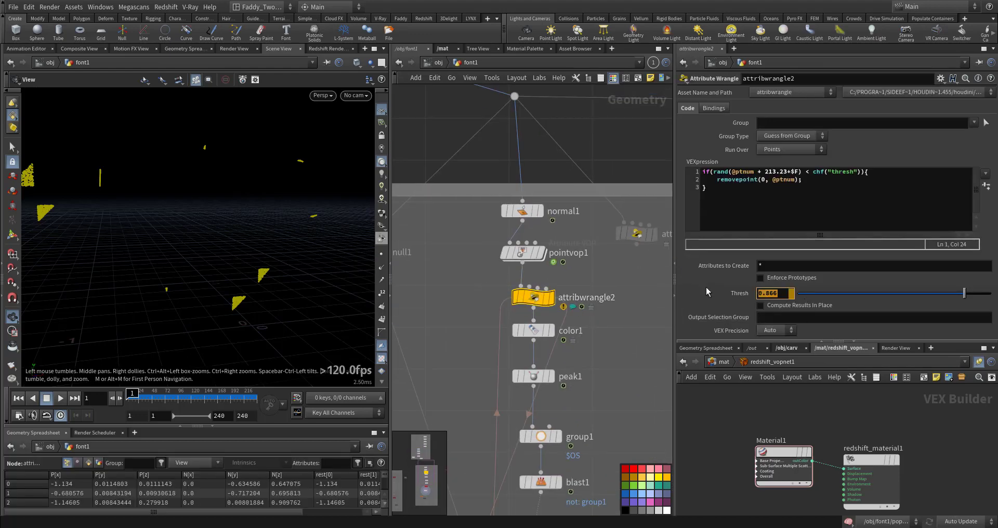
Step: Move the motionfx CHOP network from beside popnet to beside attribwrangle2 and select it
{"action": "middle_click_drag", "start_coordinate": [466, 337], "coordinate": [531, 236]}
{"action": "scroll", "coordinate": [532, 236], "scroll_direction": "down", "scroll_amount": 5}
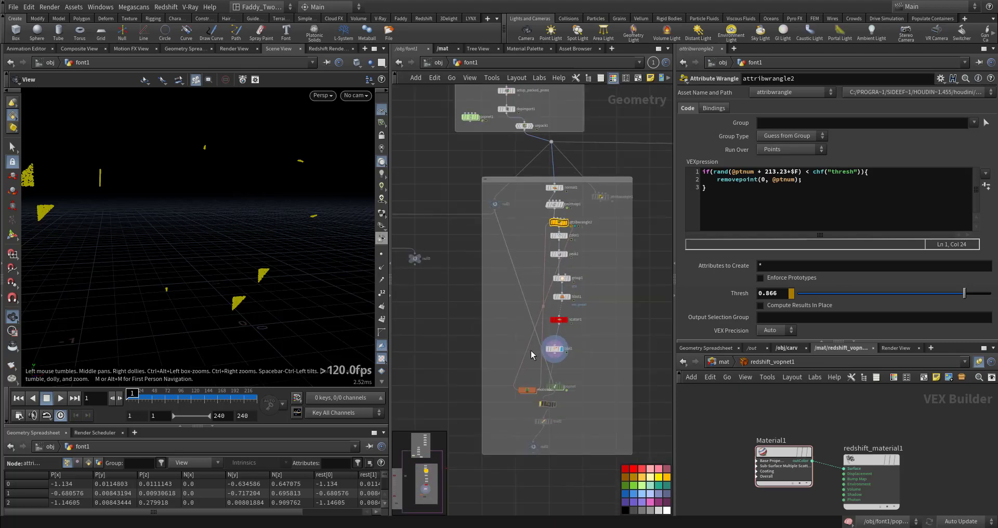
{"action": "scroll", "coordinate": [528, 389], "scroll_direction": "up", "scroll_amount": 2}
{"action": "left_click_drag", "start_coordinate": [528, 389], "coordinate": [519, 269]}
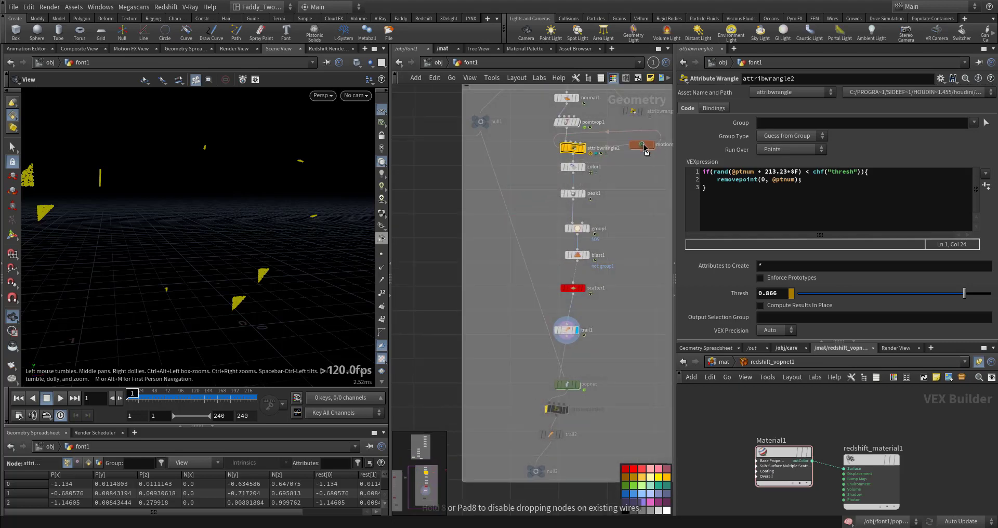
{"action": "scroll", "coordinate": [575, 260], "scroll_direction": "up", "scroll_amount": 8}
{"action": "left_click", "coordinate": [601, 209]}
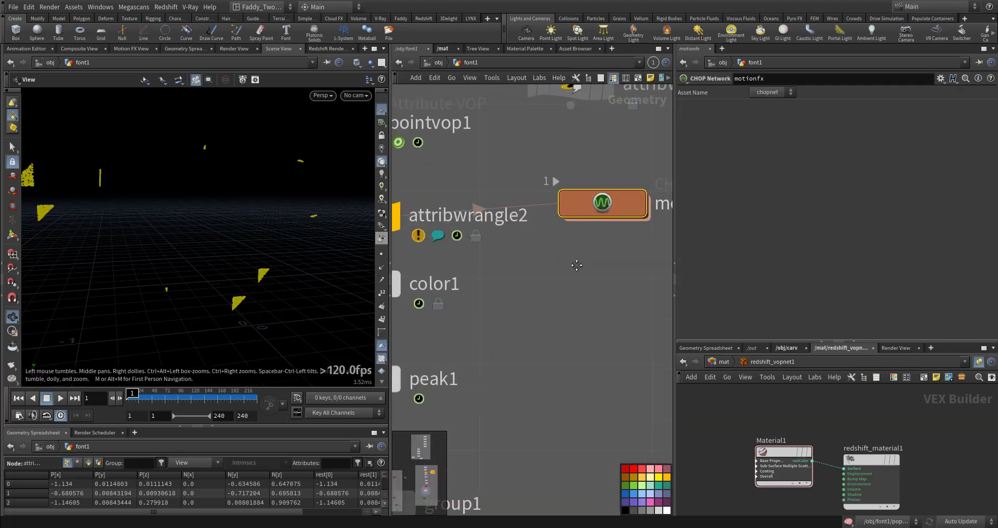
Step: Go inside motionfx and examine the settings of its noise1 and limit1 nodes
{"action": "double_click", "coordinate": [603, 263]}
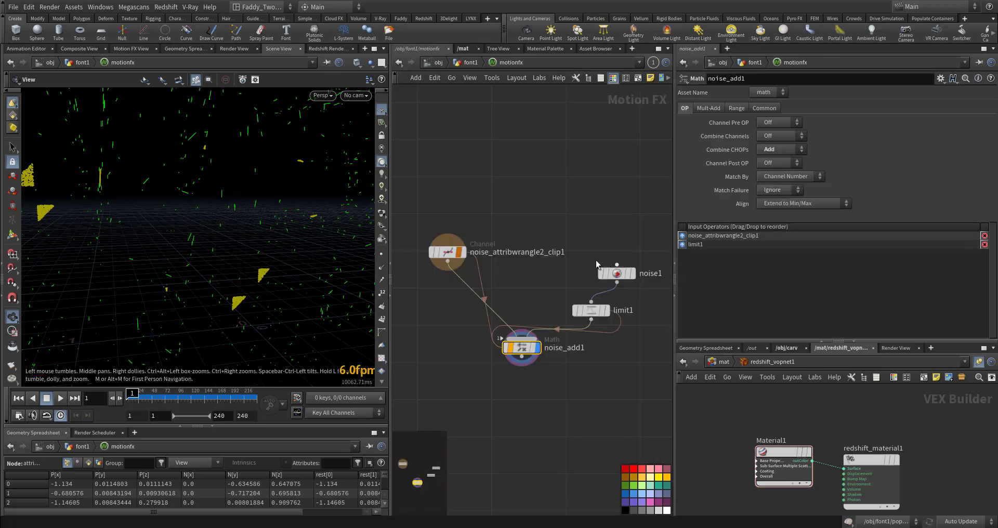
{"action": "middle_click_drag", "start_coordinate": [596, 250], "coordinate": [578, 208]}
{"action": "left_click", "coordinate": [602, 231]}
{"action": "left_click", "coordinate": [572, 269]}
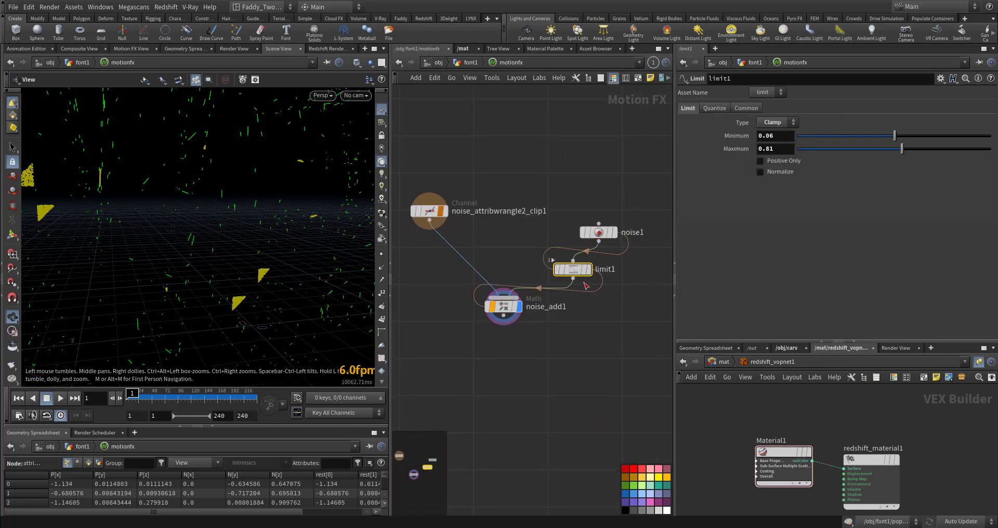
Step: Show motionfx's channel graph to view the noise curve driving attribwrangle2's thresh
{"action": "left_click", "coordinate": [70, 48]}
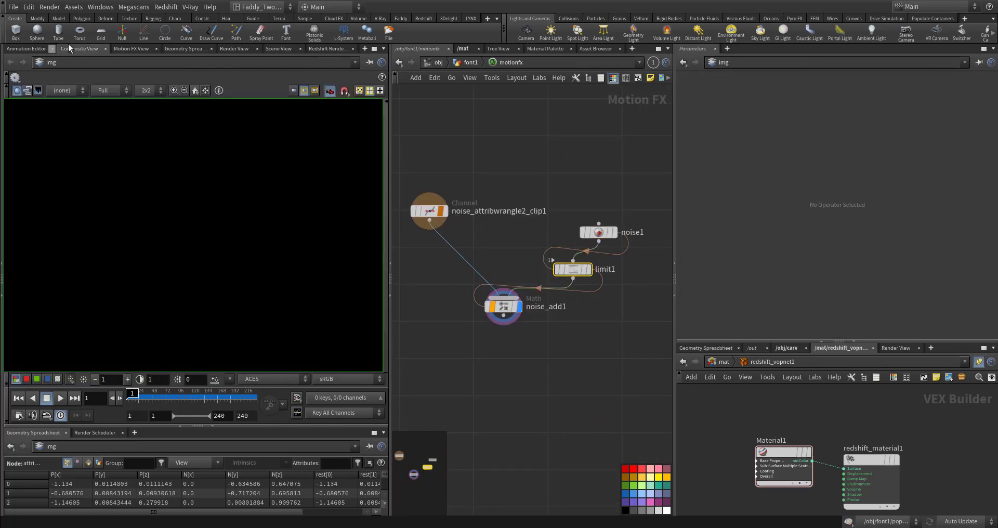
{"action": "left_click", "coordinate": [125, 49]}
{"action": "scroll", "coordinate": [213, 156], "scroll_direction": "down", "scroll_amount": 5}
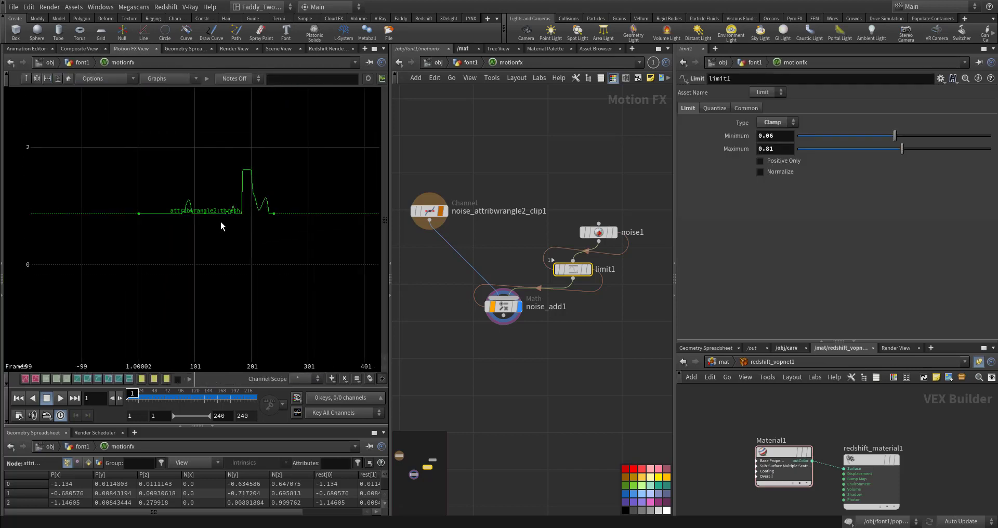
Step: Return to the font1 geometry network, show the 3D scene view and select attribwrangle2
{"action": "left_click", "coordinate": [63, 400]}
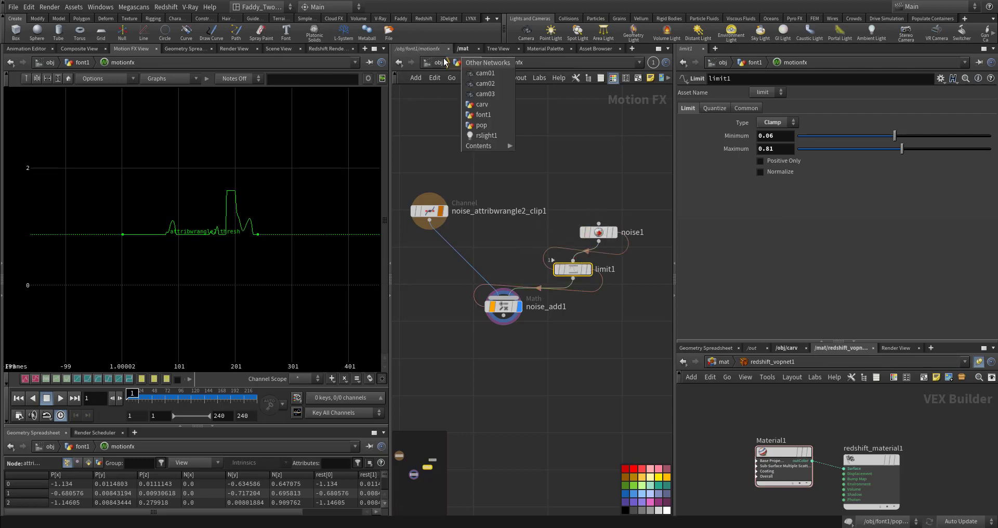
{"action": "left_click", "coordinate": [458, 63]}
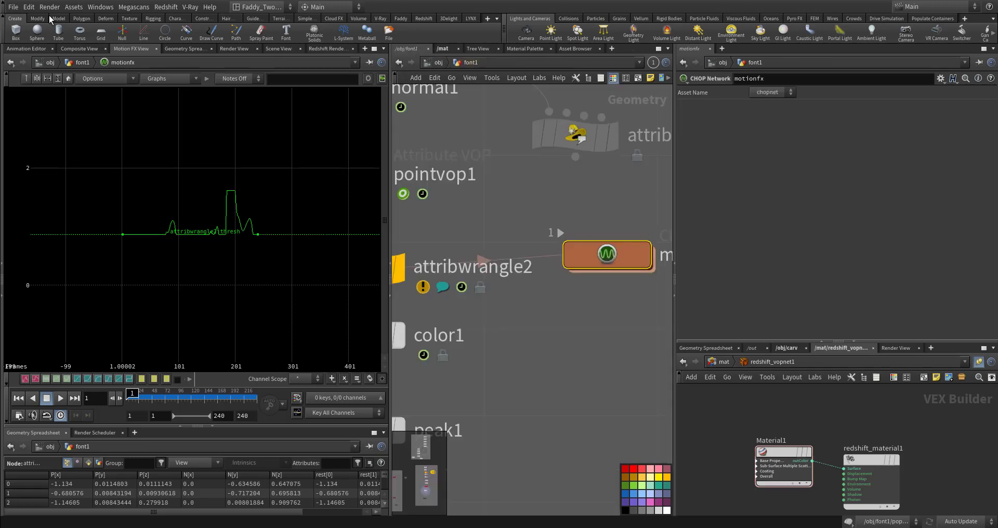
{"action": "left_click", "coordinate": [271, 51]}
{"action": "middle_click_drag", "start_coordinate": [441, 215], "coordinate": [553, 216]}
{"action": "left_click", "coordinate": [466, 273]}
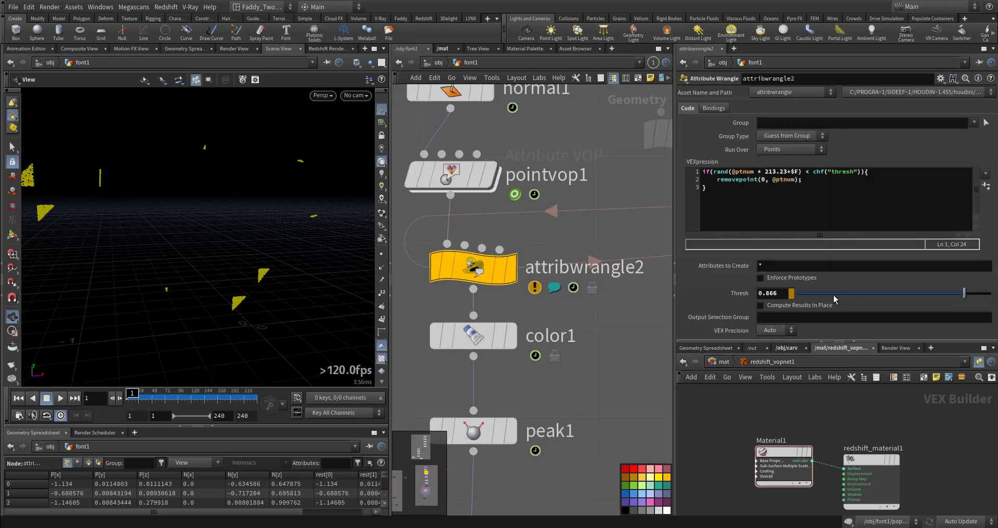
Step: Lower attribwrangle2's Thresh to 0.839, rewind the playback, and lower it further to 0.769
{"action": "left_click_drag", "start_coordinate": [965, 297], "coordinate": [959, 296]}
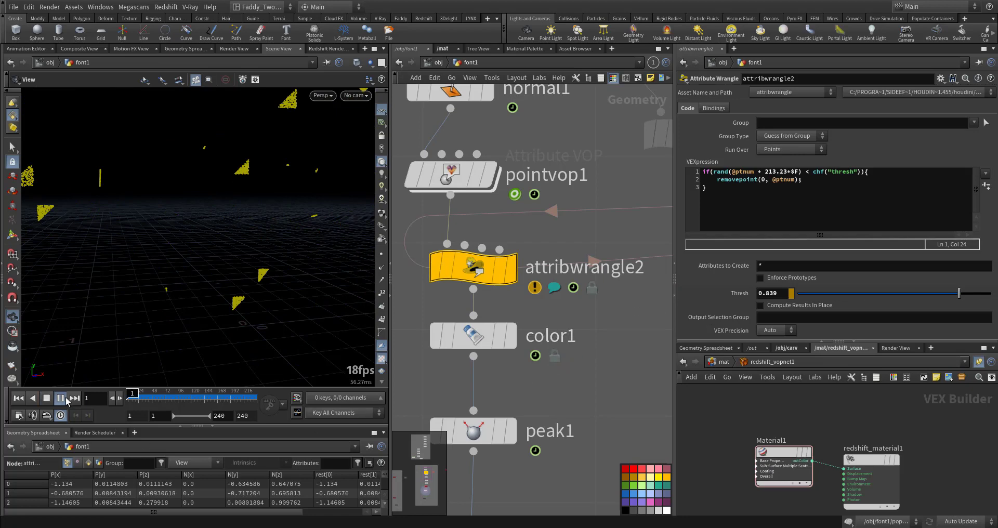
{"action": "left_click", "coordinate": [19, 398]}
{"action": "scroll", "coordinate": [414, 401], "scroll_direction": "down", "scroll_amount": 2}
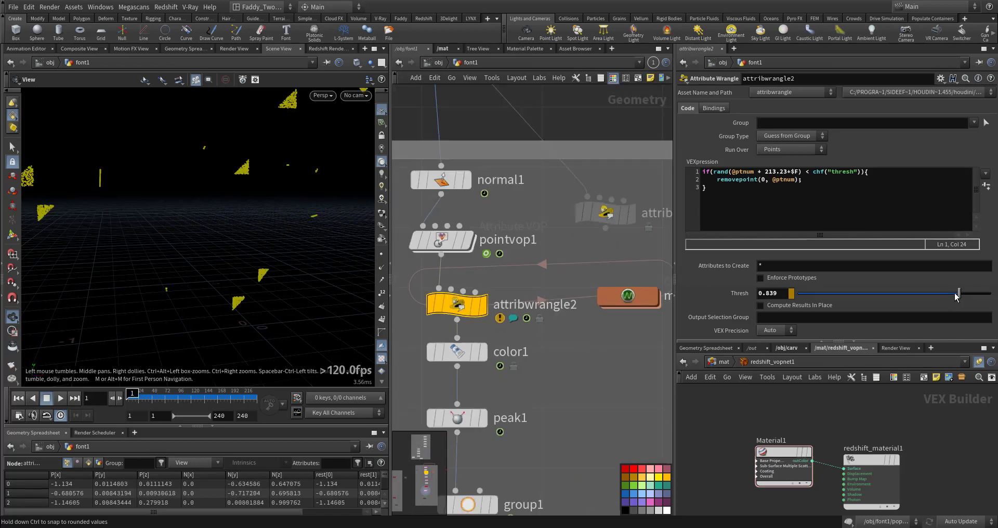
{"action": "left_click_drag", "start_coordinate": [955, 297], "coordinate": [929, 296]}
Step: Display popnet's output in the viewport and frame the whole font1 network
{"action": "middle_click_drag", "start_coordinate": [542, 369], "coordinate": [597, 236]}
{"action": "middle_click_drag", "start_coordinate": [644, 401], "coordinate": [610, 198]}
{"action": "scroll", "coordinate": [607, 332], "scroll_direction": "down", "scroll_amount": 8}
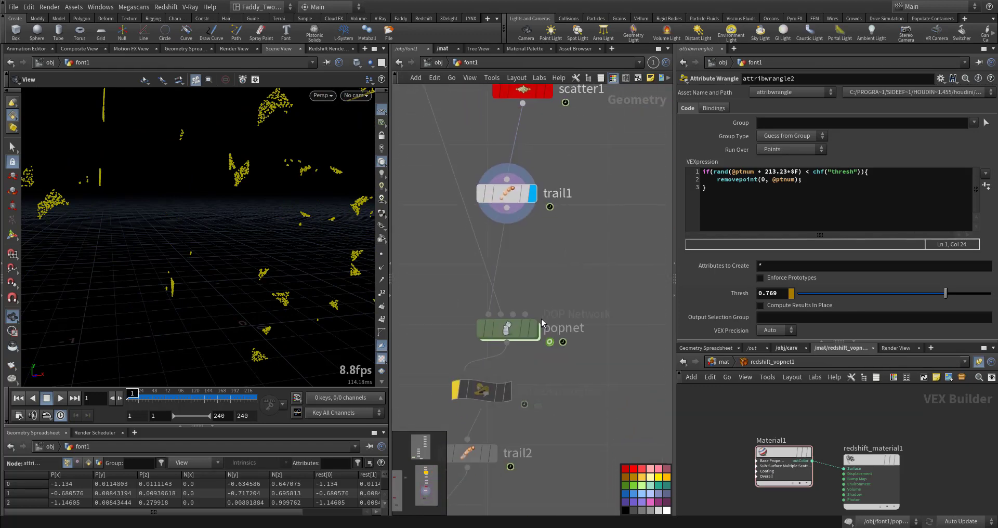
{"action": "left_click", "coordinate": [534, 328]}
{"action": "key", "text": "h"}
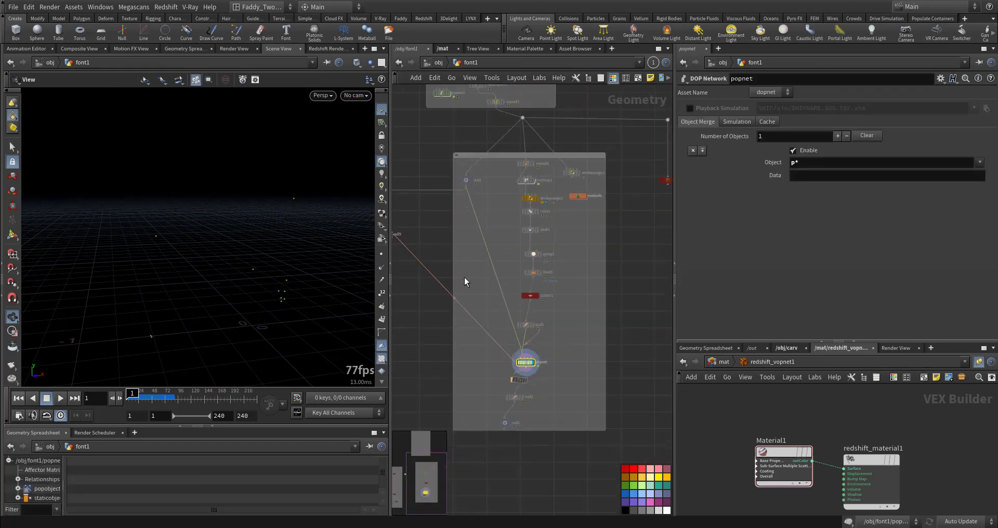
Step: Display null5's geometry and inspect the triangulated text mesh in the viewport
{"action": "middle_click_drag", "start_coordinate": [464, 275], "coordinate": [569, 350]}
{"action": "scroll", "coordinate": [550, 341], "scroll_direction": "up", "scroll_amount": 6}
{"action": "left_click", "coordinate": [561, 303]}
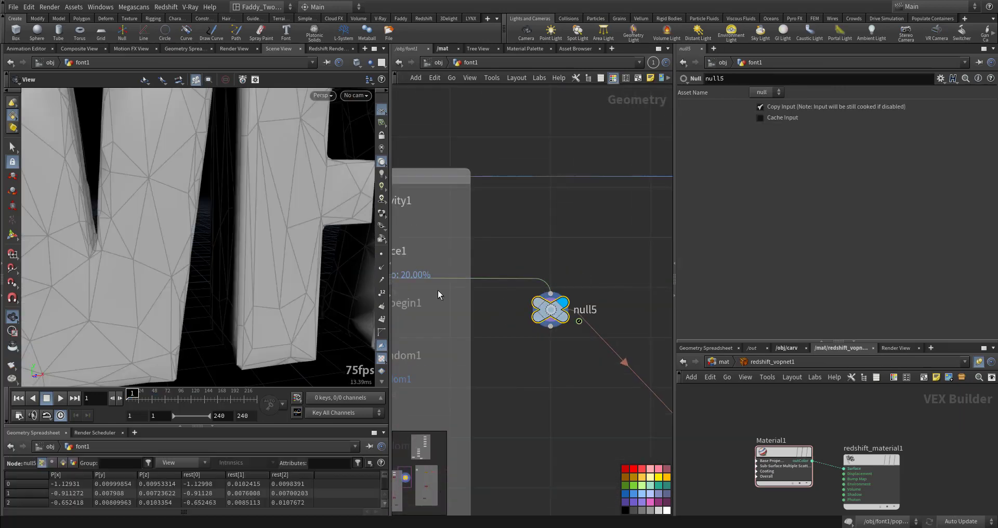
{"action": "left_click_drag", "start_coordinate": [332, 282], "coordinate": [205, 274]}
{"action": "scroll", "coordinate": [149, 290], "scroll_direction": "down", "scroll_amount": 5}
{"action": "middle_click_drag", "start_coordinate": [233, 278], "coordinate": [82, 264]}
Step: Set the display back to popnet and go inside it
{"action": "middle_click_drag", "start_coordinate": [603, 421], "coordinate": [500, 283]}
{"action": "middle_click_drag", "start_coordinate": [608, 291], "coordinate": [479, 164]}
{"action": "middle_click_drag", "start_coordinate": [575, 382], "coordinate": [442, 242]}
{"action": "scroll", "coordinate": [444, 243], "scroll_direction": "up", "scroll_amount": 2}
{"action": "middle_click_drag", "start_coordinate": [520, 272], "coordinate": [585, 302]}
{"action": "left_click", "coordinate": [574, 278]}
{"action": "double_click", "coordinate": [559, 274]}
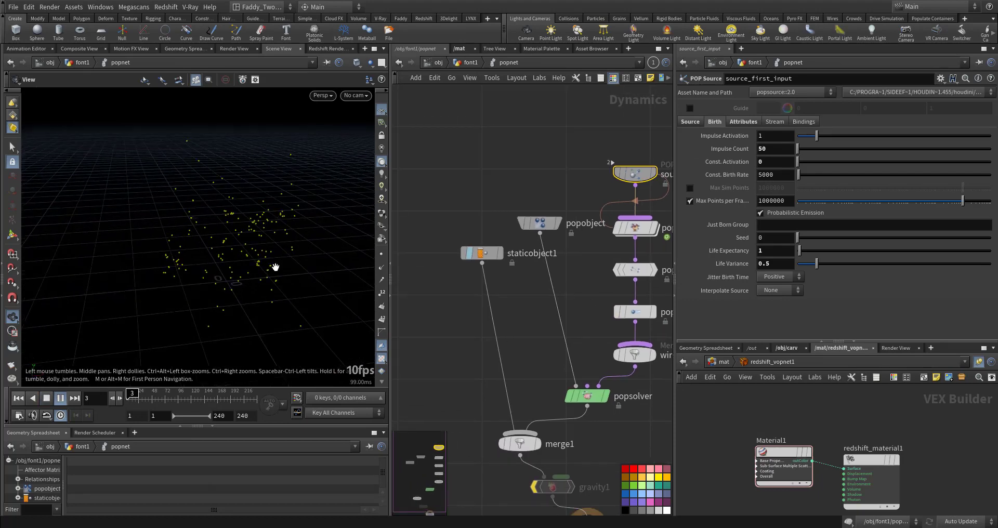
Step: Preview the particle simulation and review source_first_input's birth and inherited velocity settings
{"action": "left_click_drag", "start_coordinate": [277, 297], "coordinate": [285, 269]}
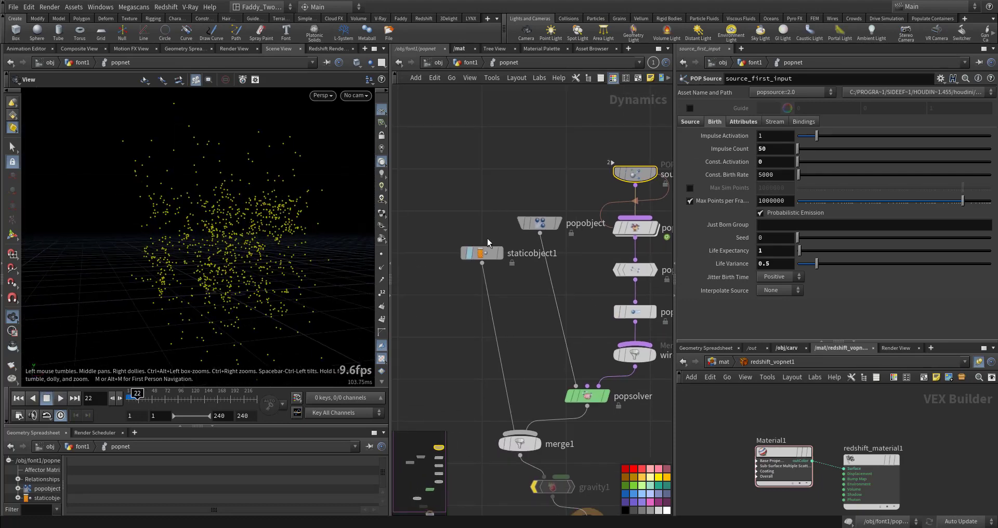
{"action": "key", "text": "ctrl+Up"}
{"action": "middle_click_drag", "start_coordinate": [613, 221], "coordinate": [548, 219]}
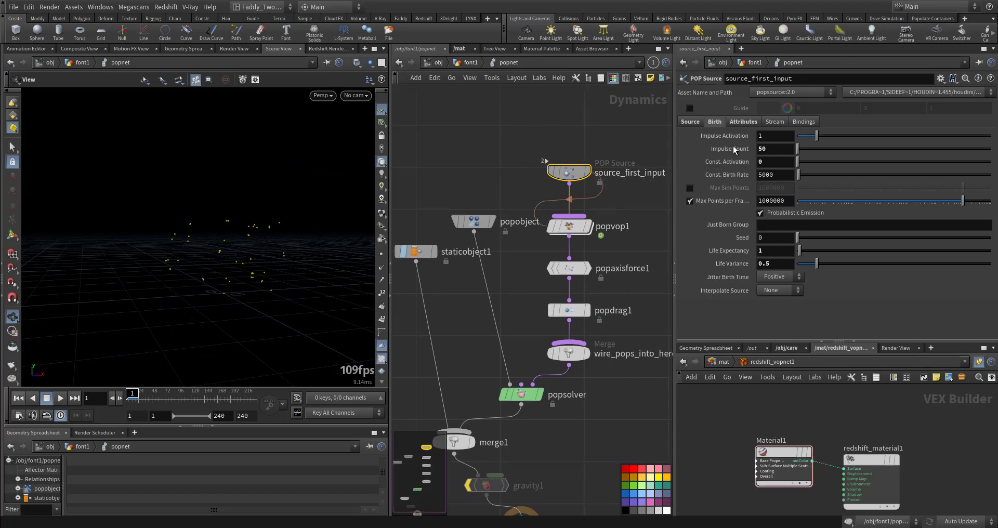
{"action": "left_click", "coordinate": [743, 122]}
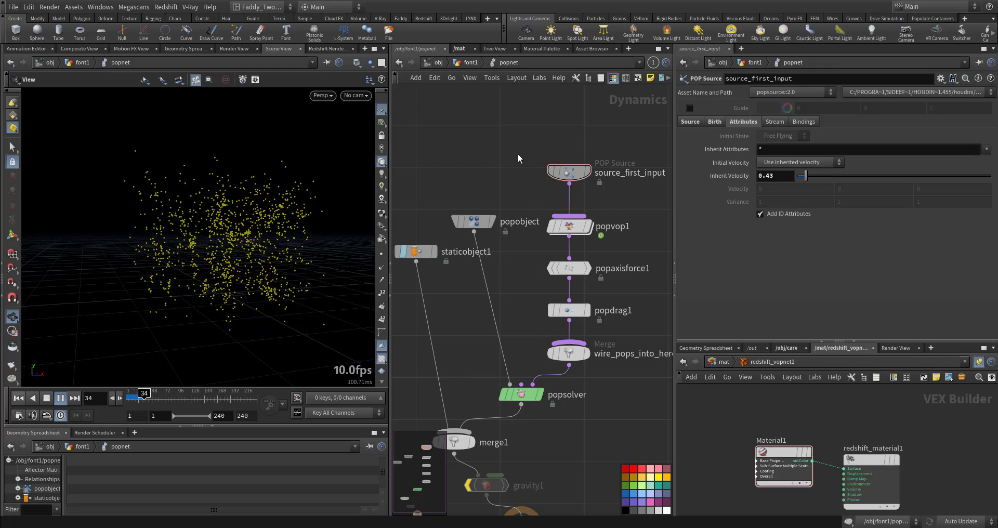
{"action": "key", "text": "ctrl+Up"}
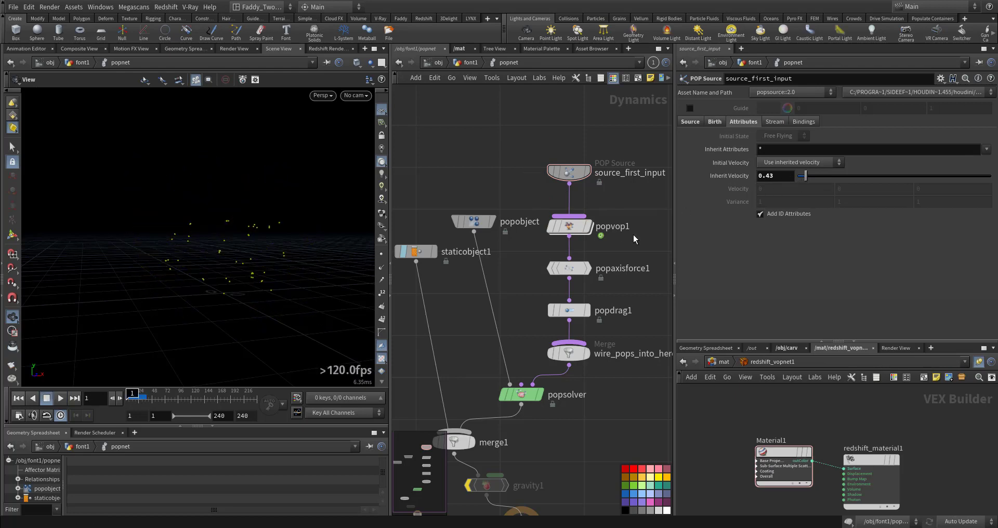
Step: Check popvop1's settings and preview the simulation with popaxisforce1 bypassed
{"action": "left_click", "coordinate": [569, 226]}
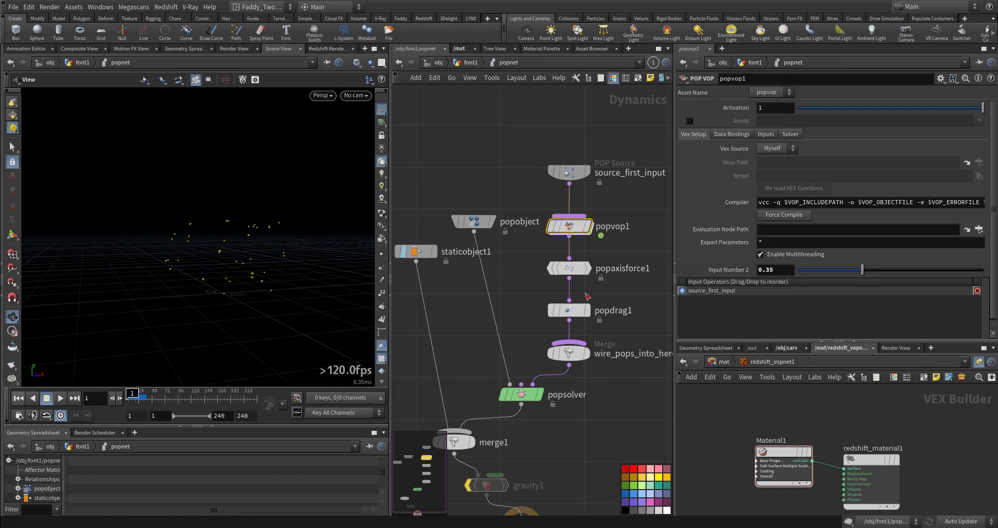
{"action": "left_click", "coordinate": [542, 256]}
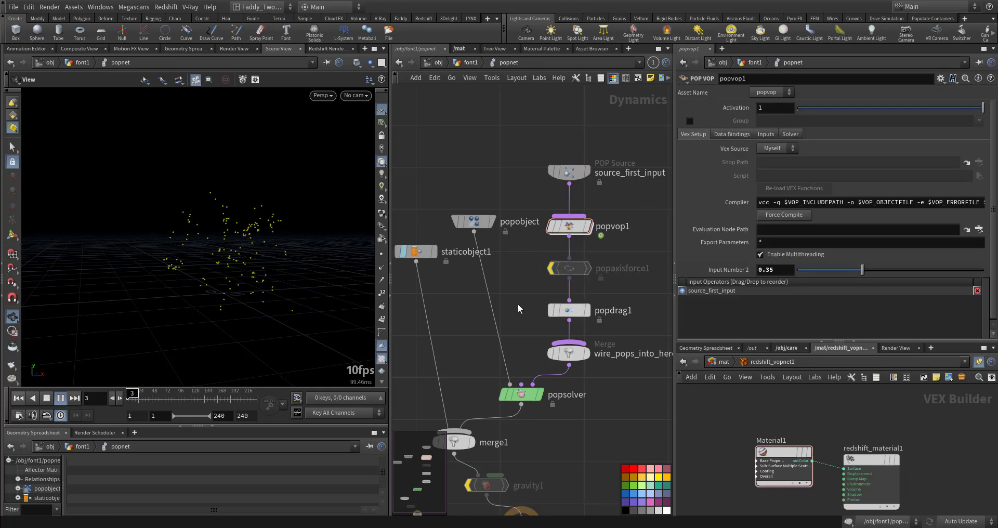
{"action": "key", "text": "ctrl+Up"}
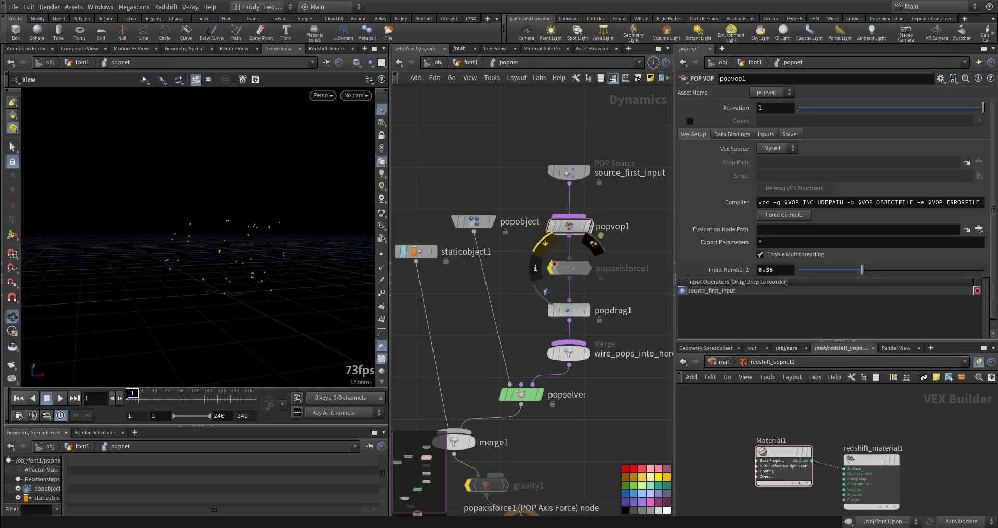
Step: Go inside popvop1 and examine its VOP network starting from geometryvopglobal1
{"action": "double_click", "coordinate": [569, 225]}
{"action": "scroll", "coordinate": [576, 277], "scroll_direction": "down", "scroll_amount": 5}
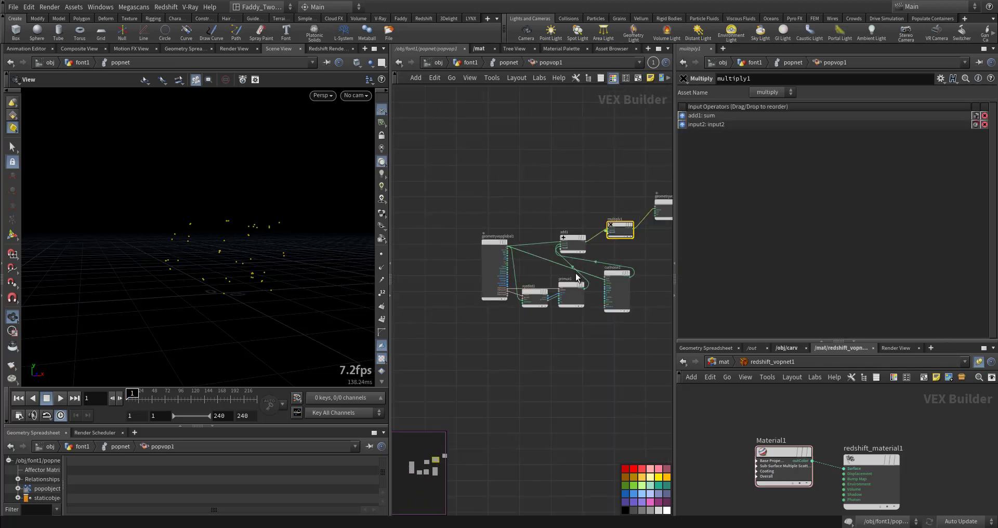
{"action": "scroll", "coordinate": [576, 276], "scroll_direction": "down", "scroll_amount": 3}
{"action": "middle_click_drag", "start_coordinate": [560, 214], "coordinate": [575, 241]}
{"action": "left_click", "coordinate": [451, 287]}
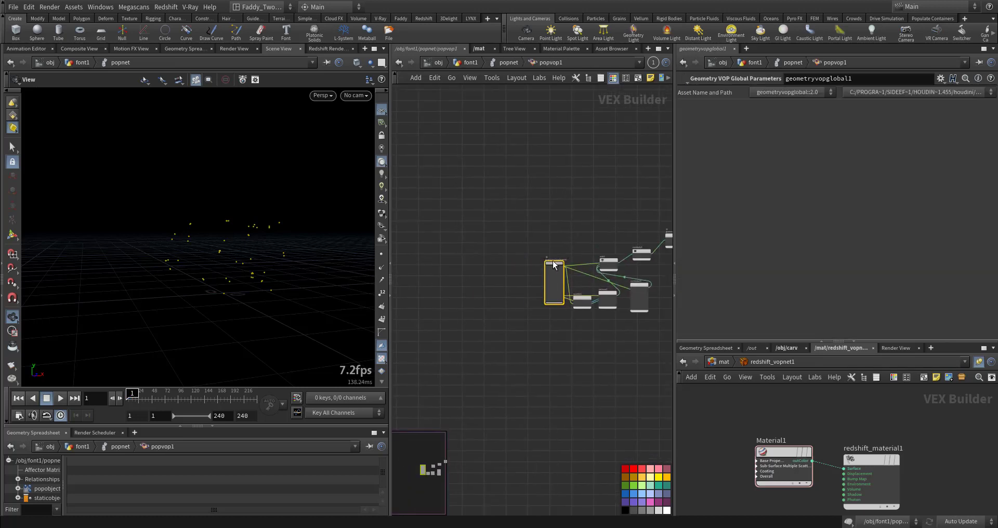
{"action": "scroll", "coordinate": [545, 318], "scroll_direction": "up", "scroll_amount": 6}
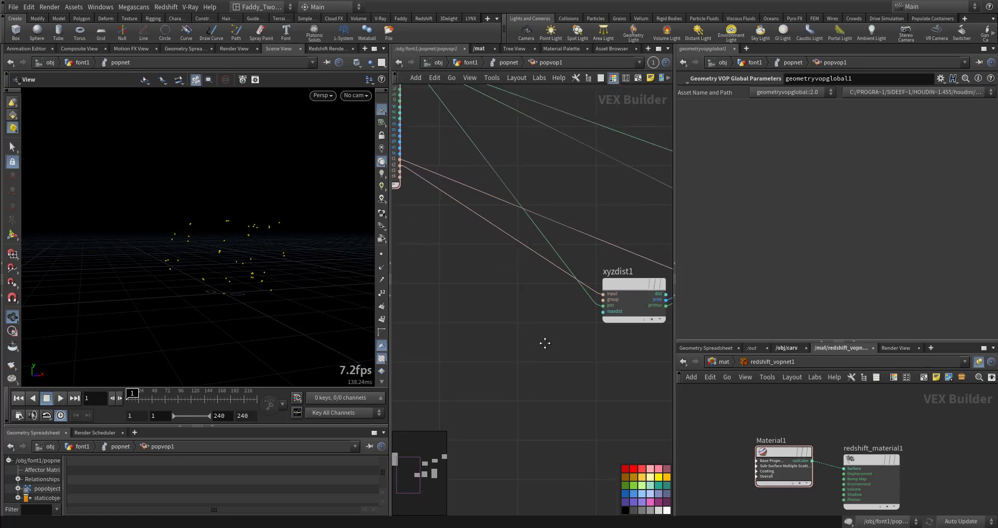
Step: Examine xyzdist1's parameters and trace its connections back to geometryvopglobal1's OpInput2 output
{"action": "middle_click_drag", "start_coordinate": [522, 349], "coordinate": [471, 356]}
{"action": "middle_click_drag", "start_coordinate": [592, 367], "coordinate": [528, 362]}
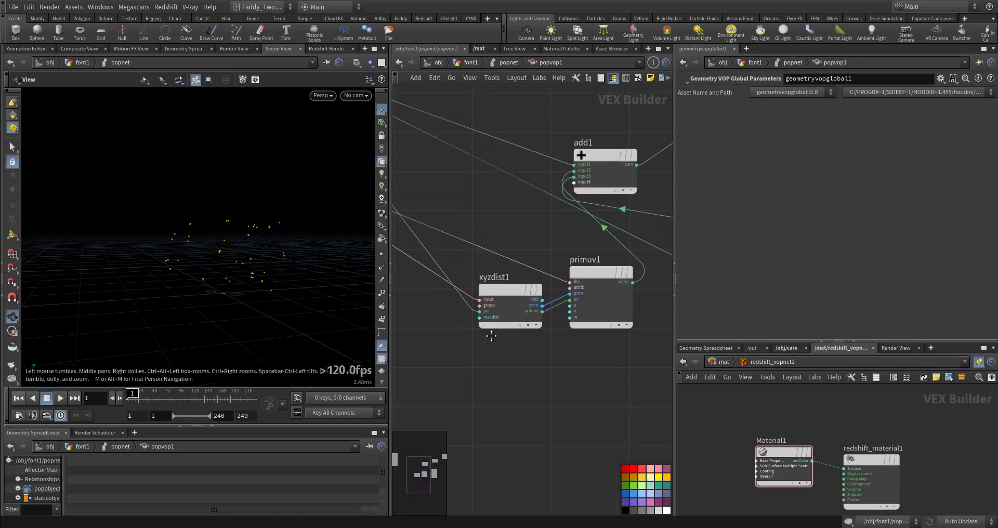
{"action": "scroll", "coordinate": [452, 334], "scroll_direction": "up", "scroll_amount": 2}
{"action": "middle_click_drag", "start_coordinate": [450, 333], "coordinate": [482, 334]}
{"action": "left_click", "coordinate": [526, 254]}
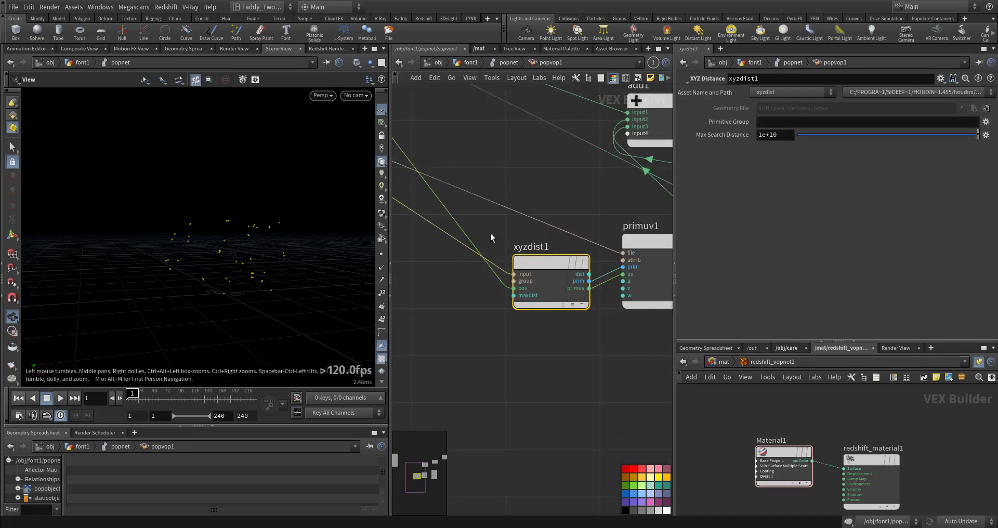
{"action": "middle_click_drag", "start_coordinate": [491, 233], "coordinate": [606, 386]}
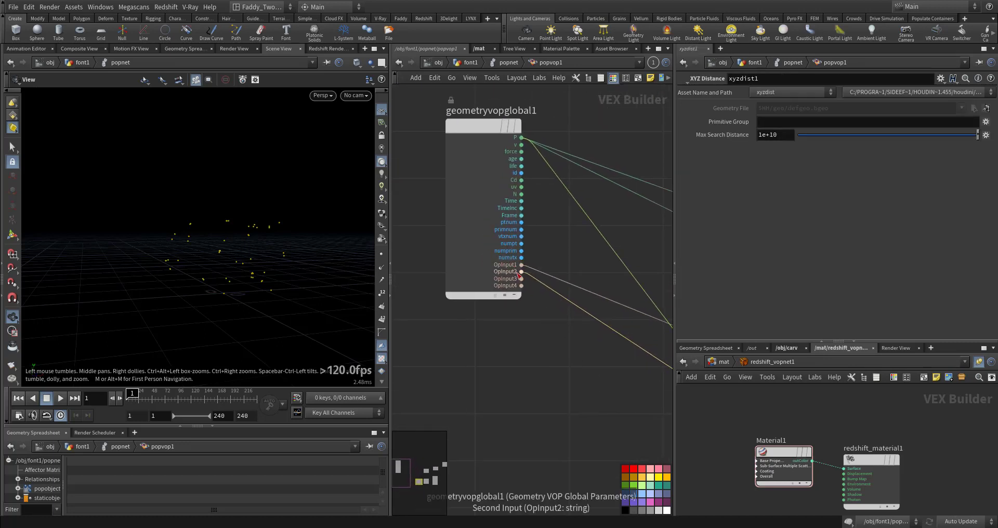
Step: Return to font1 and rewire popnet's second input from null1 to null5
{"action": "left_click", "coordinate": [495, 62]}
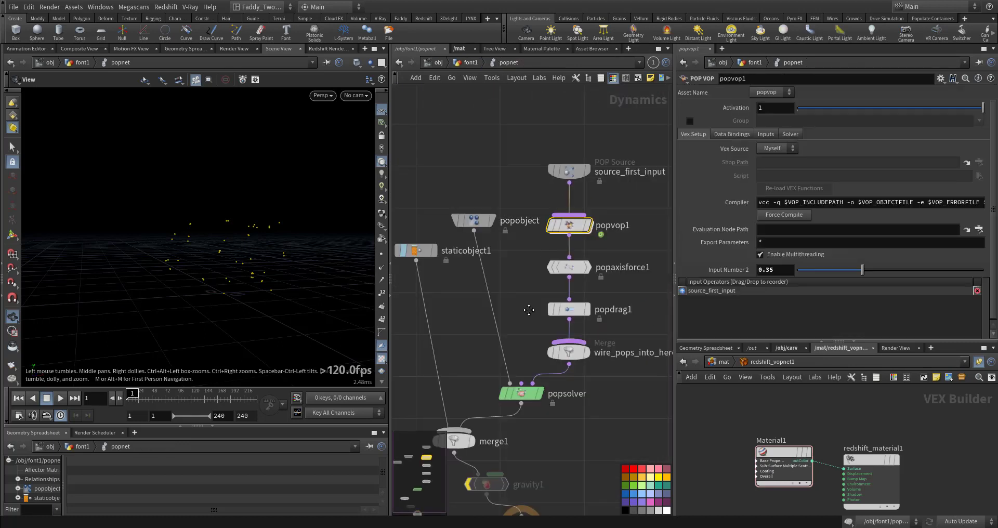
{"action": "left_click", "coordinate": [468, 63]}
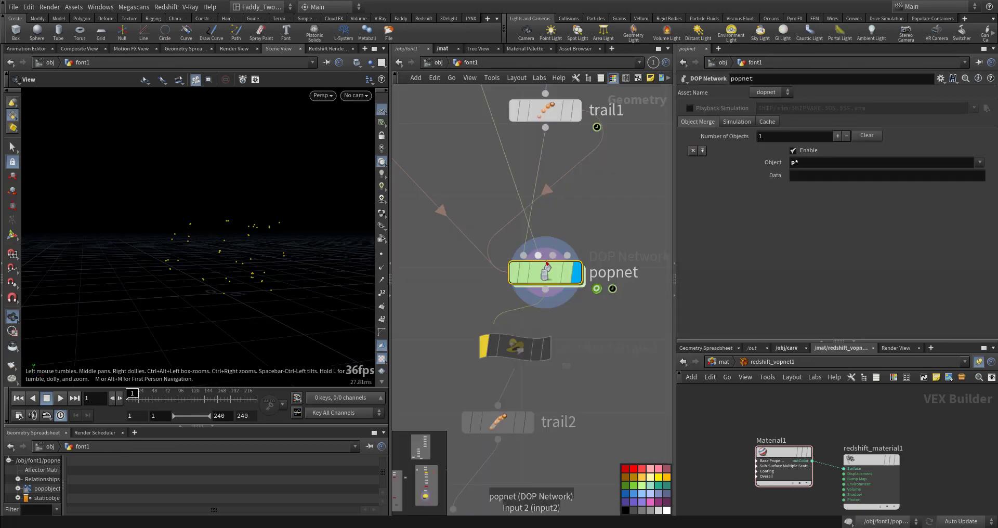
{"action": "scroll", "coordinate": [545, 270], "scroll_direction": "down", "scroll_amount": 8}
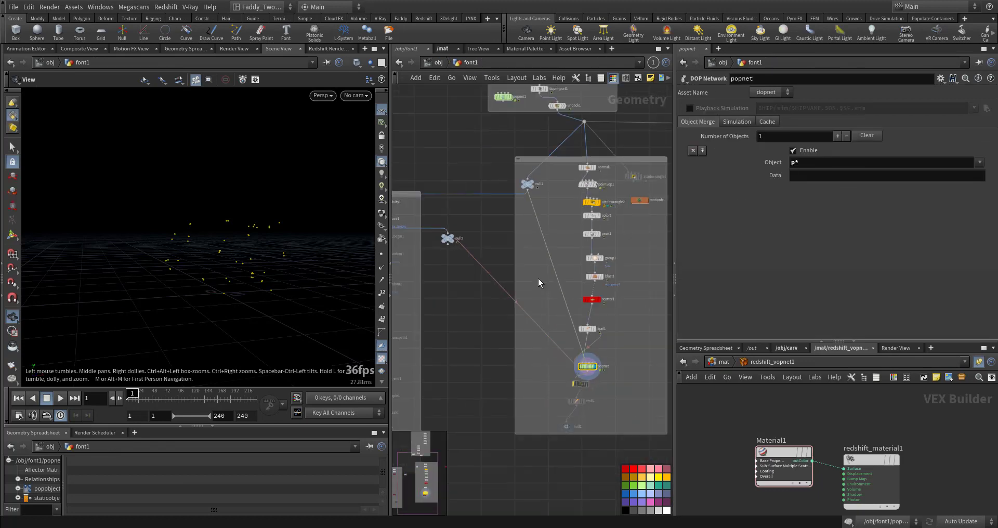
{"action": "middle_click_drag", "start_coordinate": [539, 285], "coordinate": [550, 292]}
{"action": "scroll", "coordinate": [550, 292], "scroll_direction": "up", "scroll_amount": 3}
{"action": "middle_click_drag", "start_coordinate": [543, 349], "coordinate": [564, 284]}
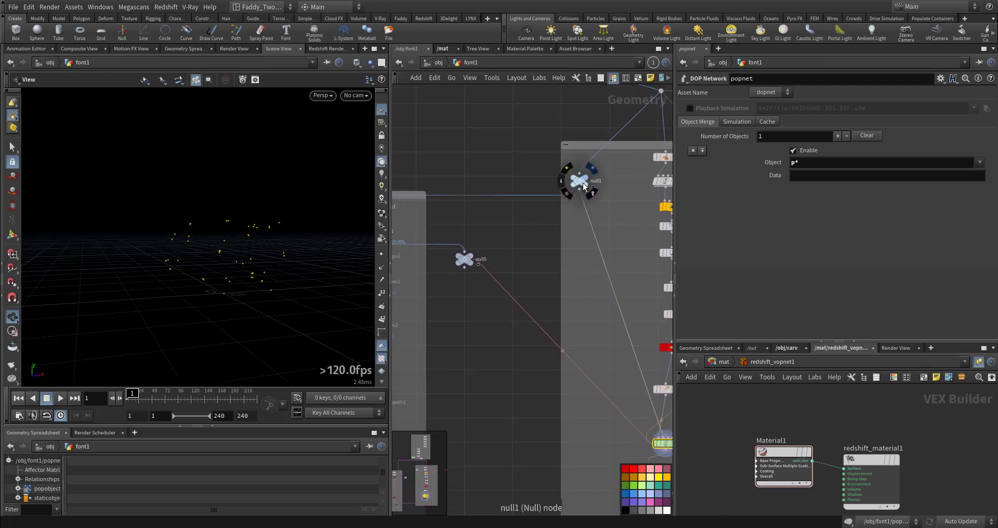
{"action": "left_click", "coordinate": [590, 220]}
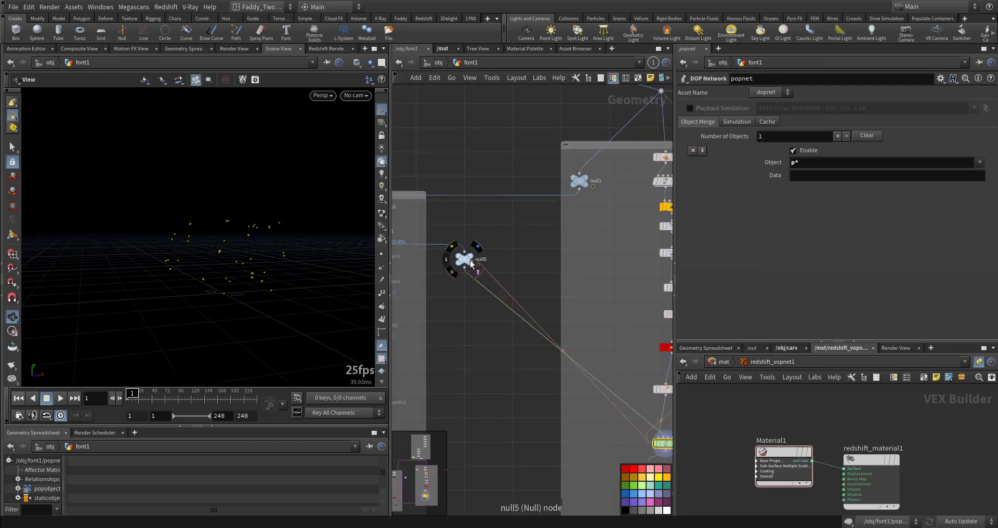
{"action": "left_click", "coordinate": [470, 262]}
Step: Inside popnet, set popvop1's Input 1 to Second Context Geometry and preview the simulation
{"action": "middle_click_drag", "start_coordinate": [669, 435], "coordinate": [565, 308]}
{"action": "scroll", "coordinate": [567, 310], "scroll_direction": "up", "scroll_amount": 3}
{"action": "double_click", "coordinate": [542, 322]}
{"action": "middle_click_drag", "start_coordinate": [599, 390], "coordinate": [597, 460]}
{"action": "left_click", "coordinate": [766, 134]}
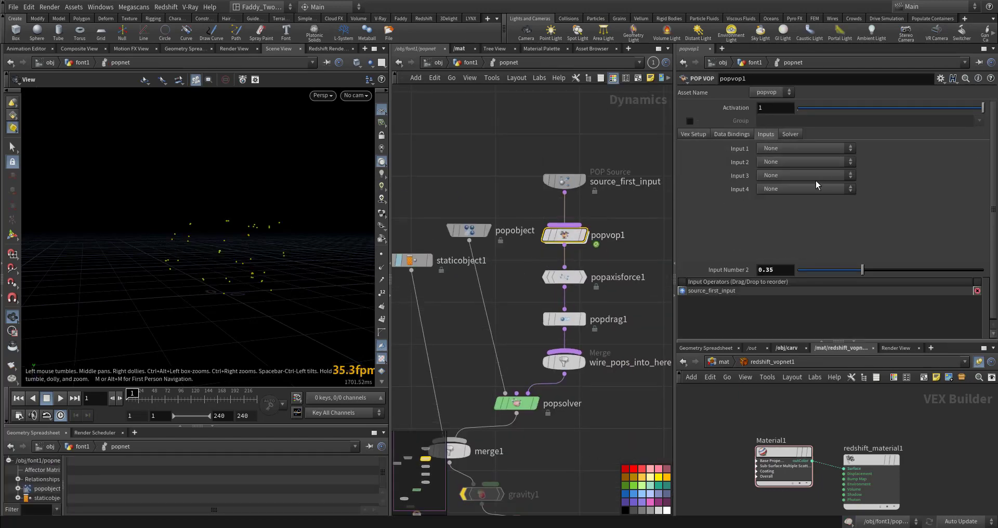
{"action": "left_click", "coordinate": [835, 149]}
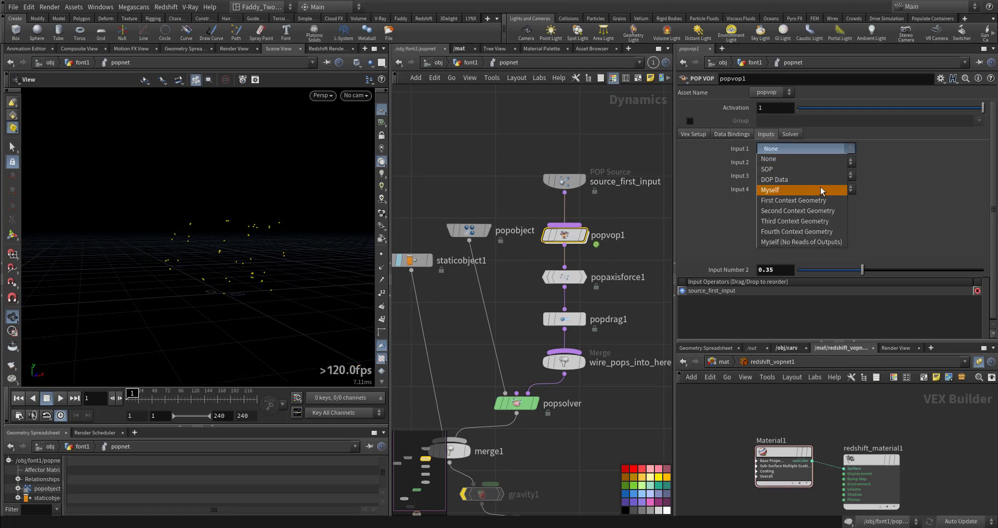
{"action": "left_click", "coordinate": [822, 211]}
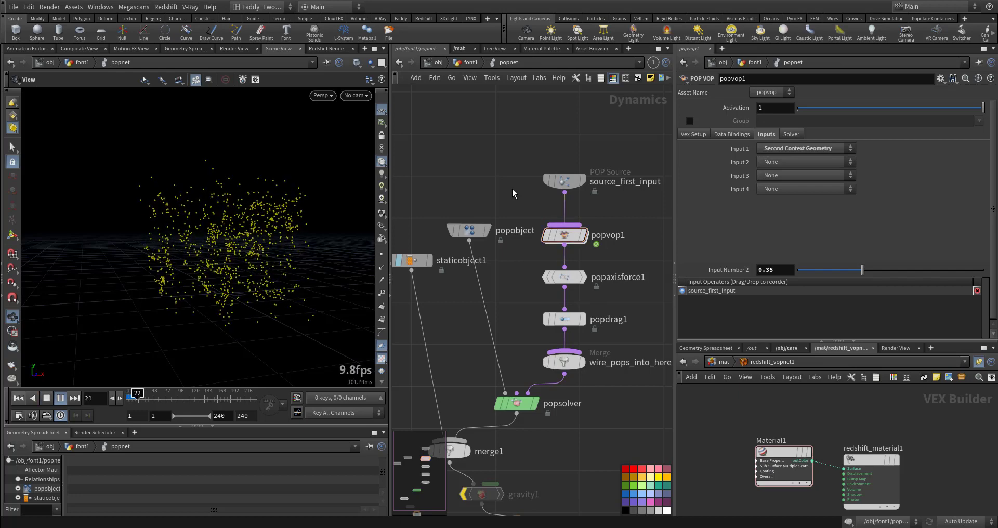
{"action": "left_click_drag", "start_coordinate": [237, 251], "coordinate": [209, 262]}
{"action": "key", "text": "ctrl+Up"}
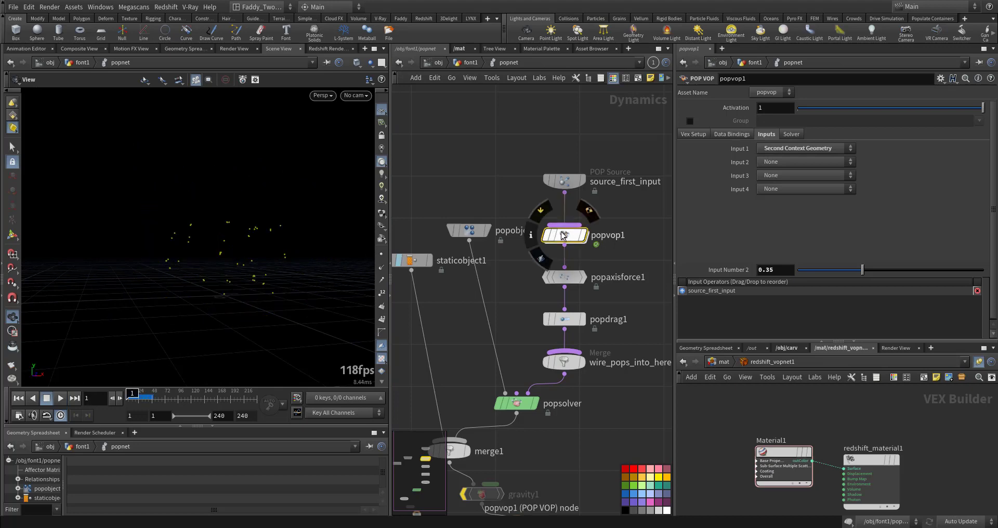
Step: Go back inside popvop1 and examine how xyzdist1 feeds primuv1, including primuv1's Attribute setting
{"action": "double_click", "coordinate": [563, 235]}
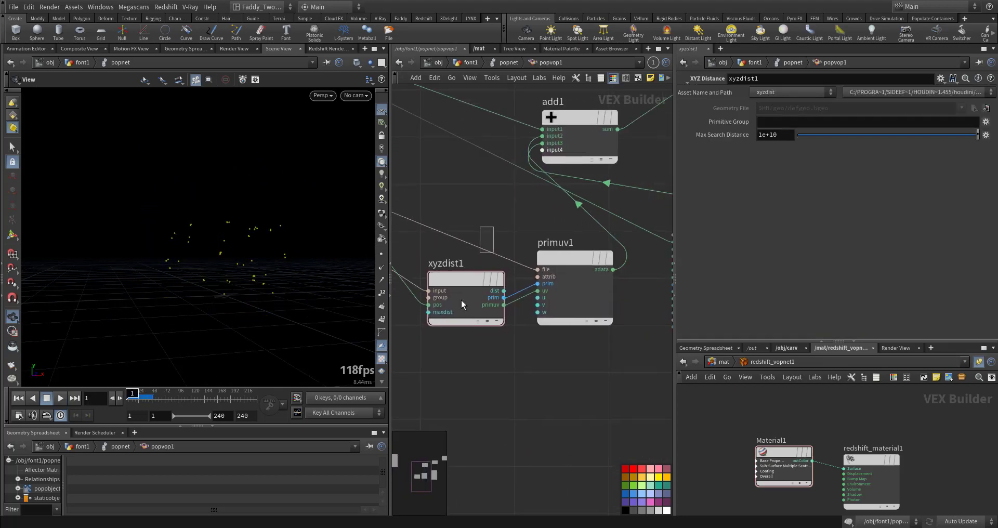
{"action": "scroll", "coordinate": [514, 297], "scroll_direction": "up", "scroll_amount": 3}
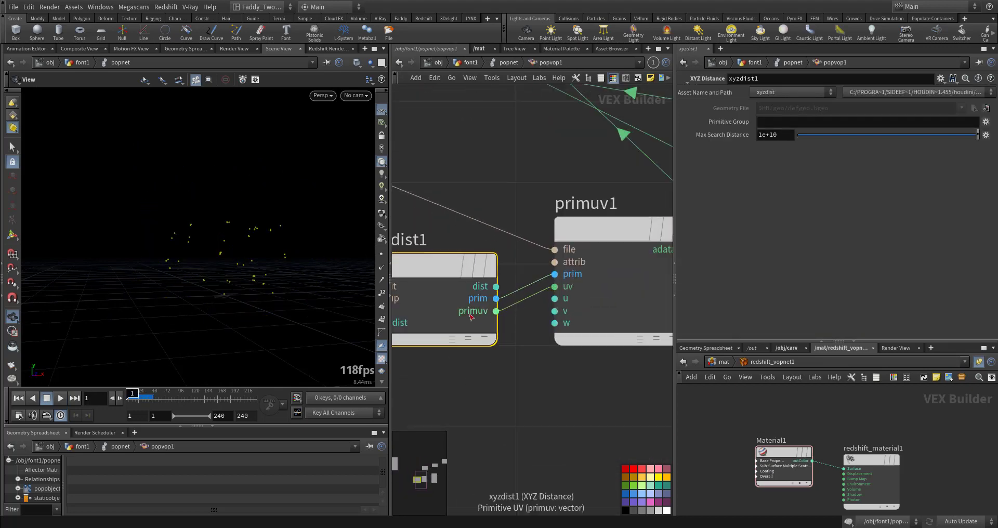
{"action": "middle_click_drag", "start_coordinate": [604, 194], "coordinate": [506, 217]}
{"action": "left_click", "coordinate": [526, 251]}
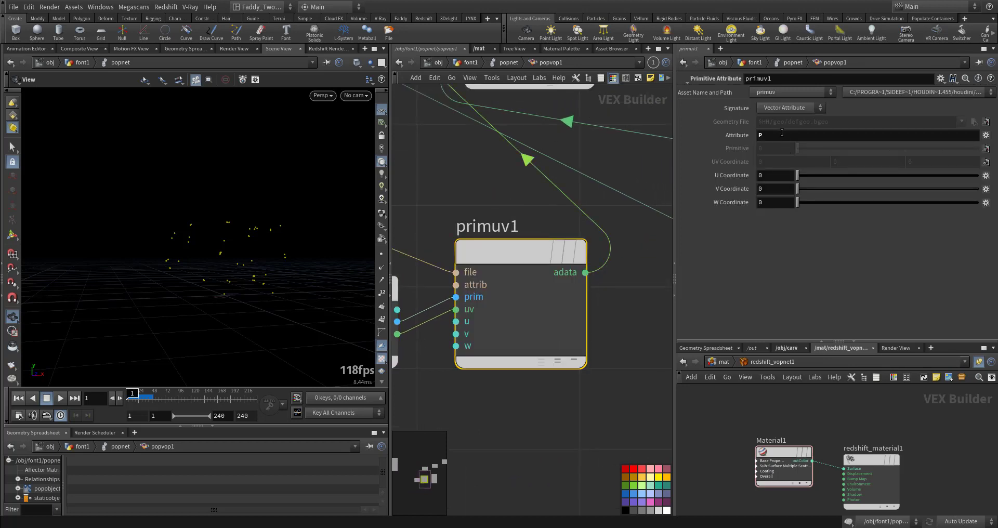
Step: Select add1 and examine its inputs from geometryvopglobal1, primuv1 and the curl noise
{"action": "middle_click_drag", "start_coordinate": [615, 313], "coordinate": [590, 357]}
{"action": "scroll", "coordinate": [590, 357], "scroll_direction": "down", "scroll_amount": 2}
{"action": "middle_click_drag", "start_coordinate": [516, 274], "coordinate": [525, 316]}
{"action": "left_click_drag", "start_coordinate": [529, 204], "coordinate": [522, 221]}
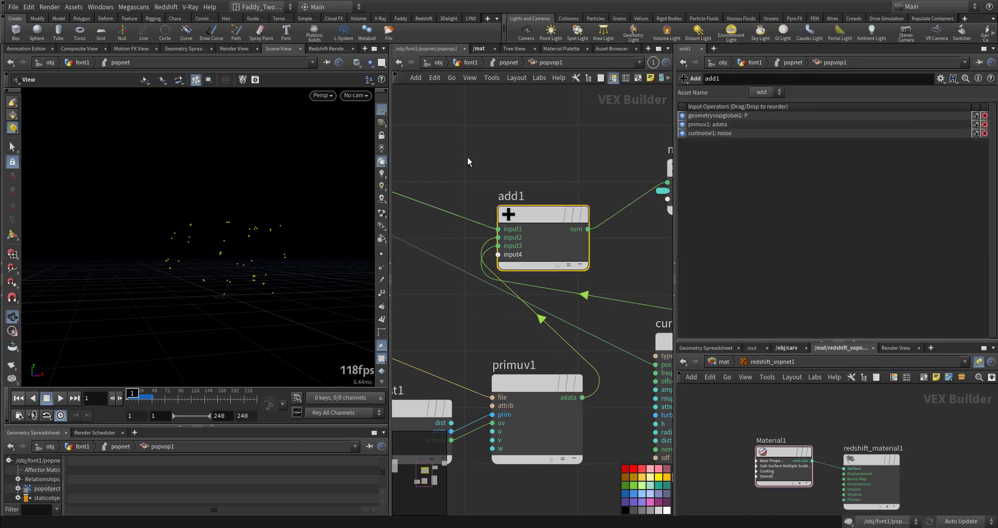
Step: Select curlnoise1 feeding add1 and examine its noise type, amplitude, roughness and turbulence settings
{"action": "middle_click_drag", "start_coordinate": [462, 158], "coordinate": [618, 212]}
{"action": "middle_click_drag", "start_coordinate": [481, 164], "coordinate": [643, 220]}
{"action": "mouse_move", "coordinate": [512, 202]}
{"action": "middle_mouse_down"}
{"action": "mouse_move", "coordinate": [644, 248]}
{"action": "mouse_move", "coordinate": [482, 174]}
{"action": "middle_mouse_up"}
{"action": "middle_click_drag", "start_coordinate": [660, 346], "coordinate": [483, 224]}
{"action": "mouse_move", "coordinate": [581, 303]}
{"action": "middle_mouse_down"}
{"action": "mouse_move", "coordinate": [482, 249]}
{"action": "mouse_move", "coordinate": [543, 315]}
{"action": "mouse_move", "coordinate": [476, 341]}
{"action": "middle_mouse_up"}
{"action": "left_click", "coordinate": [579, 274]}
{"action": "middle_click_drag", "start_coordinate": [590, 223], "coordinate": [610, 380]}
{"action": "scroll", "coordinate": [578, 268], "scroll_direction": "up", "scroll_amount": 2}
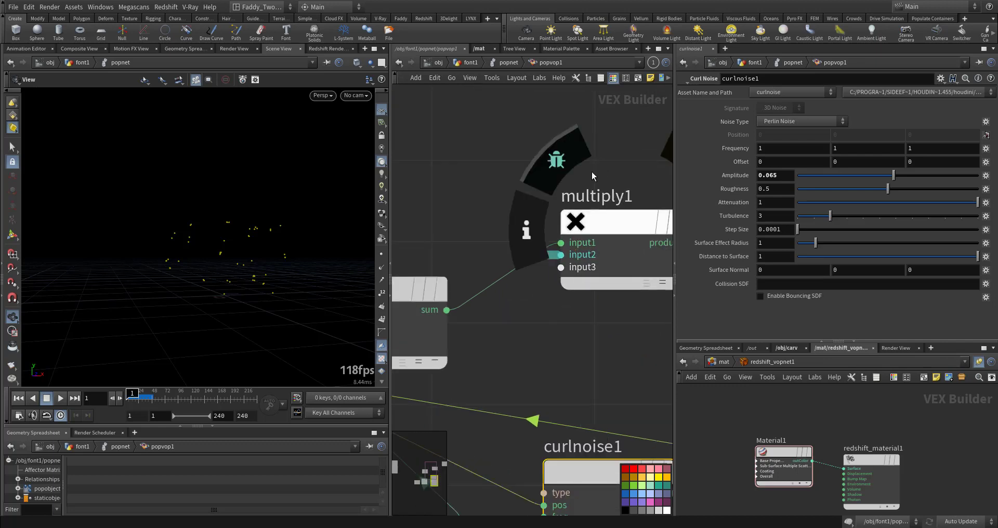
Step: Try feeding multiply1's product into geometryvopoutput1's P instead of v and preview the simulation
{"action": "left_click", "coordinate": [596, 223]}
{"action": "middle_click_drag", "start_coordinate": [581, 305], "coordinate": [458, 338]}
{"action": "middle_click_drag", "start_coordinate": [667, 318], "coordinate": [593, 353]}
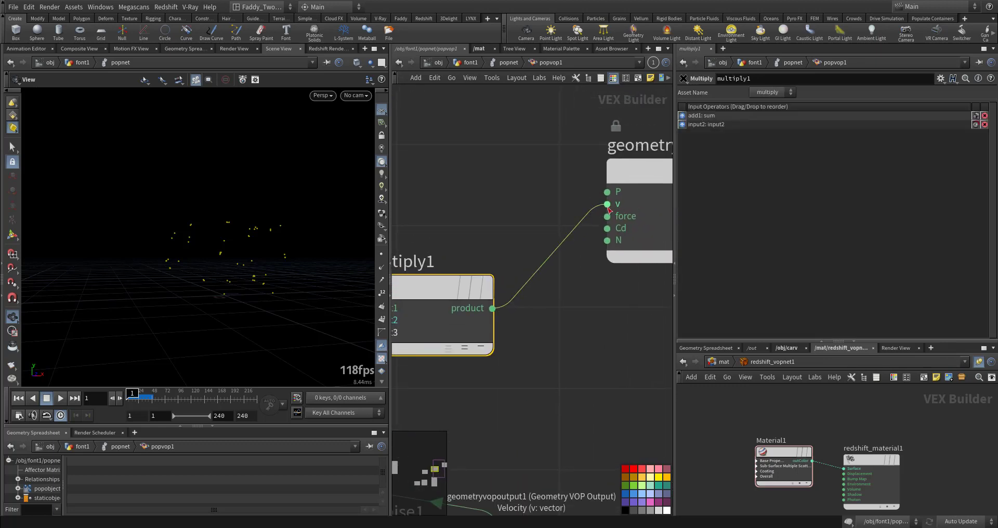
{"action": "left_click", "coordinate": [542, 183]}
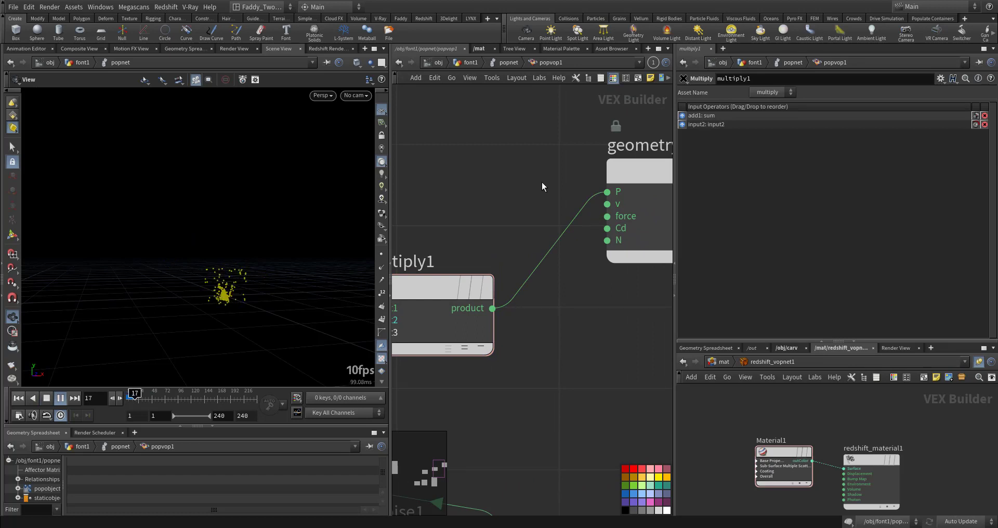
{"action": "key", "text": "ctrl+Up"}
{"action": "middle_click_drag", "start_coordinate": [479, 420], "coordinate": [667, 349]}
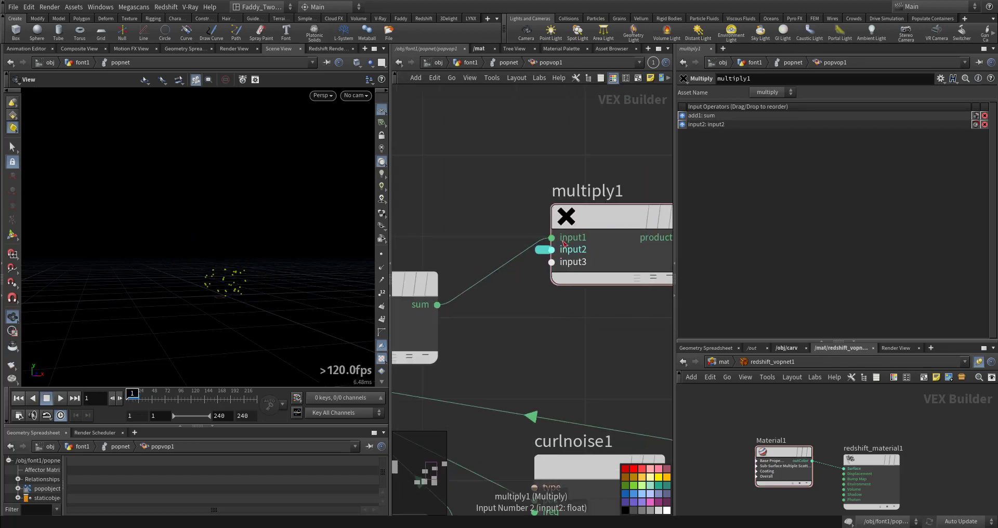
Step: Return to popnet and preview the particle simulation from the first frame
{"action": "left_click", "coordinate": [506, 63]}
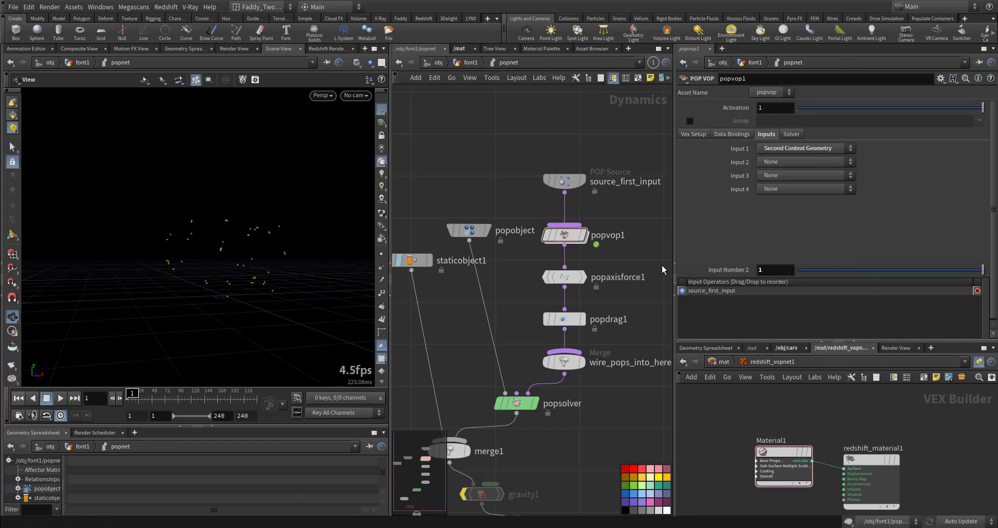
{"action": "key", "text": "Up"}
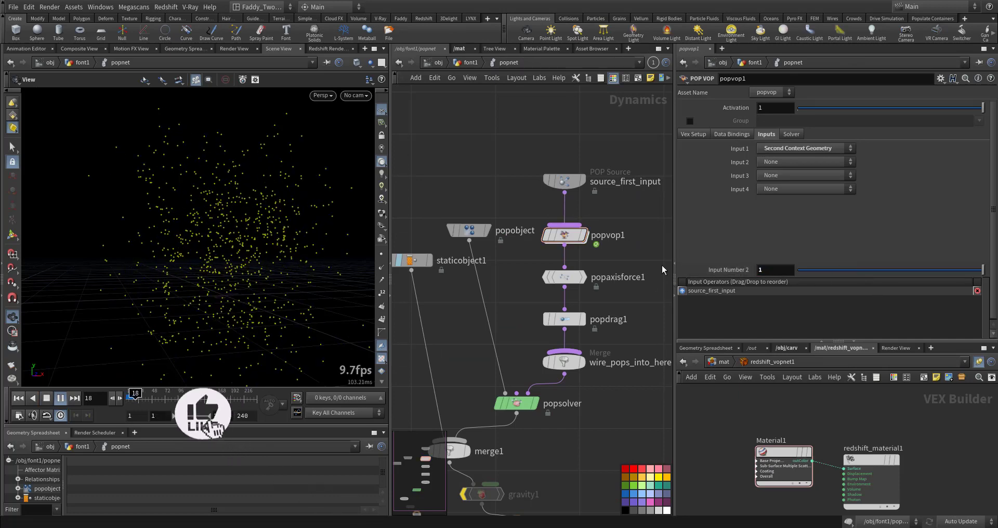
{"action": "key", "text": "ctrl+Up"}
Step: Set popdrag1's Air Resistance to 4.74 and preview the particle simulation
{"action": "left_click", "coordinate": [565, 321]}
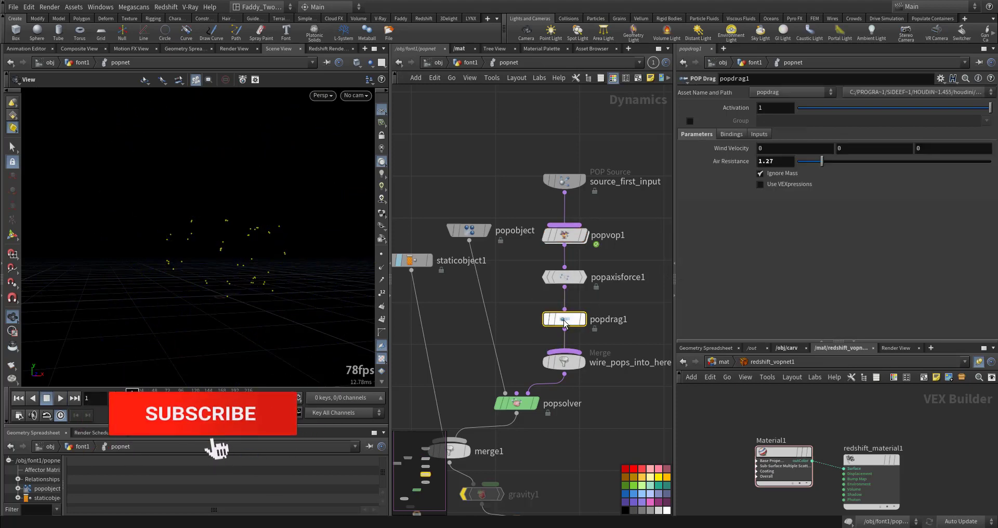
{"action": "left_click", "coordinate": [889, 162]}
{"action": "key", "text": "Up"}
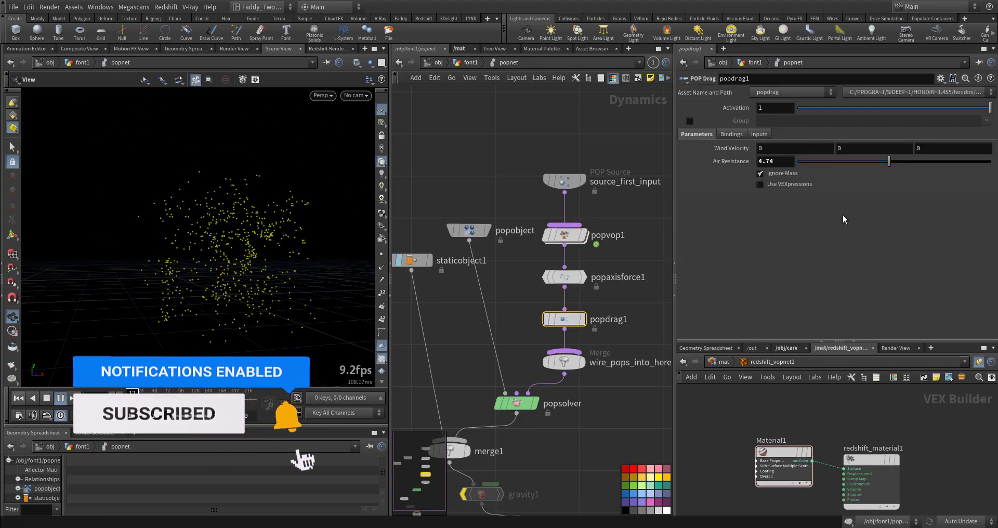
{"action": "key", "text": "Up"}
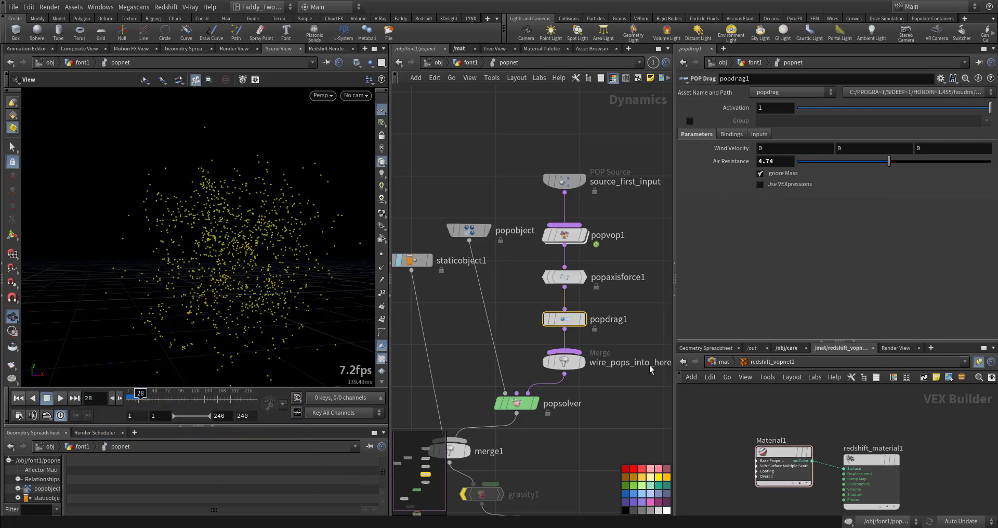
{"action": "key", "text": "ctrl+Up"}
{"action": "middle_click_drag", "start_coordinate": [601, 350], "coordinate": [650, 232]}
{"action": "middle_click_drag", "start_coordinate": [631, 319], "coordinate": [585, 241]}
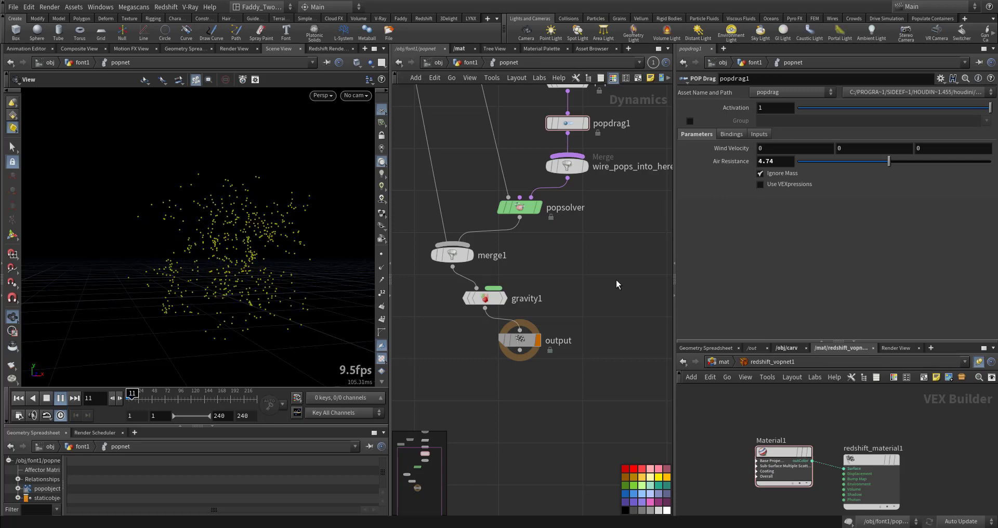
{"action": "middle_click_drag", "start_coordinate": [622, 264], "coordinate": [558, 427]}
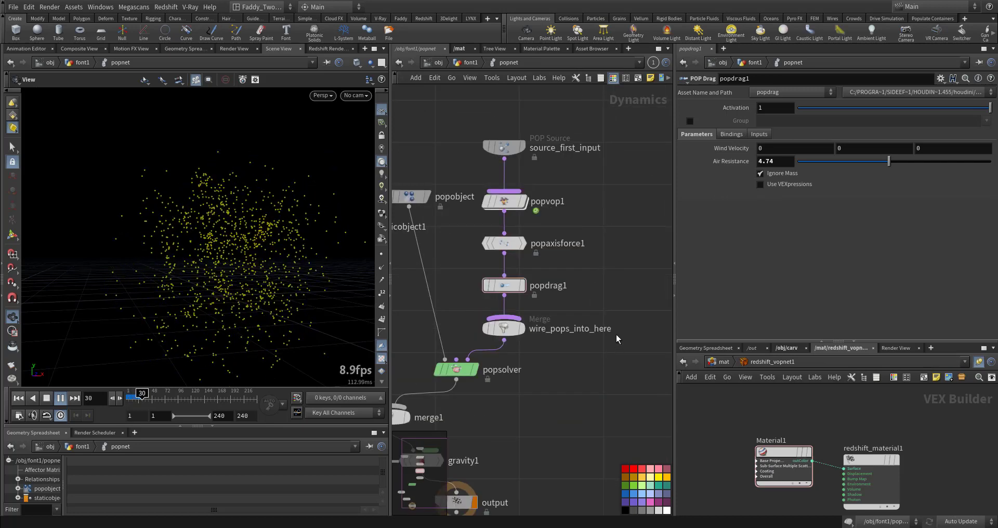
Step: In source_first_input's Birth settings, set the Life Expectancy to 0.2
{"action": "left_click", "coordinate": [520, 144]}
{"action": "left_click", "coordinate": [715, 123]}
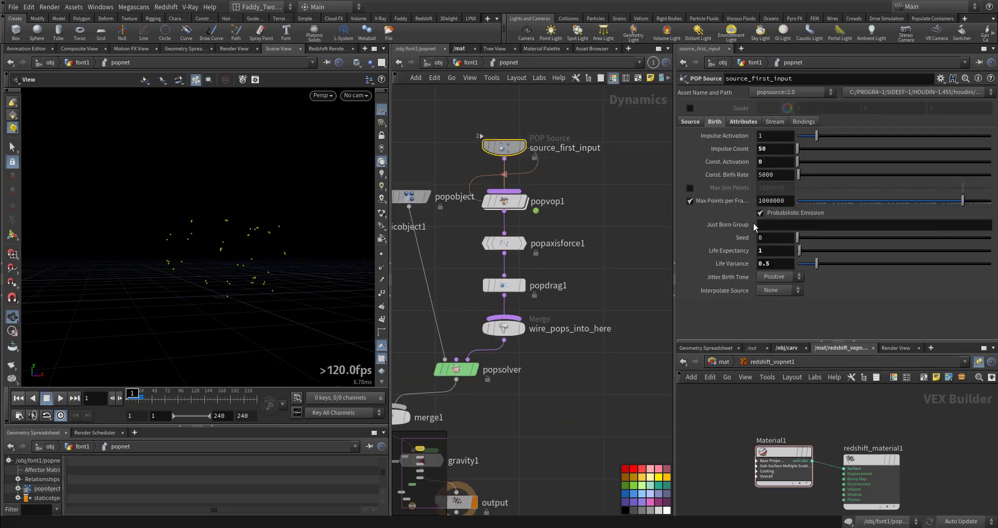
{"action": "type", "text": ".2"}
{"action": "key", "text": "Return"}
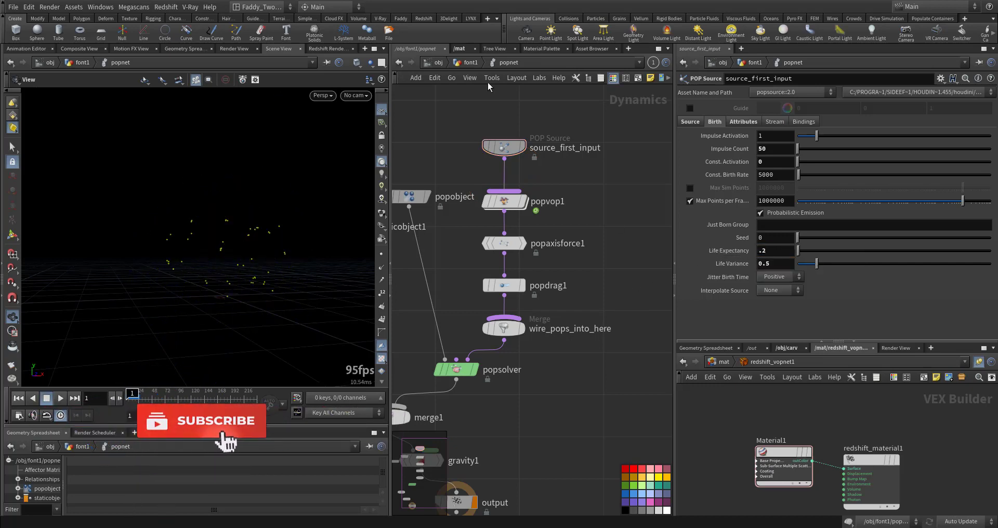
Step: Return to font1, display trail2 below popnet, and preview the trailed particles along with its Trail Length and Trail Increment
{"action": "key", "text": "u"}
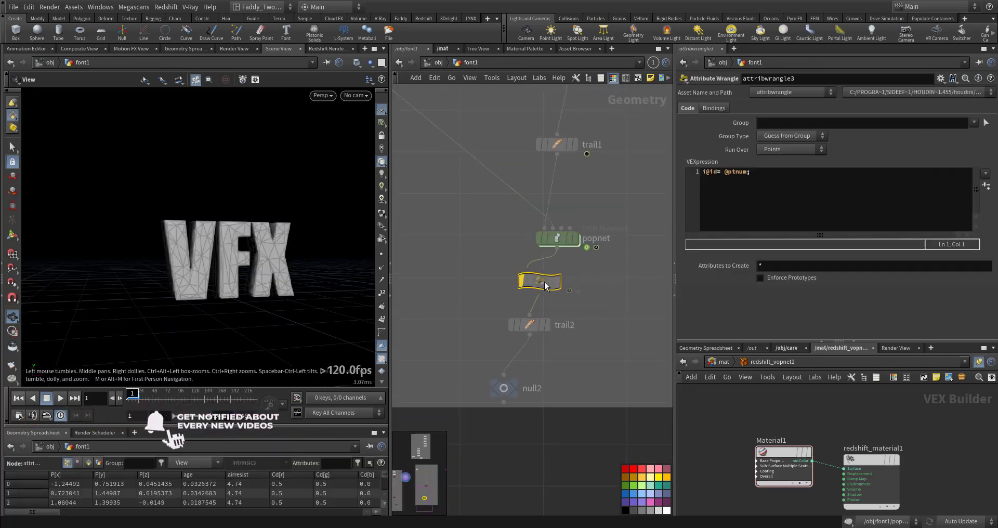
{"action": "scroll", "coordinate": [583, 322], "scroll_direction": "up", "scroll_amount": 2}
{"action": "middle_click_drag", "start_coordinate": [597, 302], "coordinate": [626, 260]}
{"action": "left_click", "coordinate": [538, 284]}
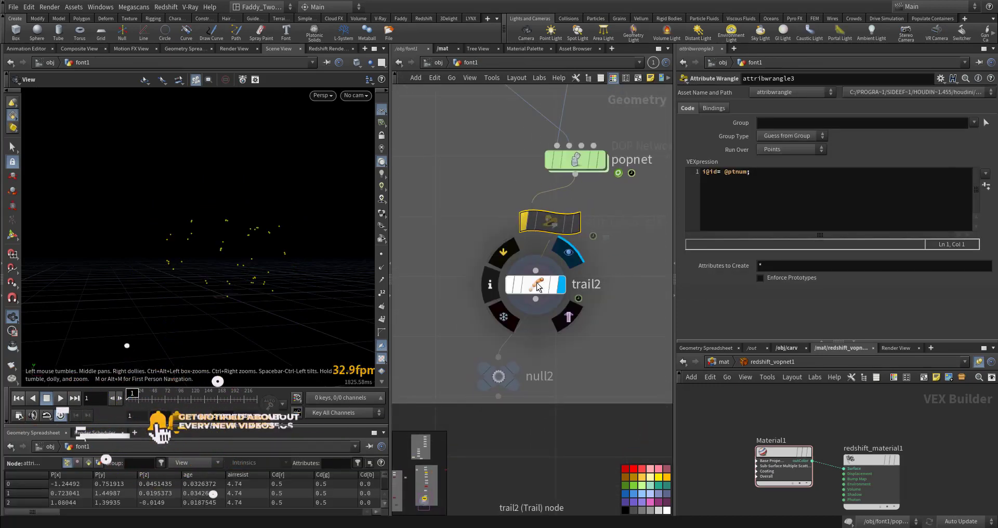
{"action": "left_click", "coordinate": [538, 286]}
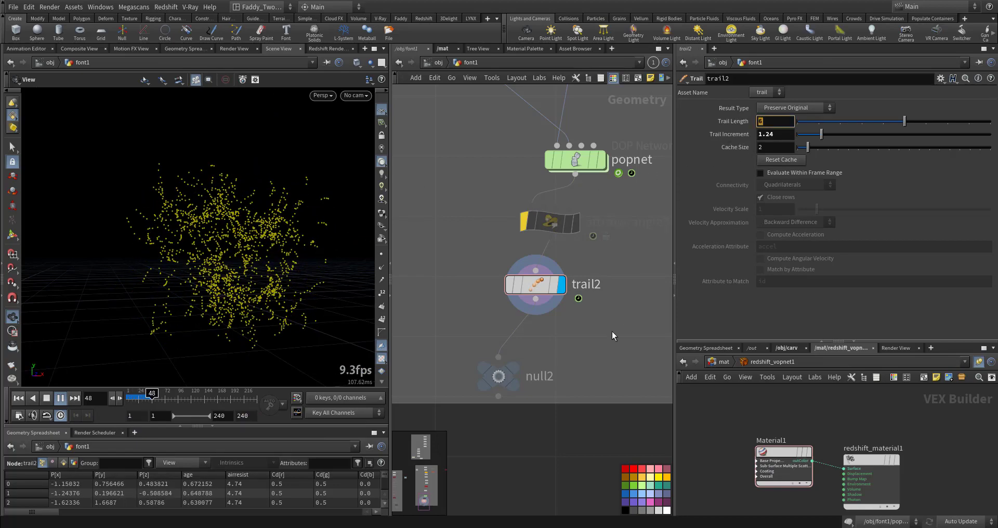
{"action": "middle_click_drag", "start_coordinate": [579, 353], "coordinate": [614, 311]}
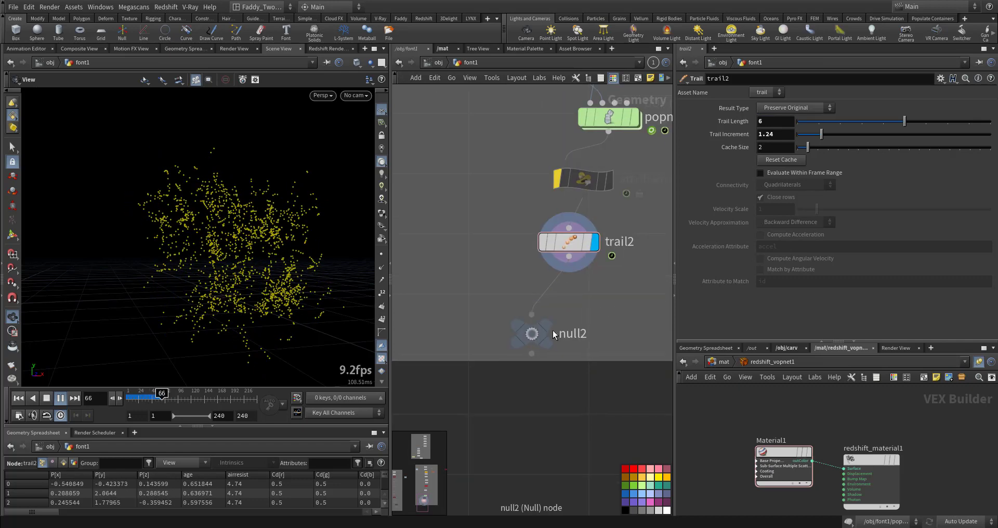
{"action": "key", "text": "ctrl+Up"}
{"action": "left_click", "coordinate": [564, 301]}
Step: Display connectivity1 at the start of the path setup and inspect the text geometry and the node's settings
{"action": "middle_click_drag", "start_coordinate": [465, 234], "coordinate": [649, 388]}
{"action": "scroll", "coordinate": [576, 291], "scroll_direction": "down", "scroll_amount": 5}
{"action": "scroll", "coordinate": [575, 292], "scroll_direction": "down", "scroll_amount": 2}
{"action": "middle_click_drag", "start_coordinate": [561, 343], "coordinate": [604, 412]}
{"action": "scroll", "coordinate": [554, 252], "scroll_direction": "up", "scroll_amount": 5}
{"action": "middle_click_drag", "start_coordinate": [505, 185], "coordinate": [517, 191]}
{"action": "scroll", "coordinate": [416, 260], "scroll_direction": "up", "scroll_amount": 3}
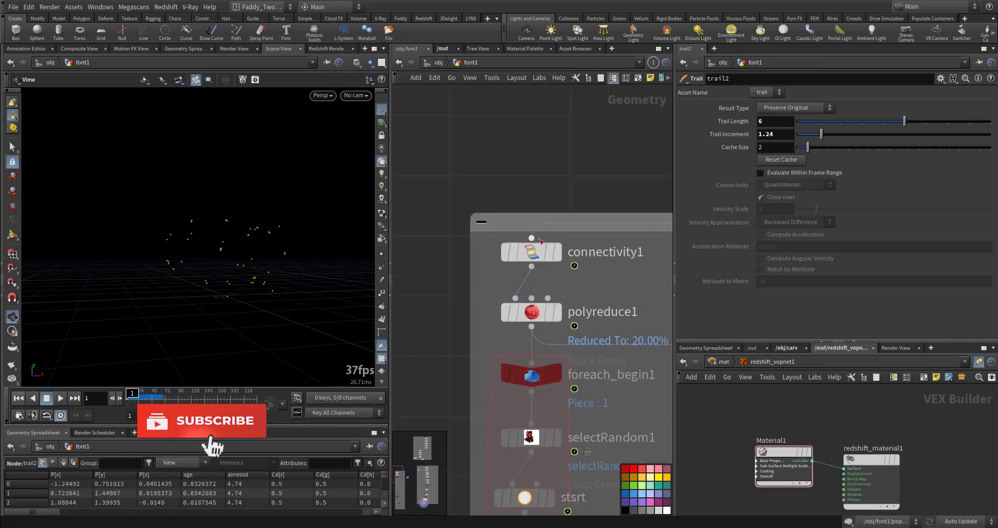
{"action": "left_click", "coordinate": [565, 259]}
{"action": "left_click_drag", "start_coordinate": [257, 264], "coordinate": [266, 292]}
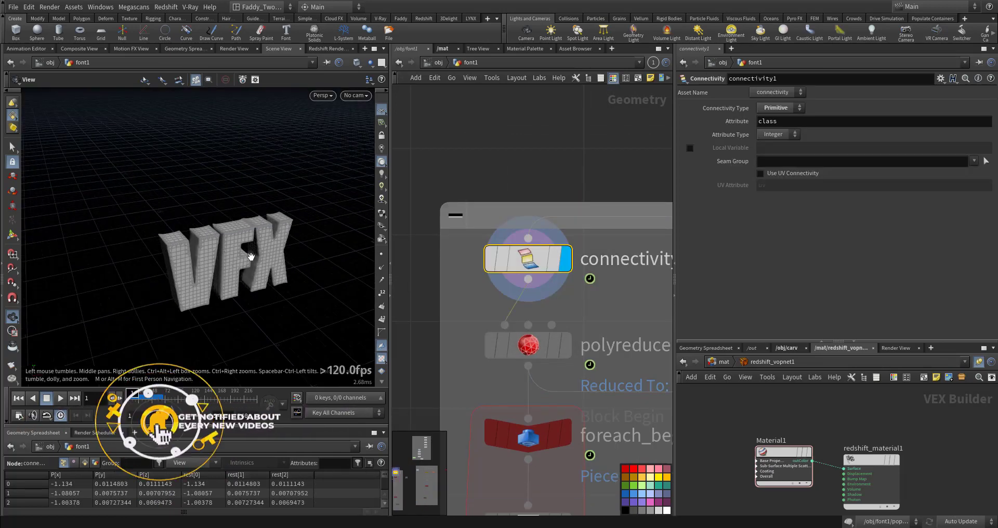
{"action": "mouse_move", "coordinate": [214, 272]}
{"action": "left_mouse_down"}
{"action": "mouse_move", "coordinate": [196, 276]}
{"action": "mouse_move", "coordinate": [225, 260]}
{"action": "left_mouse_up"}
Step: Display polyreduce1 and inspect the reduced text mesh and its Percent To Keep setting
{"action": "middle_click_drag", "start_coordinate": [470, 372], "coordinate": [443, 275]}
{"action": "left_click", "coordinate": [540, 250]}
{"action": "left_click", "coordinate": [507, 251]}
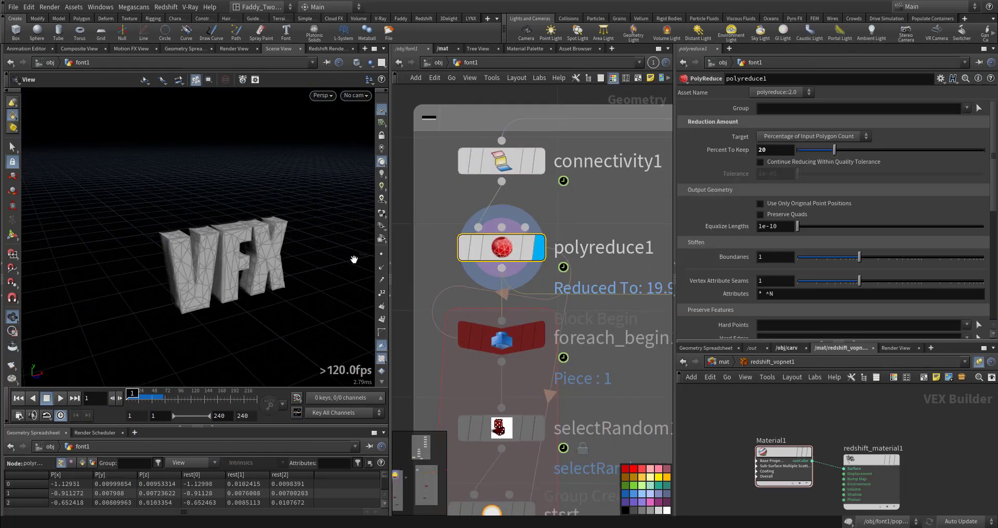
{"action": "left_click_drag", "start_coordinate": [304, 266], "coordinate": [364, 283]}
{"action": "scroll", "coordinate": [460, 294], "scroll_direction": "down", "scroll_amount": 4}
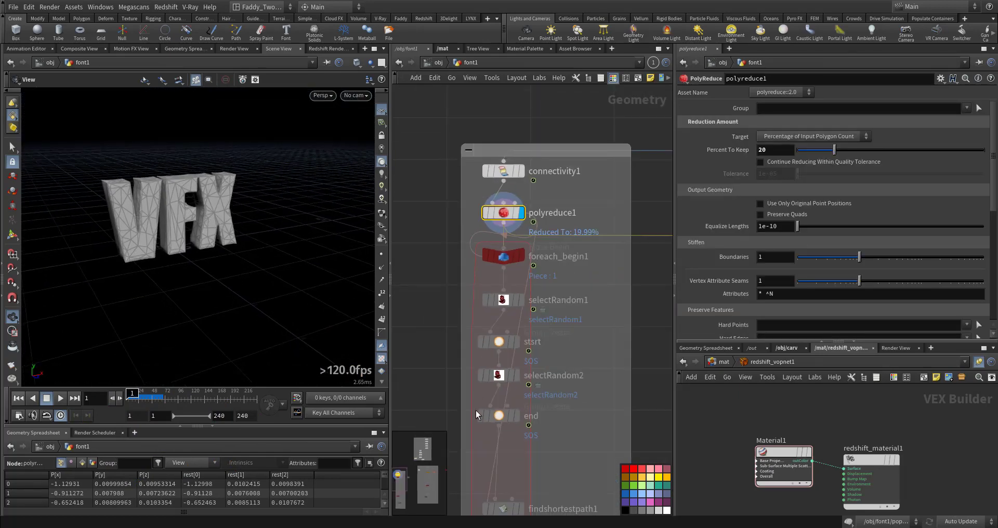
Step: Display selectRandom1 inside the for-each block and set its Amount to 3 points
{"action": "middle_click_drag", "start_coordinate": [441, 318], "coordinate": [479, 318]}
{"action": "scroll", "coordinate": [501, 285], "scroll_direction": "up", "scroll_amount": 4}
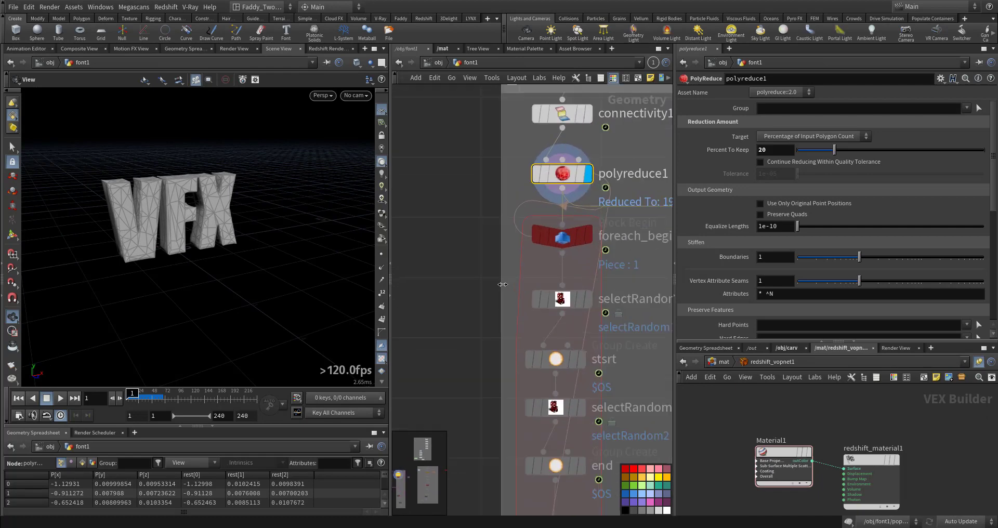
{"action": "left_click", "coordinate": [554, 279]}
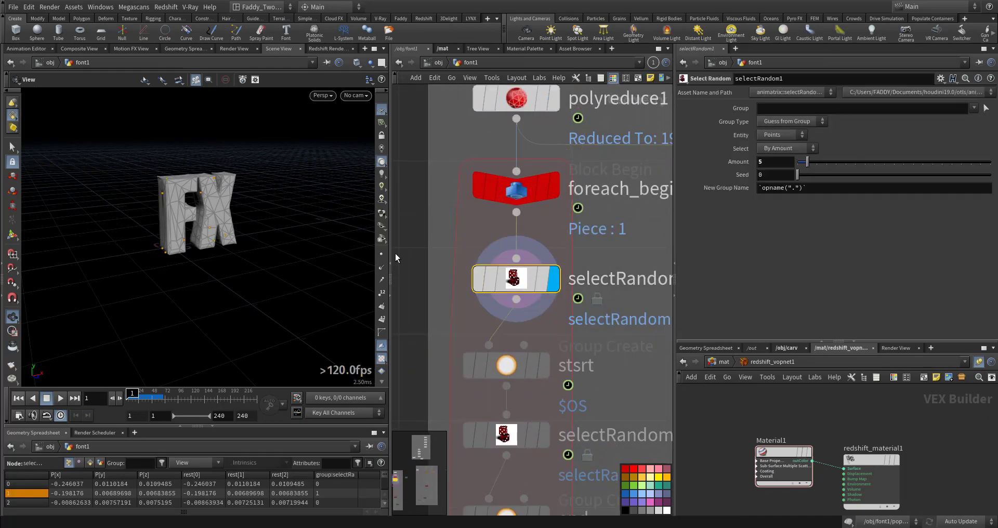
{"action": "mouse_move", "coordinate": [222, 224]}
{"action": "left_mouse_down"}
{"action": "mouse_move", "coordinate": [254, 234]}
{"action": "mouse_move", "coordinate": [202, 221]}
{"action": "mouse_move", "coordinate": [235, 229]}
{"action": "left_mouse_up"}
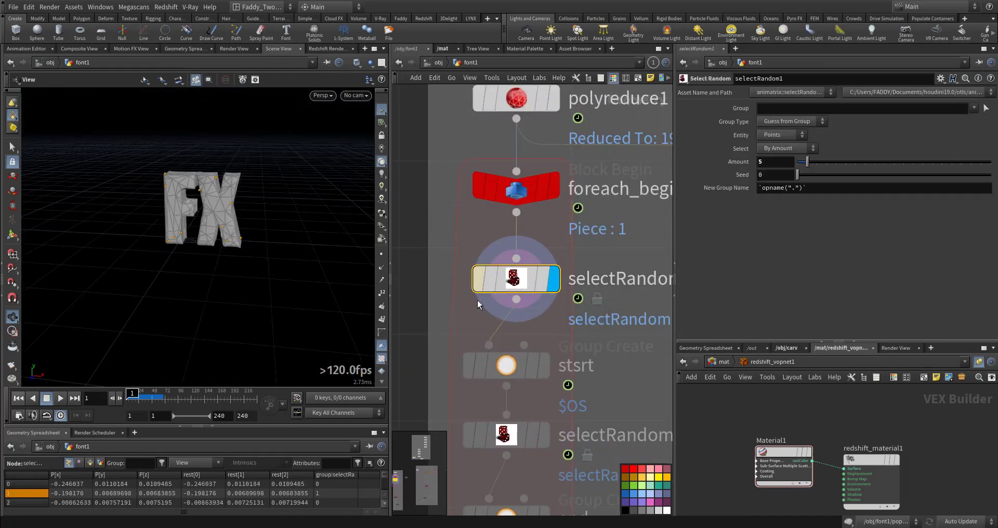
{"action": "left_click_drag", "start_coordinate": [807, 162], "coordinate": [805, 165]}
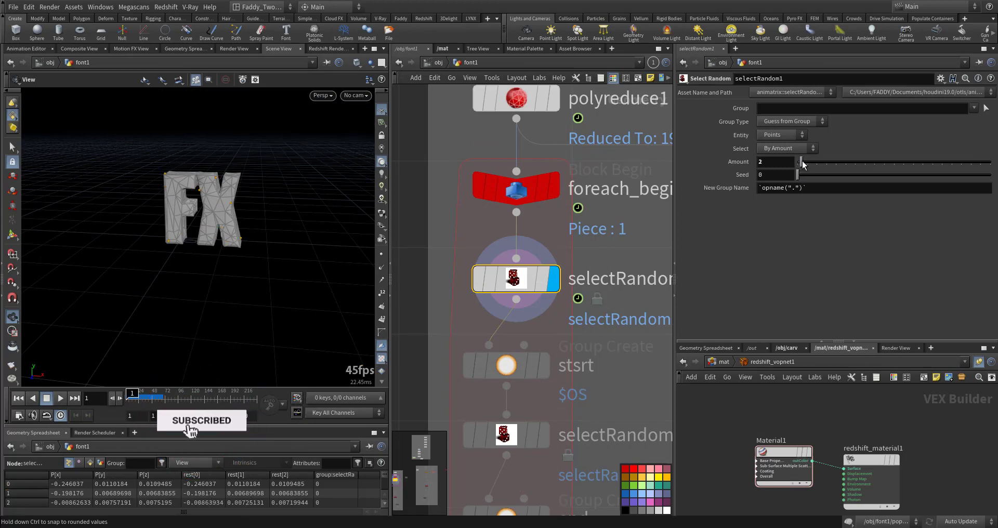
Step: Display the stsrt group node and compare its grouping settings with selectRandom1
{"action": "middle_click_drag", "start_coordinate": [541, 370], "coordinate": [559, 265]}
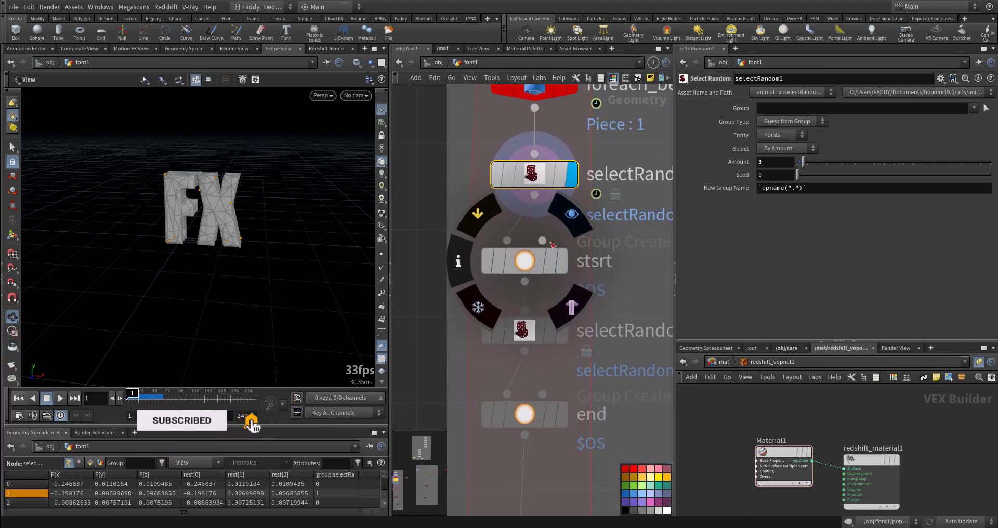
{"action": "left_click", "coordinate": [563, 267]}
{"action": "left_click", "coordinate": [562, 266]}
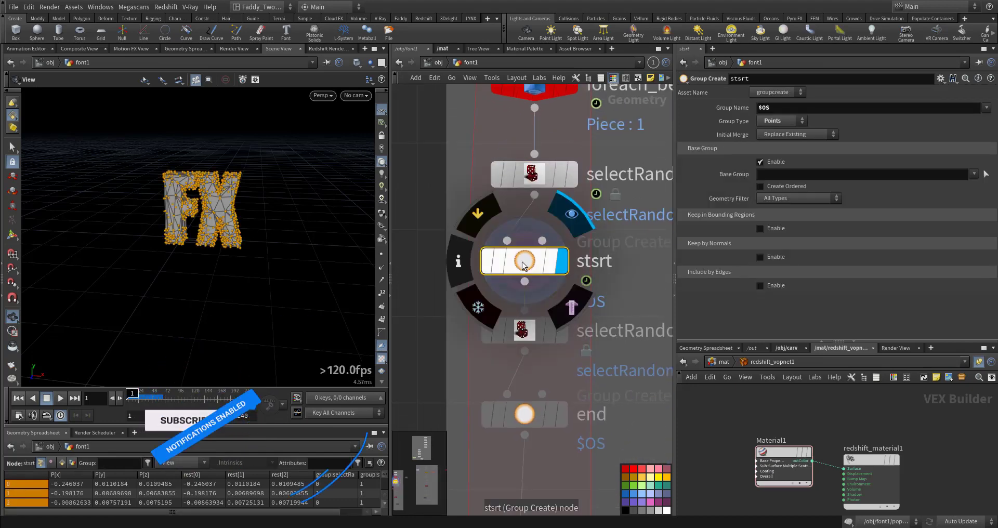
{"action": "left_click", "coordinate": [541, 174]}
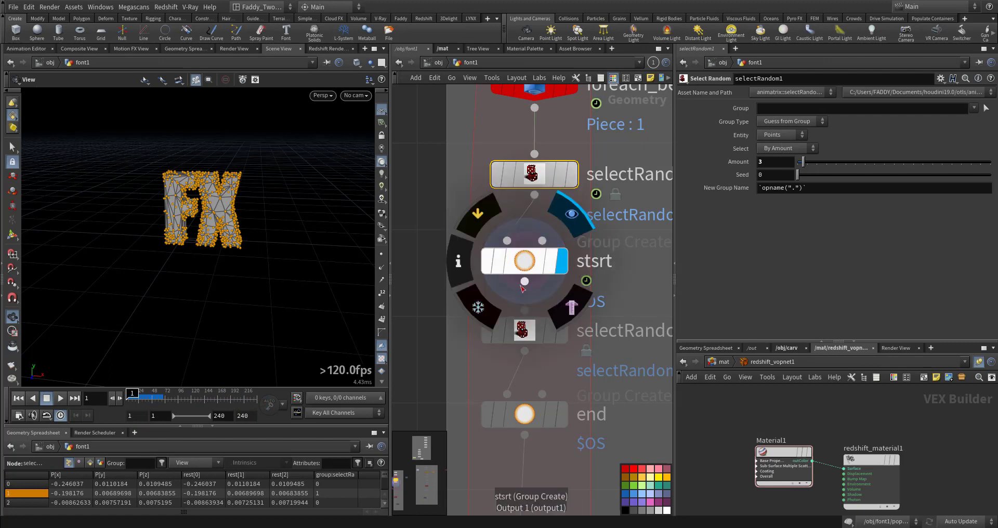
{"action": "left_click", "coordinate": [530, 269]}
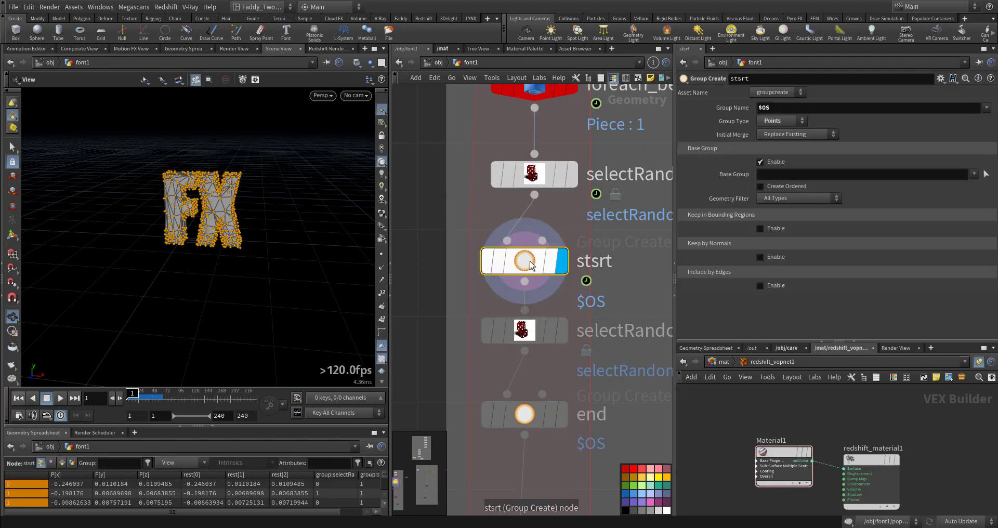
{"action": "mouse_move", "coordinate": [534, 259]}
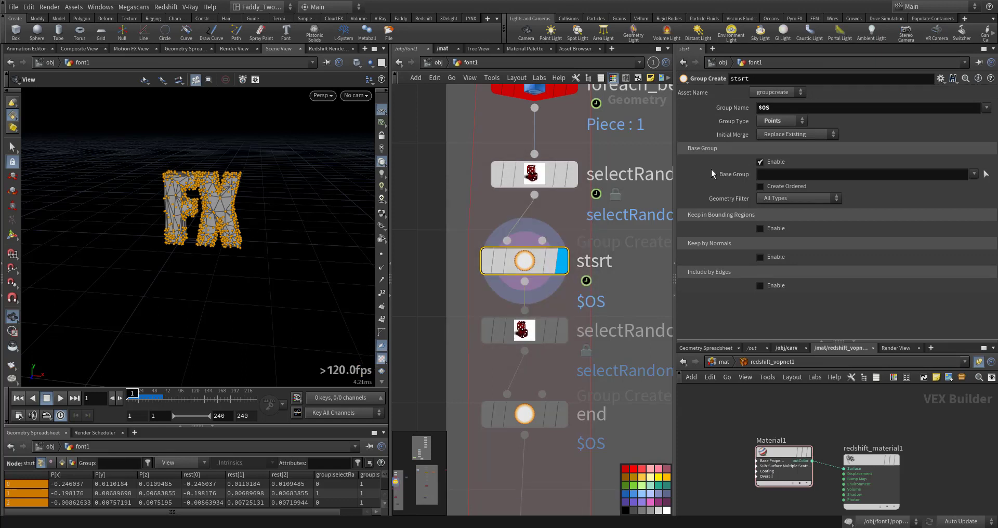
Step: Turn off stsrt's Base Group and check selectRandom1's Amount and New Group Name settings
{"action": "left_click", "coordinate": [762, 161]}
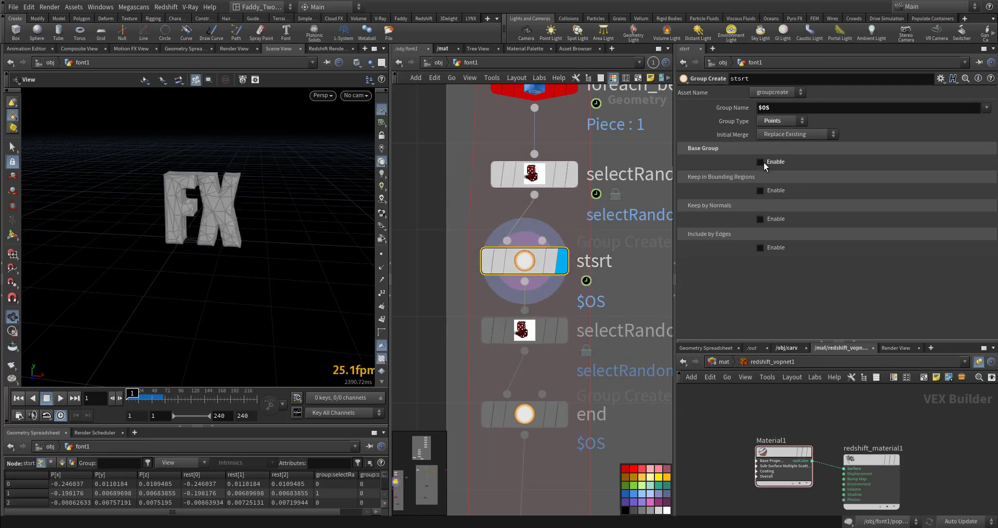
{"action": "left_click", "coordinate": [572, 178]}
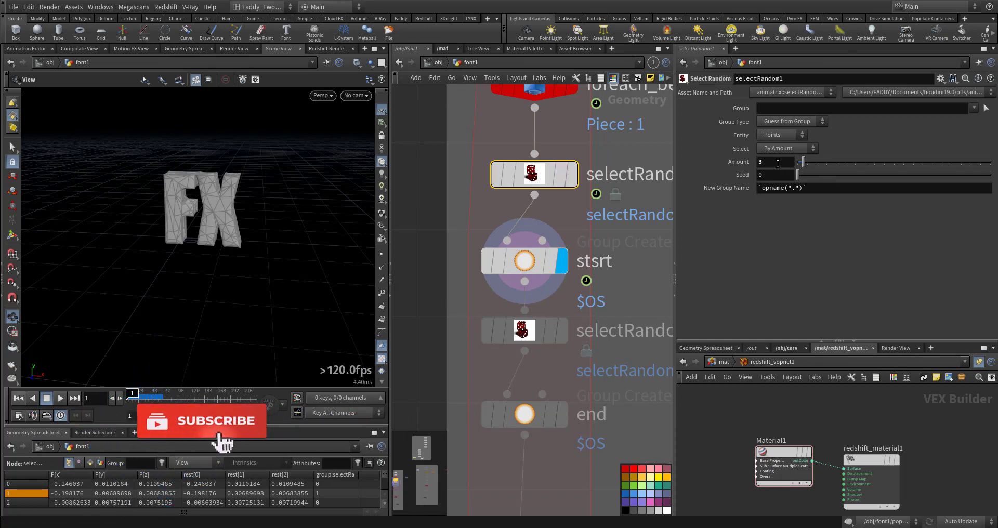
{"action": "middle_click_drag", "start_coordinate": [643, 249], "coordinate": [577, 246]}
Step: Enable the Base Group on stsrt and set it to selectRandom1
{"action": "left_click", "coordinate": [461, 260]}
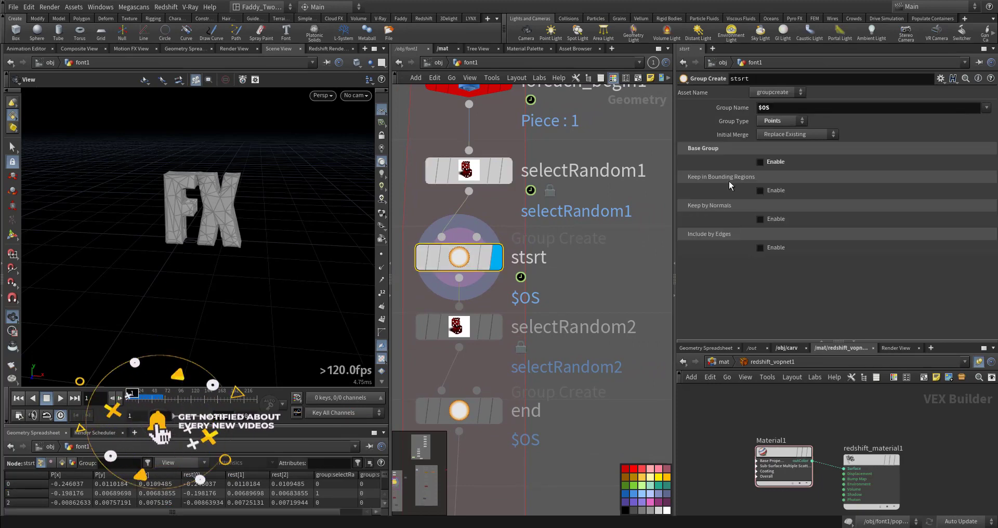
{"action": "left_click", "coordinate": [761, 162]}
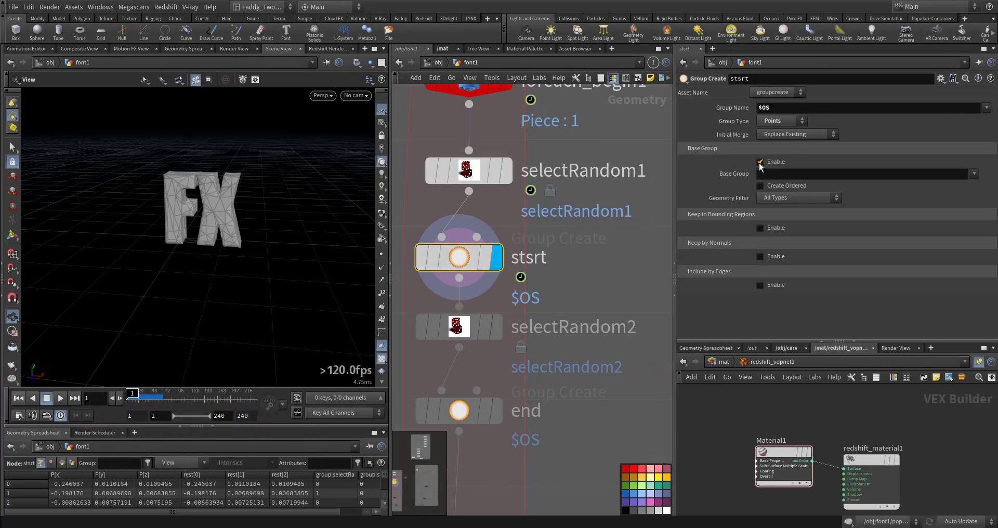
{"action": "left_click", "coordinate": [960, 186]}
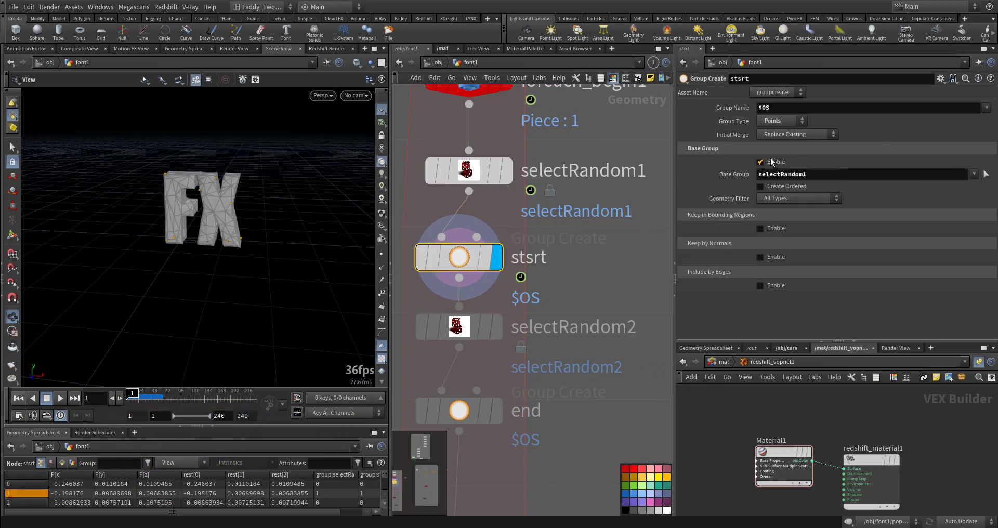
Step: Display selectRandom2 inside the for-each block and set its Amount to 4 points
{"action": "middle_click_drag", "start_coordinate": [530, 344], "coordinate": [538, 239]}
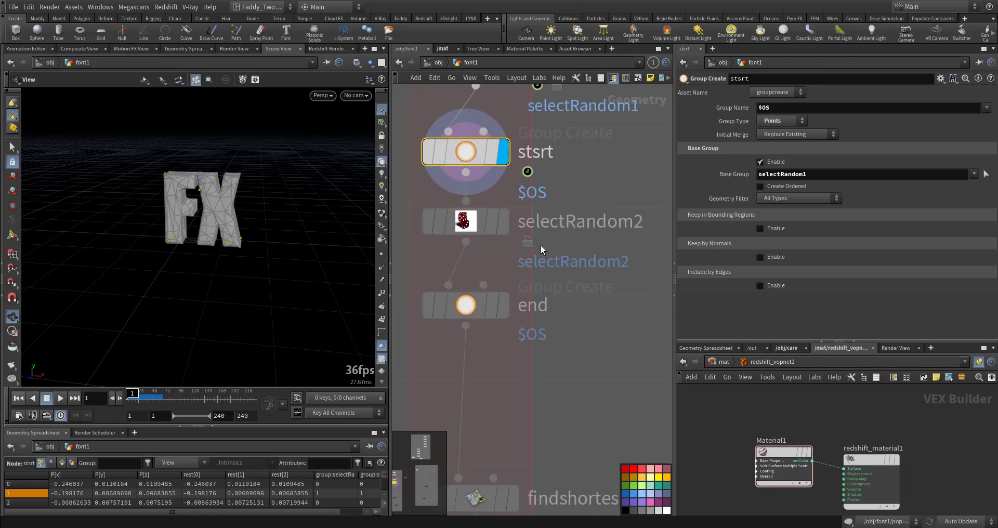
{"action": "left_click", "coordinate": [506, 224]}
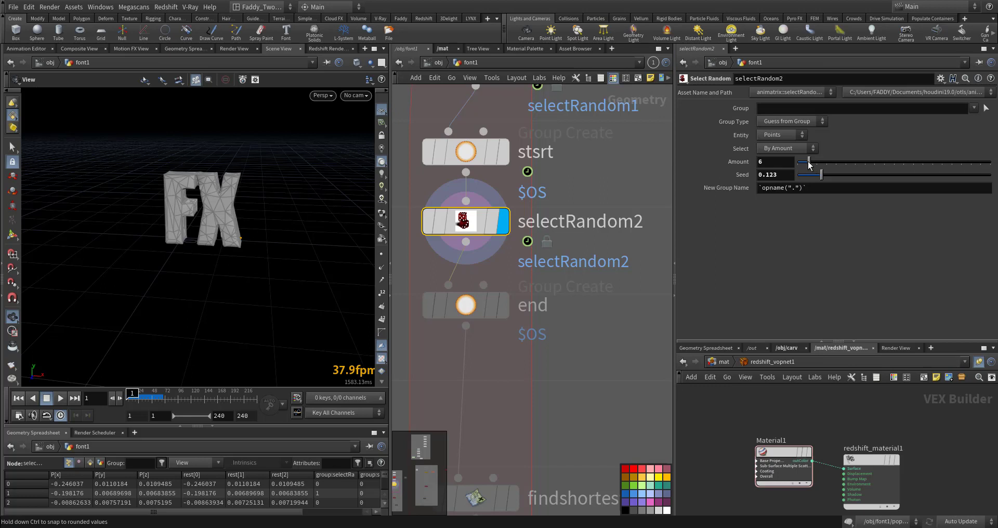
{"action": "middle_click_drag", "start_coordinate": [581, 316], "coordinate": [600, 291]}
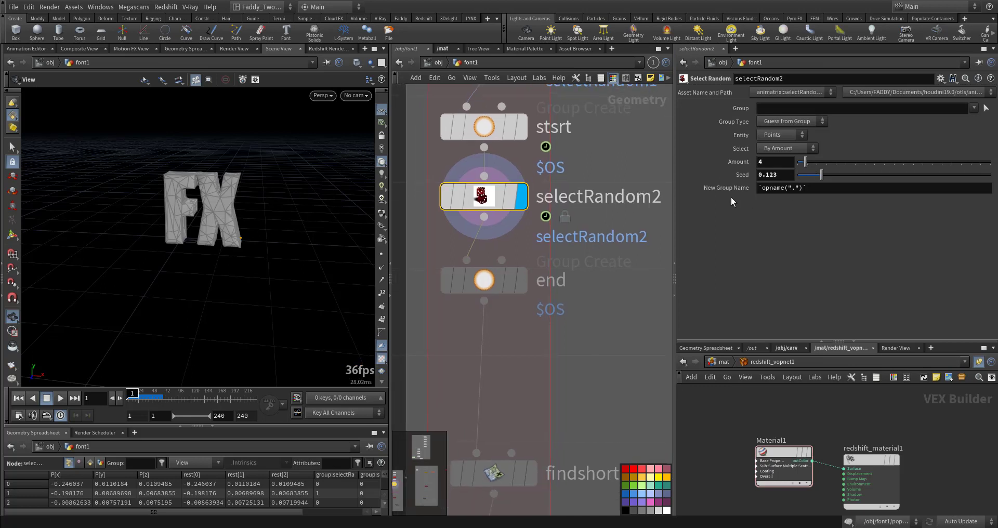
Step: Set the end node's Base Group to selectRandom2 and display findshortestpath1
{"action": "left_click", "coordinate": [483, 280]}
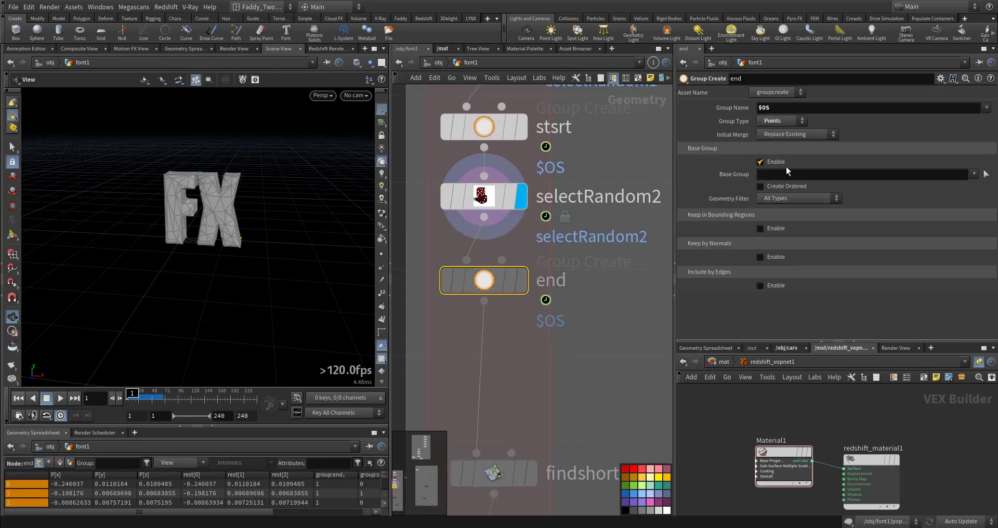
{"action": "left_click", "coordinate": [952, 196]}
{"action": "middle_click_drag", "start_coordinate": [591, 341], "coordinate": [626, 216]}
{"action": "left_click", "coordinate": [553, 354]}
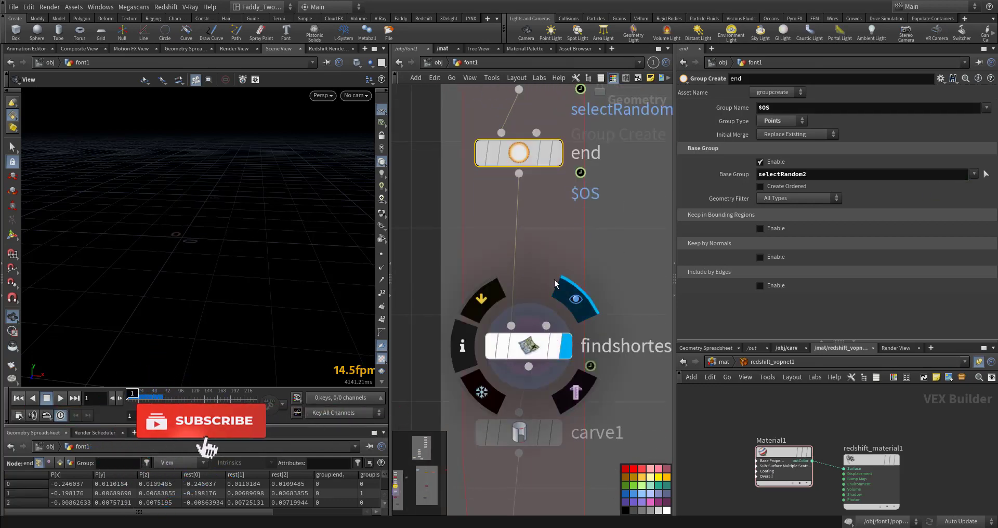
Step: Set the Amount to 5 on selectRandom2 and to 7 on selectRandom1
{"action": "middle_click_drag", "start_coordinate": [550, 220], "coordinate": [551, 283]}
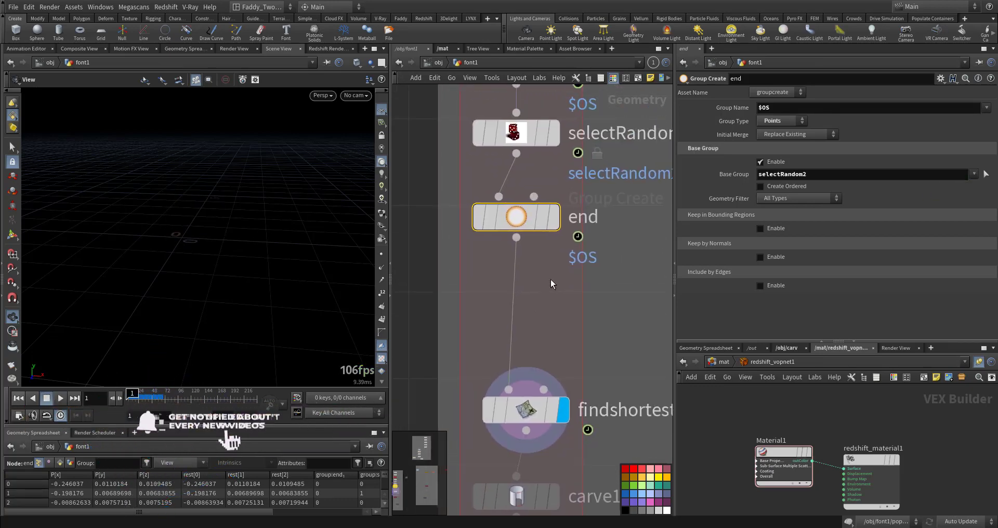
{"action": "left_click", "coordinate": [546, 136]}
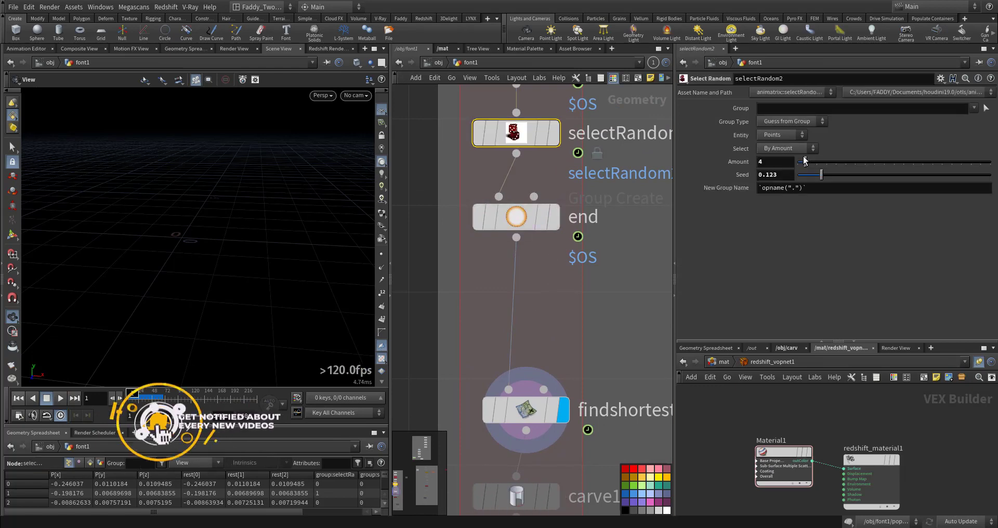
{"action": "left_click_drag", "start_coordinate": [811, 162], "coordinate": [809, 161]}
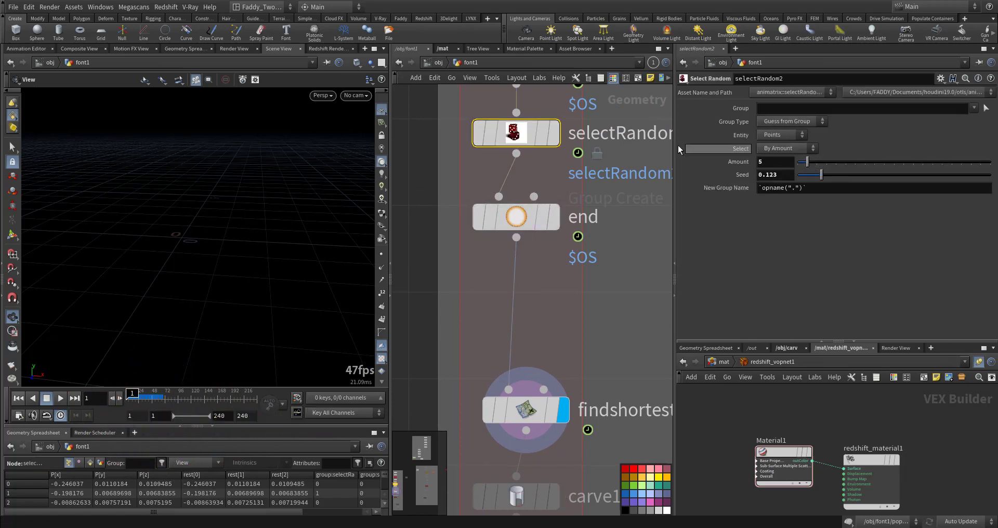
{"action": "middle_click_drag", "start_coordinate": [554, 122], "coordinate": [544, 269]}
{"action": "left_click", "coordinate": [506, 144]}
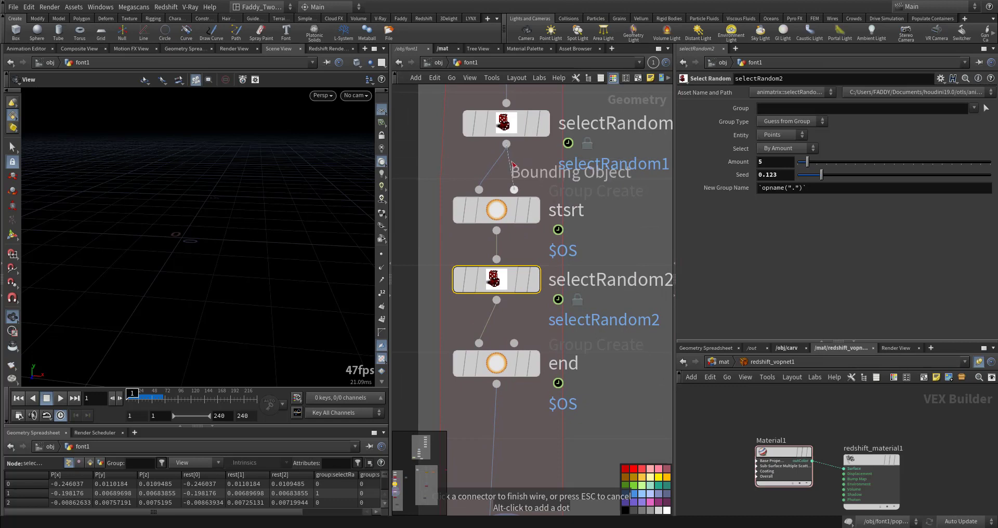
{"action": "left_click", "coordinate": [507, 123]}
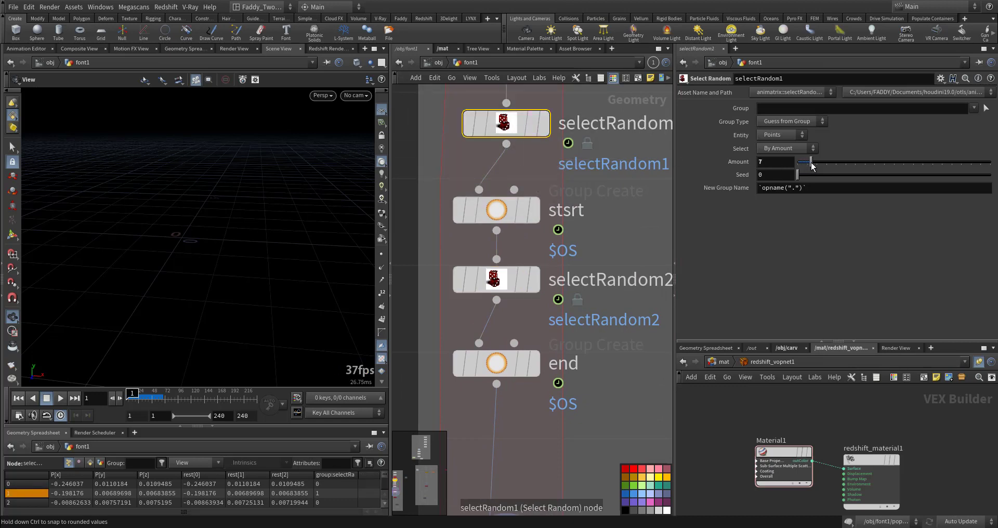
Step: Set findshortestpath1's Start Points to the selectRandom1 group and its End Points to the selectRandom2 group
{"action": "middle_click_drag", "start_coordinate": [604, 435], "coordinate": [614, 228]}
{"action": "left_click", "coordinate": [526, 352]}
{"action": "left_click", "coordinate": [974, 108]}
{"action": "left_click", "coordinate": [952, 130]}
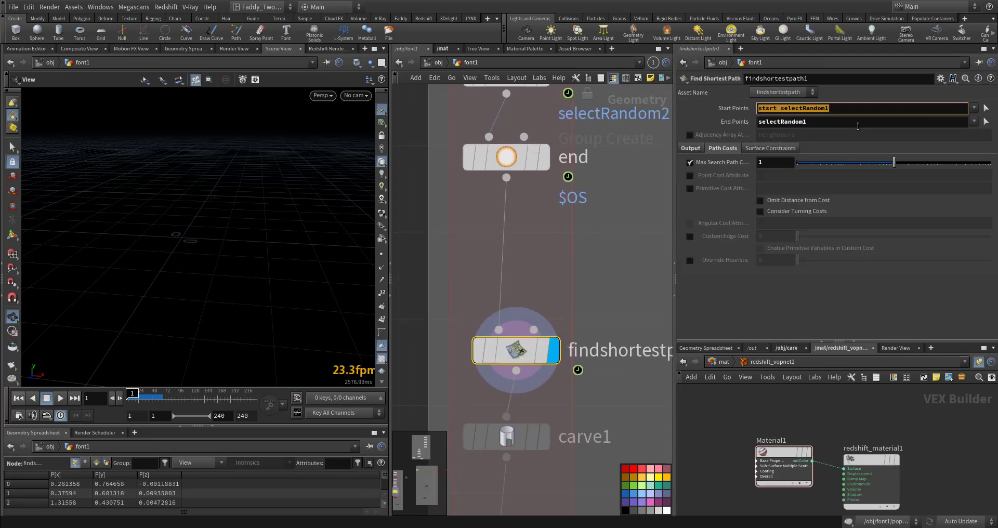
{"action": "double_click", "coordinate": [830, 121]}
{"action": "key", "text": "BackSpace"}
{"action": "left_click", "coordinate": [974, 109]}
{"action": "left_click", "coordinate": [960, 131]}
{"action": "left_click", "coordinate": [975, 122]}
{"action": "left_click", "coordinate": [956, 152]}
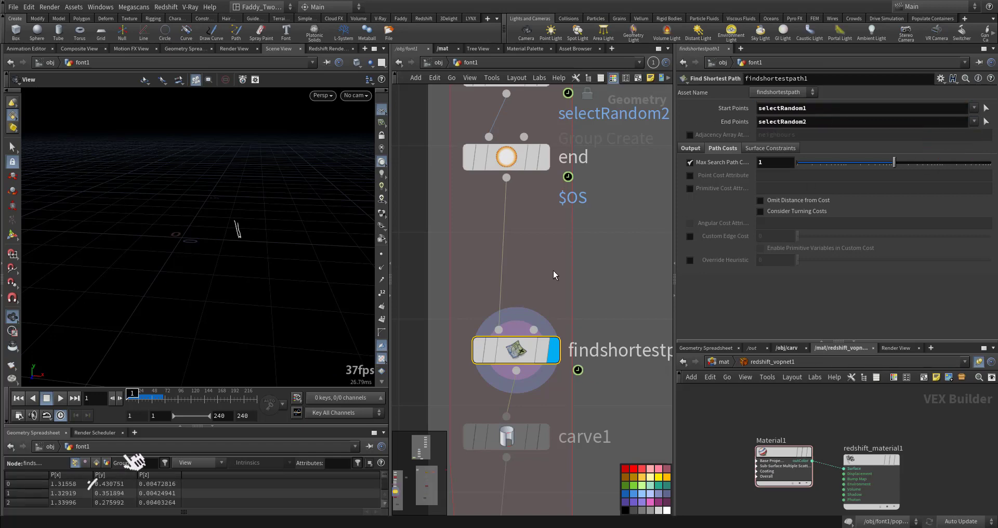
Step: Offset the selectRandom1 and selectRandom2 nodes sideways from the stsrt and end group nodes in the network
{"action": "left_click_drag", "start_coordinate": [251, 226], "coordinate": [232, 241]}
{"action": "middle_click_drag", "start_coordinate": [462, 131], "coordinate": [527, 338]}
{"action": "scroll", "coordinate": [457, 248], "scroll_direction": "down", "scroll_amount": 2}
{"action": "left_click_drag", "start_coordinate": [552, 193], "coordinate": [508, 194]}
{"action": "left_click_drag", "start_coordinate": [545, 300], "coordinate": [506, 290]}
Step: Select selectRandom1 and selectRandom2 together and set their Amount to 10
{"action": "left_click_drag", "start_coordinate": [456, 158], "coordinate": [505, 318]}
{"action": "left_click_drag", "start_coordinate": [814, 164], "coordinate": [813, 163]}
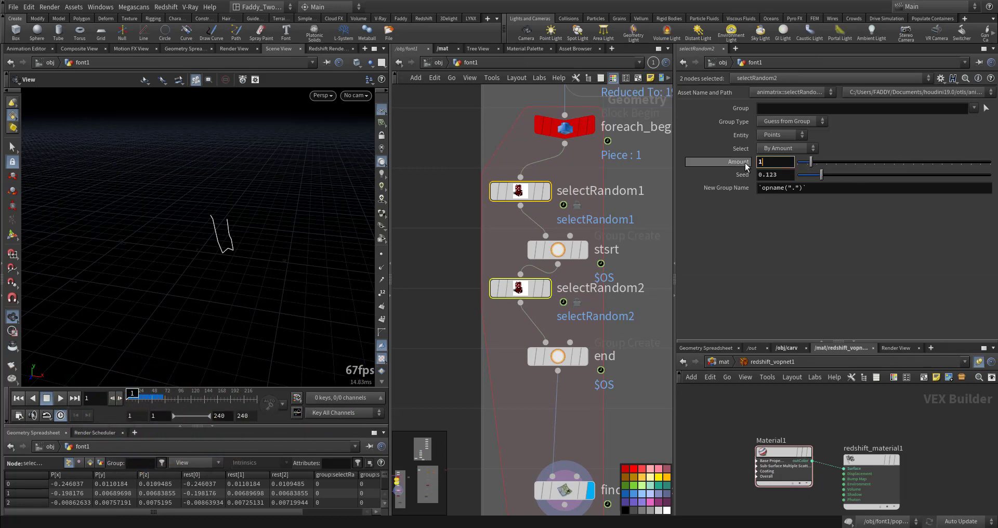
{"action": "key", "text": "Return"}
{"action": "left_click", "coordinate": [644, 264]}
Step: Display carve1 and examine the expressions driving its First U and Second U
{"action": "scroll", "coordinate": [624, 201], "scroll_direction": "down", "scroll_amount": 3}
{"action": "right_click_drag", "start_coordinate": [216, 229], "coordinate": [212, 263]}
{"action": "middle_click_drag", "start_coordinate": [504, 361], "coordinate": [466, 257]}
{"action": "left_click", "coordinate": [558, 255]}
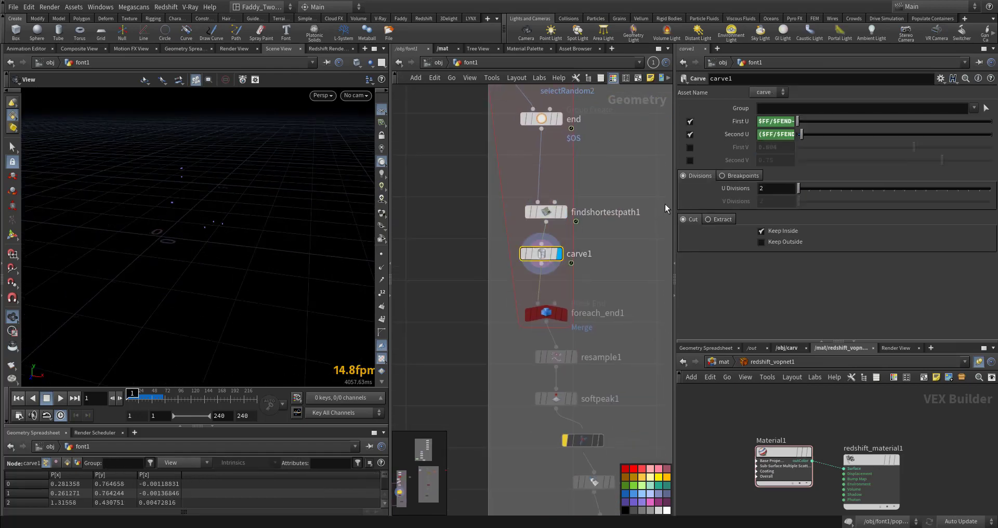
{"action": "left_click", "coordinate": [735, 121]}
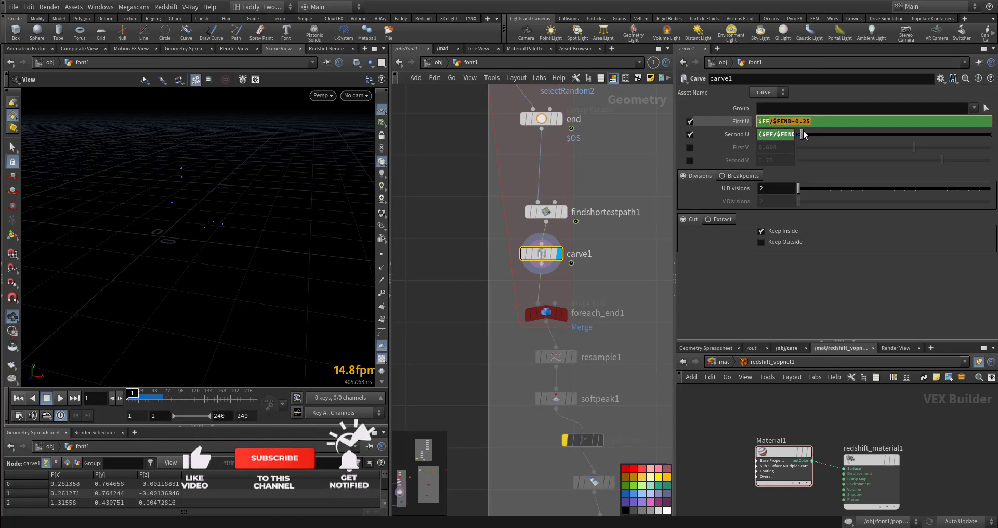
{"action": "left_click", "coordinate": [738, 135]}
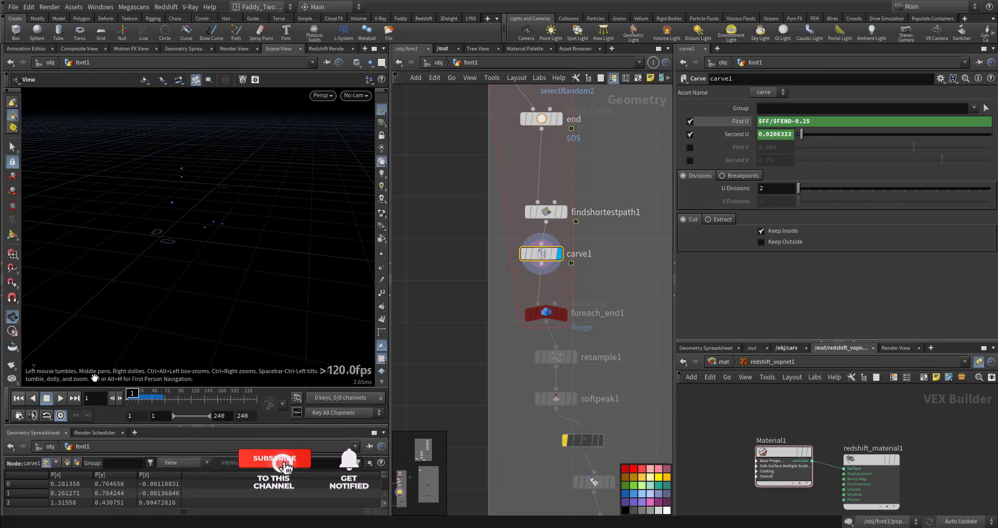
Step: Play the animation with carve1 displayed, and again from the first frame with resample1 displayed
{"action": "left_click", "coordinate": [60, 398]}
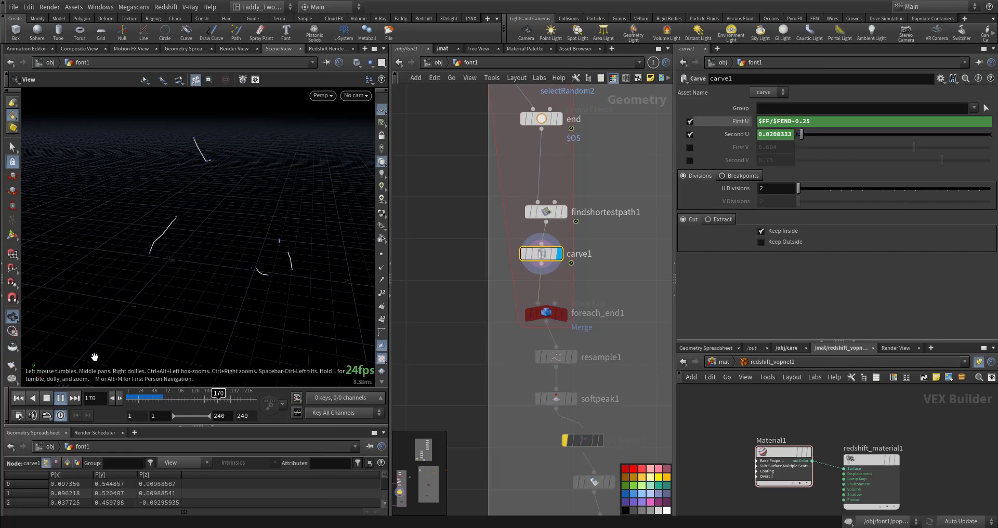
{"action": "left_click", "coordinate": [18, 398]}
{"action": "middle_click_drag", "start_coordinate": [578, 342], "coordinate": [545, 276]}
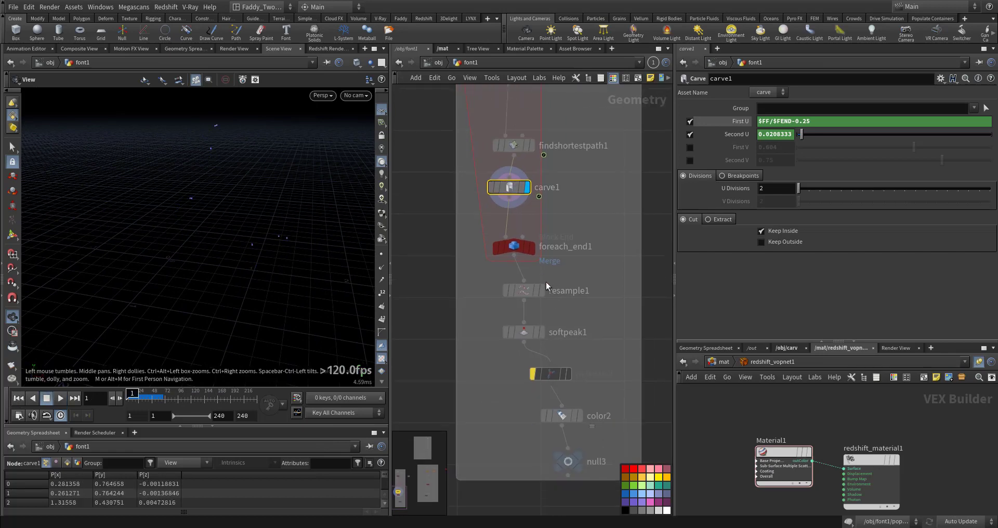
{"action": "left_click", "coordinate": [544, 292]}
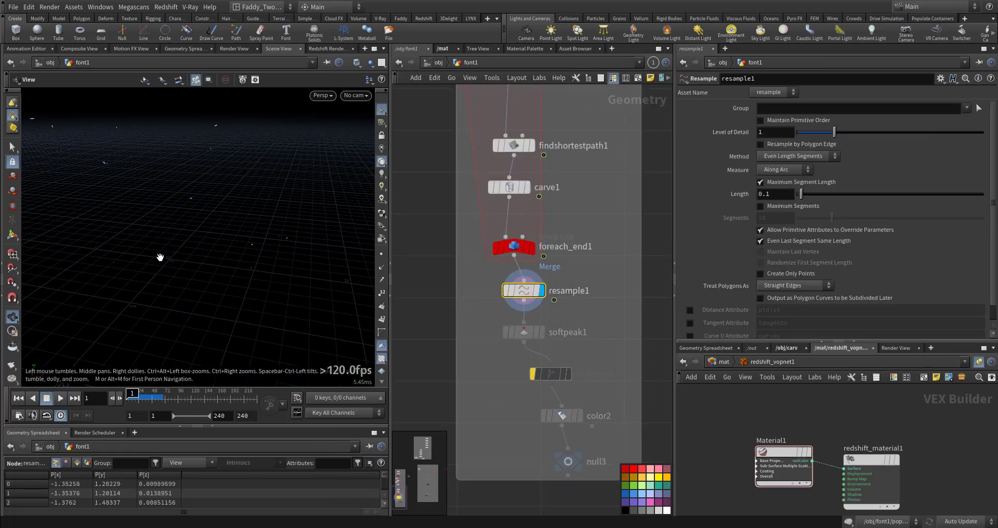
{"action": "left_click", "coordinate": [60, 402]}
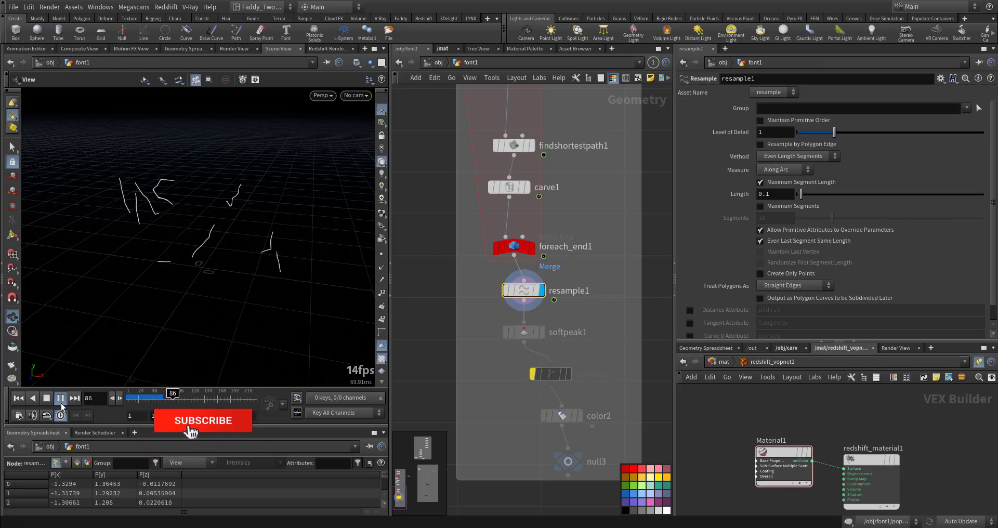
{"action": "left_click", "coordinate": [18, 398]}
Step: Set selectRandom1's Seed to 0.294 and play the animation to check the new paths
{"action": "middle_click_drag", "start_coordinate": [457, 167], "coordinate": [486, 421]}
{"action": "left_click_drag", "start_coordinate": [474, 162], "coordinate": [501, 265]}
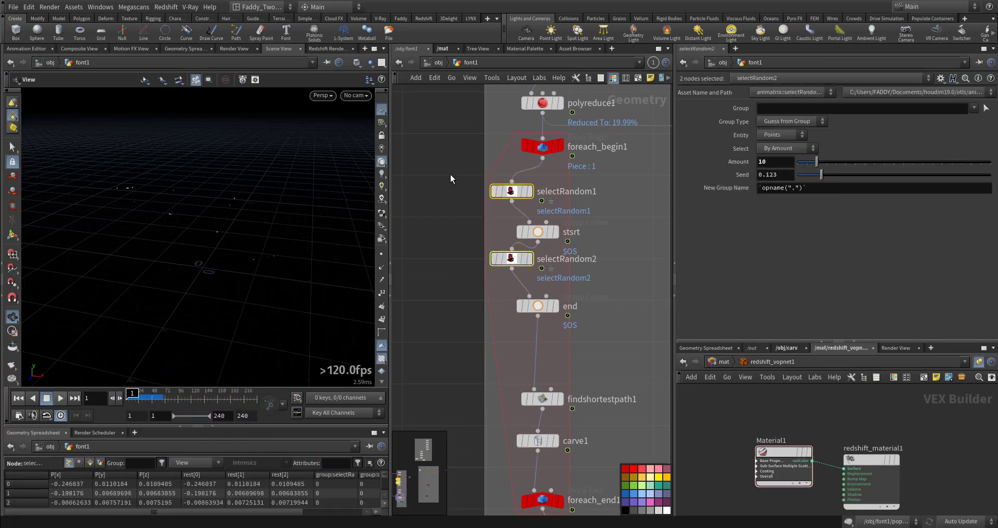
{"action": "left_click", "coordinate": [514, 191]}
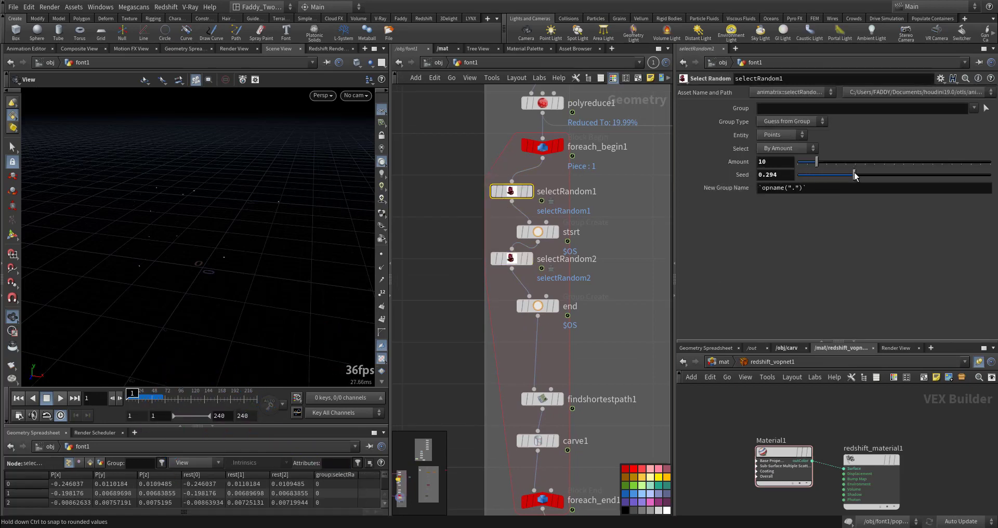
{"action": "middle_click_drag", "start_coordinate": [579, 349], "coordinate": [594, 258]}
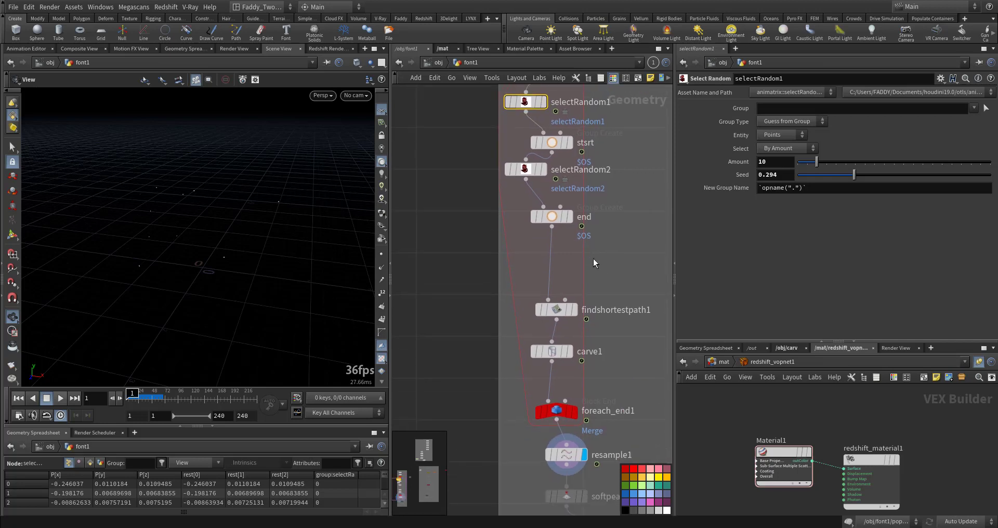
{"action": "left_click", "coordinate": [65, 398]}
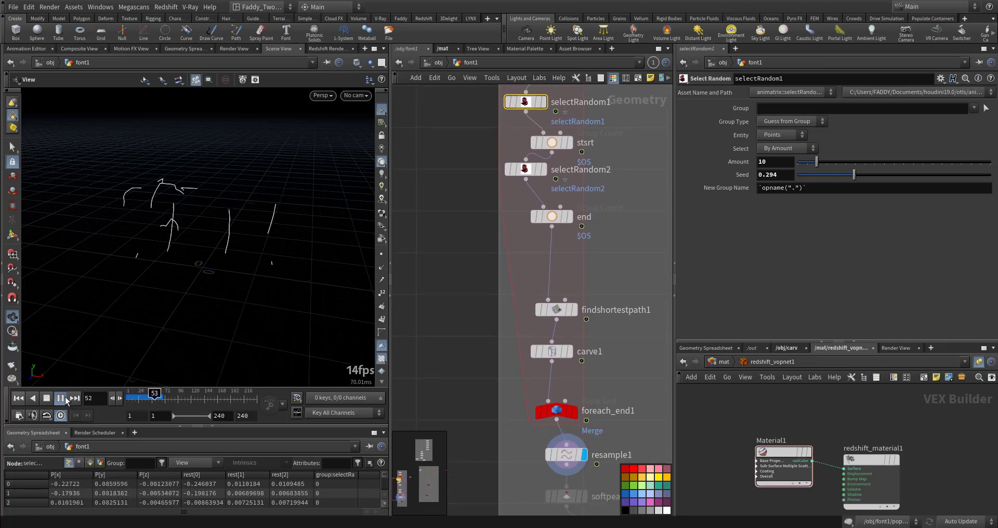
{"action": "left_click", "coordinate": [64, 397]}
Step: Set selectRandom2's Amount to 34 and play the animation to check the lines
{"action": "left_click", "coordinate": [517, 171]}
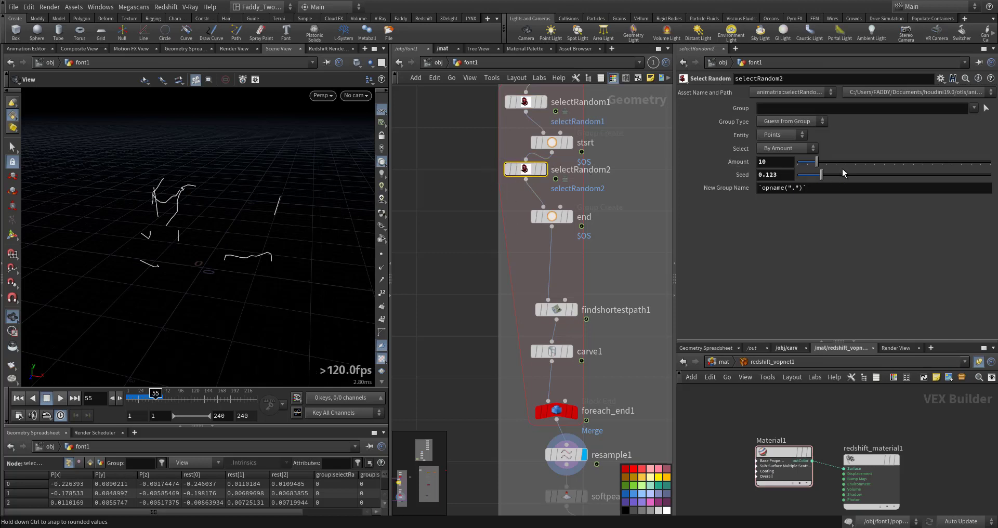
{"action": "left_click", "coordinate": [60, 398]}
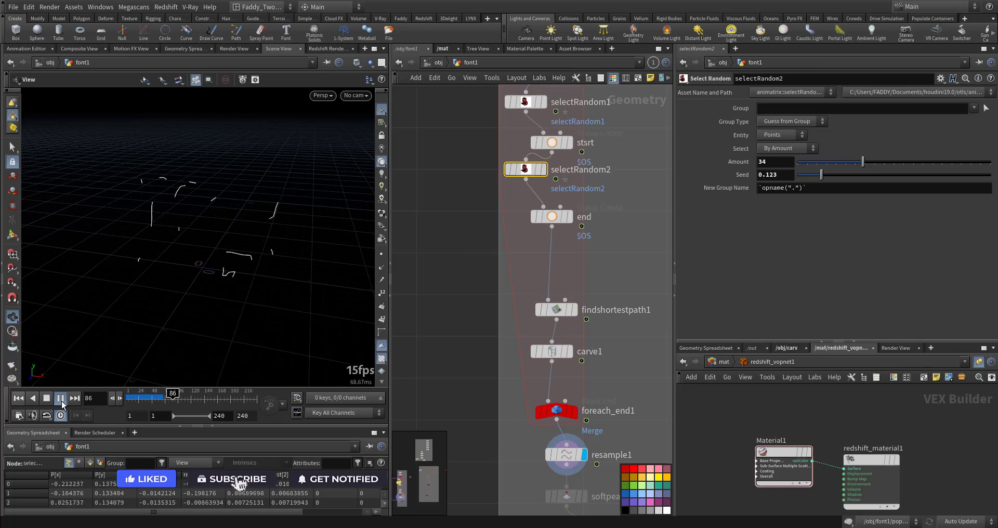
{"action": "left_click", "coordinate": [61, 399]}
Step: Display softpeak1 below the for-each block and play the animation to check its effect on the lines
{"action": "left_click_drag", "start_coordinate": [580, 215], "coordinate": [563, 246]}
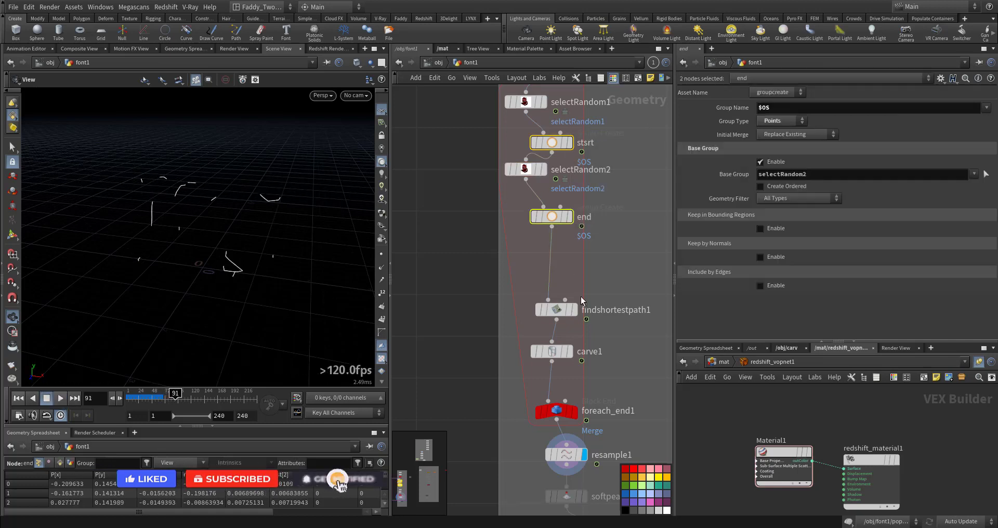
{"action": "middle_click_drag", "start_coordinate": [635, 256], "coordinate": [615, 107]}
{"action": "middle_click_drag", "start_coordinate": [623, 377], "coordinate": [607, 306]}
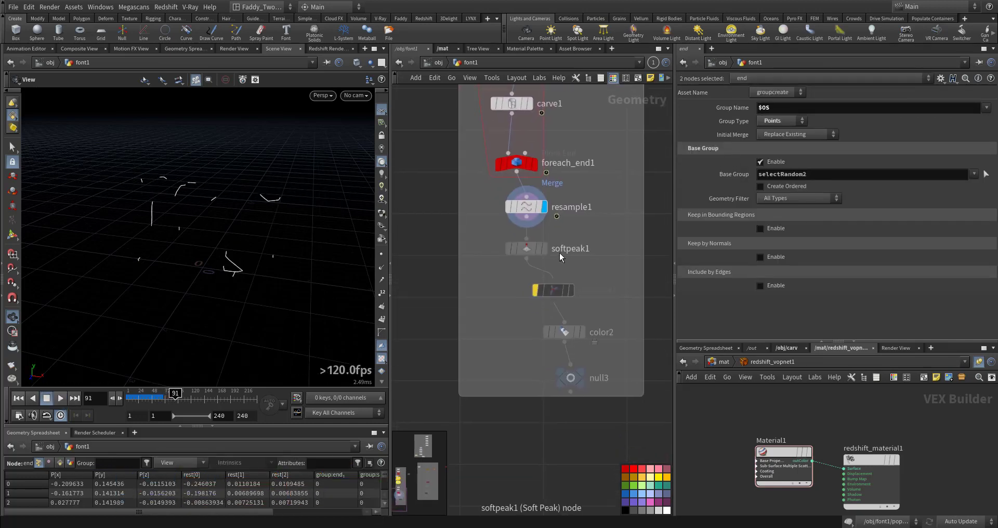
{"action": "left_click", "coordinate": [512, 262]}
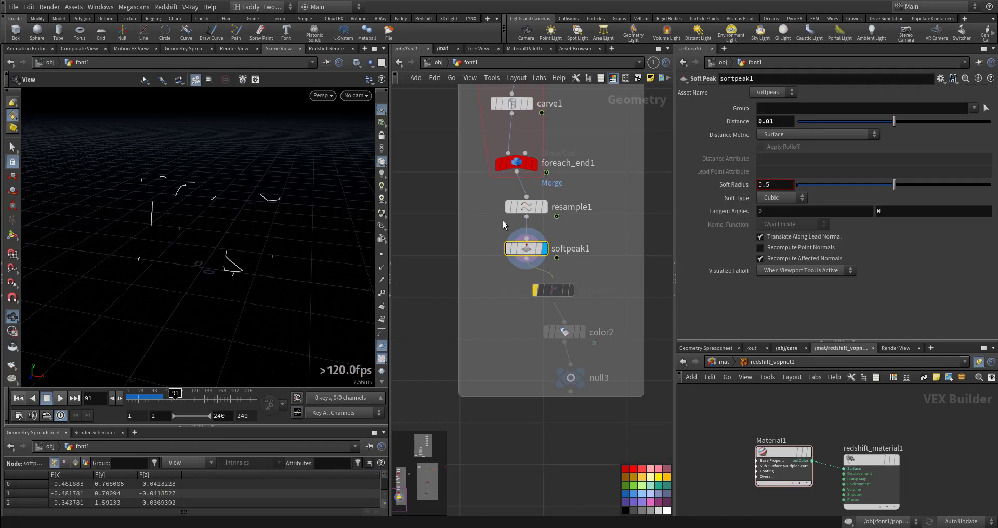
{"action": "left_click", "coordinate": [61, 399]}
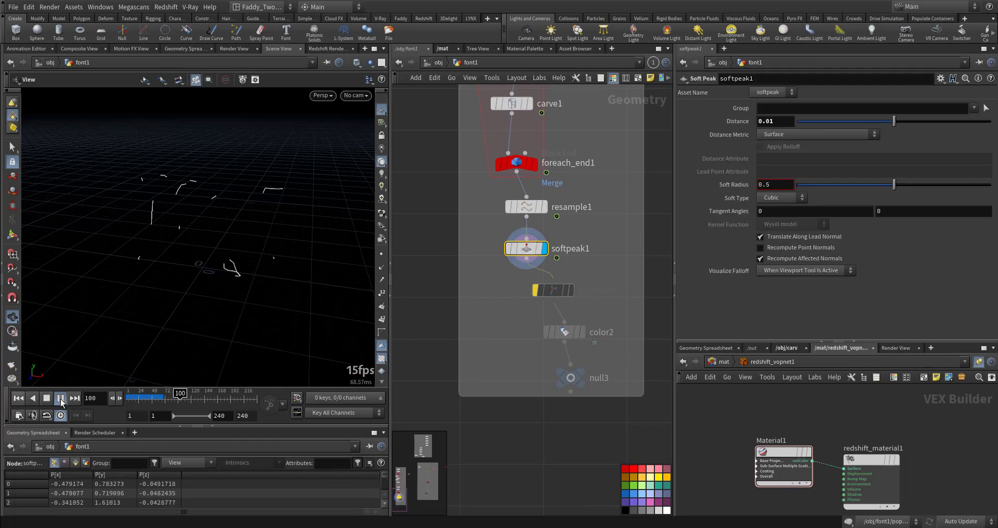
{"action": "left_click", "coordinate": [61, 399]}
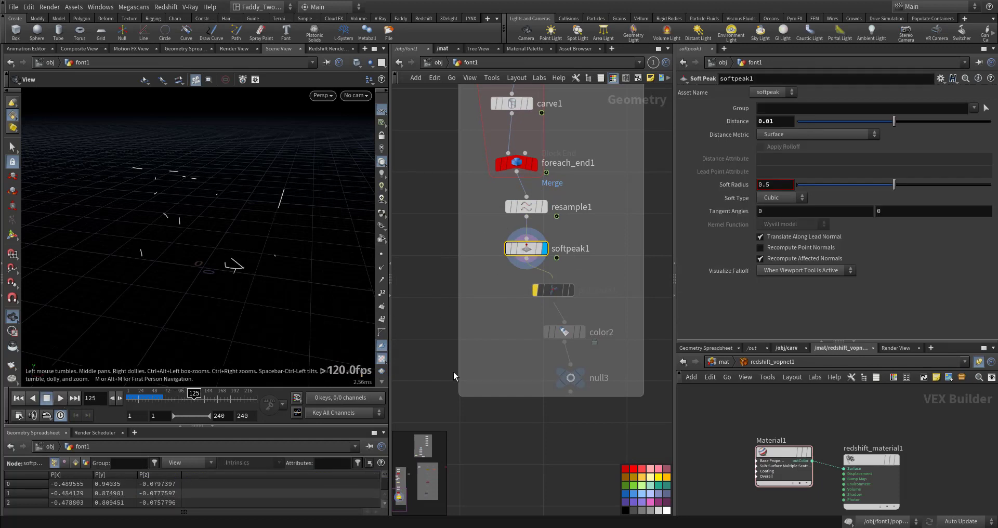
Step: Display color2 and the final null3 output, and scrub the timeline to frame 187 to view the coloured lines
{"action": "middle_click_drag", "start_coordinate": [565, 330], "coordinate": [550, 277]}
{"action": "left_click", "coordinate": [569, 280]}
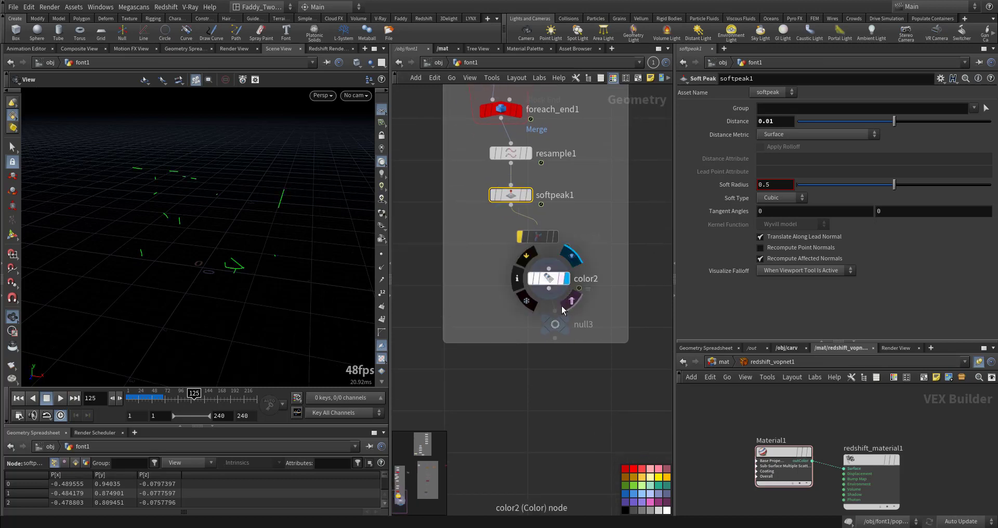
{"action": "left_click", "coordinate": [560, 326]}
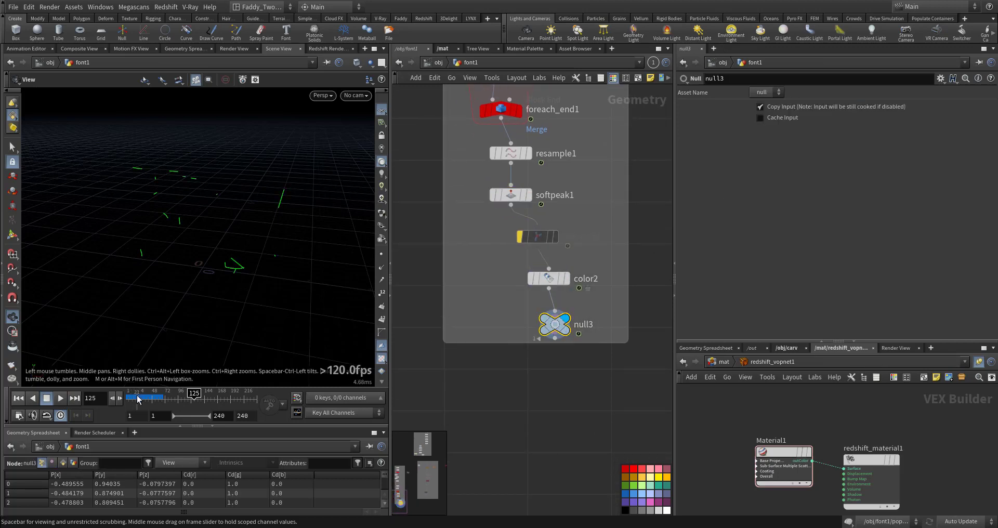
{"action": "left_click_drag", "start_coordinate": [137, 400], "coordinate": [229, 400]}
{"action": "middle_click_drag", "start_coordinate": [553, 433], "coordinate": [484, 325]}
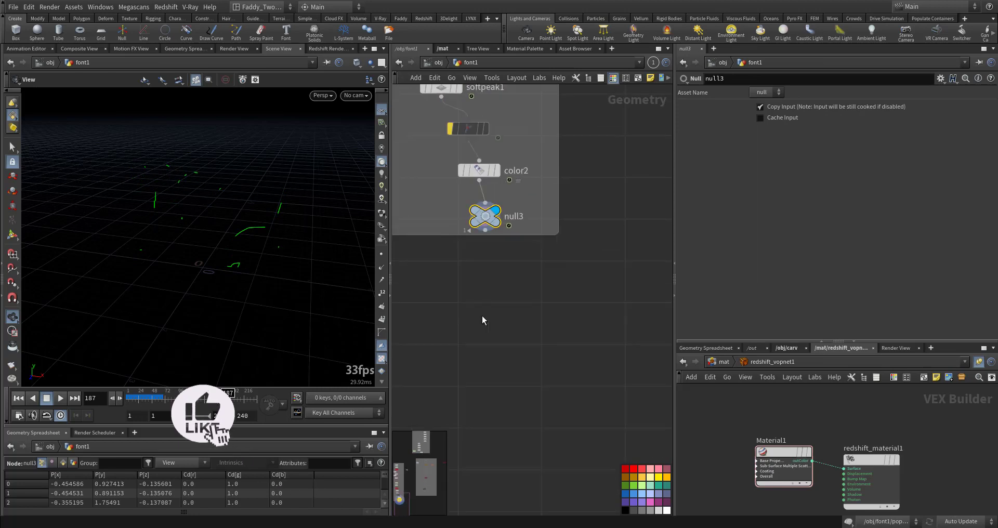
{"action": "scroll", "coordinate": [483, 325], "scroll_direction": "down", "scroll_amount": 5}
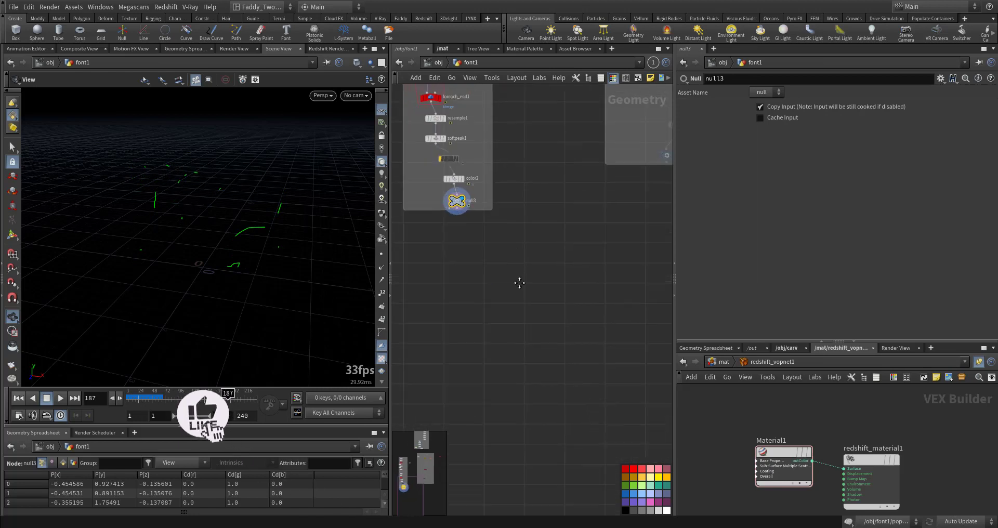
Step: Add a Merge node below the branches and wire null3, null2 and material2 into it
{"action": "left_click", "coordinate": [539, 318]}
{"action": "scroll", "coordinate": [530, 318], "scroll_direction": "up", "scroll_amount": 5}
{"action": "left_click_drag", "start_coordinate": [555, 344], "coordinate": [457, 204]}
{"action": "middle_click_drag", "start_coordinate": [547, 88], "coordinate": [532, 260]}
{"action": "middle_click_drag", "start_coordinate": [633, 351], "coordinate": [562, 270]}
{"action": "left_click", "coordinate": [579, 246]}
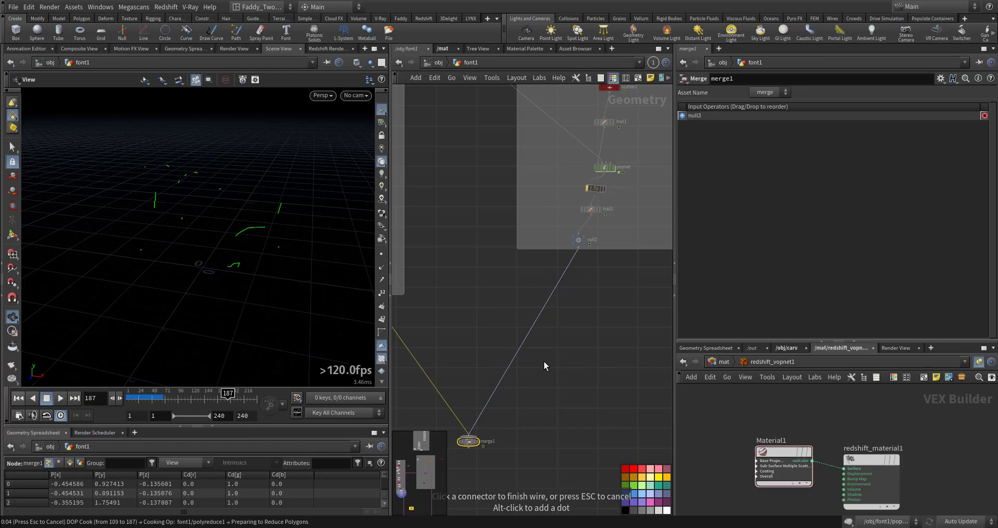
{"action": "middle_click_drag", "start_coordinate": [544, 361], "coordinate": [570, 351]}
{"action": "right_click_drag", "start_coordinate": [570, 351], "coordinate": [598, 299]}
{"action": "scroll", "coordinate": [584, 199], "scroll_direction": "up", "scroll_amount": 5}
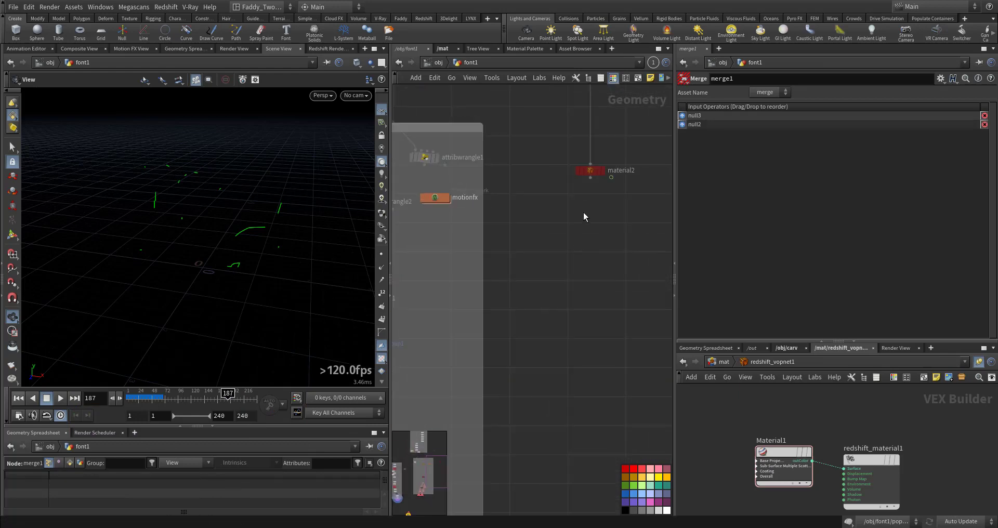
{"action": "left_click", "coordinate": [591, 178]}
{"action": "scroll", "coordinate": [606, 196], "scroll_direction": "down", "scroll_amount": 5}
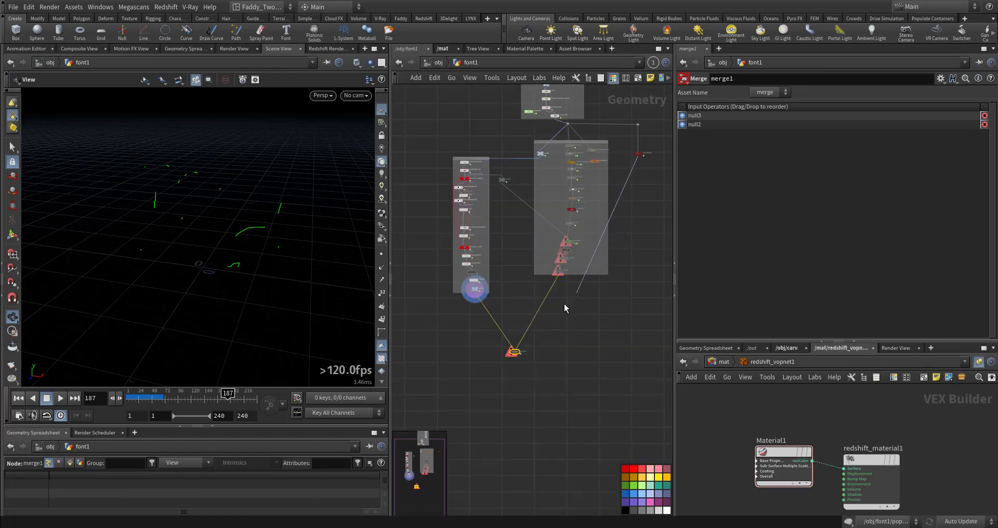
{"action": "left_click", "coordinate": [508, 367]}
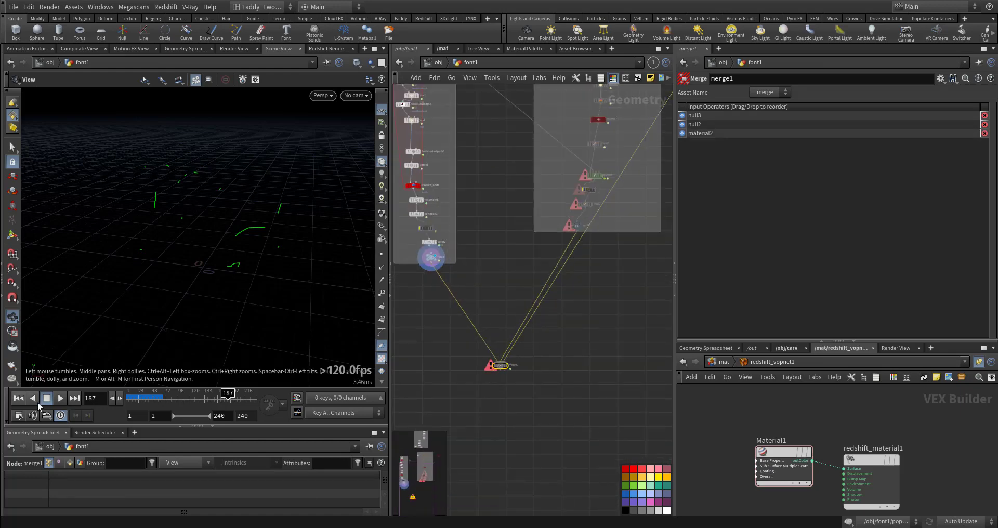
Step: Display merge1 from the first frame and play the animation to check the combined text, particles and lines
{"action": "left_click", "coordinate": [18, 398]}
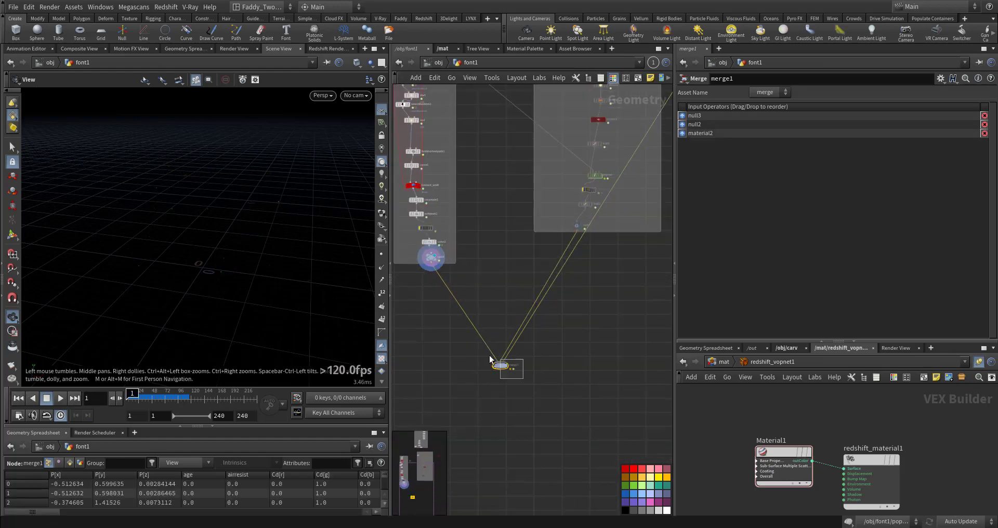
{"action": "left_click", "coordinate": [510, 366]}
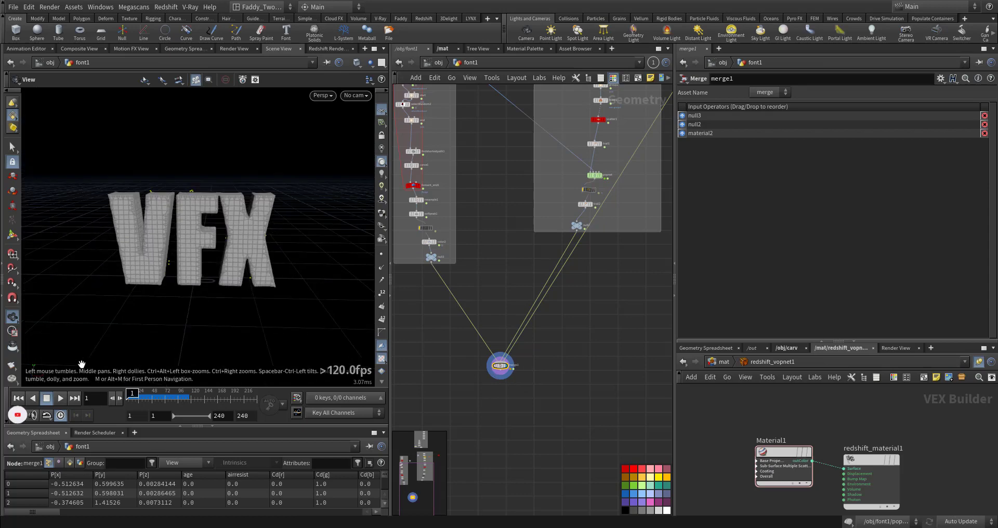
{"action": "left_click", "coordinate": [61, 397]}
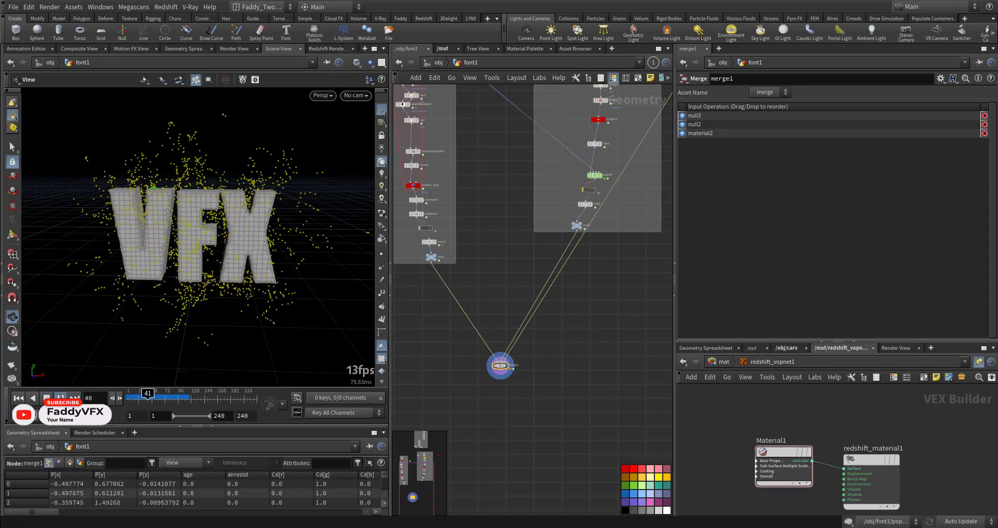
{"action": "left_click", "coordinate": [60, 398]}
Step: Try stsrt as Start Points and end as End Points on findshortestpath1, and play the animation to check the paths
{"action": "middle_click_drag", "start_coordinate": [490, 243], "coordinate": [541, 387]}
{"action": "scroll", "coordinate": [454, 281], "scroll_direction": "up", "scroll_amount": 7}
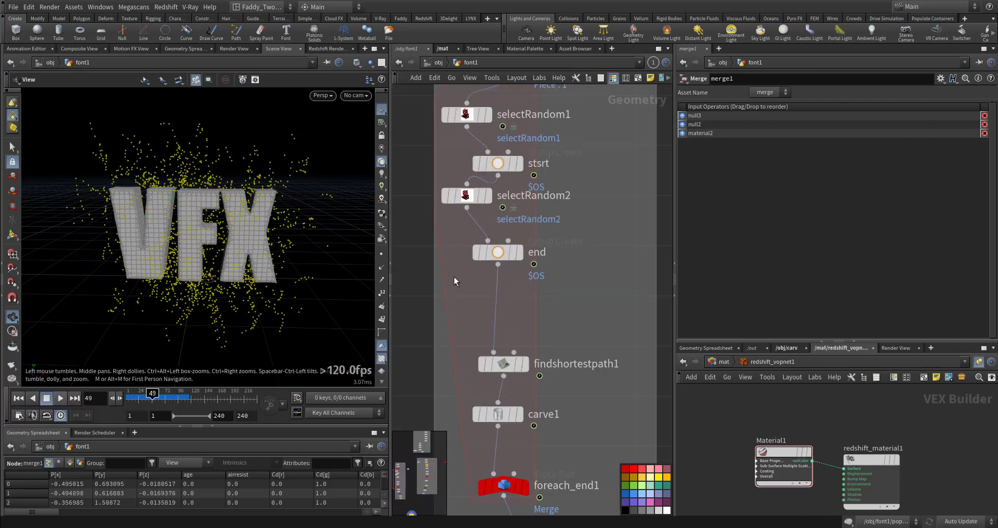
{"action": "middle_click_drag", "start_coordinate": [454, 280], "coordinate": [464, 343]}
{"action": "left_click", "coordinate": [512, 426]}
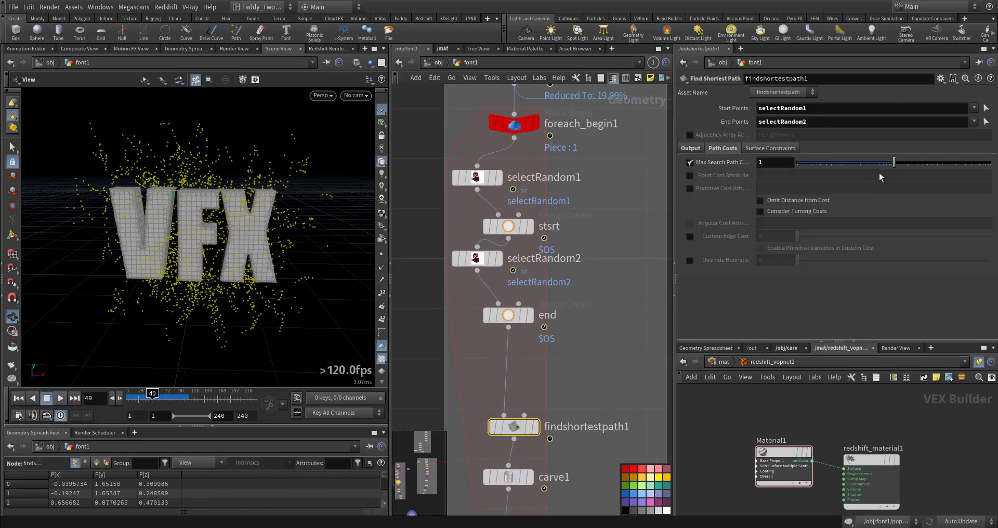
{"action": "key", "text": "BackSpace"}
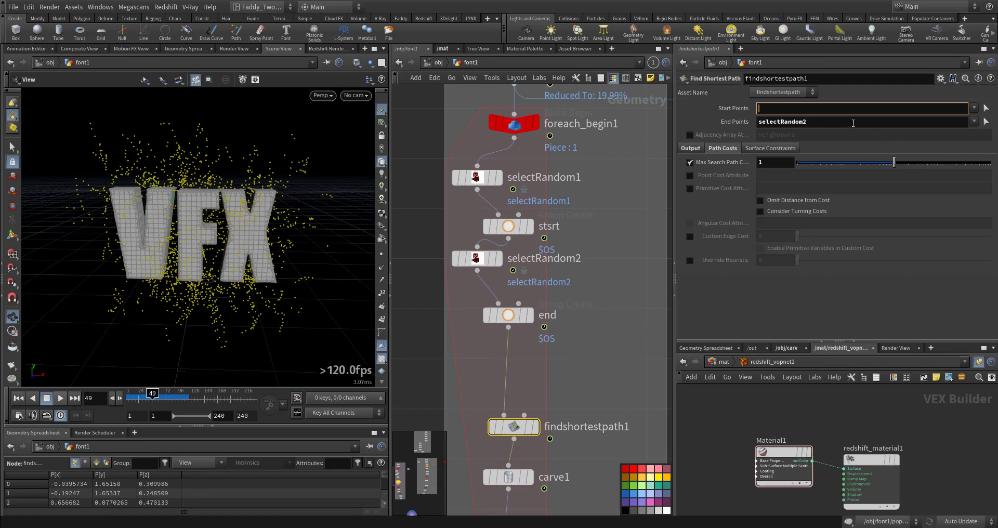
{"action": "double_click", "coordinate": [854, 123]}
{"action": "key", "text": "BackSpace"}
{"action": "left_click", "coordinate": [971, 108]}
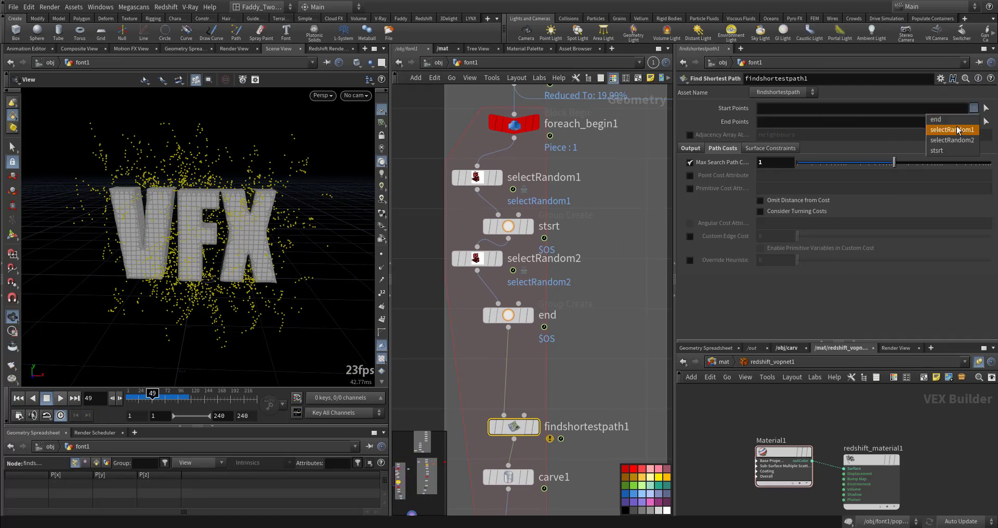
{"action": "left_click", "coordinate": [938, 151]}
{"action": "left_click", "coordinate": [973, 121]}
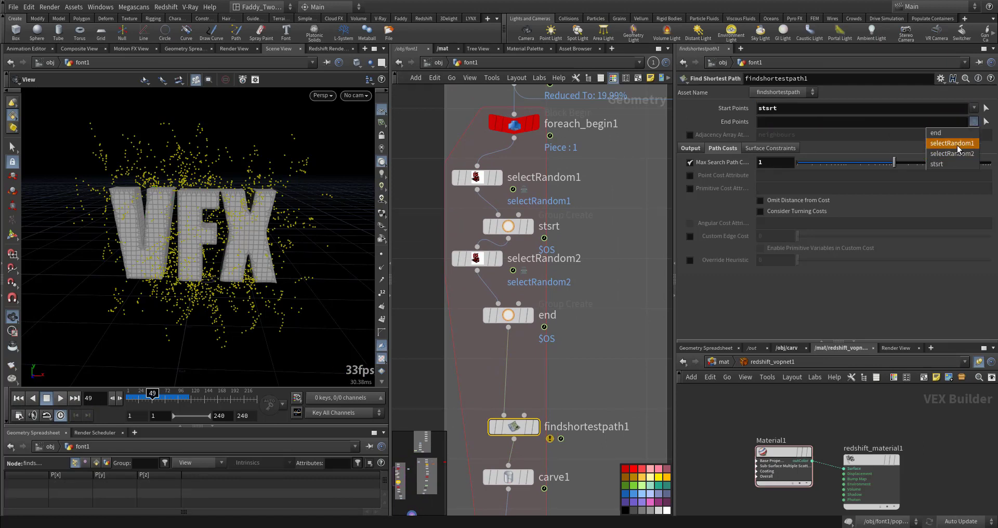
{"action": "left_click", "coordinate": [939, 133]}
{"action": "middle_click_drag", "start_coordinate": [637, 397], "coordinate": [602, 268]}
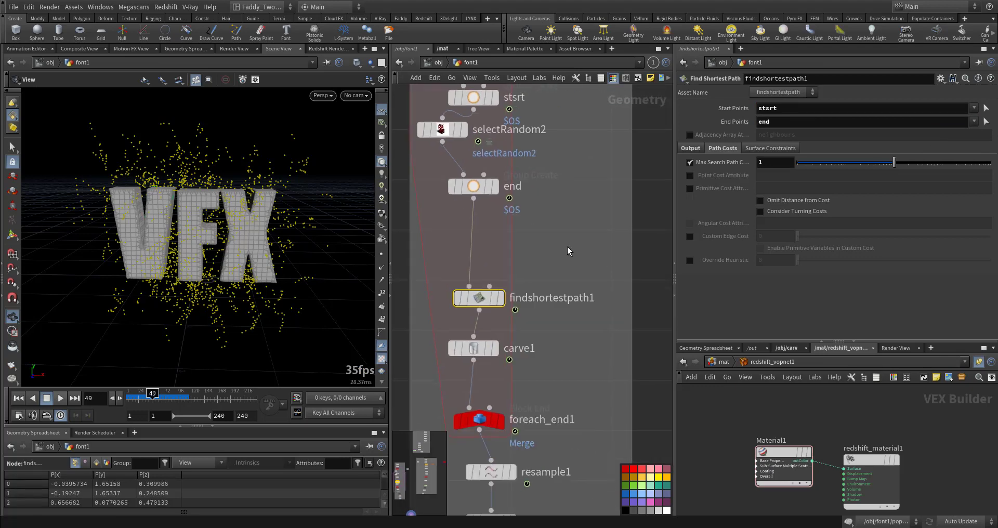
{"action": "key", "text": "ctrl+Up"}
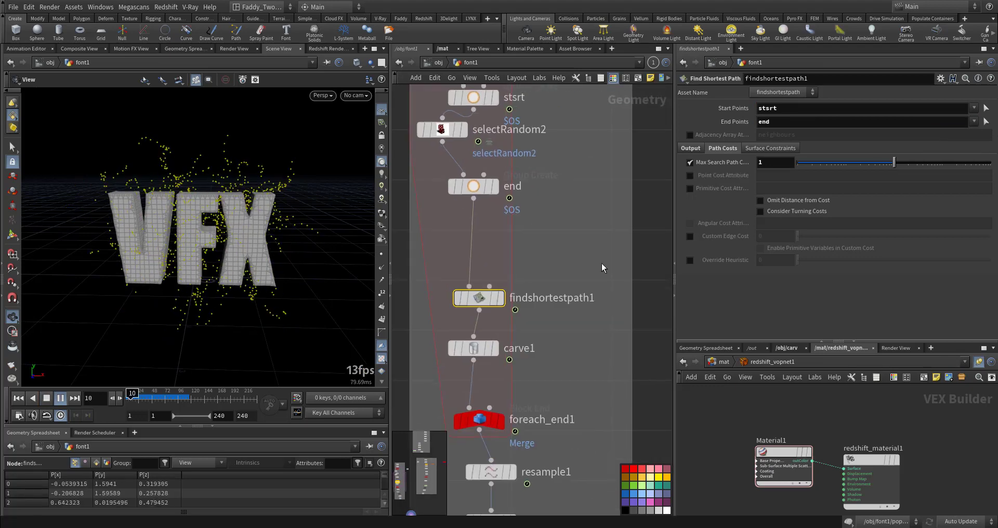
{"action": "key", "text": "ctrl+Up"}
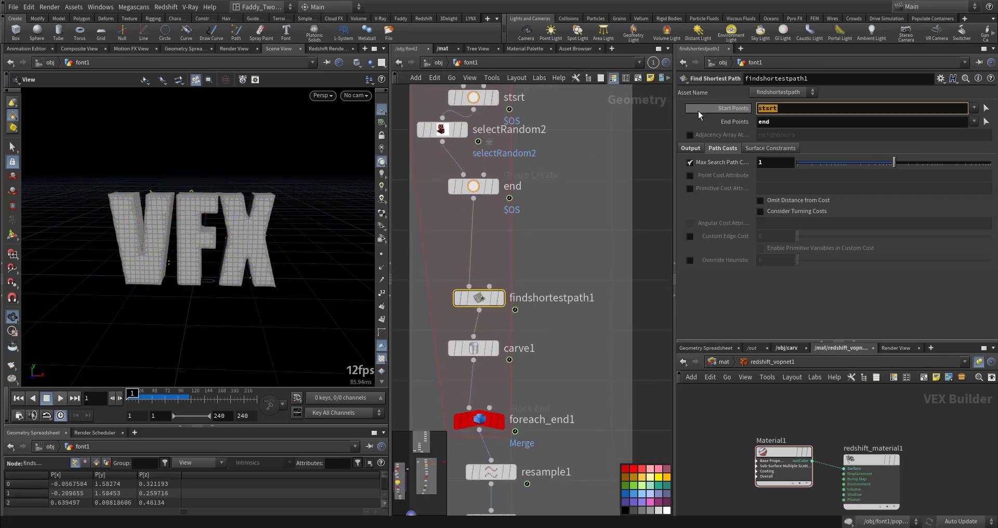
Step: Set findshortestpath1's Start Points to selectRandom1 and its End Points to selectRandom2
{"action": "key", "text": "BackSpace"}
{"action": "left_click_drag", "start_coordinate": [803, 123], "coordinate": [739, 123]}
{"action": "key", "text": "BackSpace"}
{"action": "left_click", "coordinate": [974, 109]}
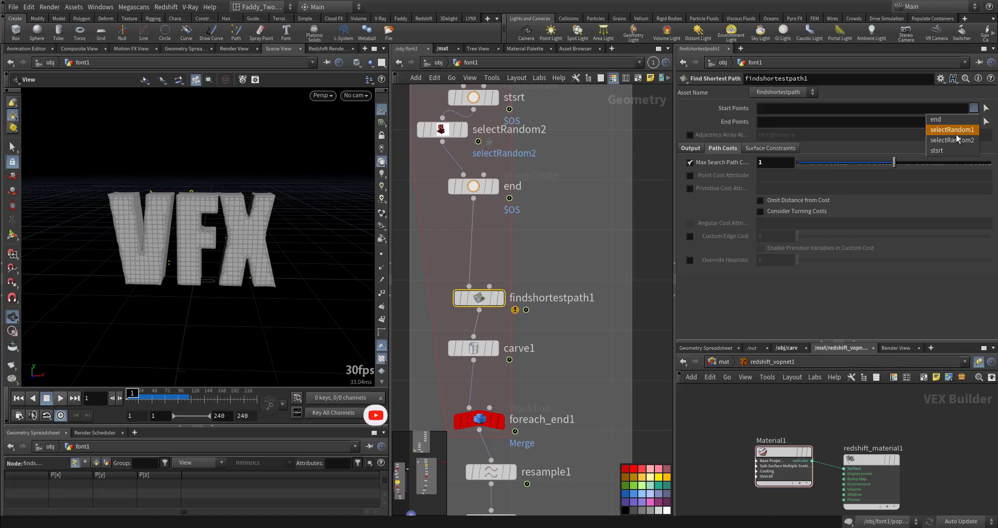
{"action": "left_click", "coordinate": [956, 131]}
{"action": "left_click", "coordinate": [974, 121]}
{"action": "left_click", "coordinate": [927, 156]}
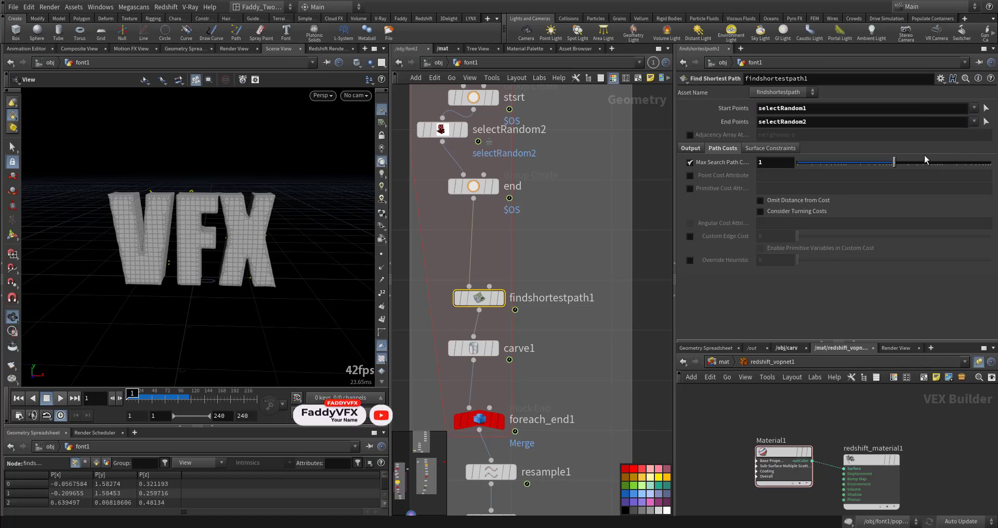
Step: Display foreach_end1 and play the animation to check the carved lines on their own
{"action": "left_click", "coordinate": [548, 241]}
{"action": "middle_click_drag", "start_coordinate": [555, 388], "coordinate": [556, 280]}
{"action": "left_click", "coordinate": [501, 313]}
{"action": "key", "text": "Up"}
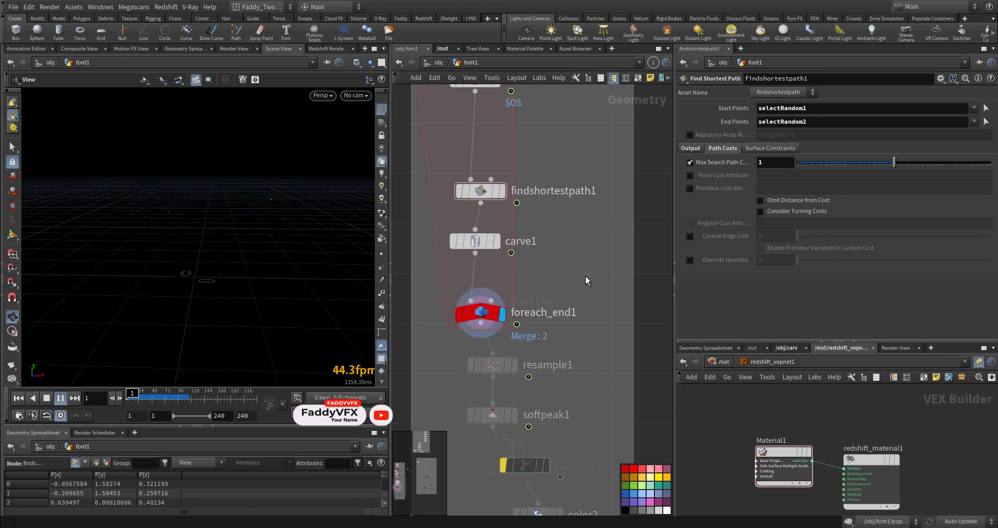
{"action": "key", "text": "Up"}
{"action": "middle_click_drag", "start_coordinate": [562, 230], "coordinate": [567, 299]}
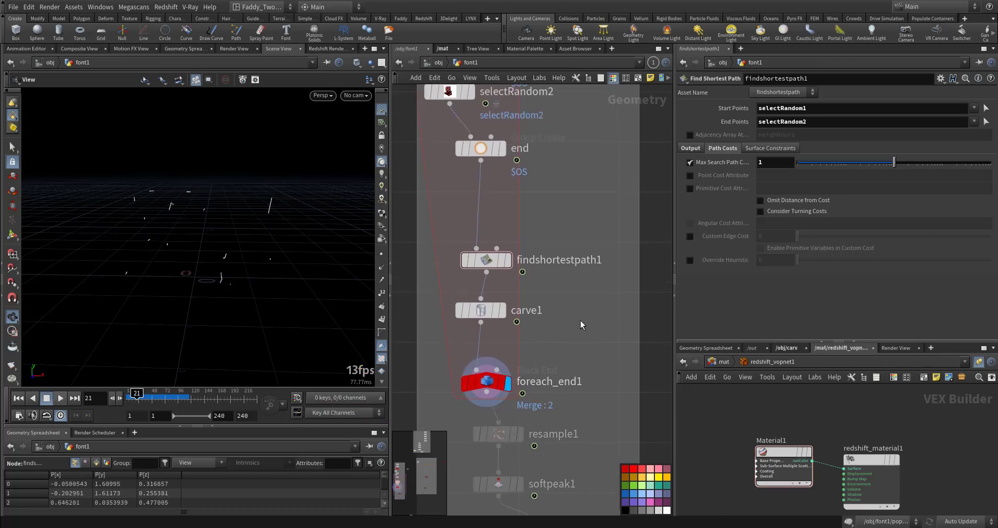
Step: Adjust the Amount and Seed of selectRandom2 to change the random end points
{"action": "middle_click_drag", "start_coordinate": [463, 220], "coordinate": [485, 297]}
{"action": "left_click", "coordinate": [491, 227]}
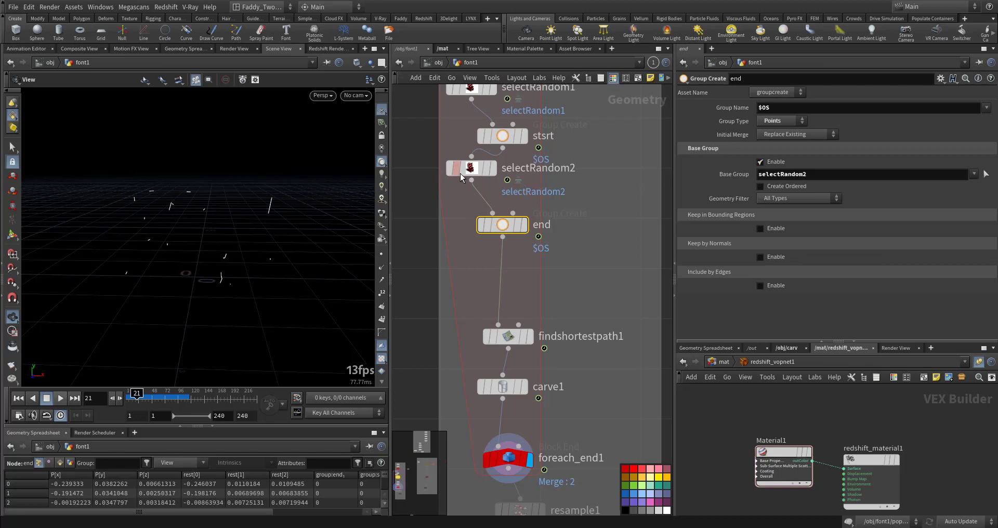
{"action": "left_click", "coordinate": [471, 168]}
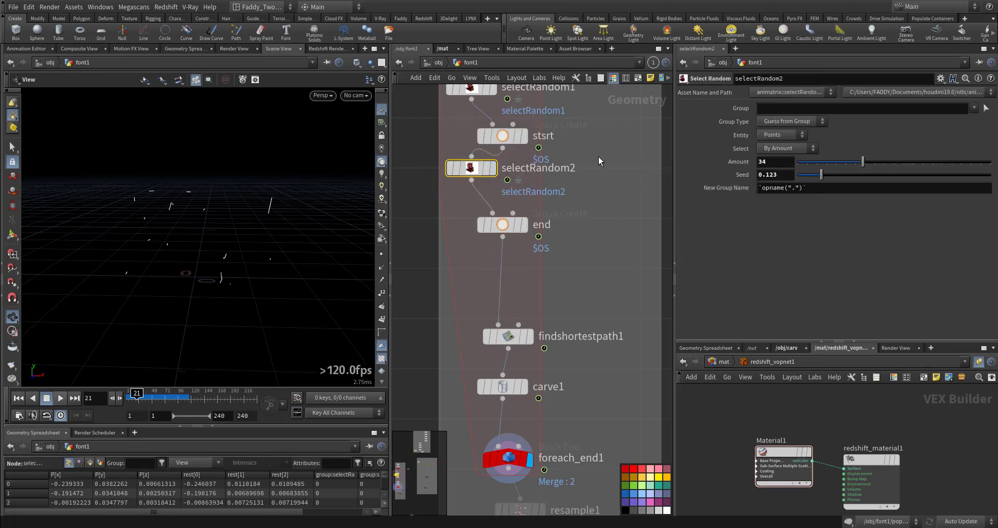
{"action": "left_click_drag", "start_coordinate": [819, 162], "coordinate": [859, 179]}
Step: Set selectRandom1's Amount to 70 and its Seed to 0.178
{"action": "middle_click_drag", "start_coordinate": [590, 205], "coordinate": [577, 283]}
{"action": "left_click", "coordinate": [470, 165]}
{"action": "left_click_drag", "start_coordinate": [818, 160], "coordinate": [932, 165]}
{"action": "left_click_drag", "start_coordinate": [854, 177], "coordinate": [832, 178]}
Step: Display merge1 and play the animation from the start to check the lines together with the text and particles
{"action": "middle_click_drag", "start_coordinate": [546, 452], "coordinate": [491, 89]}
{"action": "middle_click_drag", "start_coordinate": [650, 322], "coordinate": [557, 127]}
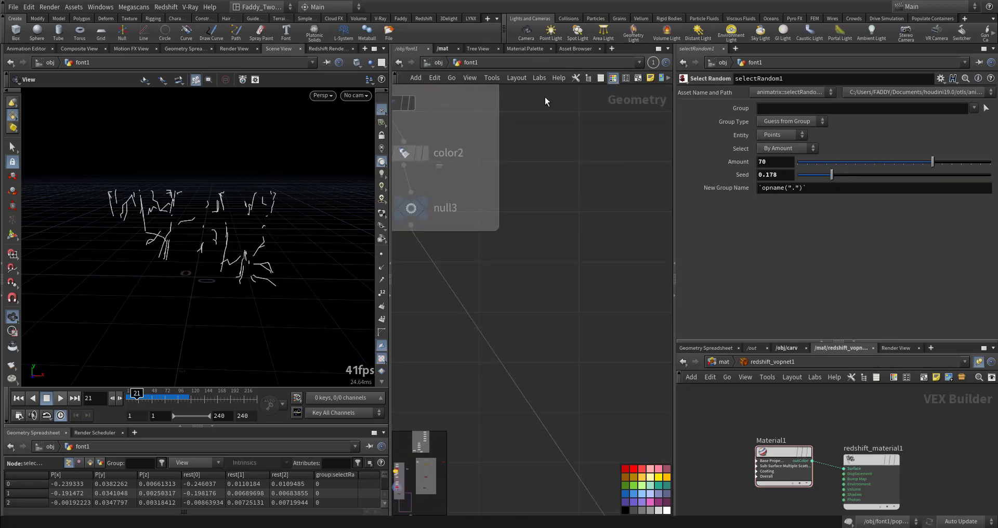
{"action": "scroll", "coordinate": [558, 135], "scroll_direction": "down", "scroll_amount": 5}
{"action": "middle_click_drag", "start_coordinate": [564, 224], "coordinate": [496, 163]}
{"action": "scroll", "coordinate": [552, 246], "scroll_direction": "up", "scroll_amount": 4}
{"action": "left_click", "coordinate": [500, 218]}
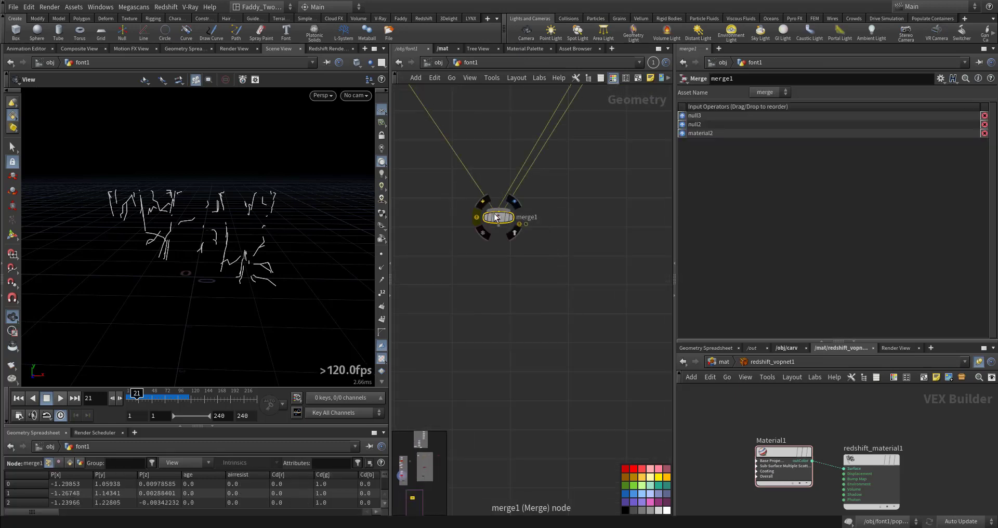
{"action": "key", "text": "r"}
{"action": "left_click", "coordinate": [494, 218]}
{"action": "key", "text": "ctrl+Up"}
{"action": "key", "text": "Up"}
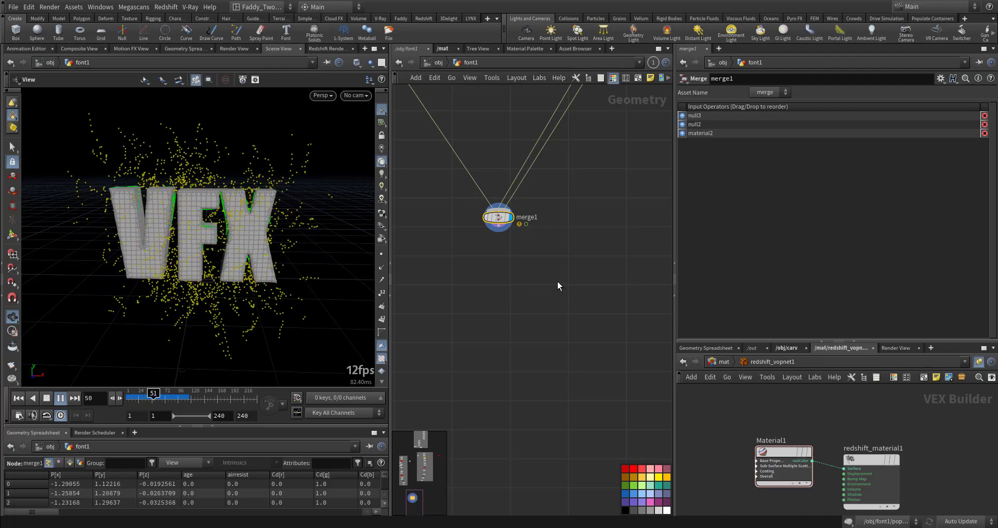
{"action": "key", "text": "Up"}
Step: Orbit around the merged text effect and switch the viewport to look through cam01
{"action": "left_click_drag", "start_coordinate": [222, 238], "coordinate": [213, 226]}
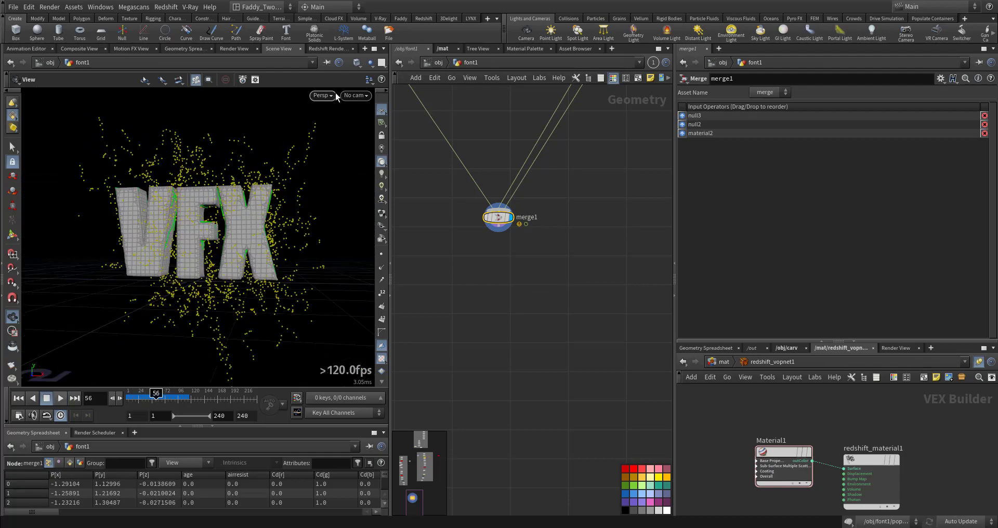
{"action": "left_click", "coordinate": [356, 95]}
{"action": "left_click", "coordinate": [357, 144]}
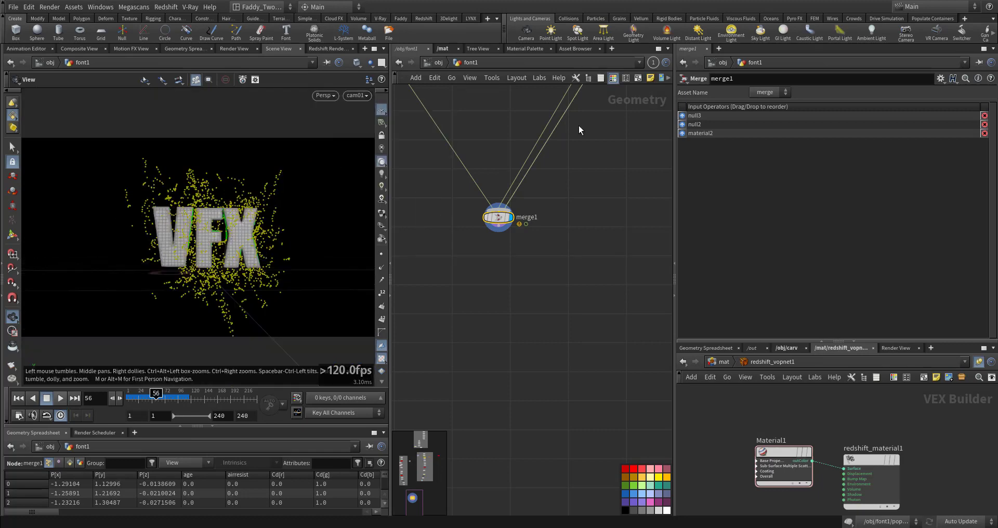
Step: Enter the pop object and examine add1's By Attribute polygon settings and the material assigned in material1
{"action": "left_click", "coordinate": [439, 62]}
{"action": "left_click", "coordinate": [507, 180]}
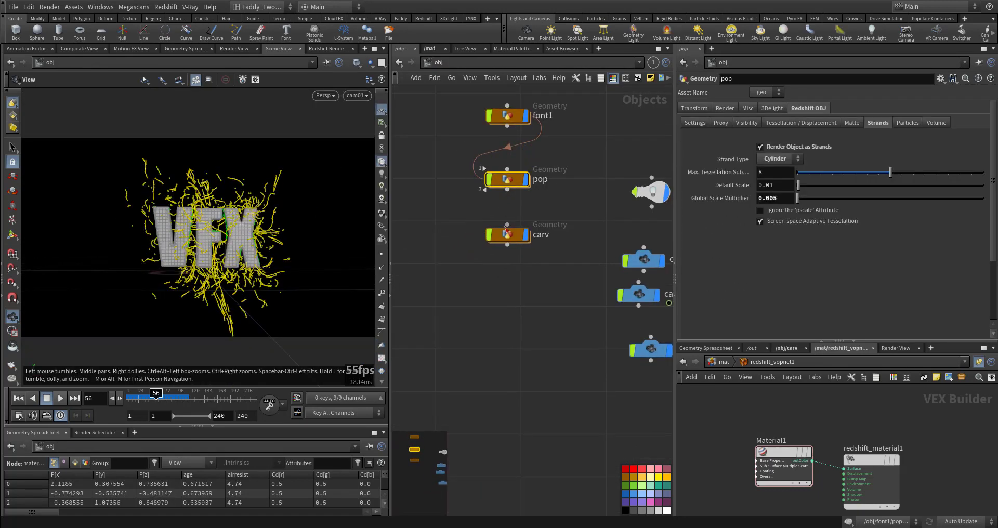
{"action": "double_click", "coordinate": [507, 179]}
{"action": "middle_click_drag", "start_coordinate": [605, 328], "coordinate": [613, 281]}
{"action": "left_click", "coordinate": [588, 233]}
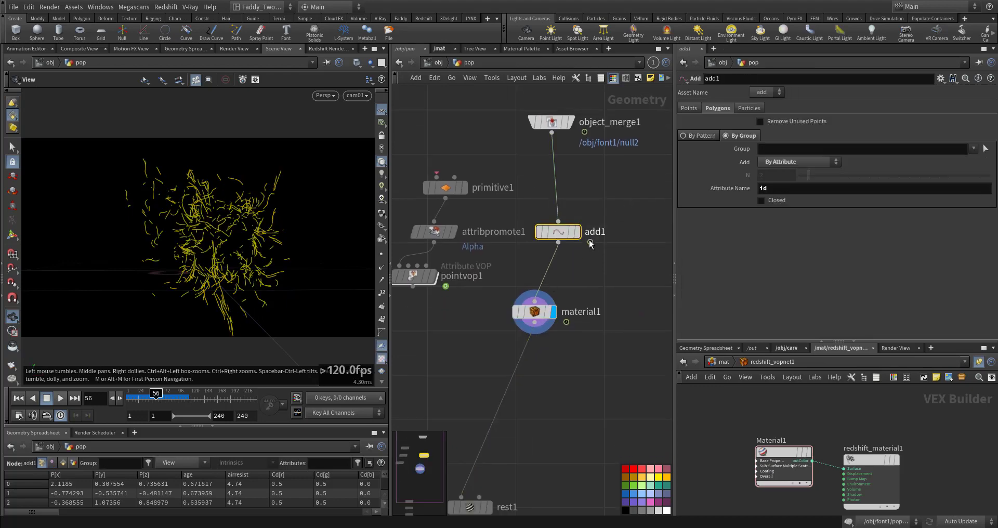
{"action": "left_click", "coordinate": [577, 232]}
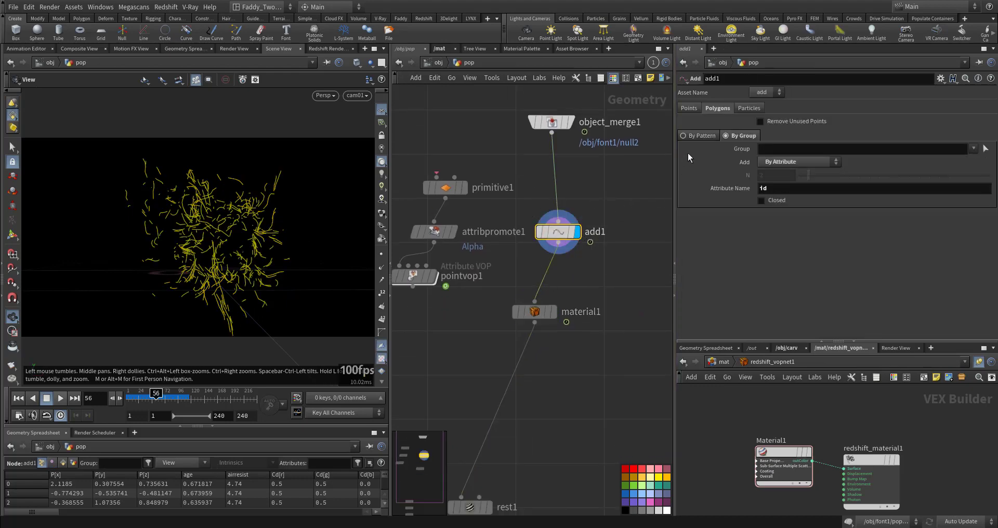
{"action": "left_click", "coordinate": [549, 313]}
{"action": "left_click", "coordinate": [541, 312]}
{"action": "middle_click_drag", "start_coordinate": [522, 357], "coordinate": [564, 345]}
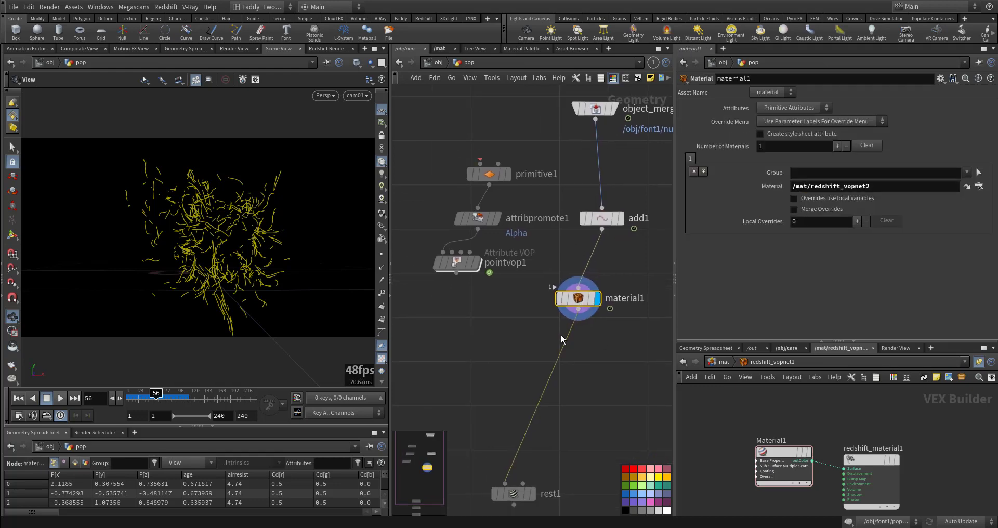
Step: Review the Redshift strand settings of the pop and carv objects and inspect material3 inside carv
{"action": "left_click", "coordinate": [438, 62]}
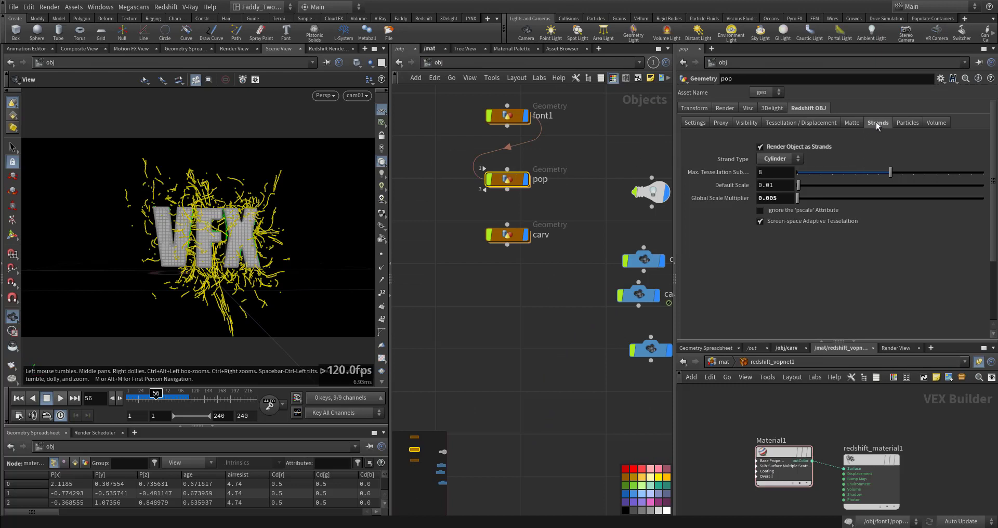
{"action": "left_click", "coordinate": [507, 234]}
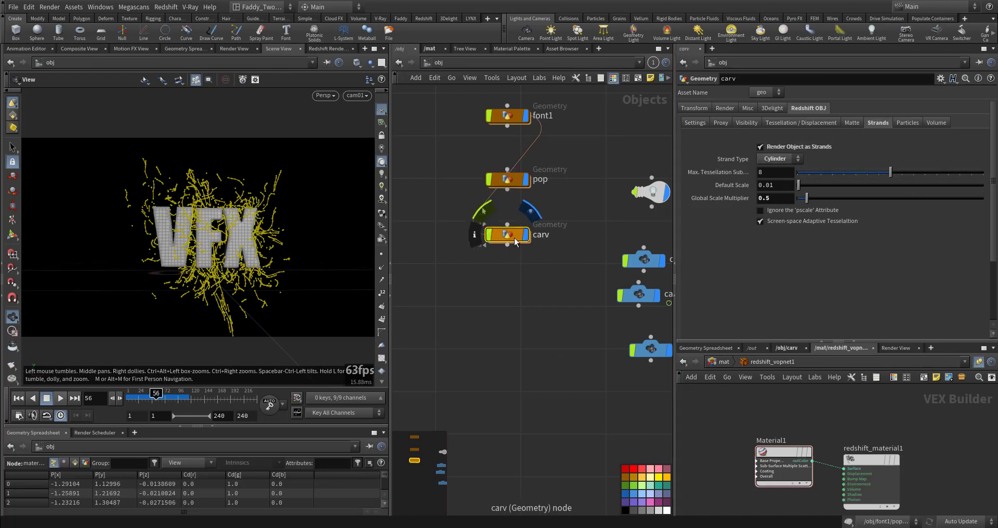
{"action": "double_click", "coordinate": [493, 237]}
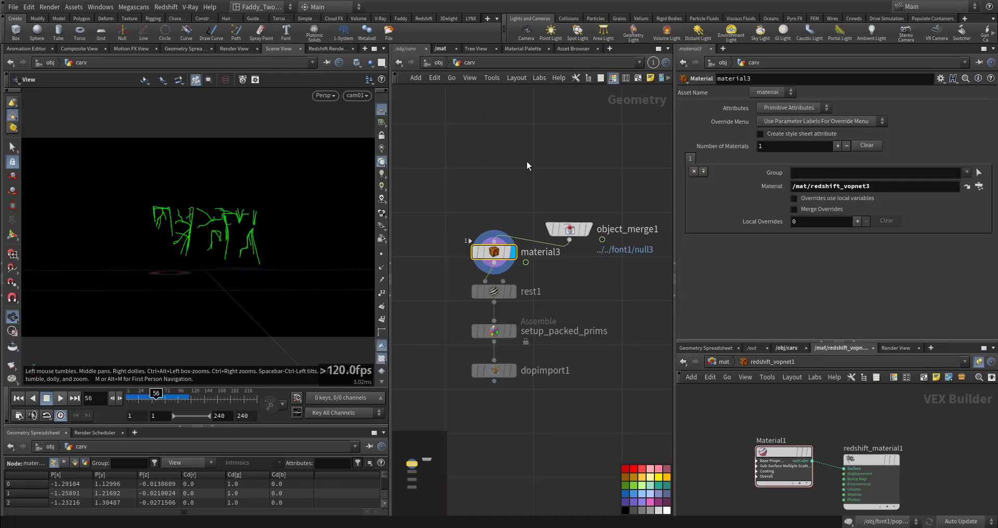
{"action": "left_click", "coordinate": [439, 63]}
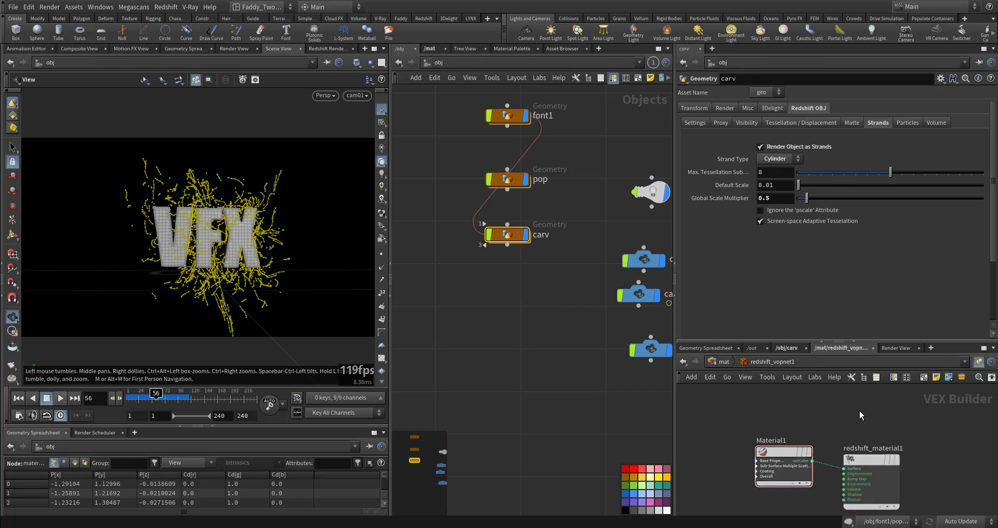
Step: Open redshift_vopnet2 in the material network and examine Material1's overall emission settings
{"action": "left_click", "coordinate": [722, 362]}
{"action": "middle_click_drag", "start_coordinate": [725, 445], "coordinate": [754, 354]}
{"action": "double_click", "coordinate": [812, 415]}
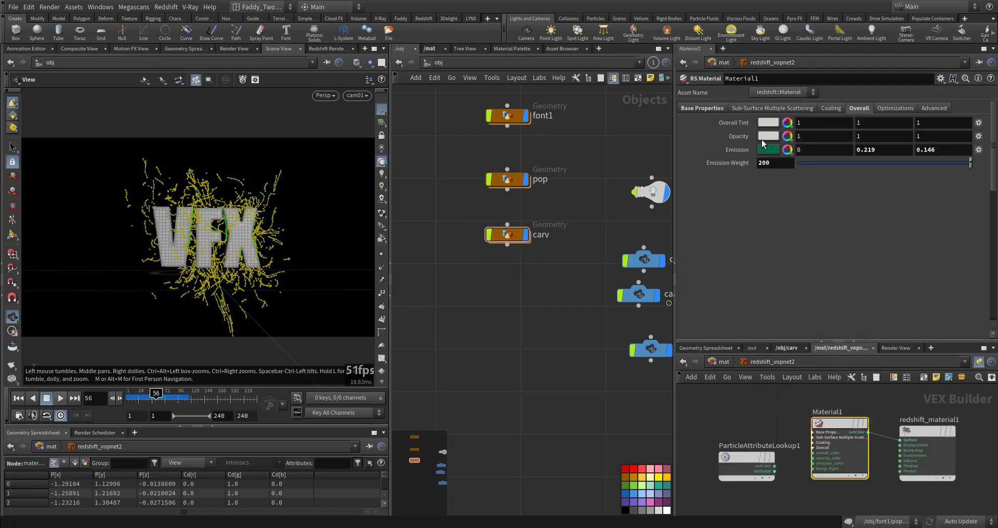
Step: Set Material1's emission weight to 200 and change its emission color to purple (0.5, 0, 1)
{"action": "left_click", "coordinate": [763, 163]}
{"action": "type", "text": "200"}
{"action": "key", "text": "Return"}
{"action": "left_click", "coordinate": [774, 152]}
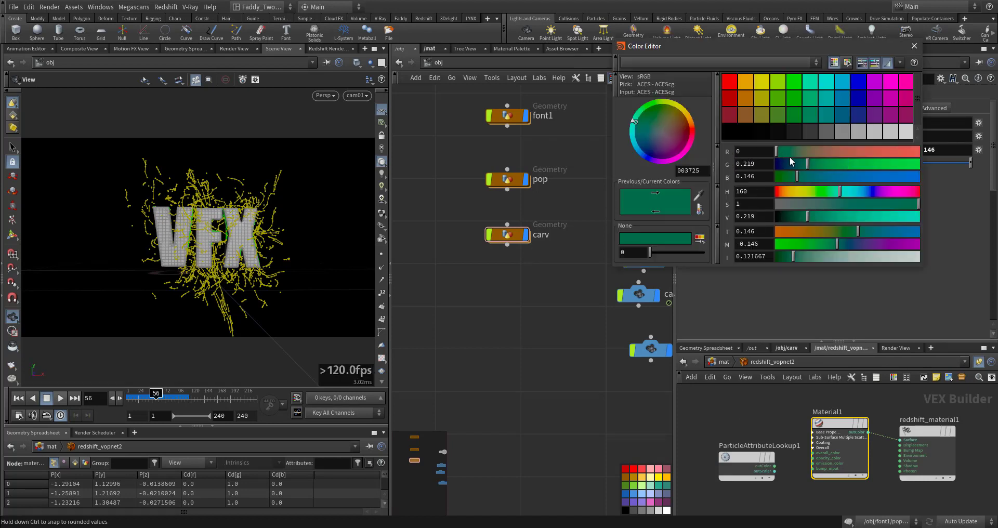
{"action": "left_click", "coordinate": [791, 164]}
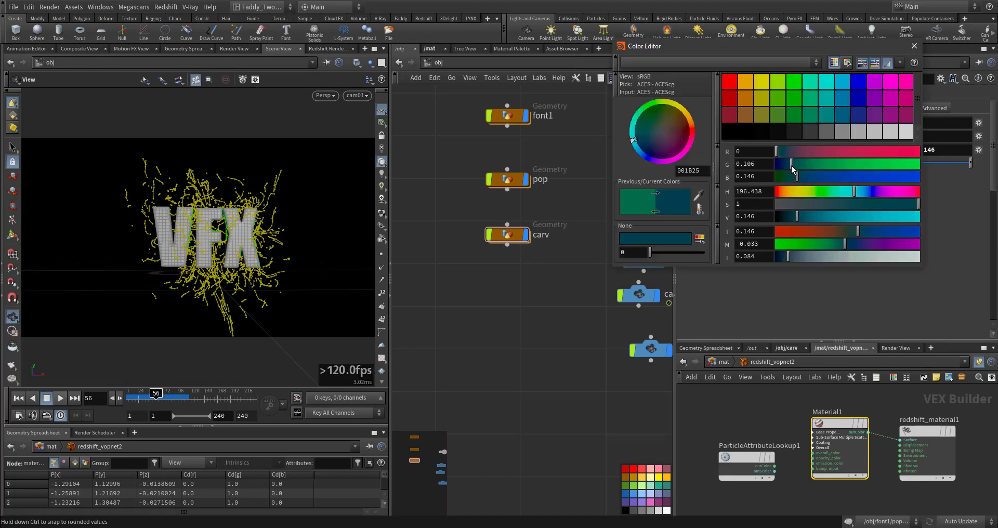
{"action": "left_click", "coordinate": [875, 84]}
{"action": "left_click", "coordinate": [913, 46]}
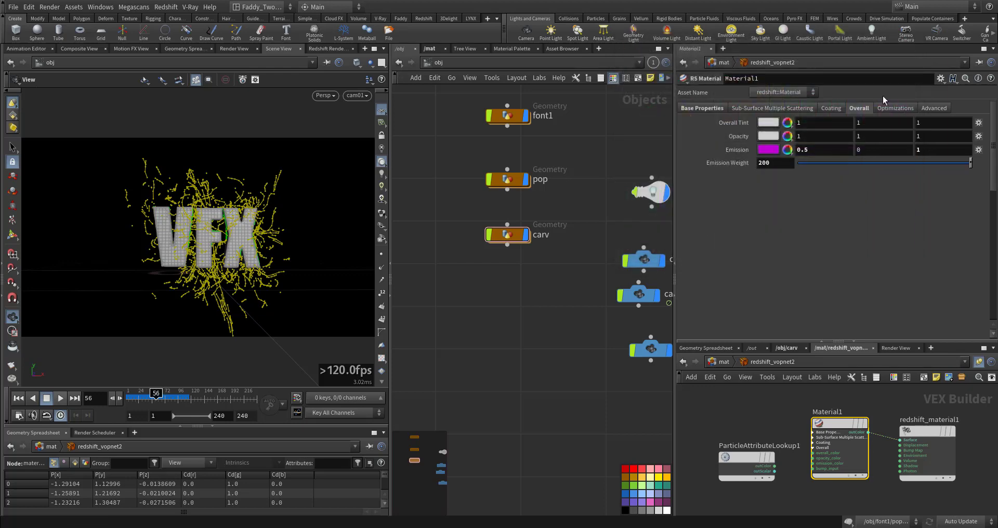
Step: Open Material1 inside redshift_vopnet3 and set its emission weight to 700
{"action": "left_click", "coordinate": [709, 108]}
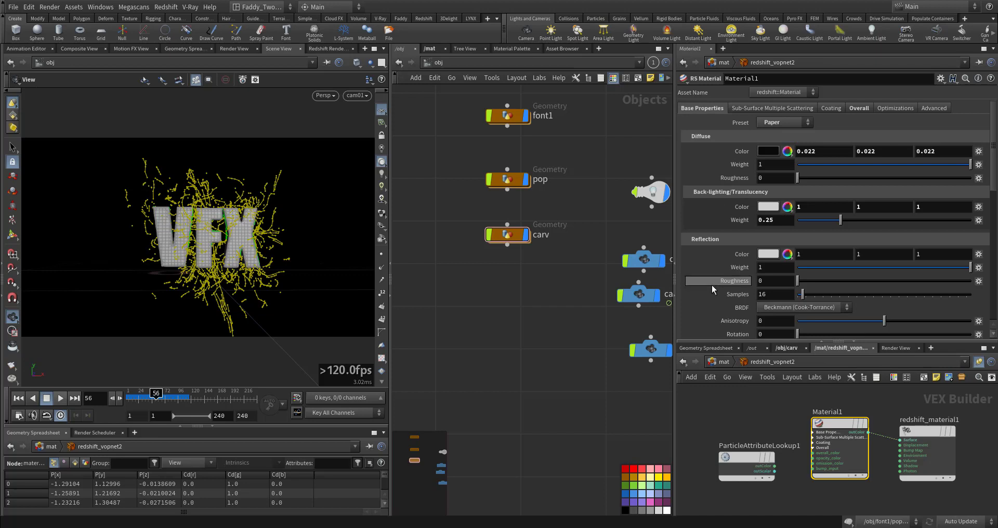
{"action": "left_click", "coordinate": [722, 362]}
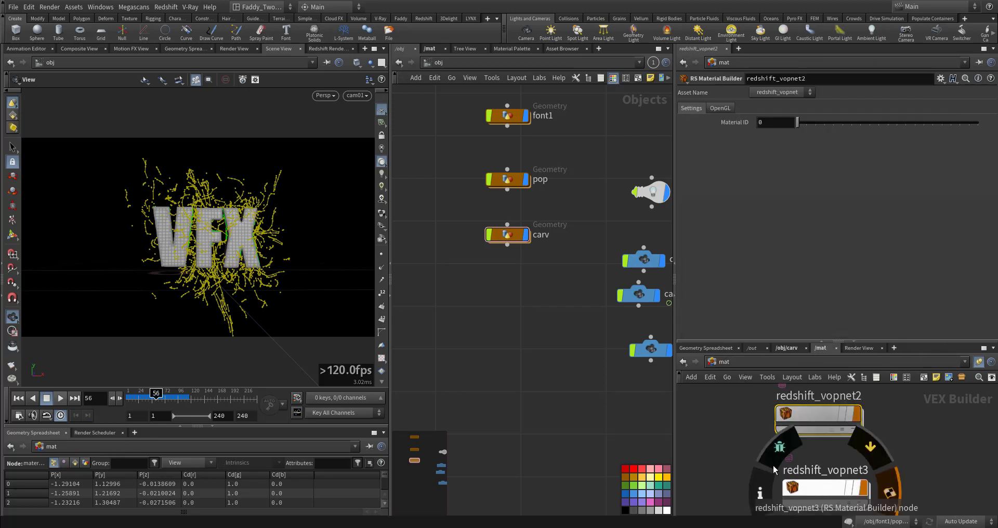
{"action": "double_click", "coordinate": [797, 431]}
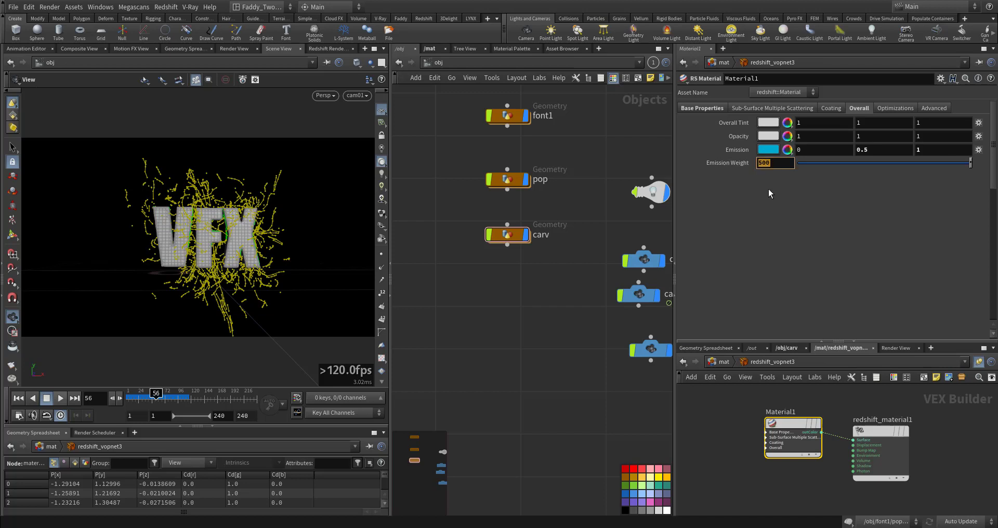
{"action": "type", "text": "700"}
{"action": "key", "text": "Return"}
Step: Review the camera nodes in the object network and the Redshift ROP nodes in the output network
{"action": "middle_click_drag", "start_coordinate": [566, 292], "coordinate": [476, 317]}
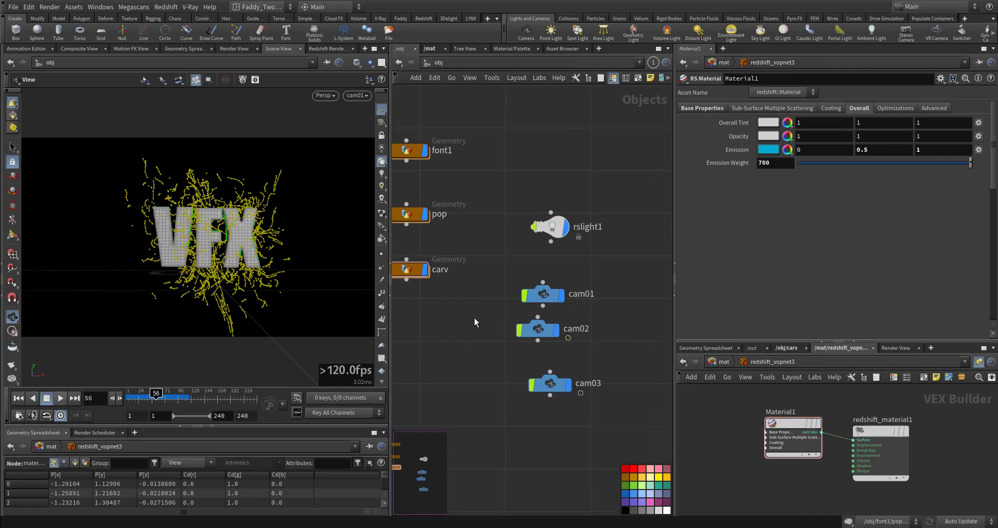
{"action": "left_click", "coordinate": [759, 351]}
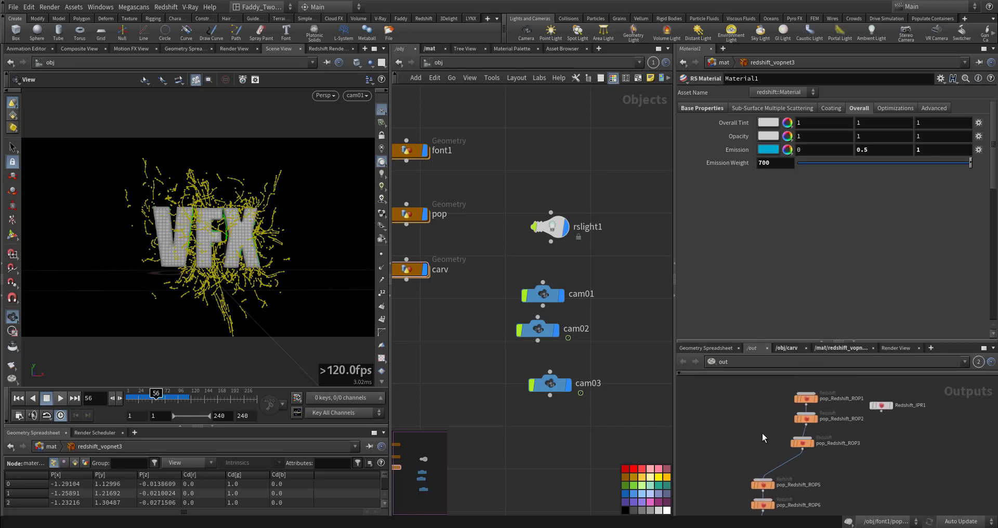
{"action": "mouse_move", "coordinate": [763, 434]}
{"action": "middle_mouse_down"}
{"action": "mouse_move", "coordinate": [746, 449]}
{"action": "mouse_move", "coordinate": [746, 344]}
{"action": "mouse_move", "coordinate": [758, 422]}
{"action": "middle_mouse_up"}
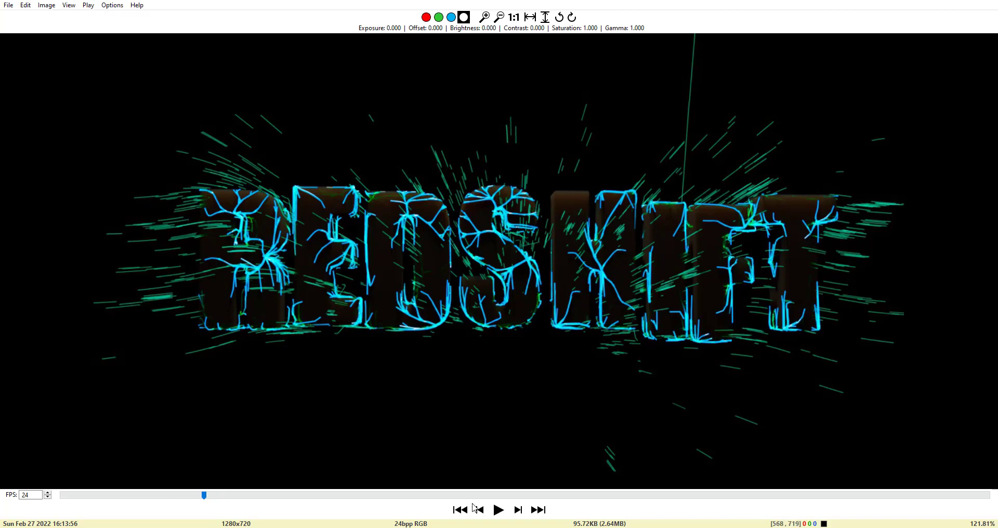
Step: Play the rendered REDSHIFT text sequence in the image player, pause it and inspect the frame up close
{"action": "left_click", "coordinate": [499, 509]}
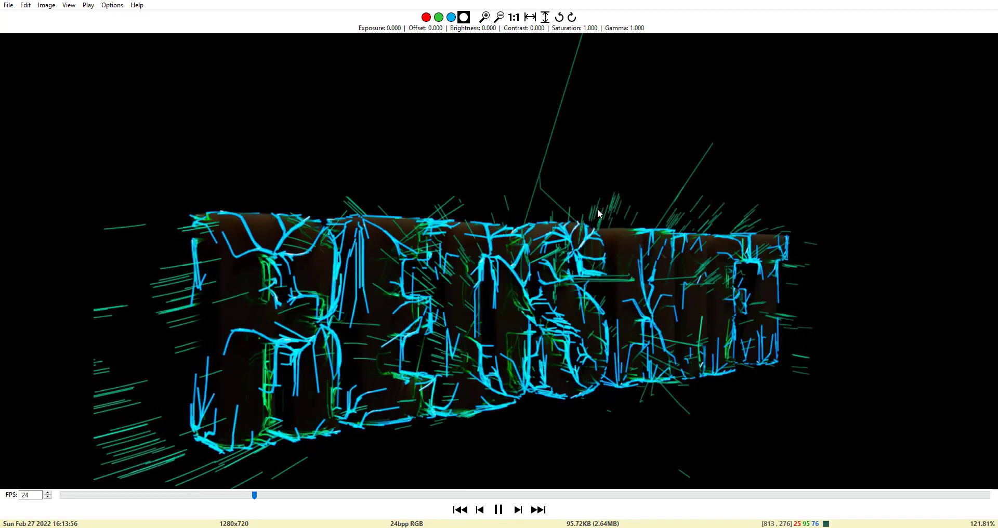
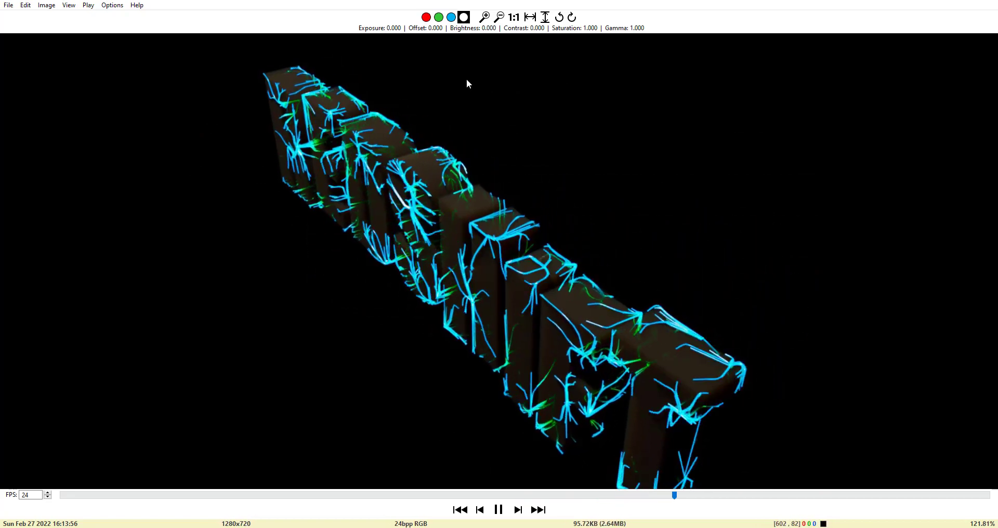
{"action": "left_click", "coordinate": [498, 510]}
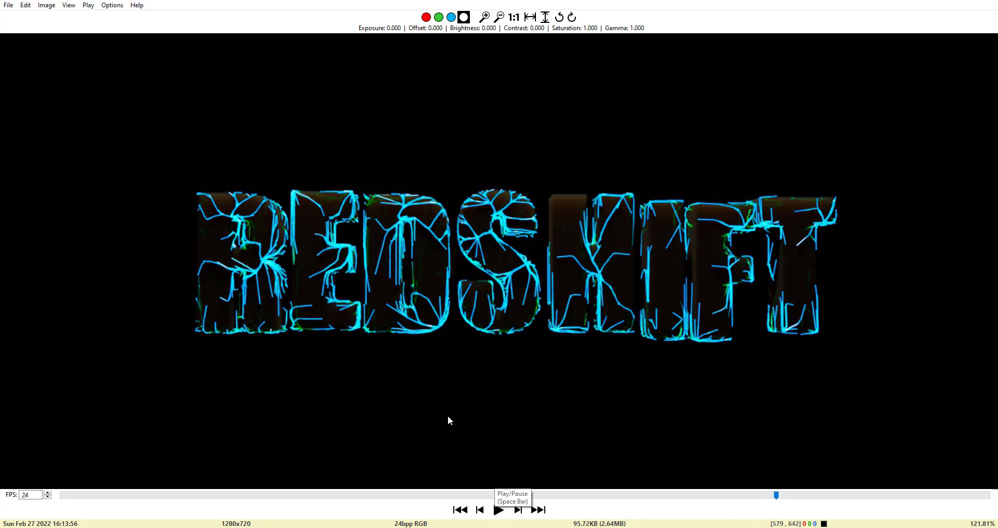
{"action": "scroll", "coordinate": [442, 400], "scroll_direction": "up", "scroll_amount": 2}
{"action": "scroll", "coordinate": [447, 385], "scroll_direction": "down", "scroll_amount": 3}
{"action": "scroll", "coordinate": [441, 379], "scroll_direction": "up", "scroll_amount": 2}
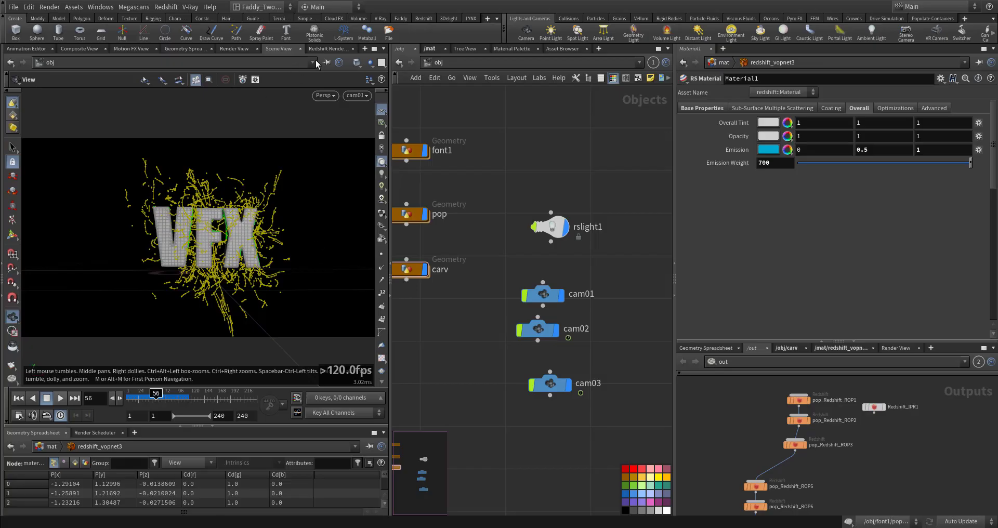
Step: Start a progressive Redshift render of the VFX text through cam01 in the Redshift render view
{"action": "left_click", "coordinate": [319, 49]}
{"action": "left_click", "coordinate": [168, 77]}
{"action": "left_click", "coordinate": [183, 96]}
{"action": "left_click", "coordinate": [30, 77]}
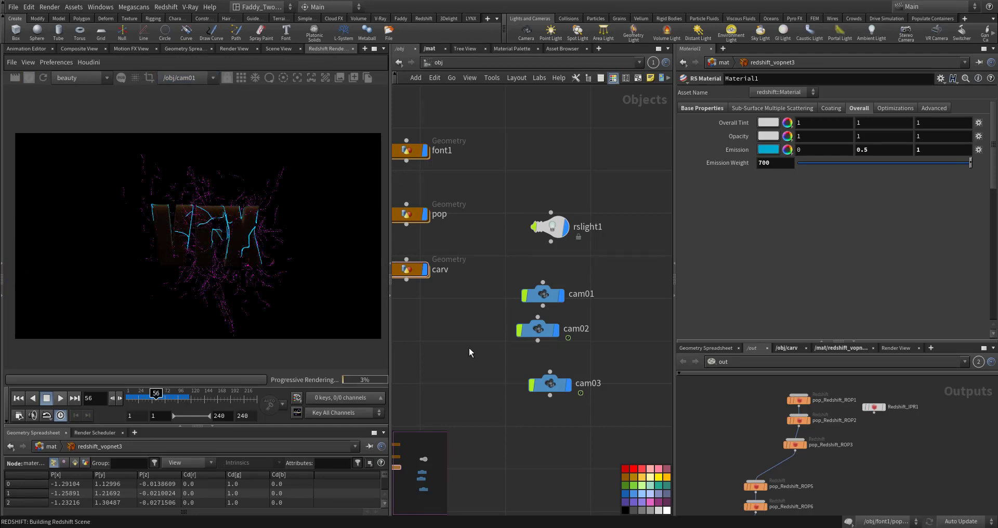
Step: Lock cam01 to the scene view, dolly it closer to the VFX text and return to the Redshift render view
{"action": "left_click", "coordinate": [279, 48]}
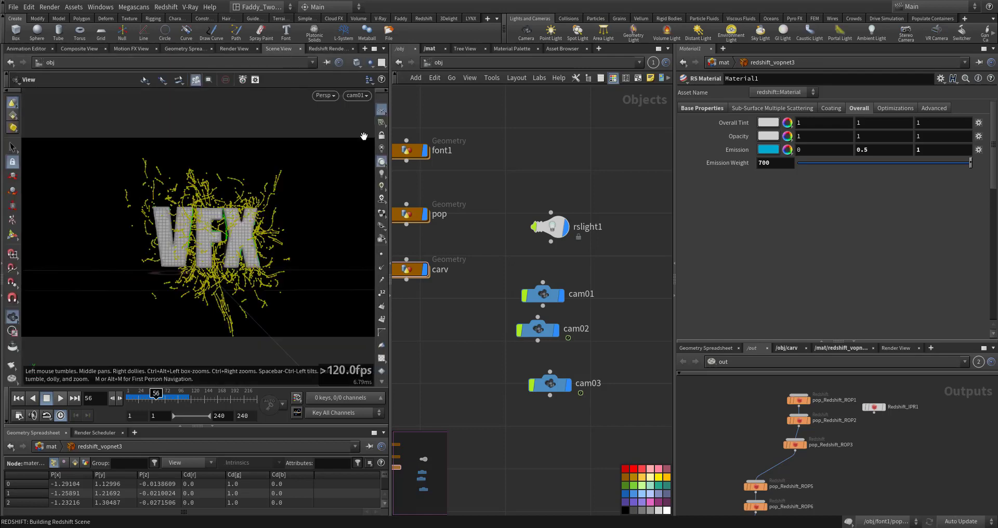
{"action": "left_click", "coordinate": [383, 137]}
{"action": "right_click_drag", "start_coordinate": [182, 233], "coordinate": [256, 229]}
{"action": "left_click", "coordinate": [323, 48]}
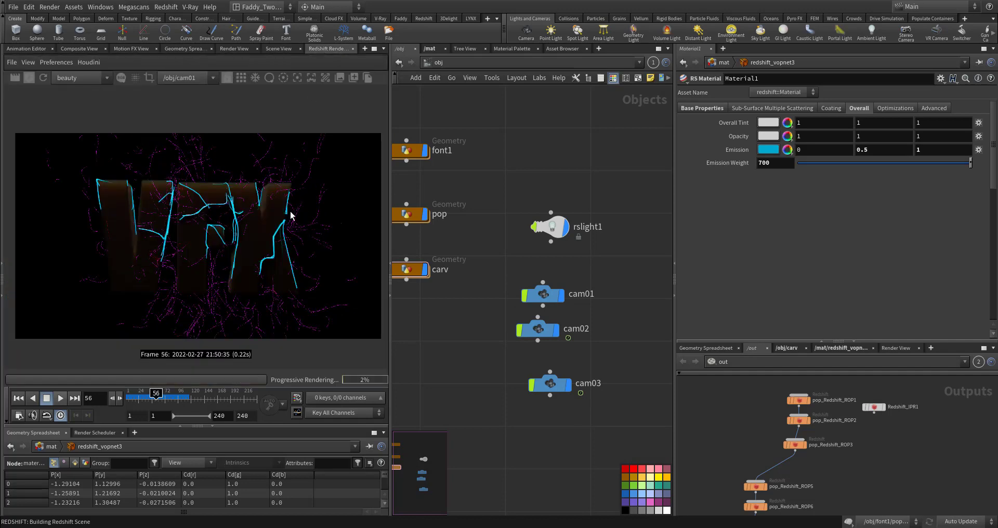
Step: Open Material1 inside redshift_vopnet1 and change its material preset to Glass
{"action": "left_click", "coordinate": [842, 348]}
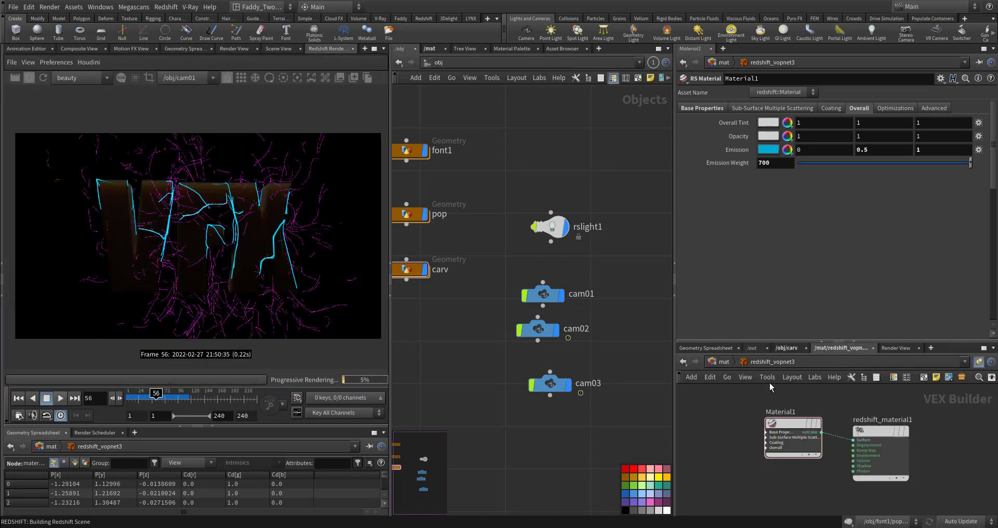
{"action": "left_click", "coordinate": [723, 361]}
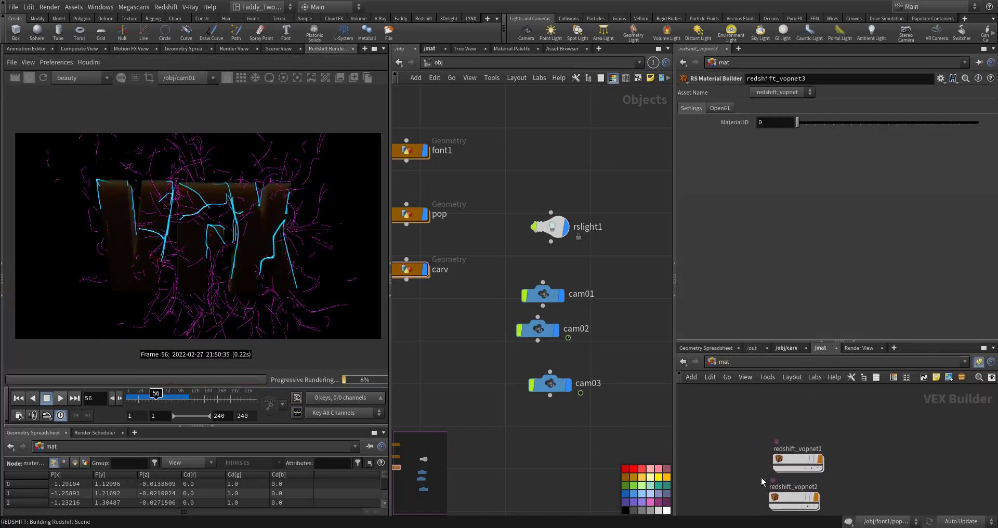
{"action": "double_click", "coordinate": [814, 460]}
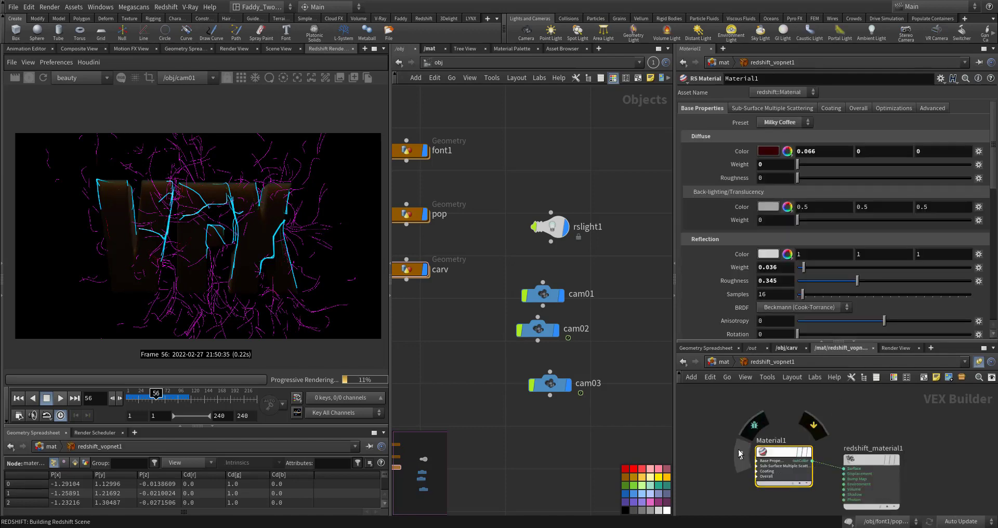
{"action": "left_click", "coordinate": [784, 123]}
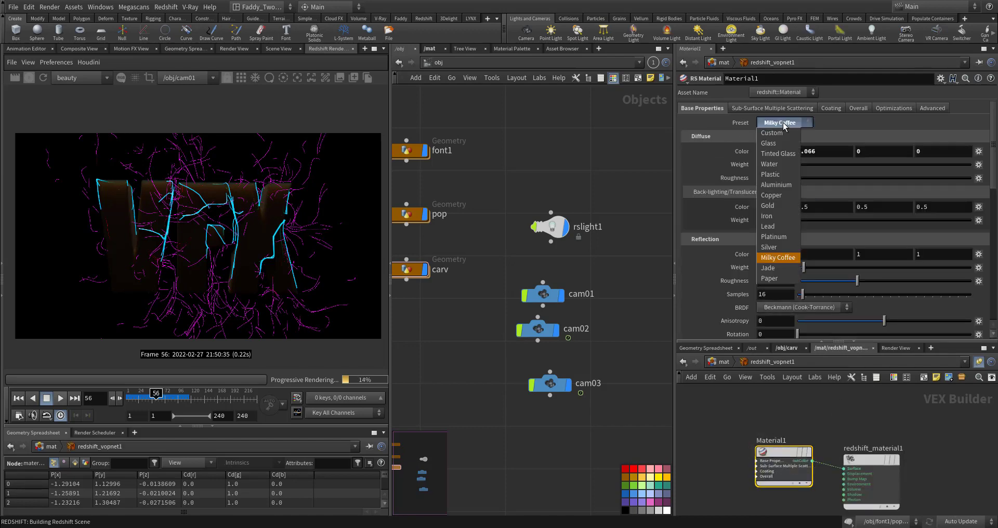
{"action": "left_click", "coordinate": [782, 139]}
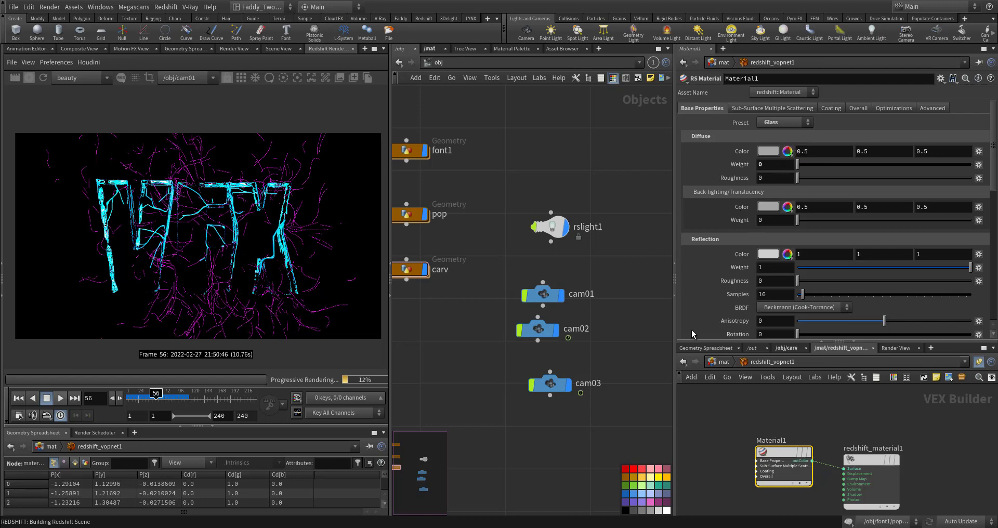
Step: Try the Water, Lead, Silver and Tinted Glass presets on Material1, ending back on Glass
{"action": "left_click", "coordinate": [783, 122]}
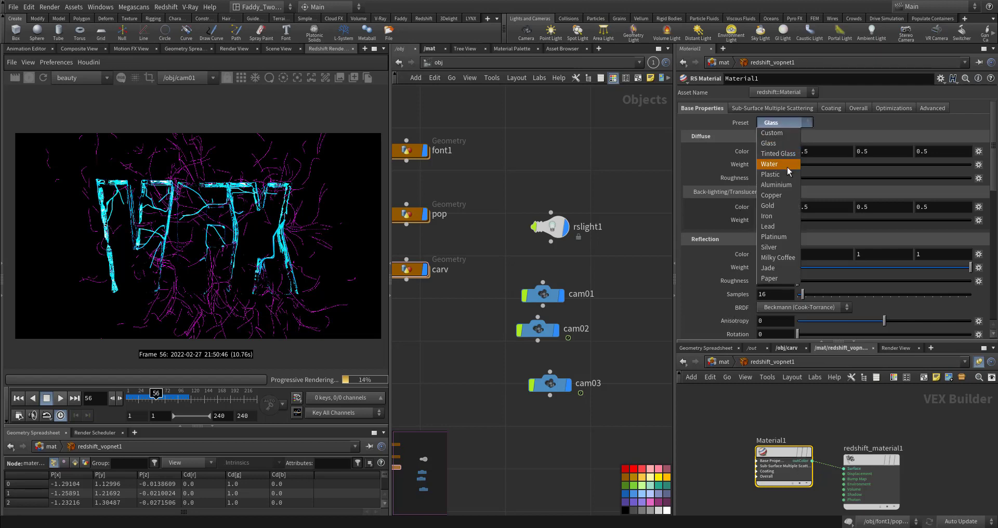
{"action": "left_click", "coordinate": [788, 170]}
{"action": "left_click", "coordinate": [795, 119]}
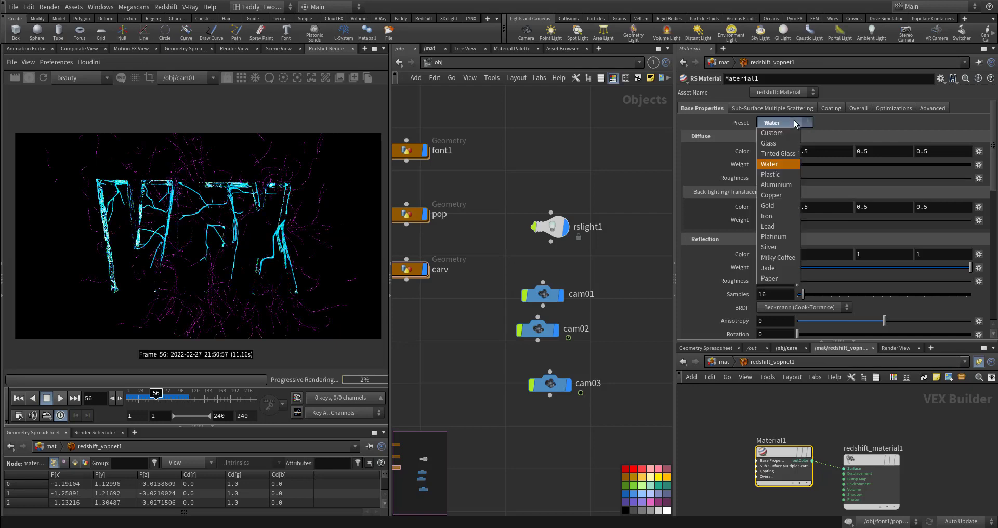
{"action": "left_click", "coordinate": [785, 225]}
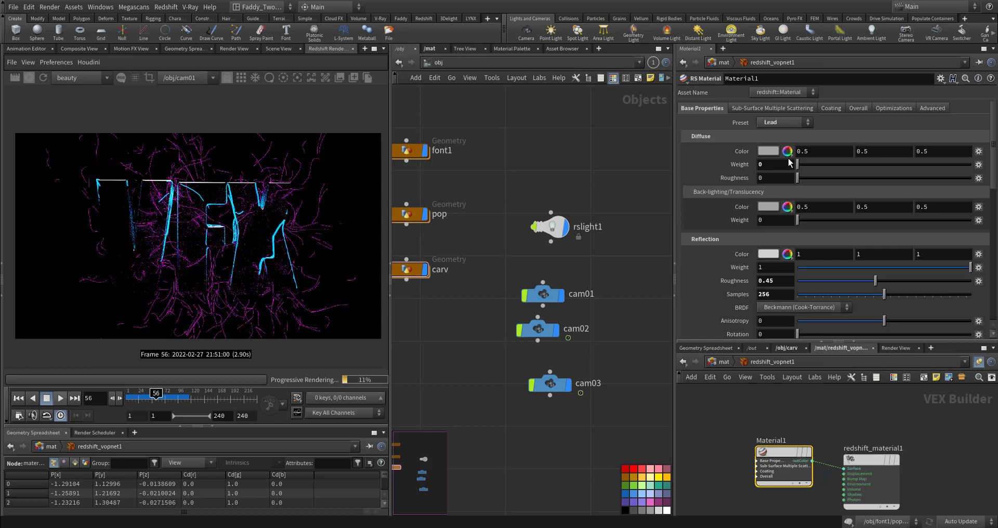
{"action": "left_click", "coordinate": [792, 123]}
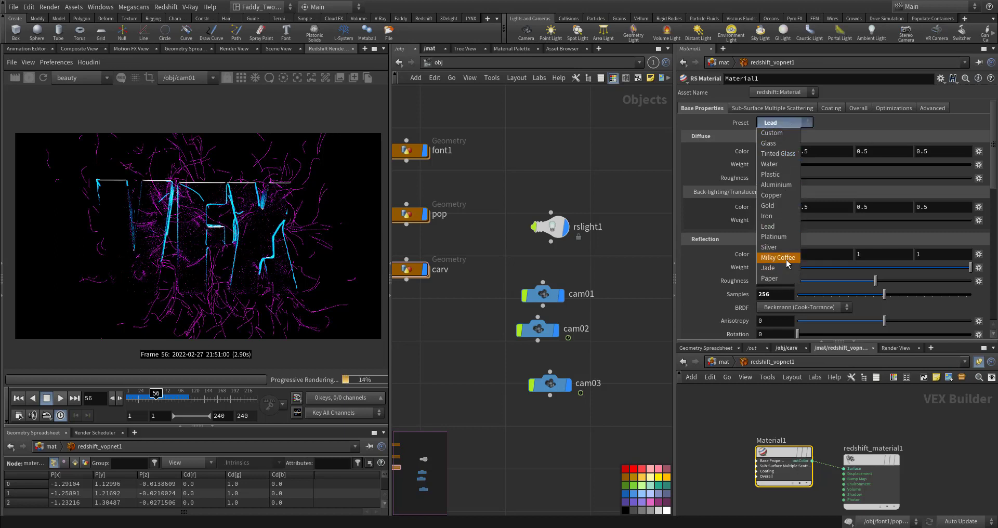
{"action": "left_click", "coordinate": [786, 247]}
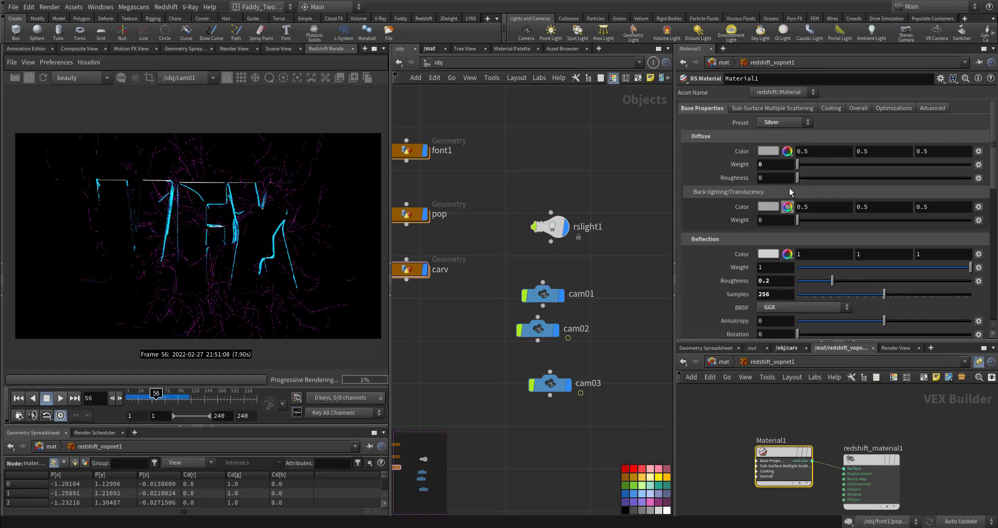
{"action": "left_click", "coordinate": [790, 123]}
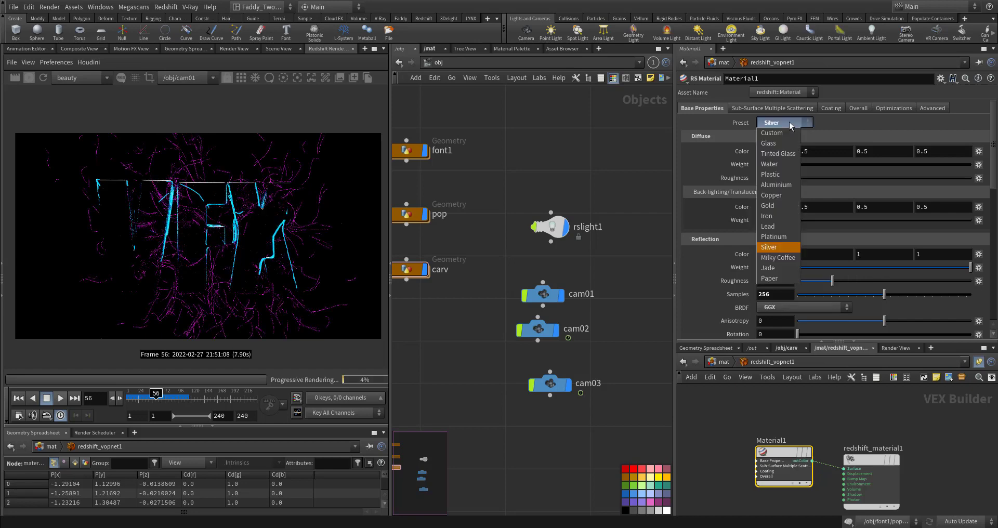
{"action": "left_click", "coordinate": [781, 148]}
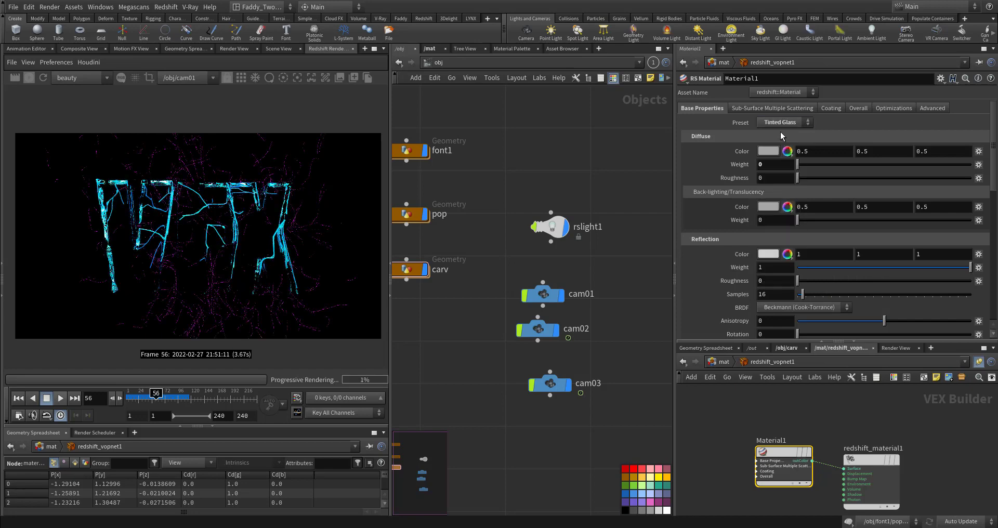
{"action": "left_click", "coordinate": [781, 125]}
{"action": "left_click", "coordinate": [788, 163]}
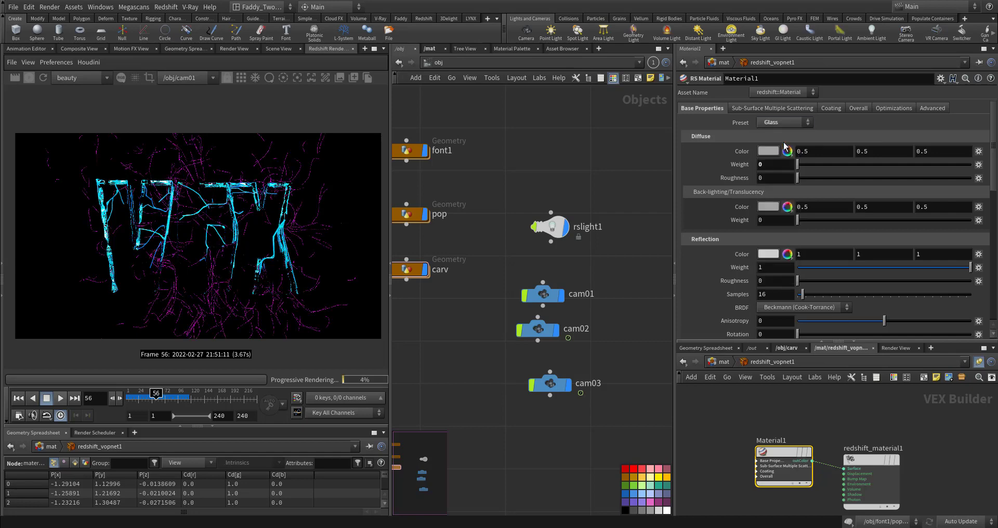
Step: Set Material1's diffuse color to olive (0.3, 0.3, 0.075) and its diffuse weight to 0.664
{"action": "left_click", "coordinate": [773, 153]}
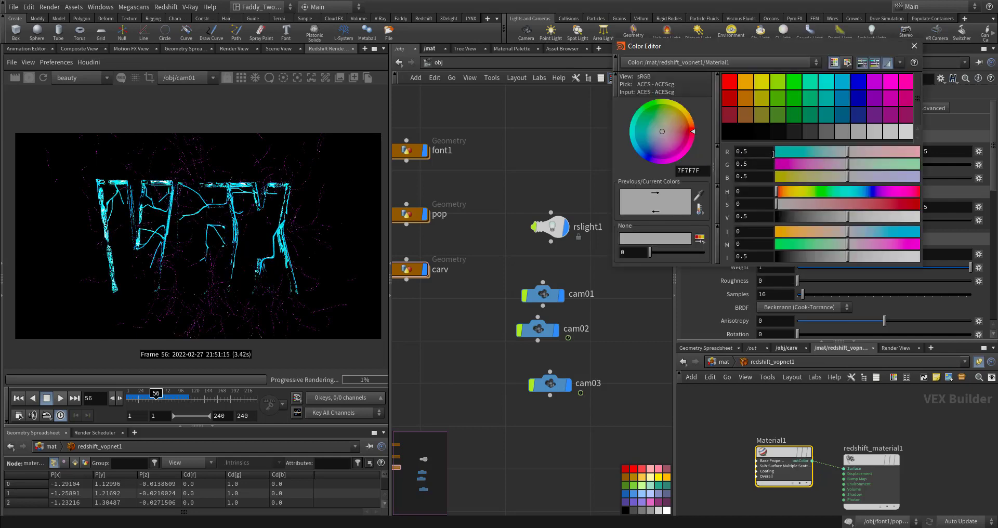
{"action": "left_click", "coordinate": [763, 114]}
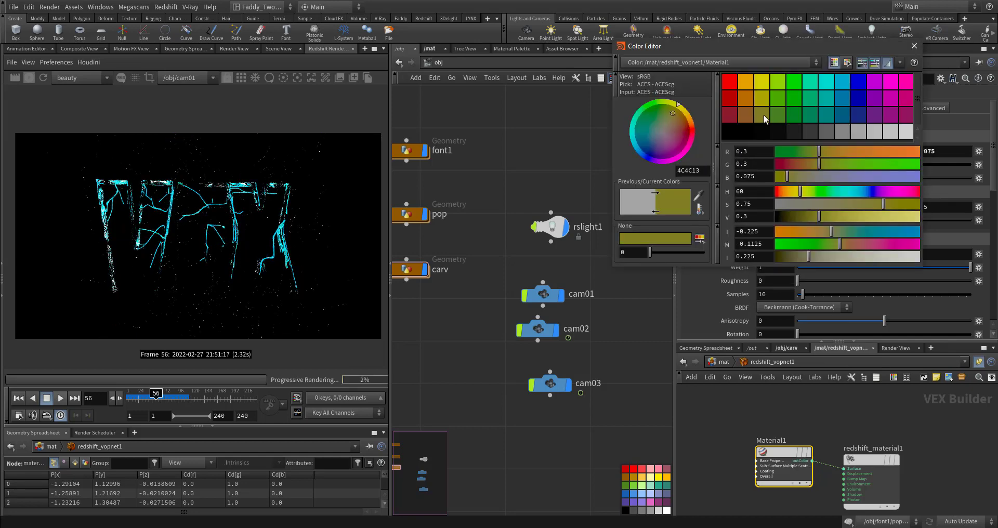
{"action": "left_click", "coordinate": [914, 46]}
{"action": "left_click", "coordinate": [913, 164]}
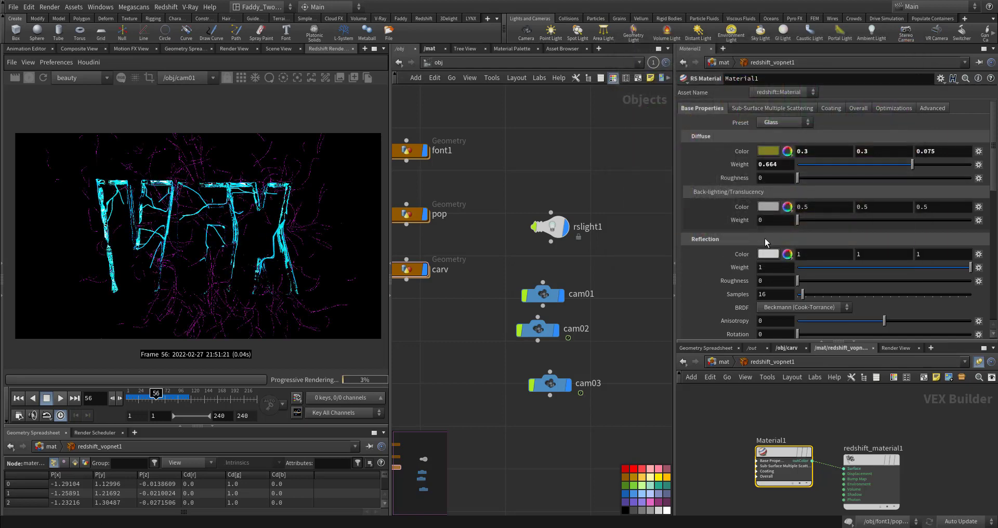
Step: Set Material1's back-lighting weight to 0 and its reflection roughness to 0.27
{"action": "left_click_drag", "start_coordinate": [850, 220], "coordinate": [790, 223]}
{"action": "scroll", "coordinate": [726, 285], "scroll_direction": "down", "scroll_amount": 2}
{"action": "scroll", "coordinate": [727, 286], "scroll_direction": "down", "scroll_amount": 2}
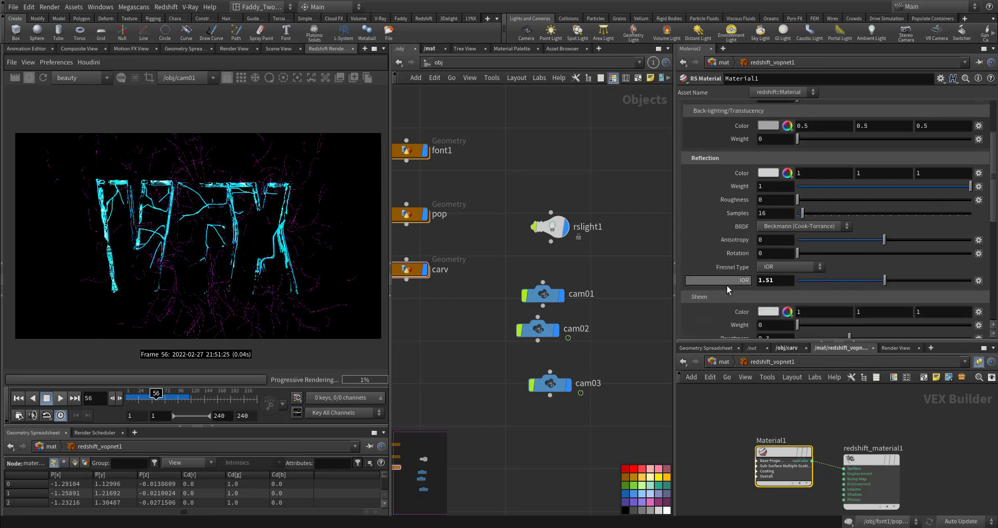
{"action": "left_click_drag", "start_coordinate": [837, 200], "coordinate": [845, 200]}
Step: Set Material1's sheen weight to 0.087
{"action": "scroll", "coordinate": [697, 283], "scroll_direction": "down", "scroll_amount": 1}
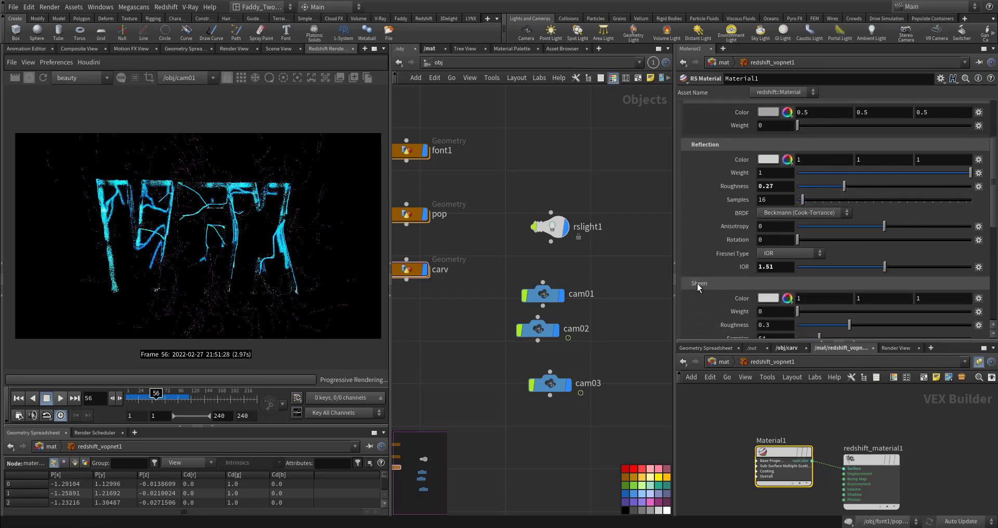
{"action": "scroll", "coordinate": [699, 284], "scroll_direction": "down", "scroll_amount": 4}
{"action": "left_click_drag", "start_coordinate": [798, 258], "coordinate": [812, 259]}
{"action": "scroll", "coordinate": [691, 281], "scroll_direction": "down", "scroll_amount": 3}
{"action": "scroll", "coordinate": [691, 285], "scroll_direction": "down", "scroll_amount": 6}
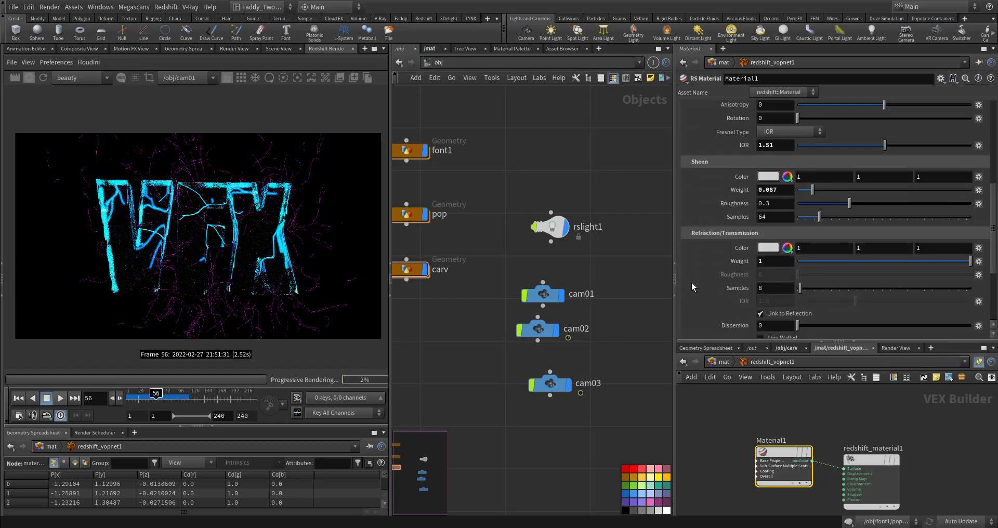
Step: Try refraction dispersion values of 67.3, 51.9 and 18.9 on Material1, then reset the dispersion to its default
{"action": "left_click_drag", "start_coordinate": [811, 272], "coordinate": [928, 270]}
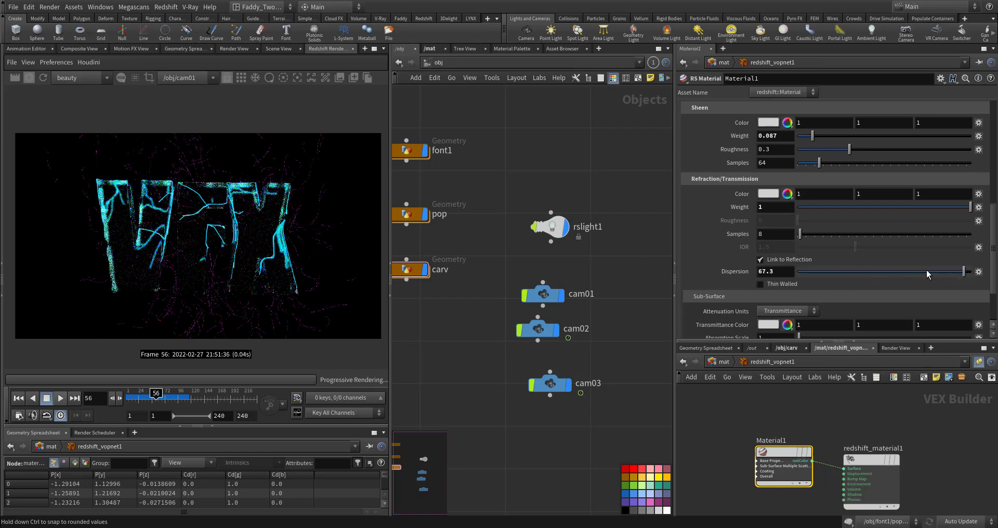
{"action": "left_click", "coordinate": [926, 271]}
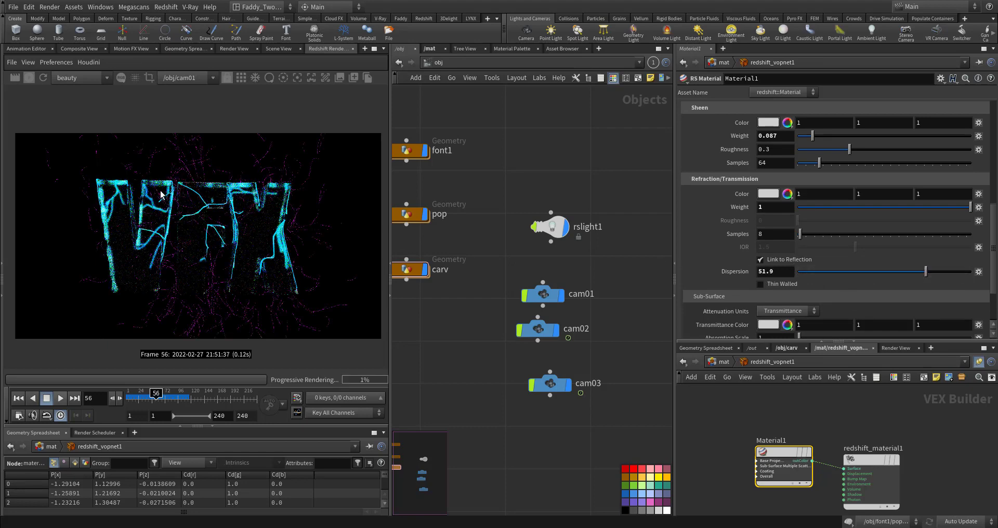
{"action": "left_click", "coordinate": [844, 274]}
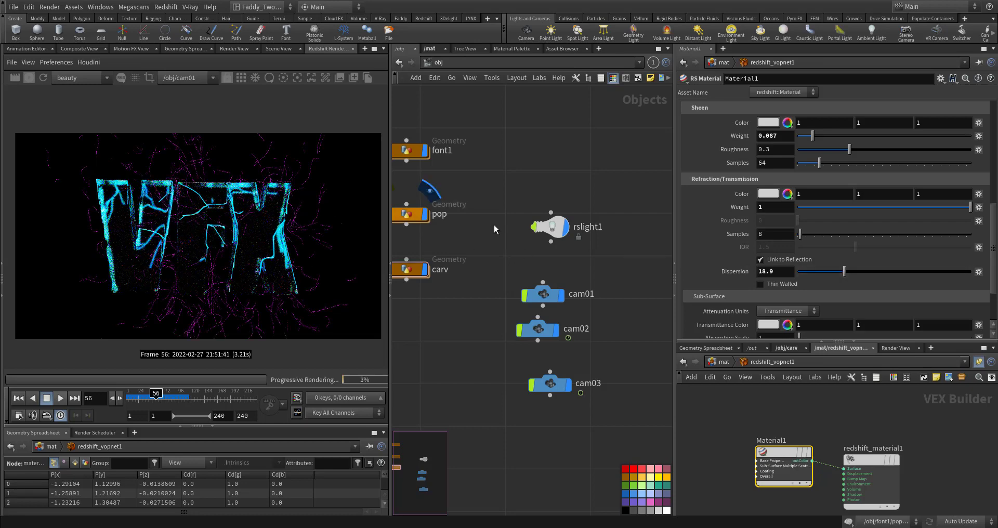
{"action": "middle_click", "coordinate": [772, 273], "text": "ctrl"}
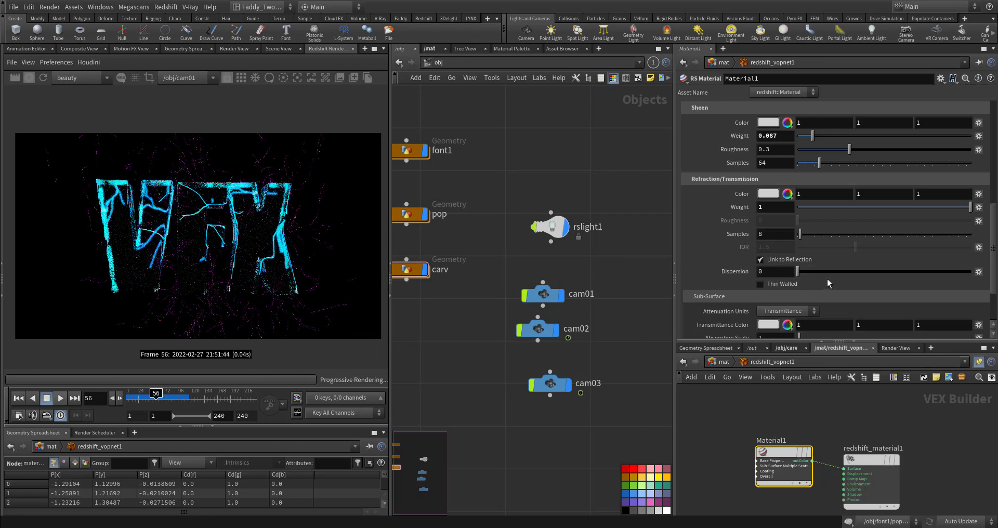
Step: Try Material1's refraction dispersion at 70 and 2.3, then set it to 1.5
{"action": "left_click_drag", "start_coordinate": [832, 276], "coordinate": [947, 272]}
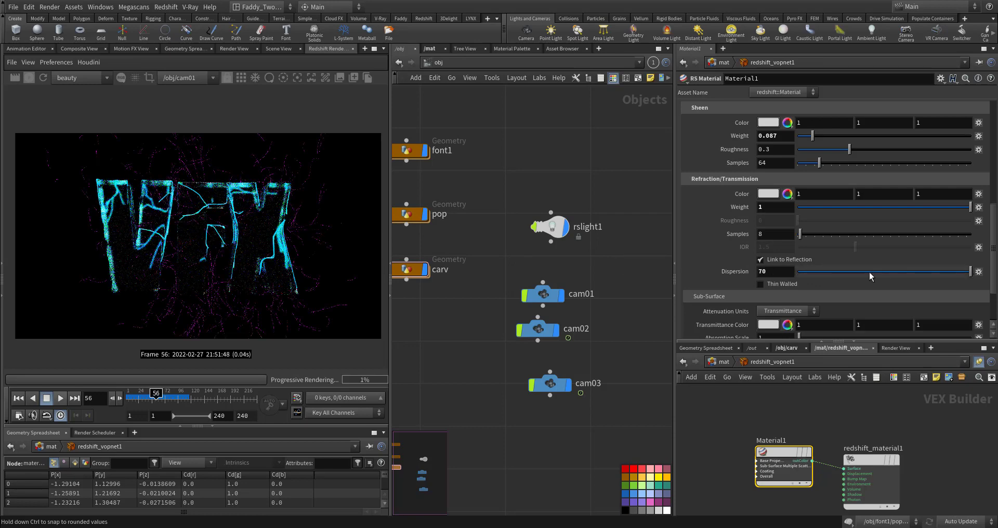
{"action": "left_click", "coordinate": [803, 271]}
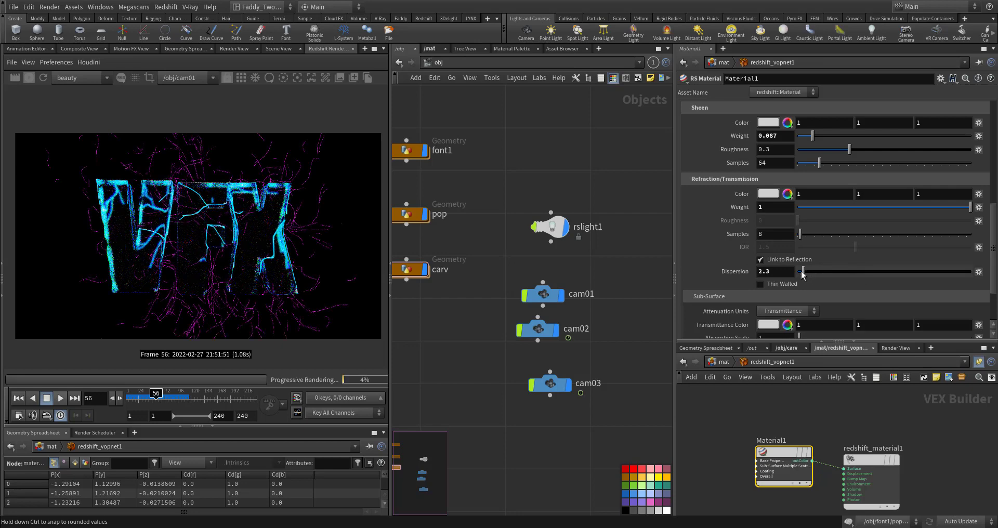
{"action": "left_click", "coordinate": [801, 272]}
Step: Set Material1's sub-surface absorption scale to 5.1 and raise its scatter scale slightly
{"action": "scroll", "coordinate": [718, 317], "scroll_direction": "down", "scroll_amount": 1}
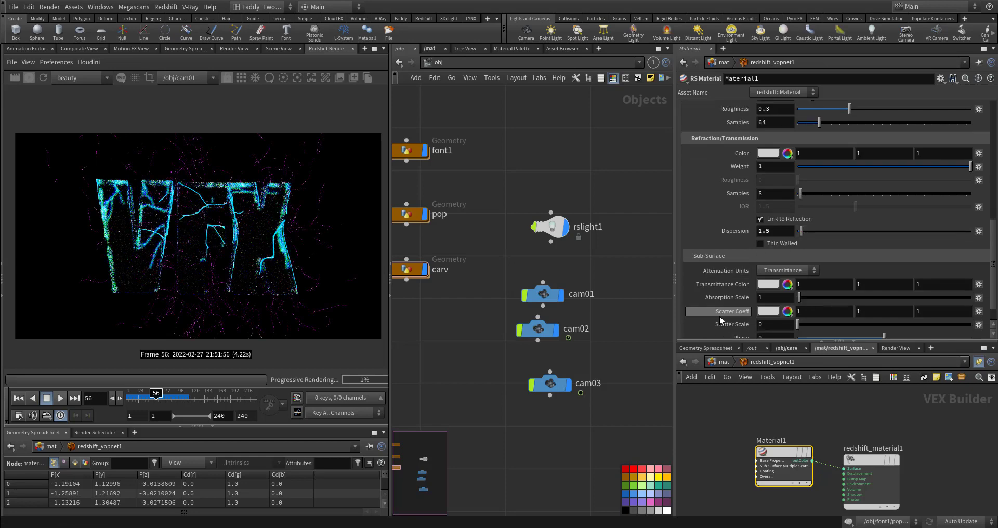
{"action": "left_click_drag", "start_coordinate": [811, 296], "coordinate": [807, 296]}
{"action": "scroll", "coordinate": [732, 323], "scroll_direction": "down", "scroll_amount": 2}
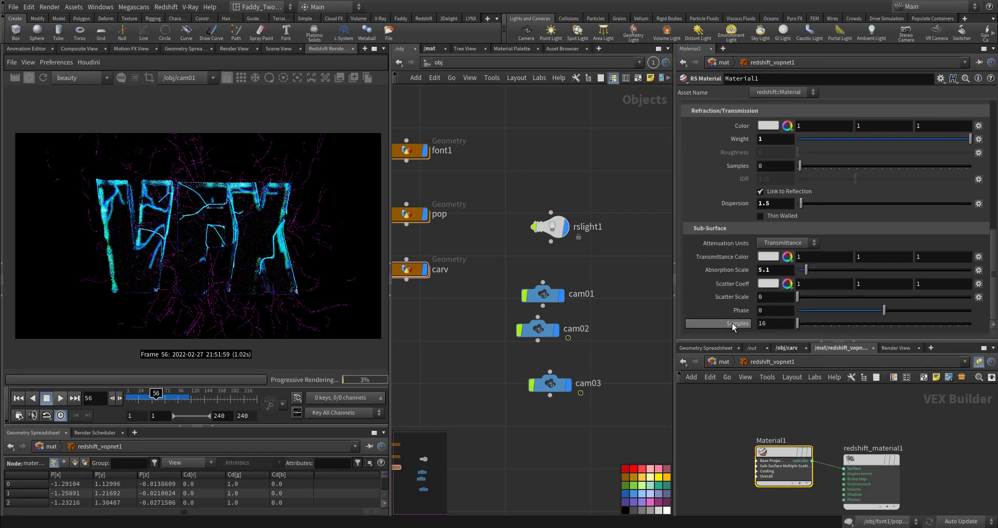
{"action": "left_click", "coordinate": [801, 298]}
Step: Go up to the mat network and open redshift_vopnet2 to edit its Material1
{"action": "left_click", "coordinate": [720, 362]}
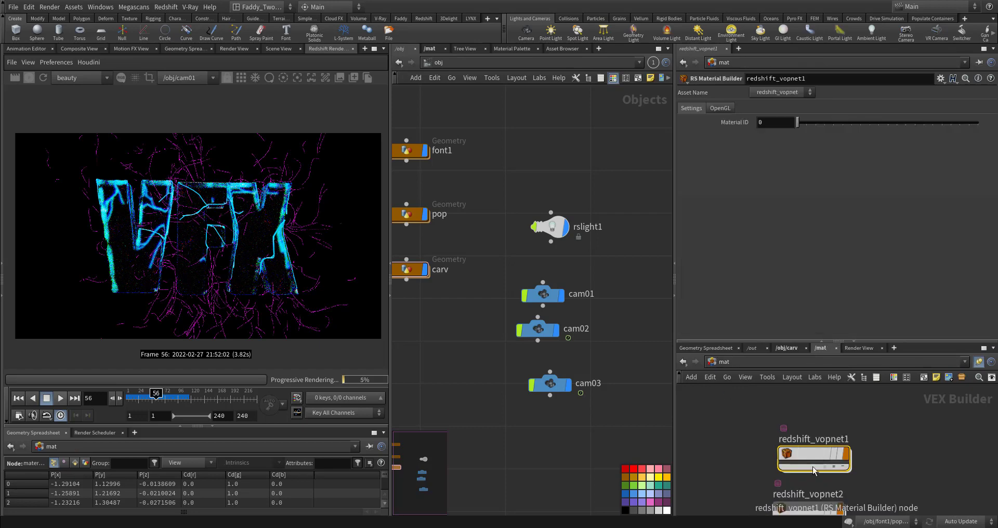
{"action": "middle_click_drag", "start_coordinate": [875, 470], "coordinate": [886, 406]}
{"action": "double_click", "coordinate": [816, 446]}
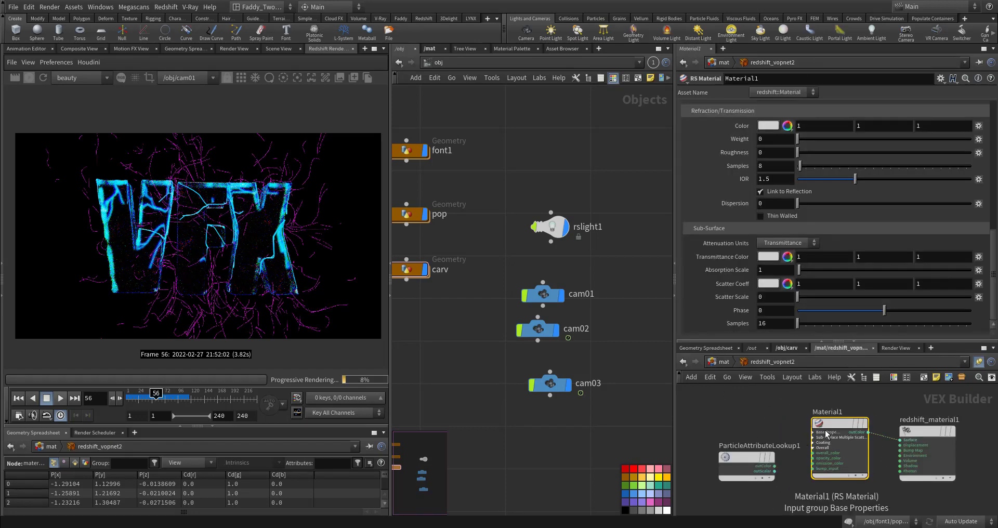
Step: Set the overall emission weight of redshift_vopnet2's Material1 to 2000
{"action": "scroll", "coordinate": [710, 173], "scroll_direction": "up", "scroll_amount": 10}
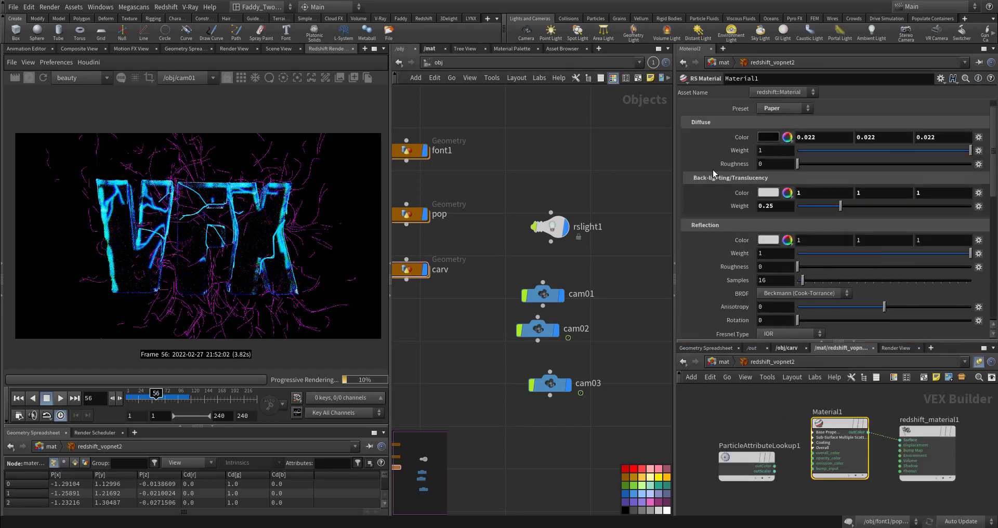
{"action": "scroll", "coordinate": [722, 151], "scroll_direction": "up", "scroll_amount": 1}
{"action": "left_click", "coordinate": [761, 108]}
{"action": "left_click", "coordinate": [856, 108]}
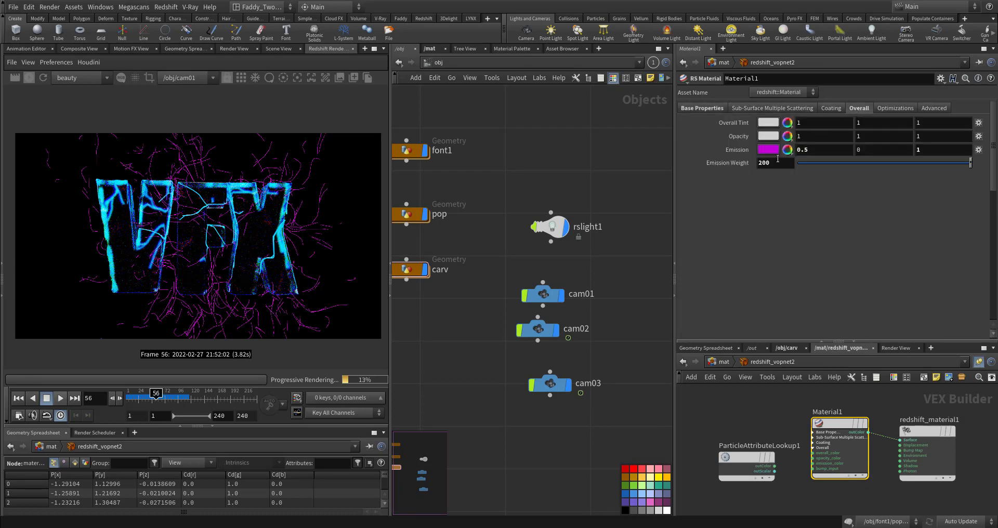
{"action": "left_click", "coordinate": [775, 162]}
{"action": "type", "text": "0"}
{"action": "key", "text": "Return"}
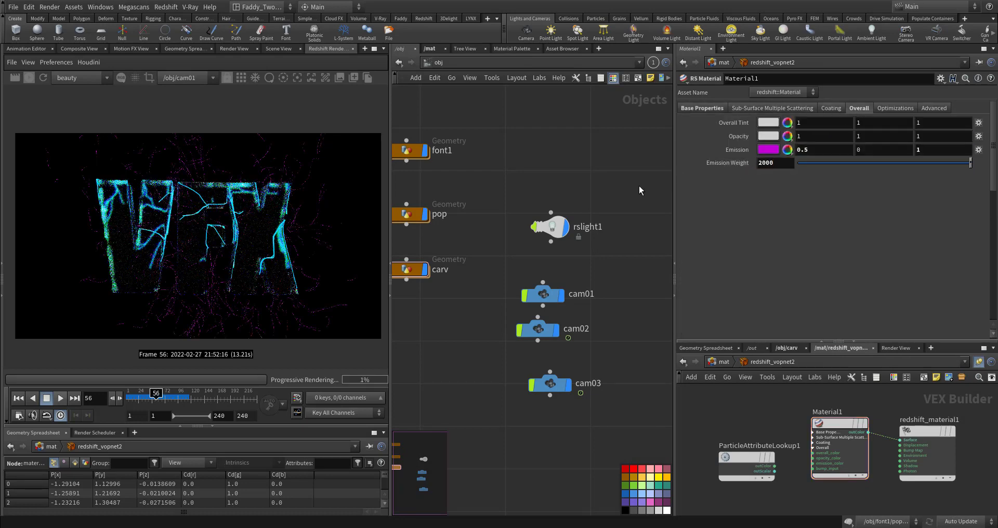
Step: Select the pop geometry object and set its Redshift strand type to Strip
{"action": "middle_click_drag", "start_coordinate": [493, 261], "coordinate": [527, 282]}
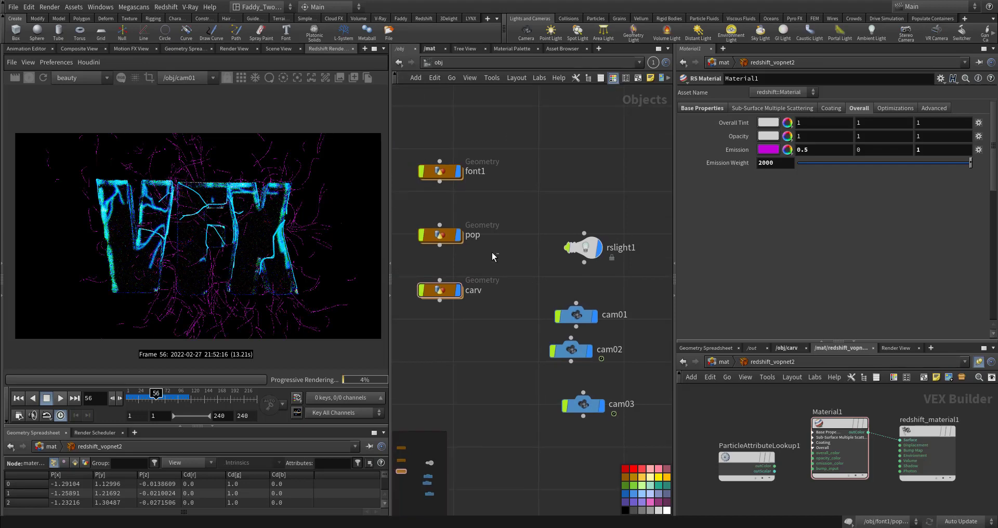
{"action": "left_click", "coordinate": [443, 235]}
{"action": "left_click", "coordinate": [785, 161]}
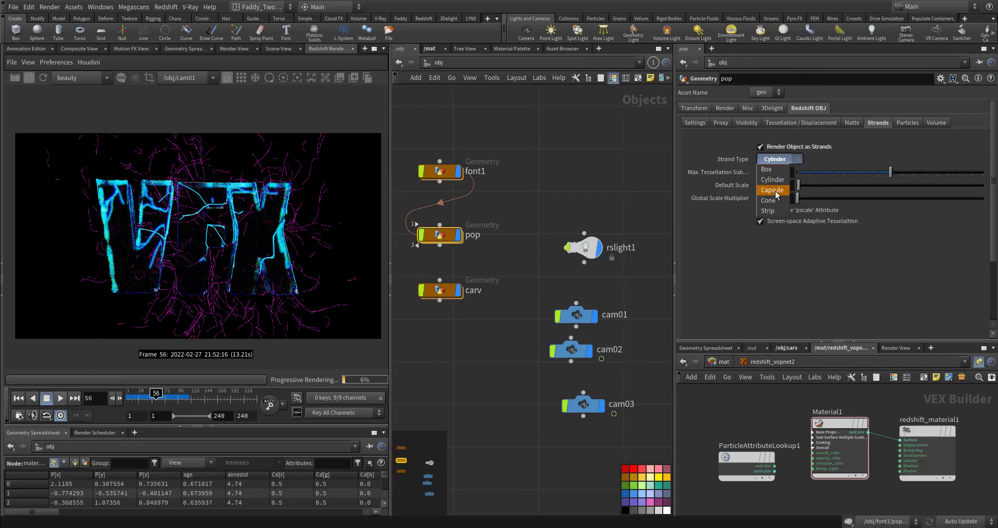
{"action": "left_click", "coordinate": [773, 178]}
{"action": "left_click", "coordinate": [784, 163]}
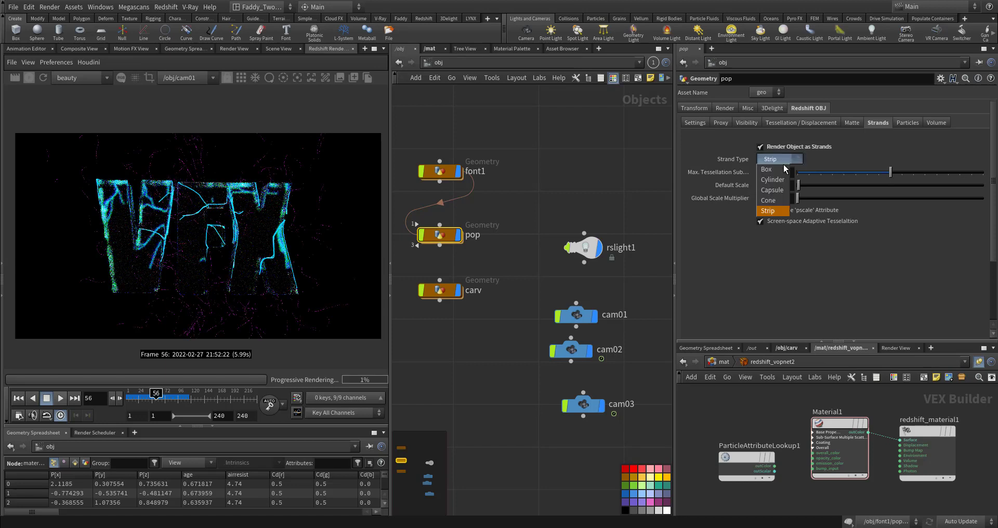
{"action": "left_click", "coordinate": [785, 161]}
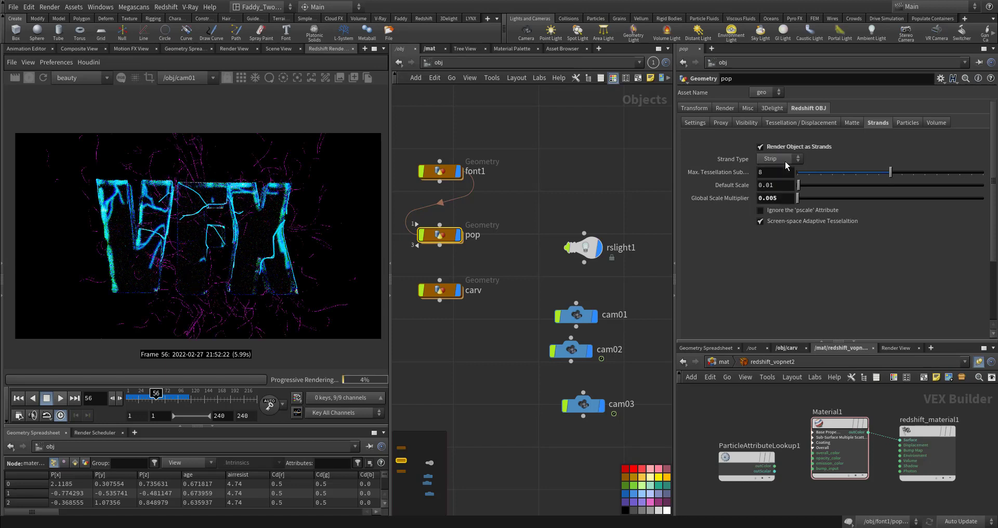
Step: Try global scale multipliers of 0.01 and 0.0010 for pop's strands
{"action": "left_click_drag", "start_coordinate": [789, 198], "coordinate": [794, 198]}
{"action": "key", "text": "Return"}
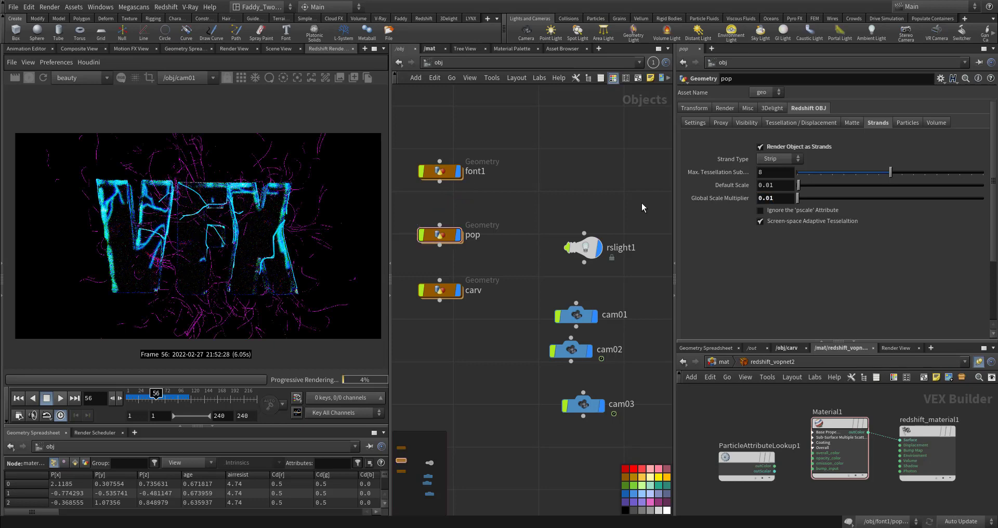
{"action": "left_click", "coordinate": [771, 200]}
{"action": "type", "text": "0"}
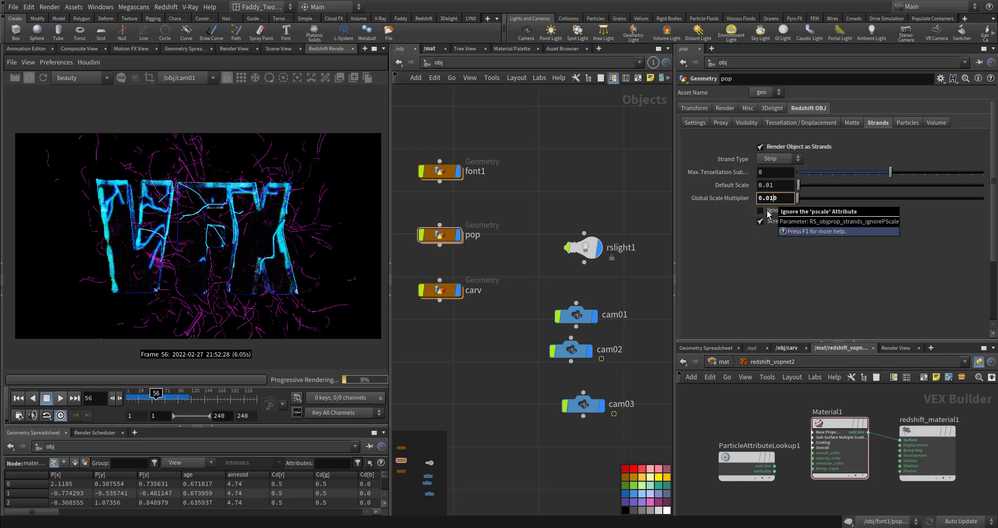
{"action": "type", "text": "0"}
{"action": "key", "text": "Return"}
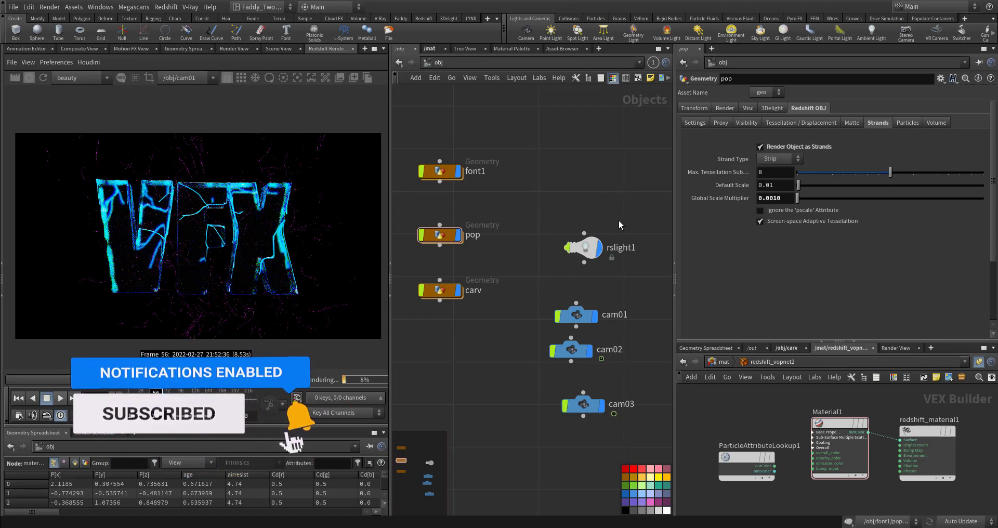
Step: Set the global scale multiplier of pop's strands to 0.0025
{"action": "left_click_drag", "start_coordinate": [773, 198], "coordinate": [791, 198]}
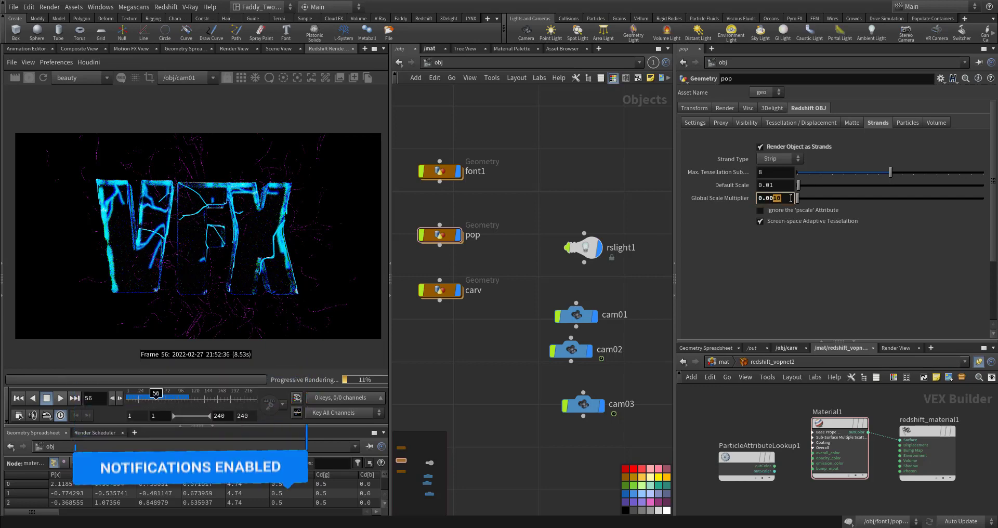
{"action": "type", "text": "25"}
{"action": "key", "text": "Return"}
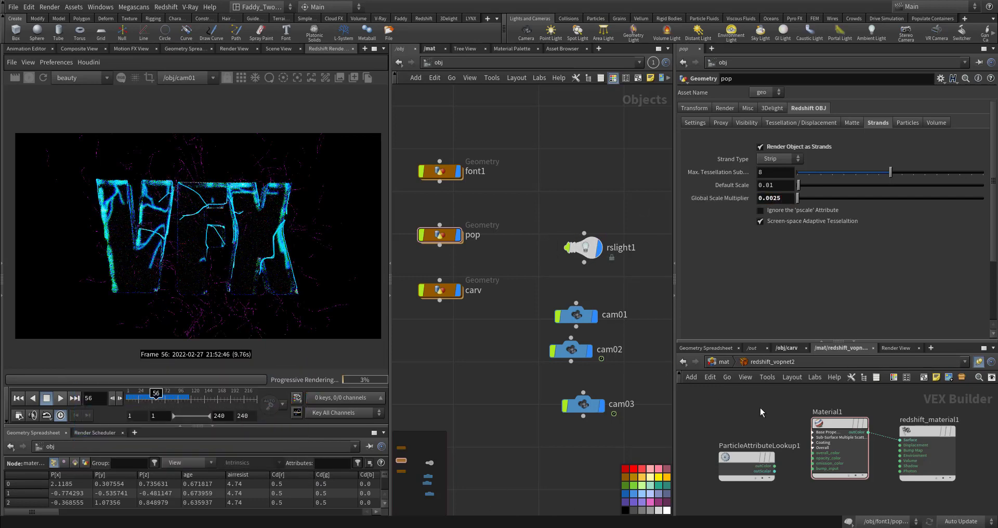
Step: Change the emission color of redshift_vopnet2's Material1 to light pink-purple (0.774, 0.343, 1)
{"action": "left_click", "coordinate": [830, 437]}
{"action": "left_click", "coordinate": [764, 151]}
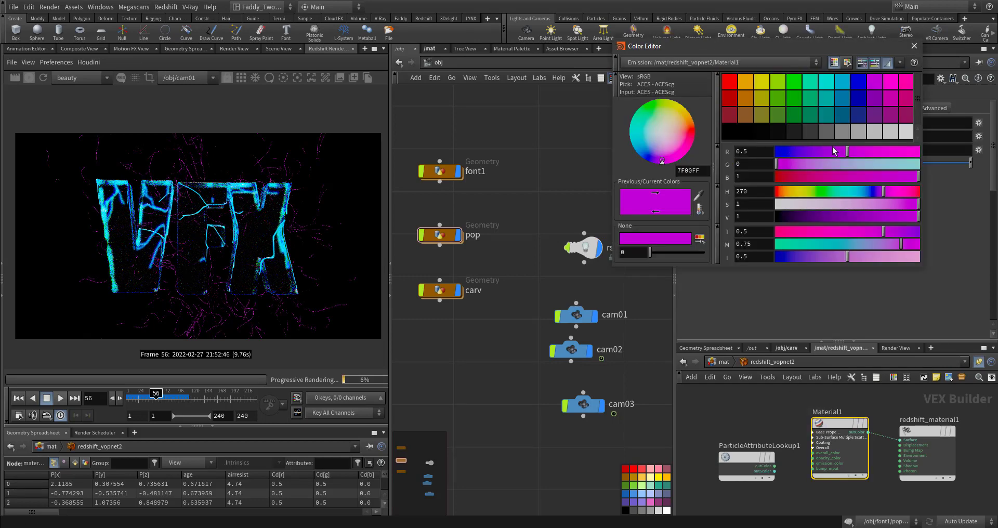
{"action": "left_click", "coordinate": [822, 164]}
{"action": "left_click", "coordinate": [844, 164]}
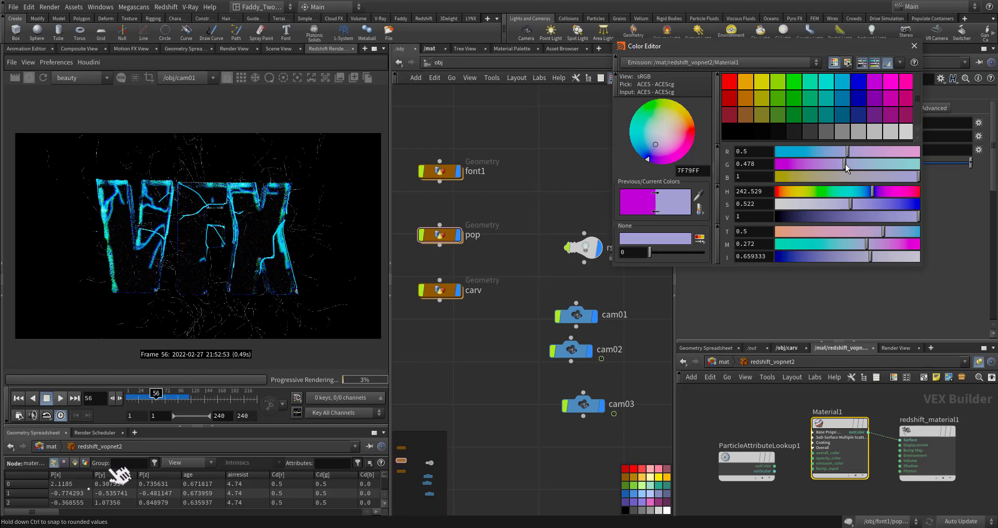
{"action": "left_click_drag", "start_coordinate": [845, 164], "coordinate": [887, 151]}
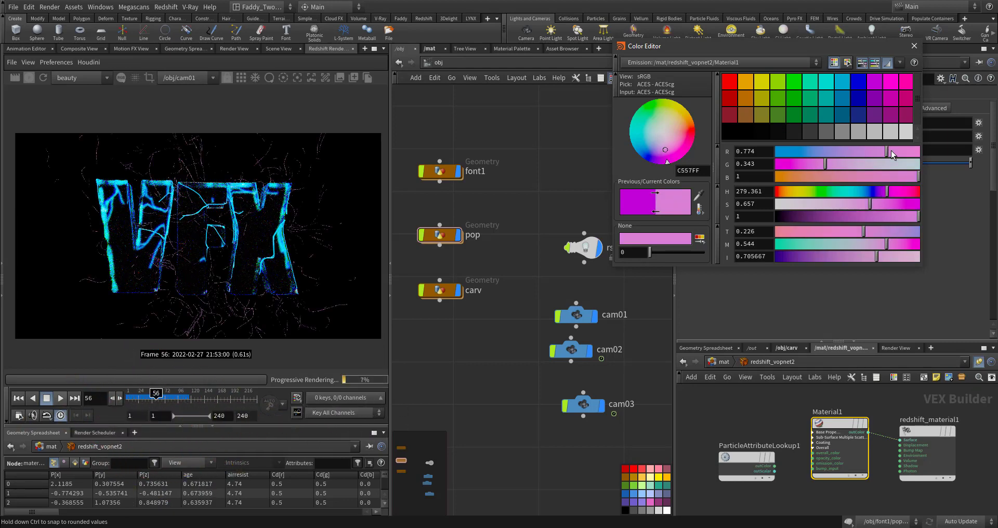
{"action": "left_click", "coordinate": [914, 46]}
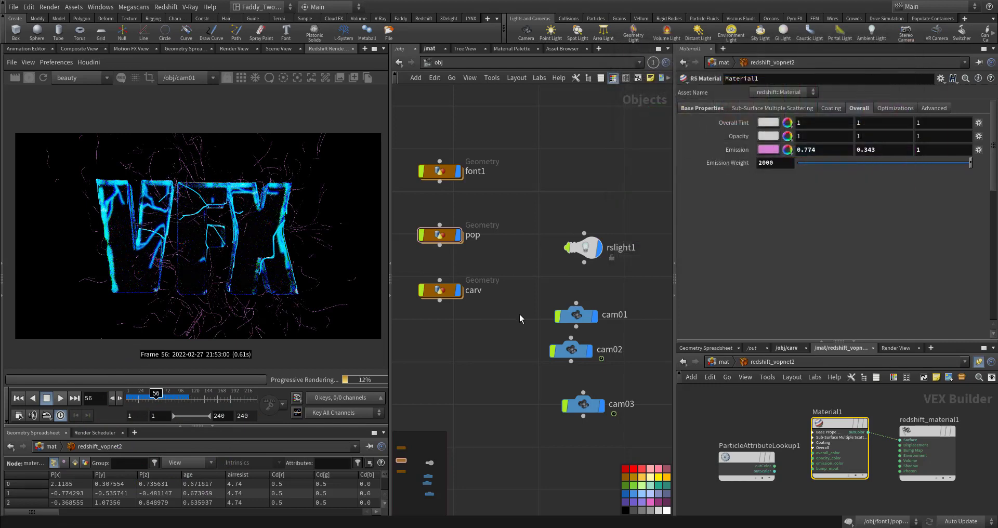
Step: Set the emission weight of redshift_vopnet2's Material1 to 100
{"action": "double_click", "coordinate": [781, 164]}
{"action": "type", "text": "100"}
{"action": "key", "text": "Return"}
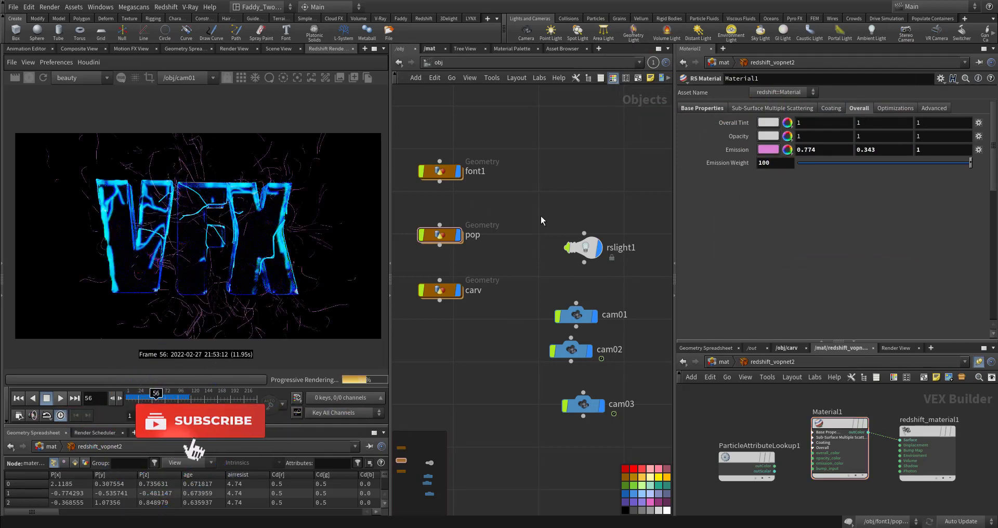
Step: Set the diffuse color of redshift_vopnet2's Material1 to purple (0.5, 0, 1)
{"action": "middle_click_drag", "start_coordinate": [481, 334], "coordinate": [495, 326]}
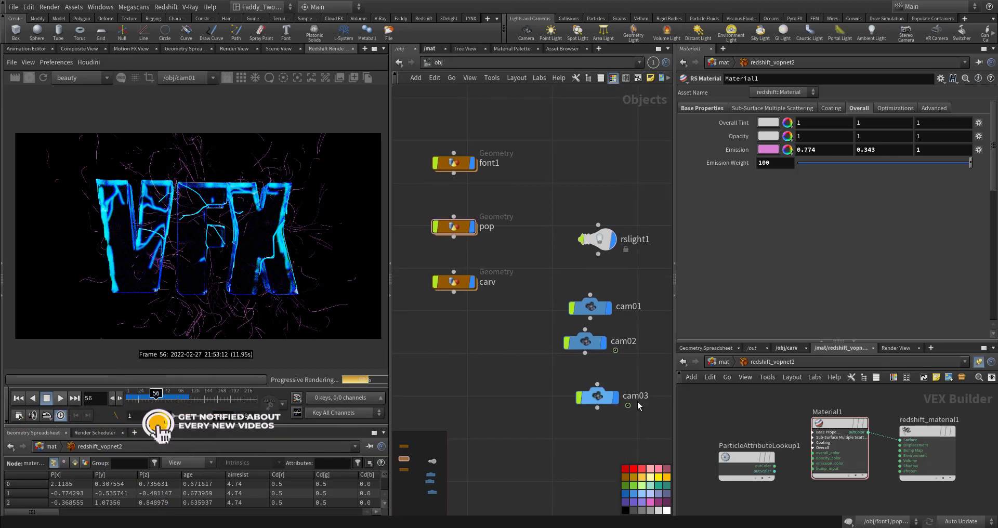
{"action": "middle_click_drag", "start_coordinate": [767, 426], "coordinate": [760, 443]}
{"action": "left_click", "coordinate": [777, 408]}
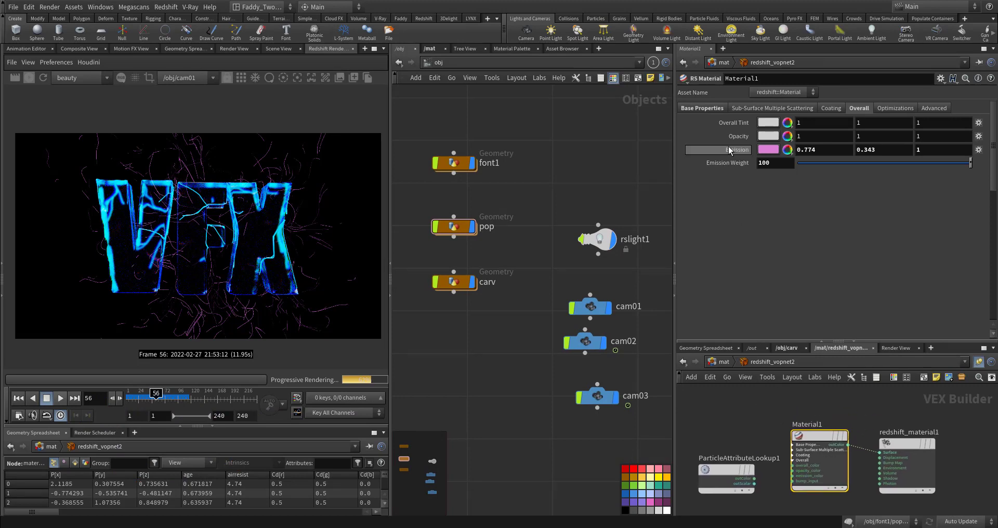
{"action": "left_click", "coordinate": [711, 109]}
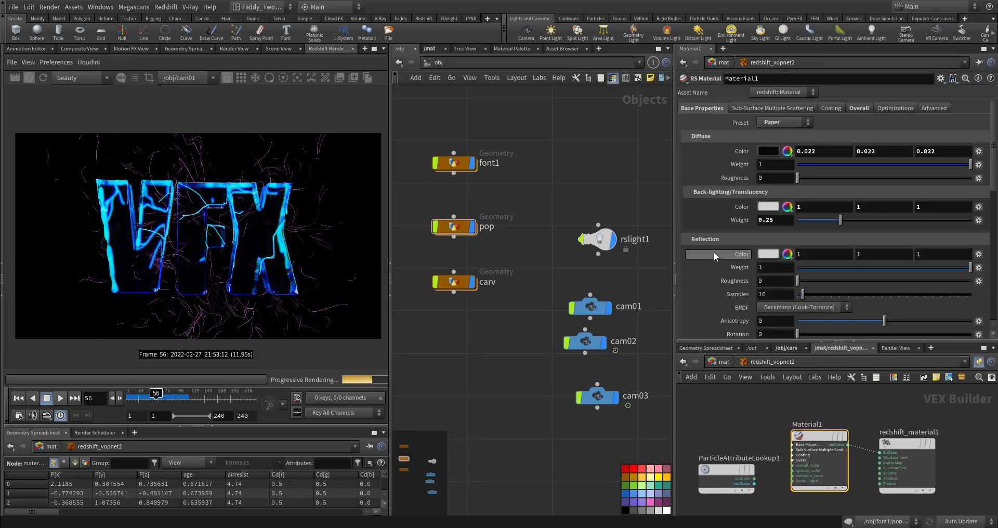
{"action": "left_click", "coordinate": [766, 152]}
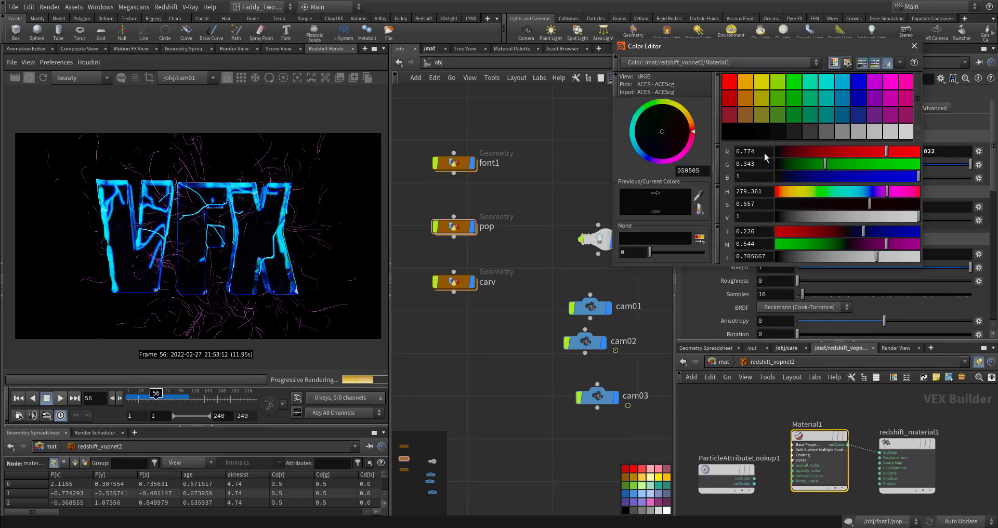
{"action": "left_click", "coordinate": [876, 89]}
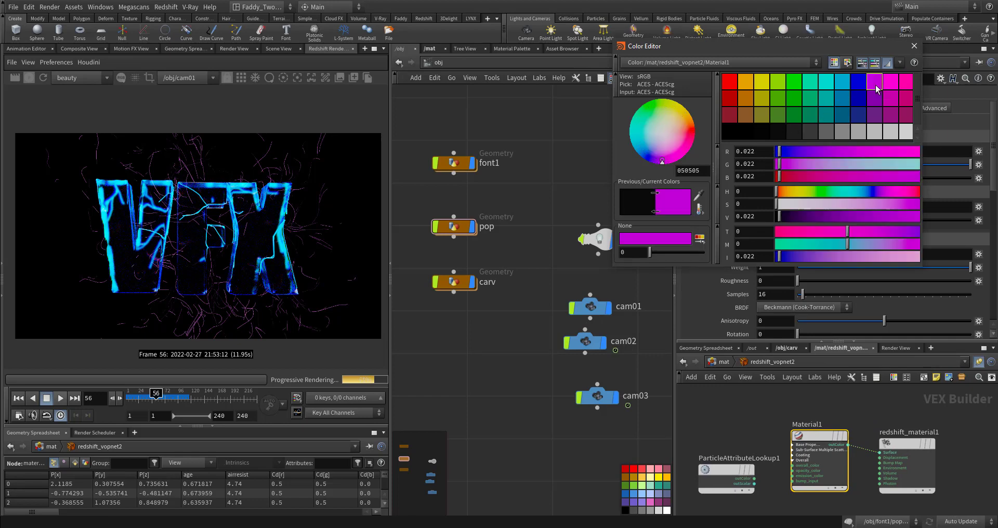
{"action": "left_click", "coordinate": [915, 46]}
Step: Set the same material's diffuse weight to 0.36 and diffuse roughness to 0.12
{"action": "left_click", "coordinate": [885, 168]}
{"action": "left_click", "coordinate": [861, 165]}
{"action": "left_click", "coordinate": [819, 176]}
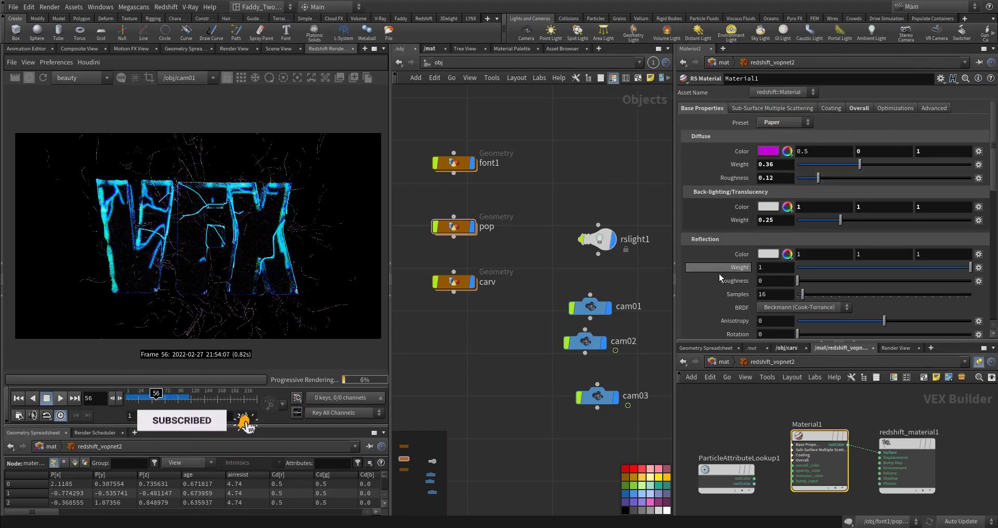
Step: Set the back-lighting/translucency weight of redshift_vopnet2's Material1 to 0
{"action": "left_click_drag", "start_coordinate": [869, 222], "coordinate": [793, 224]}
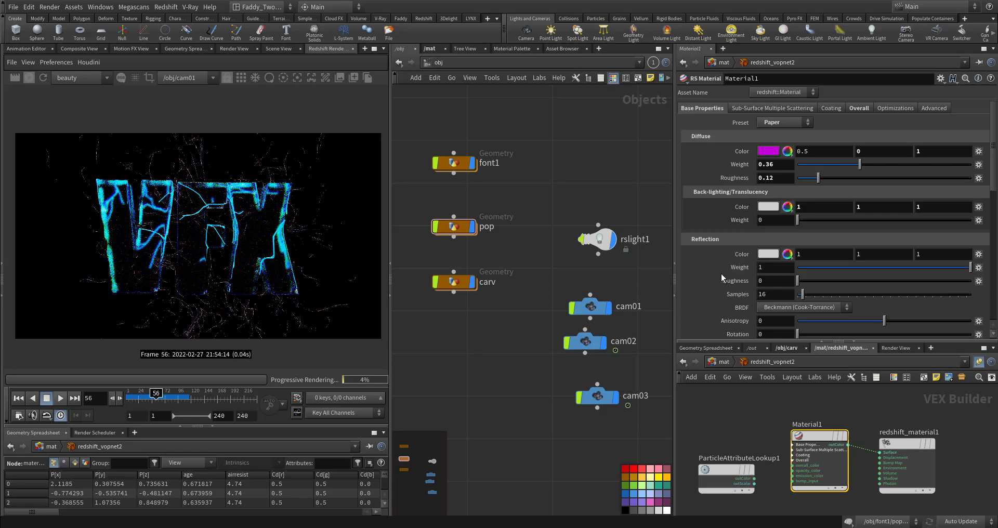
{"action": "scroll", "coordinate": [722, 273], "scroll_direction": "down", "scroll_amount": 2}
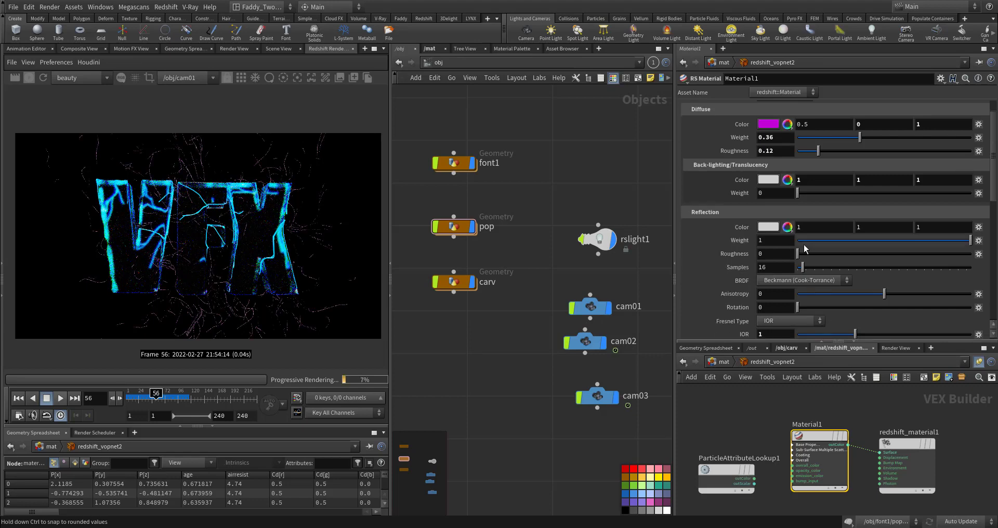
Step: Set the reflection weight of redshift_vopnet2's Material1 to 0 and its sheen weight to 0.147
{"action": "left_click_drag", "start_coordinate": [805, 241], "coordinate": [792, 241]}
{"action": "scroll", "coordinate": [732, 273], "scroll_direction": "down", "scroll_amount": 3}
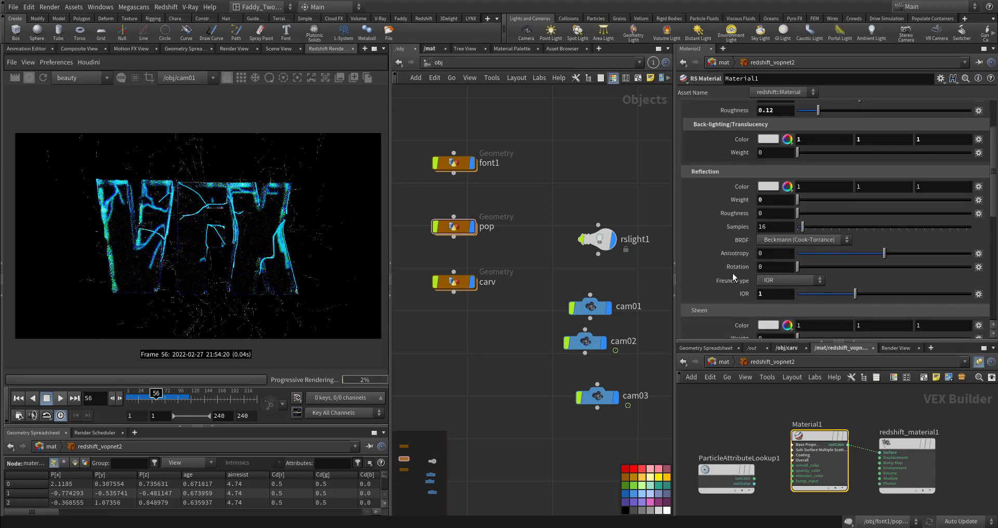
{"action": "scroll", "coordinate": [732, 273], "scroll_direction": "down", "scroll_amount": 6}
{"action": "left_click", "coordinate": [823, 258]}
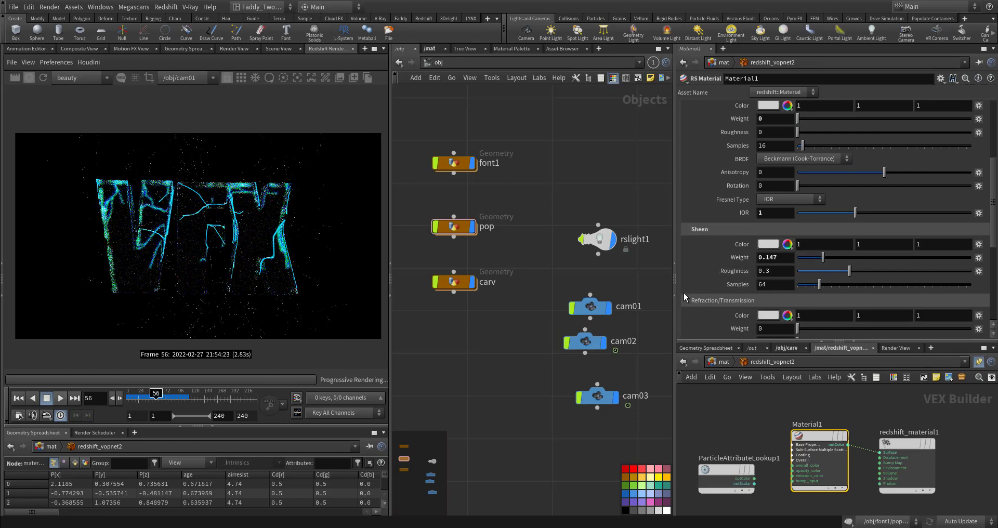
Step: Set the sheen color of Material1 to light purple (0.577, 0.412, 1)
{"action": "left_click", "coordinate": [767, 245]}
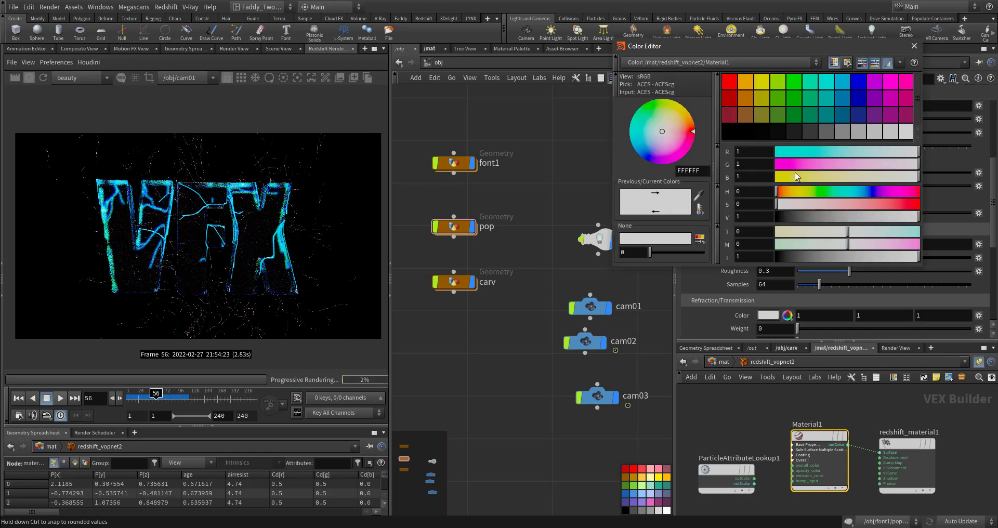
{"action": "left_click", "coordinate": [831, 88]}
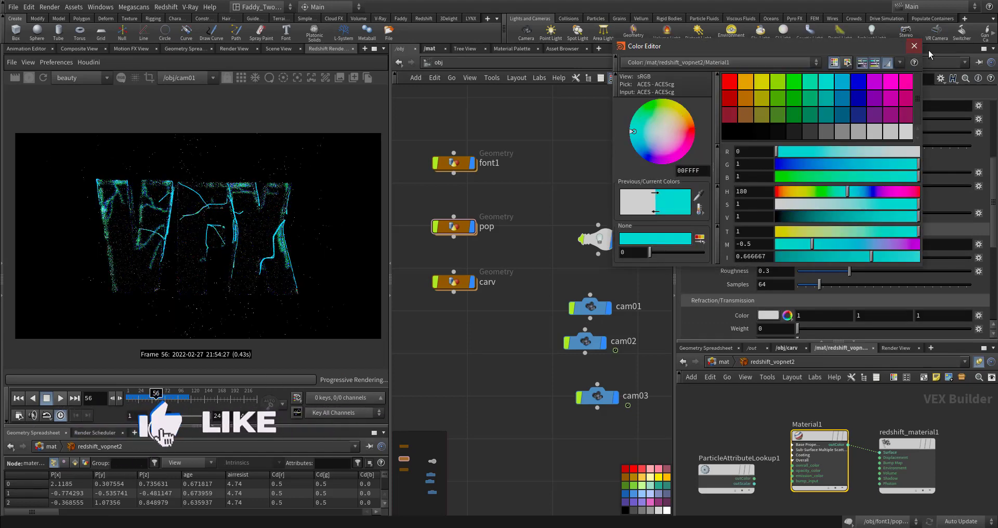
{"action": "left_click", "coordinate": [859, 152]}
{"action": "left_click", "coordinate": [836, 164]}
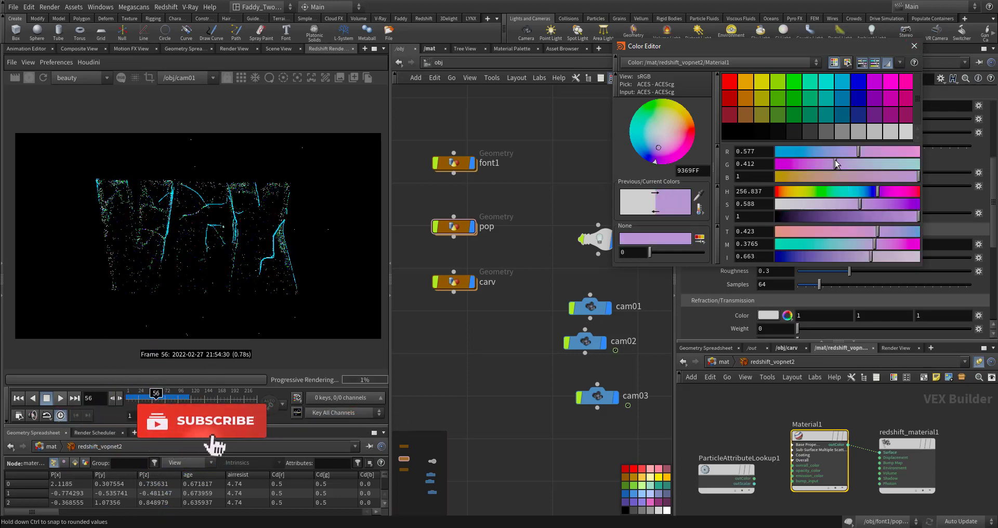
{"action": "left_click", "coordinate": [913, 46]}
{"action": "scroll", "coordinate": [729, 230], "scroll_direction": "up", "scroll_amount": 4}
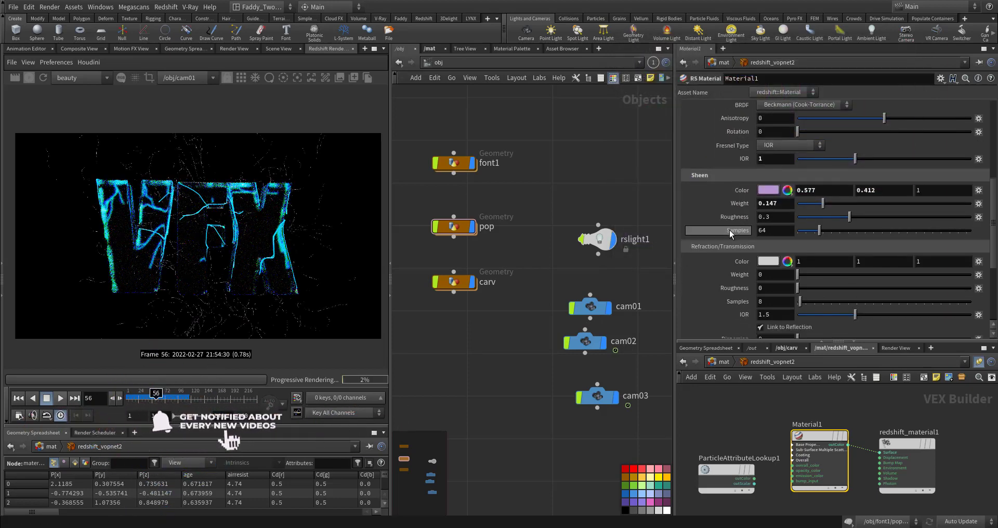
{"action": "scroll", "coordinate": [714, 271], "scroll_direction": "down", "scroll_amount": 1}
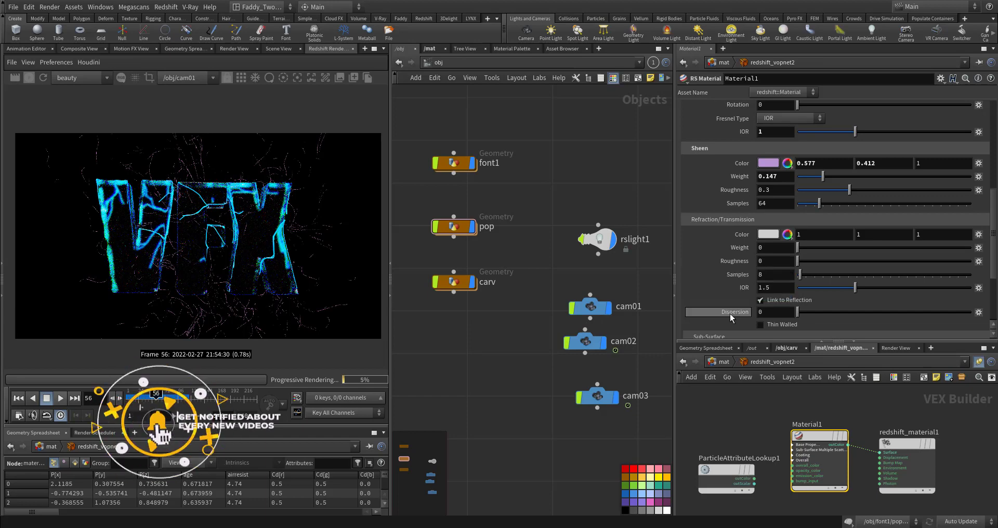
{"action": "scroll", "coordinate": [729, 314], "scroll_direction": "down", "scroll_amount": 1}
{"action": "left_click", "coordinate": [818, 299]}
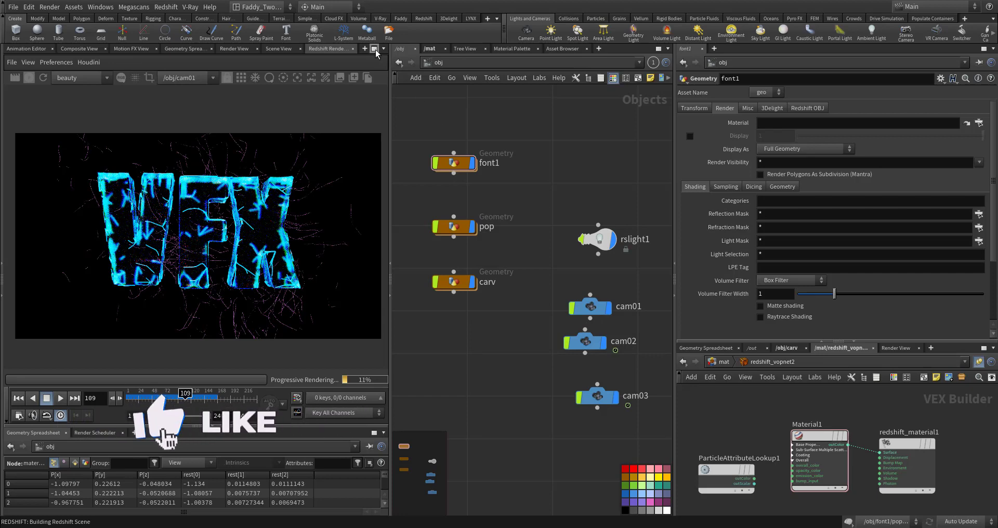
Step: Enlarge the Redshift render, preview the VFX text at frame 140 through cam01, and restore the pane layout
{"action": "key", "text": "ctrl+b"}
{"action": "scroll", "coordinate": [512, 229], "scroll_direction": "up", "scroll_amount": 5}
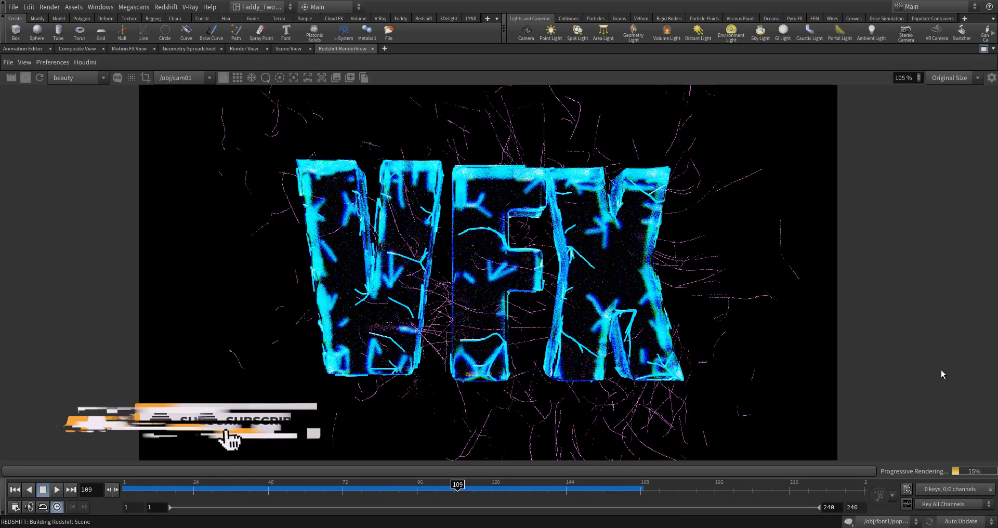
{"action": "left_click", "coordinate": [555, 489]}
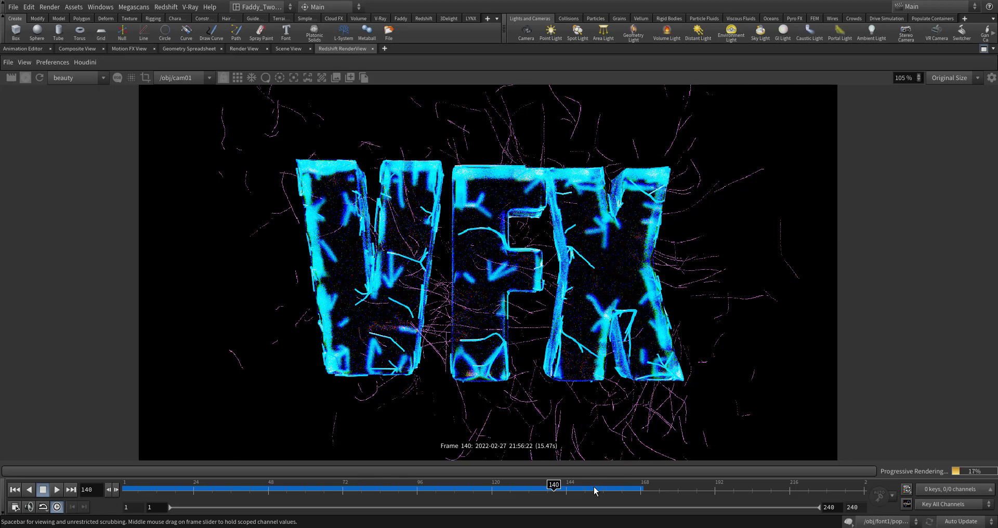
{"action": "left_click", "coordinate": [984, 50]}
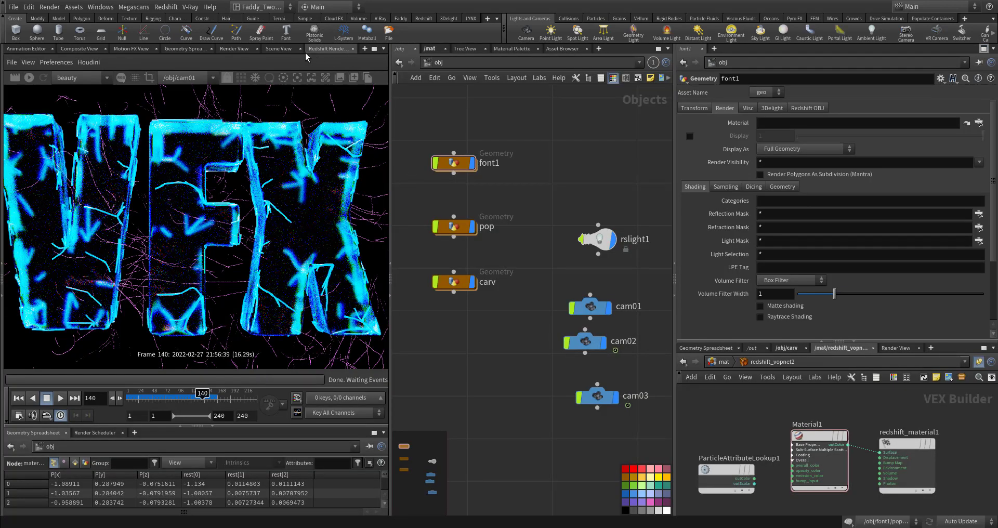
Step: Show the 3D scene view, enter the font1 geometry network and select the Font node's text for replacement
{"action": "left_click", "coordinate": [281, 48]}
{"action": "double_click", "coordinate": [473, 162]}
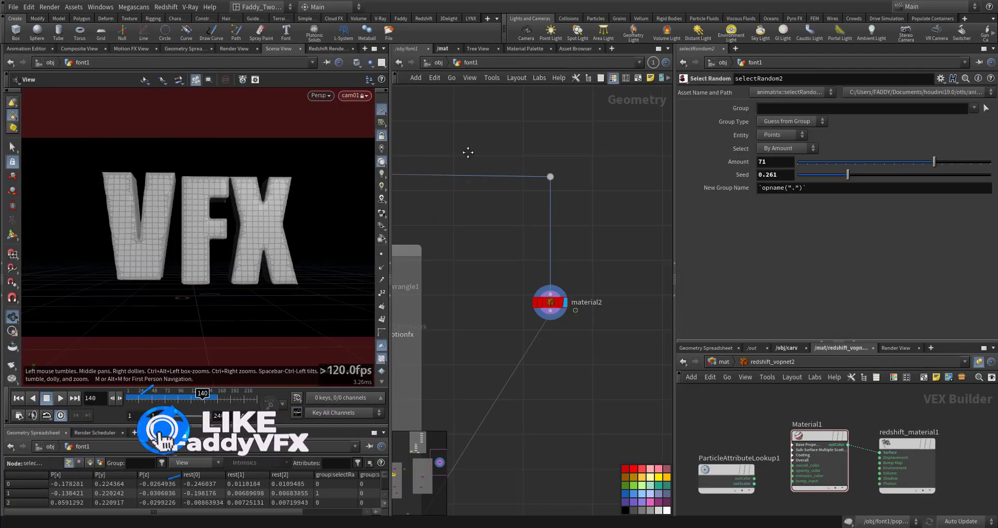
{"action": "scroll", "coordinate": [501, 252], "scroll_direction": "down", "scroll_amount": 2}
{"action": "middle_click_drag", "start_coordinate": [518, 264], "coordinate": [626, 437]}
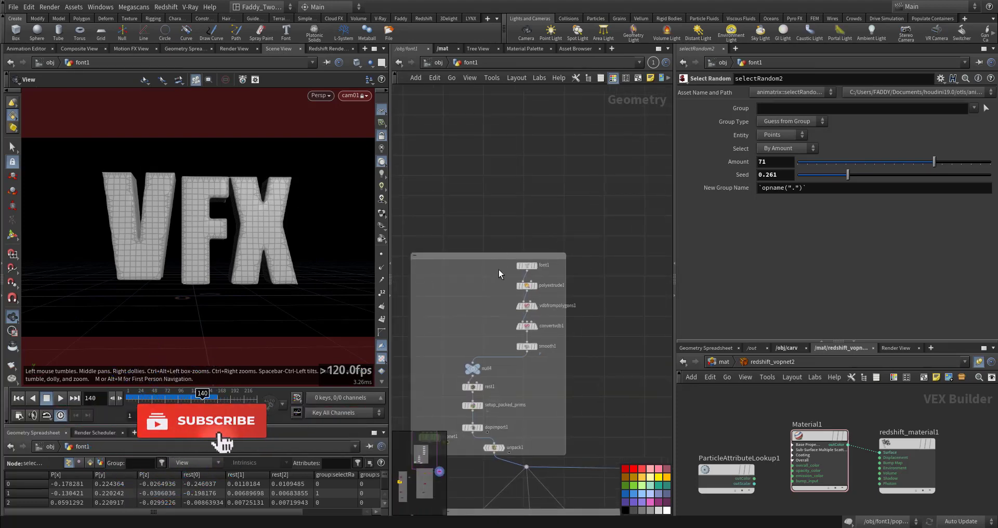
{"action": "scroll", "coordinate": [490, 276], "scroll_direction": "up", "scroll_amount": 2}
{"action": "left_click", "coordinate": [531, 250]}
{"action": "left_click_drag", "start_coordinate": [726, 147], "coordinate": [633, 195]}
Step: Switch to the browser, copy the channel owner's name from the open YouTube channel and check its videos
{"action": "key", "text": "alt+Tab"}
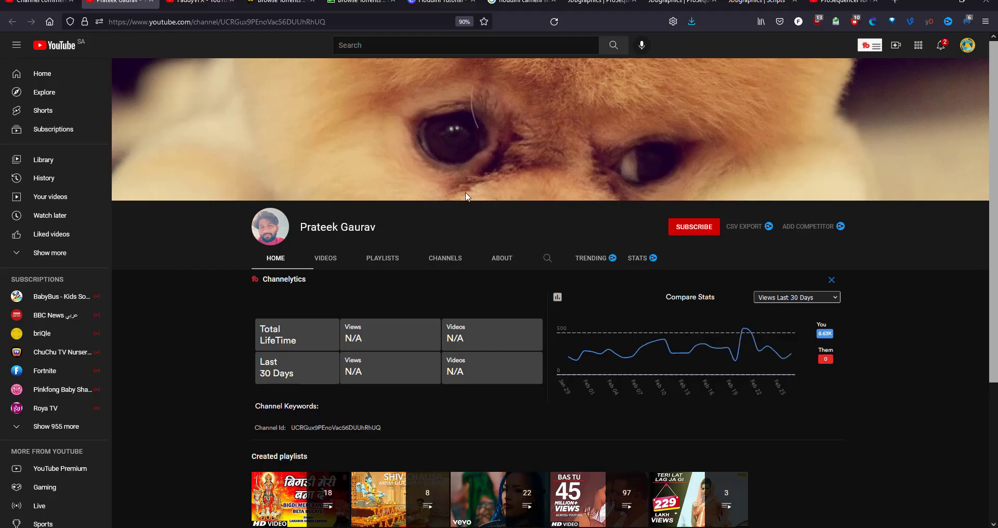
{"action": "left_click_drag", "start_coordinate": [377, 229], "coordinate": [299, 232]}
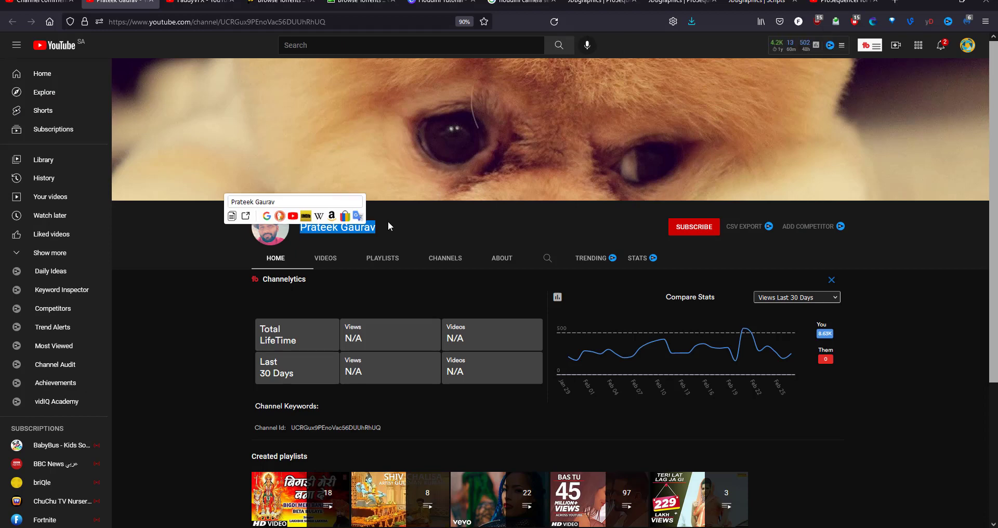
{"action": "left_click", "coordinate": [407, 227]}
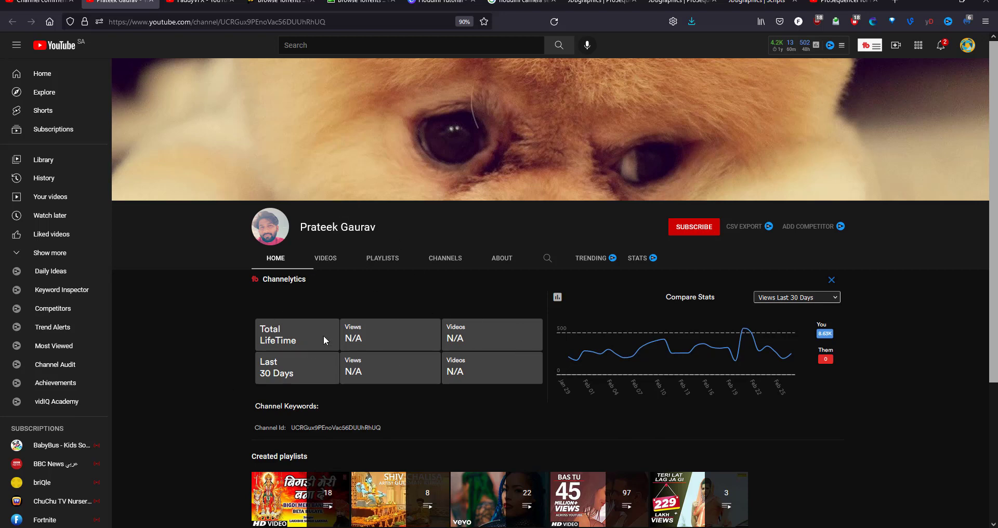
{"action": "left_click", "coordinate": [334, 264]}
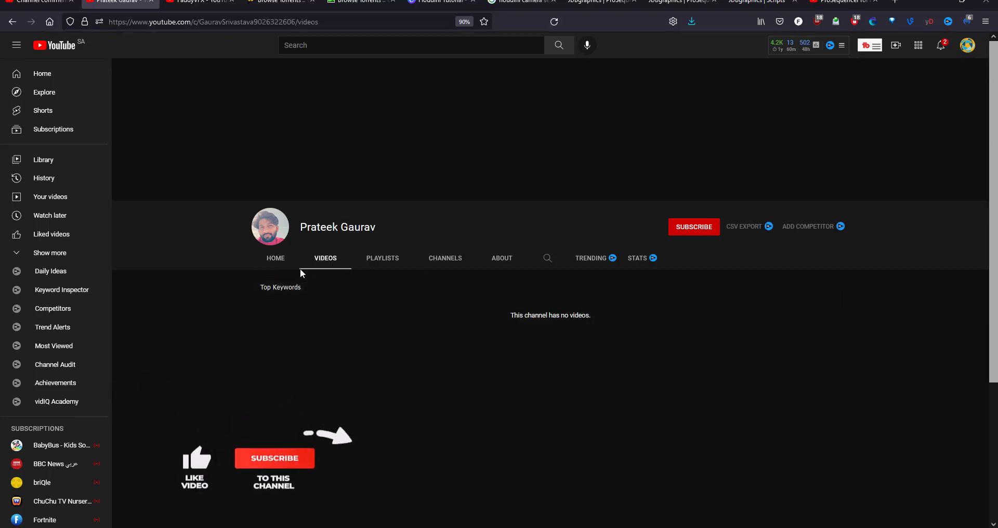
{"action": "left_click", "coordinate": [274, 259]}
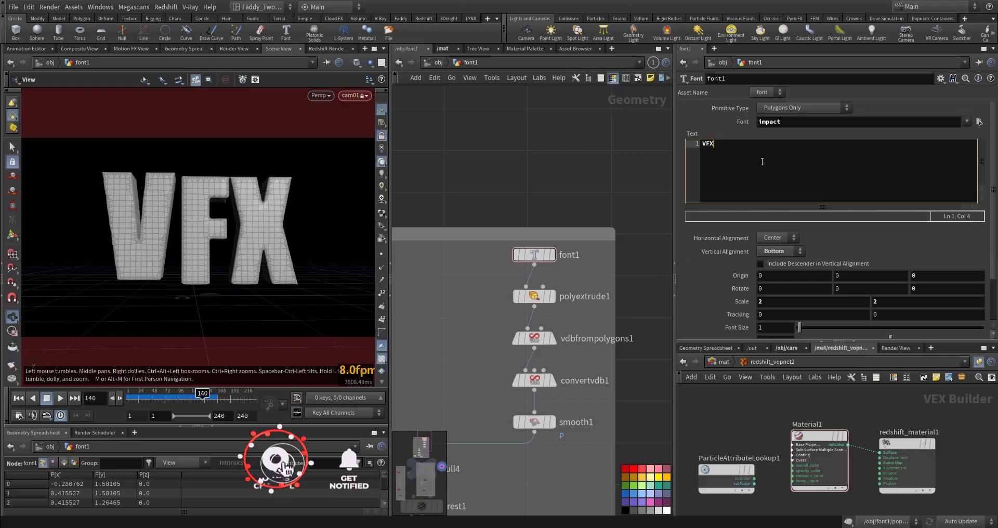
Step: Replace the font1 text with the copied channel name and return the timeline to frame 1
{"action": "left_click_drag", "start_coordinate": [762, 162], "coordinate": [683, 158]}
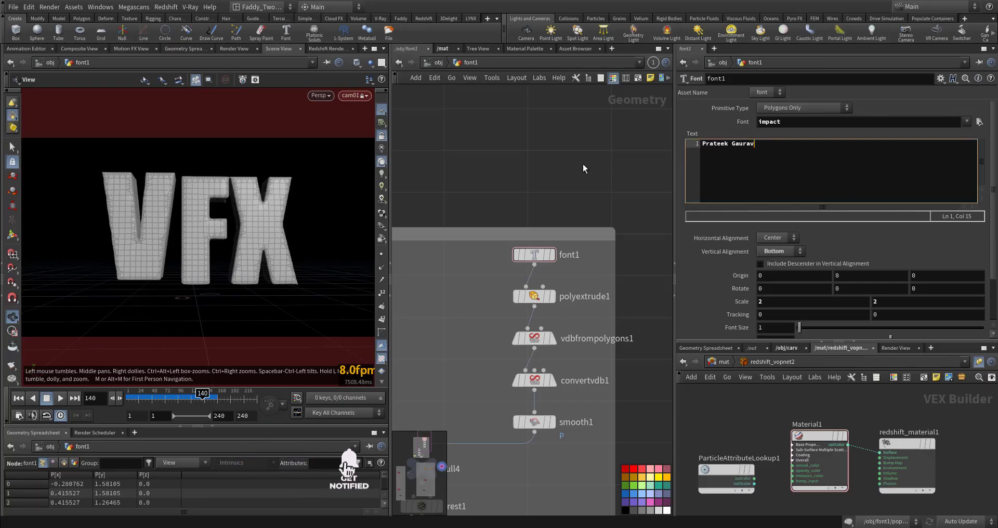
{"action": "left_click", "coordinate": [583, 164]}
{"action": "middle_click_drag", "start_coordinate": [593, 187], "coordinate": [597, 93]}
{"action": "scroll", "coordinate": [569, 260], "scroll_direction": "down", "scroll_amount": 6}
{"action": "key", "text": "ctrl+Up"}
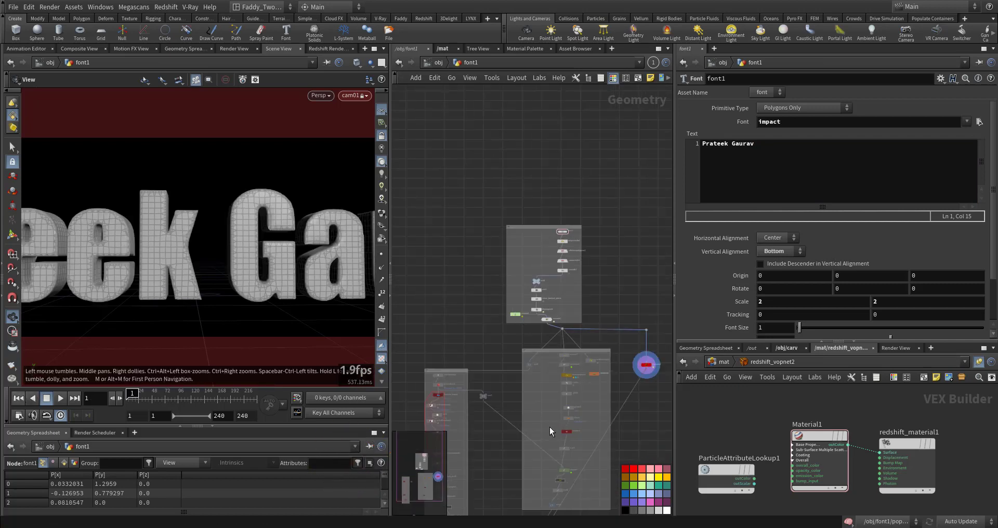
Step: Pull the locked cam01 back and centre it so the whole name fits in the frame
{"action": "right_click_drag", "start_coordinate": [307, 240], "coordinate": [177, 258]}
{"action": "middle_click_drag", "start_coordinate": [239, 254], "coordinate": [190, 255]}
{"action": "right_click_drag", "start_coordinate": [191, 256], "coordinate": [177, 259]}
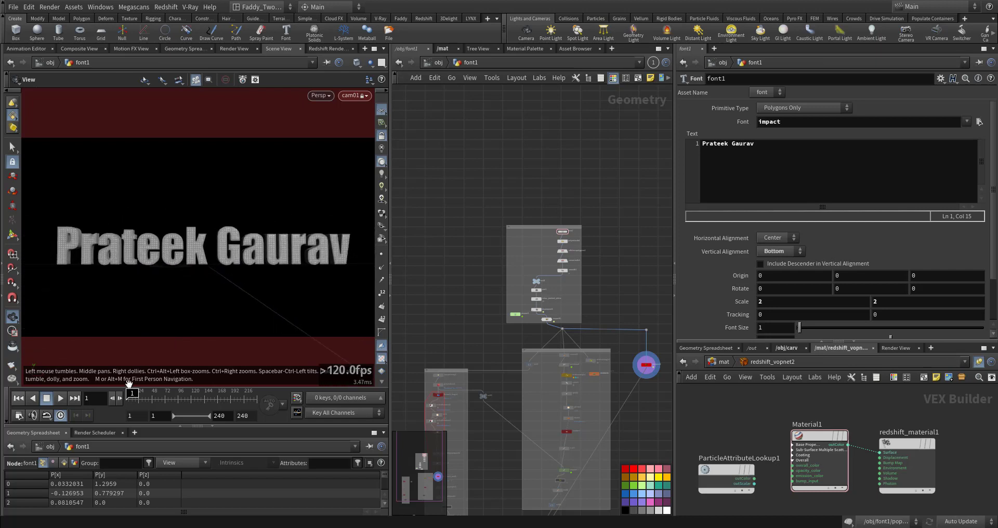
Step: Play the new text's animation briefly and rewind to frame 1
{"action": "left_click", "coordinate": [61, 398]}
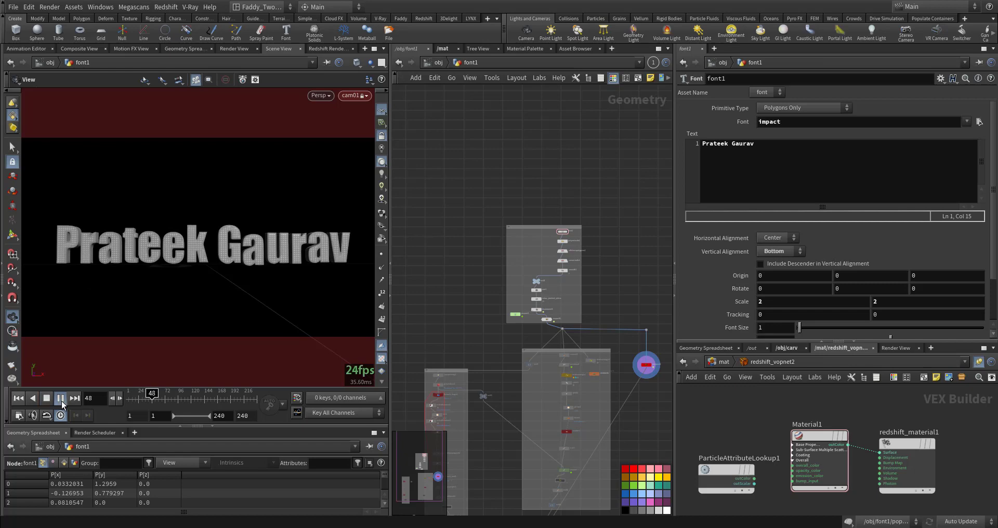
{"action": "left_click", "coordinate": [61, 399]}
{"action": "left_click", "coordinate": [23, 399]}
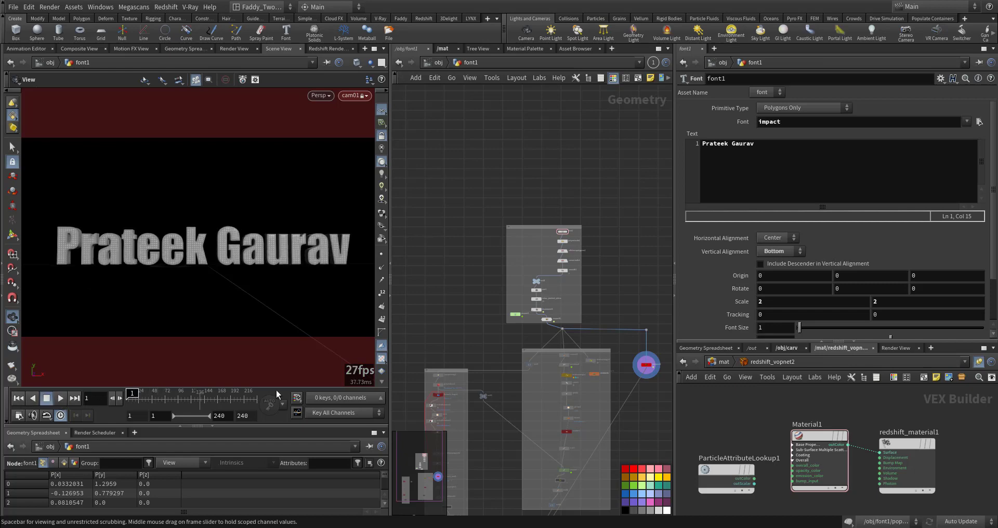
Step: Display the merge1 output and play the particle simulation up to frame 31
{"action": "scroll", "coordinate": [561, 333], "scroll_direction": "up", "scroll_amount": 10}
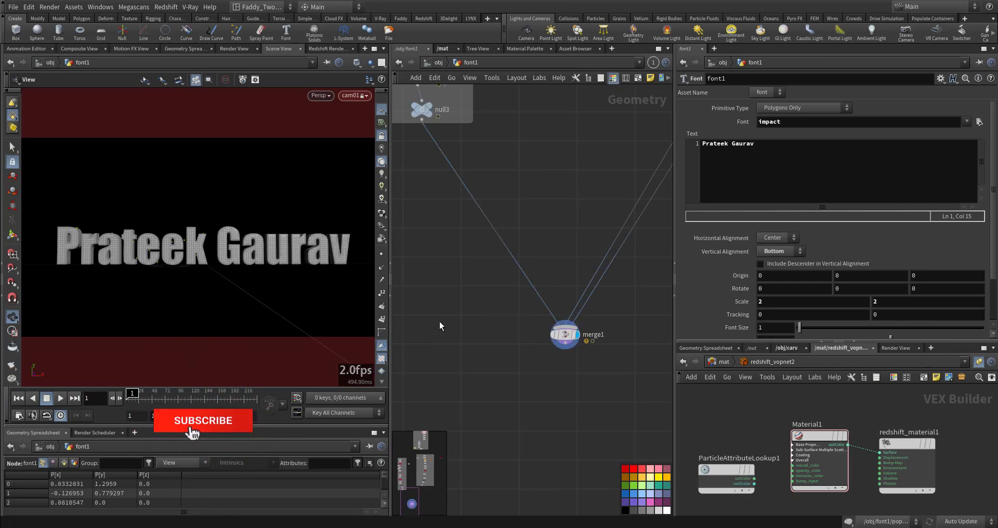
{"action": "left_click", "coordinate": [58, 399]}
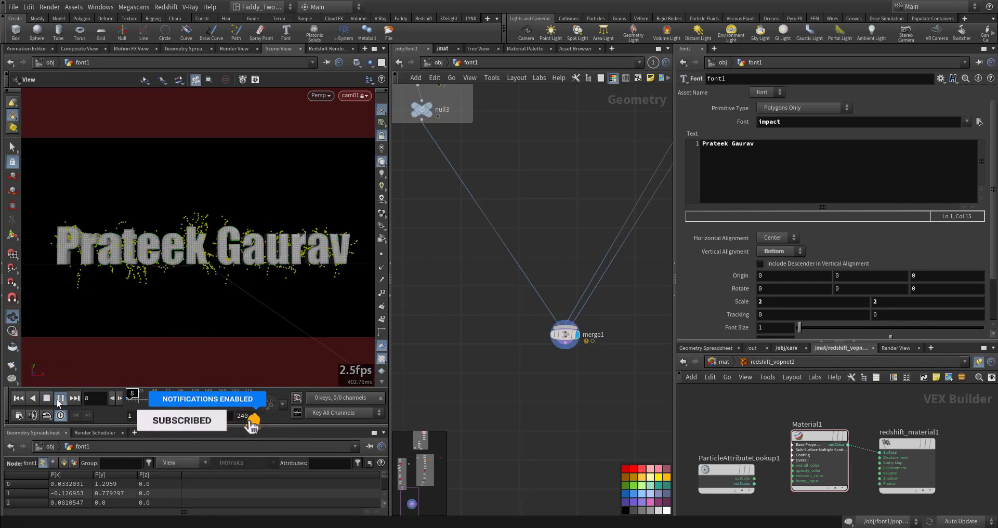
{"action": "left_click", "coordinate": [60, 398]}
Step: Make material2 the displayed node of the font1 network
{"action": "key", "text": "h"}
{"action": "middle_click_drag", "start_coordinate": [643, 230], "coordinate": [621, 301]}
{"action": "scroll", "coordinate": [622, 280], "scroll_direction": "up", "scroll_amount": 5}
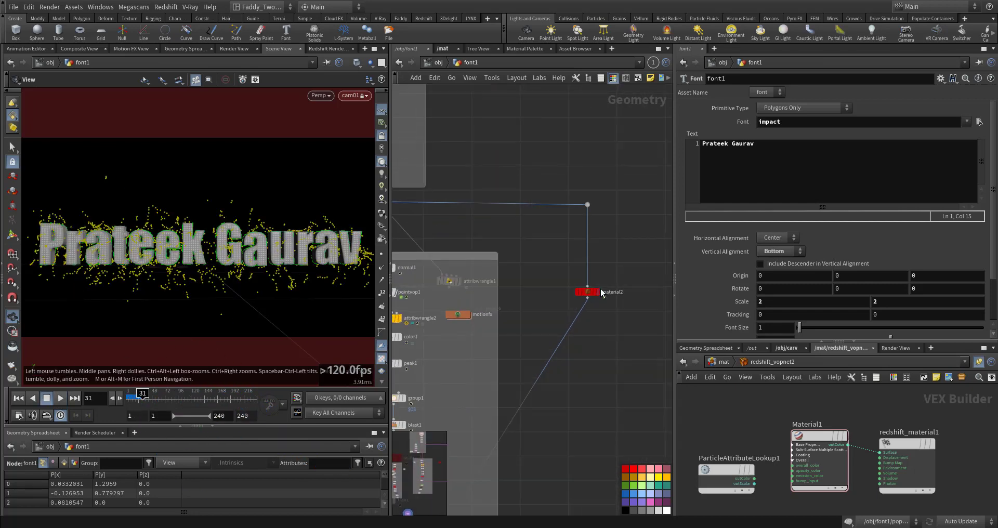
{"action": "left_click", "coordinate": [603, 291]}
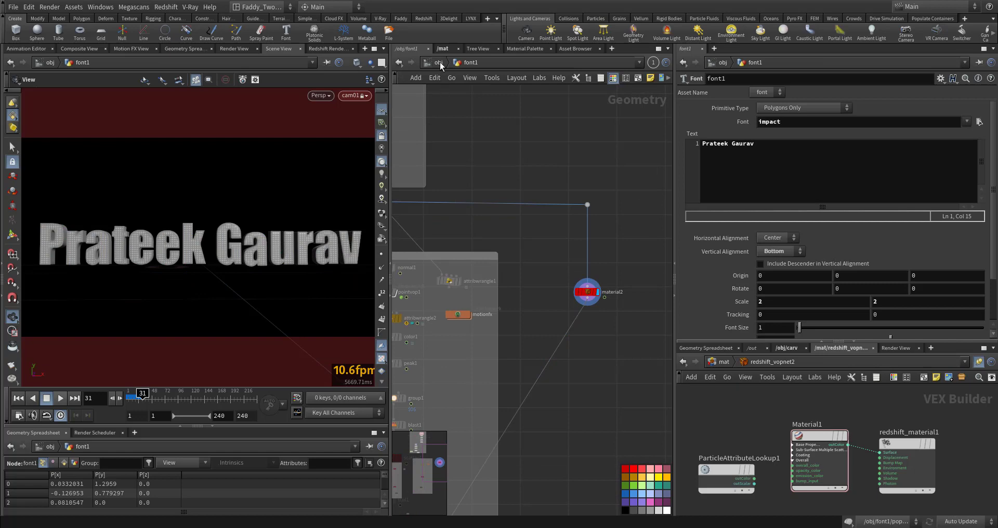
Step: Start the Redshift preview of the name at frame 31 through cam01, inspect it enlarged, and restore the pane layout
{"action": "left_click", "coordinate": [332, 48]}
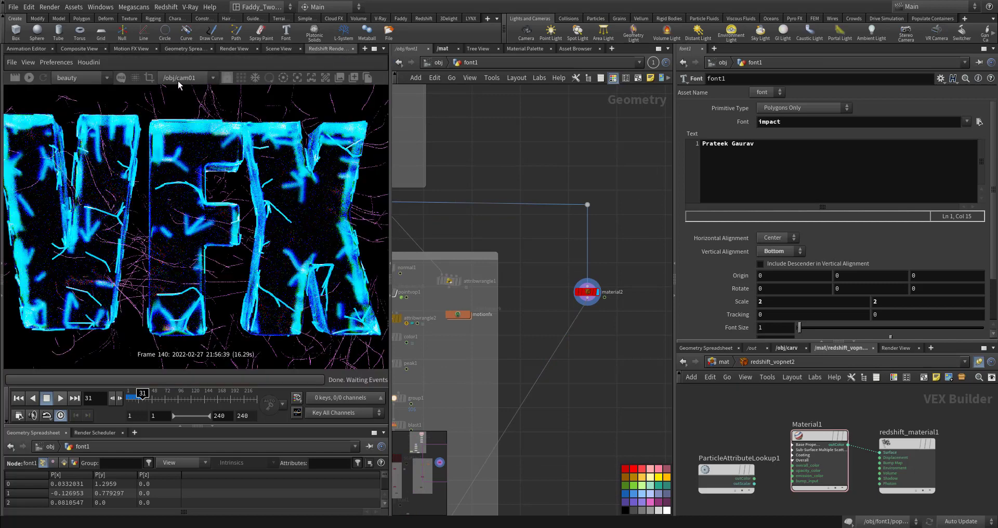
{"action": "left_click", "coordinate": [28, 78]}
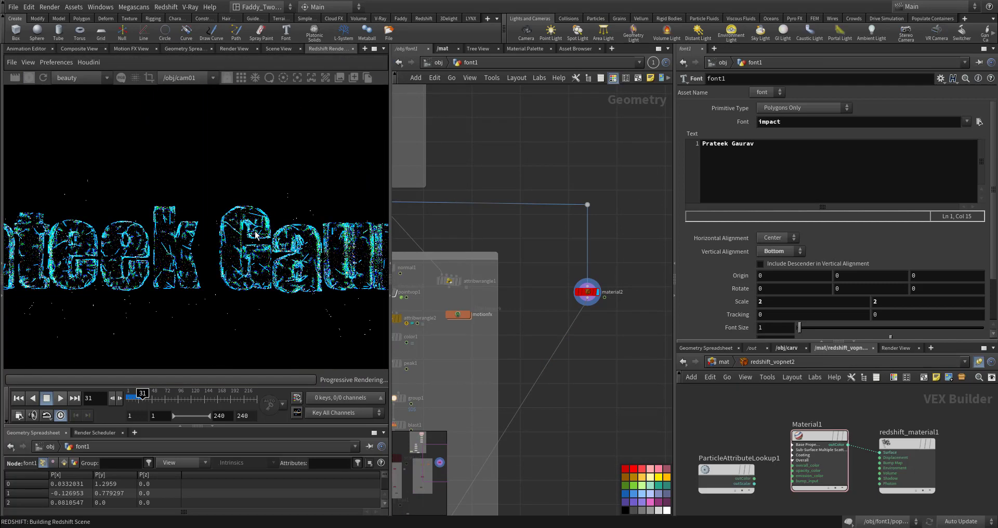
{"action": "scroll", "coordinate": [255, 251], "scroll_direction": "down", "scroll_amount": 4}
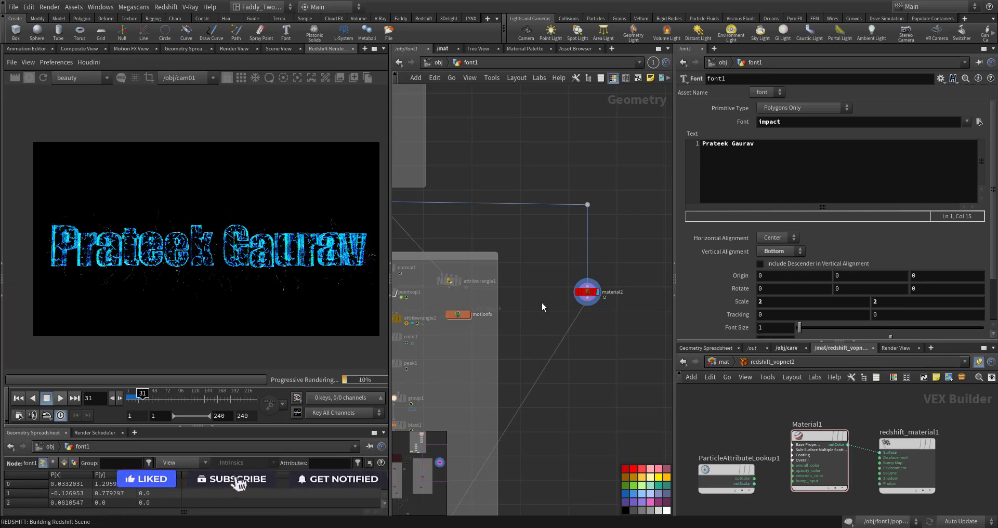
{"action": "left_click", "coordinate": [375, 49]}
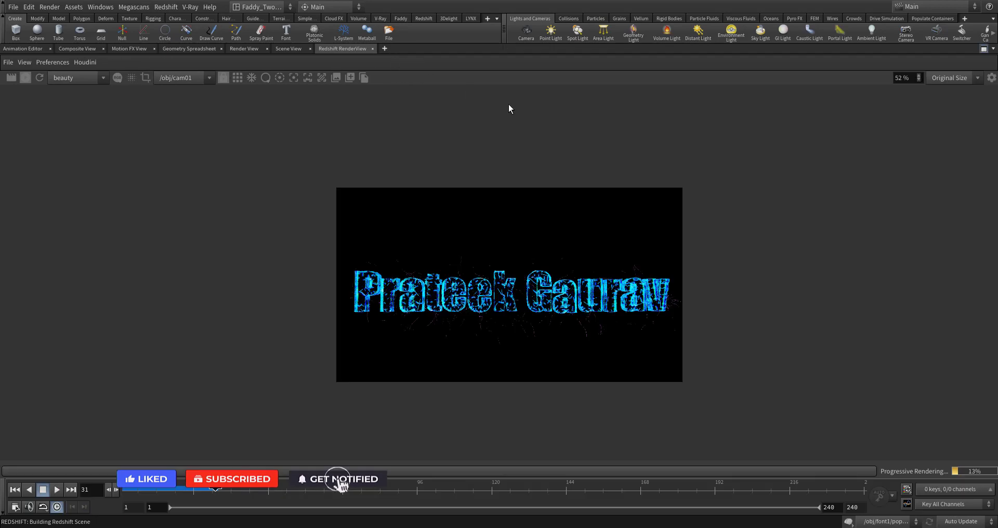
{"action": "scroll", "coordinate": [509, 285], "scroll_direction": "up", "scroll_amount": 5}
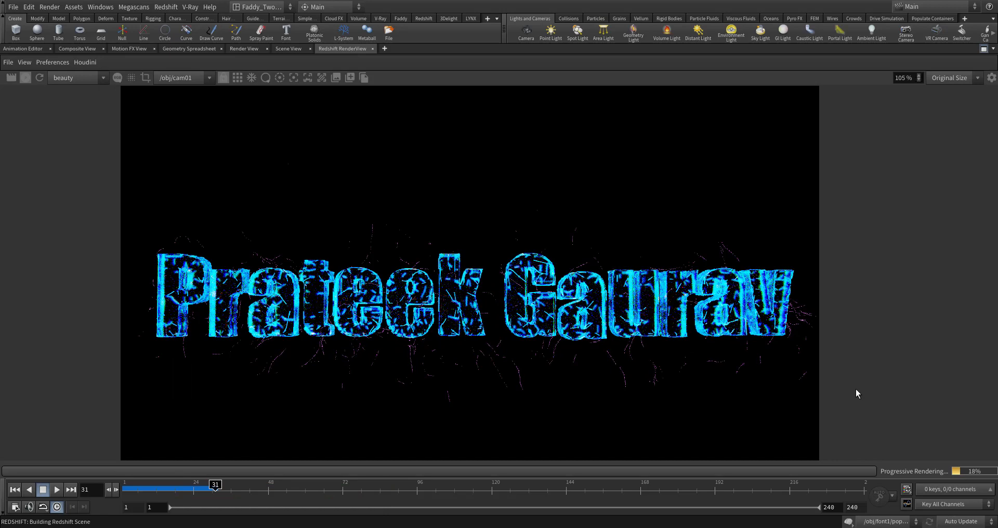
{"action": "left_click", "coordinate": [983, 48]}
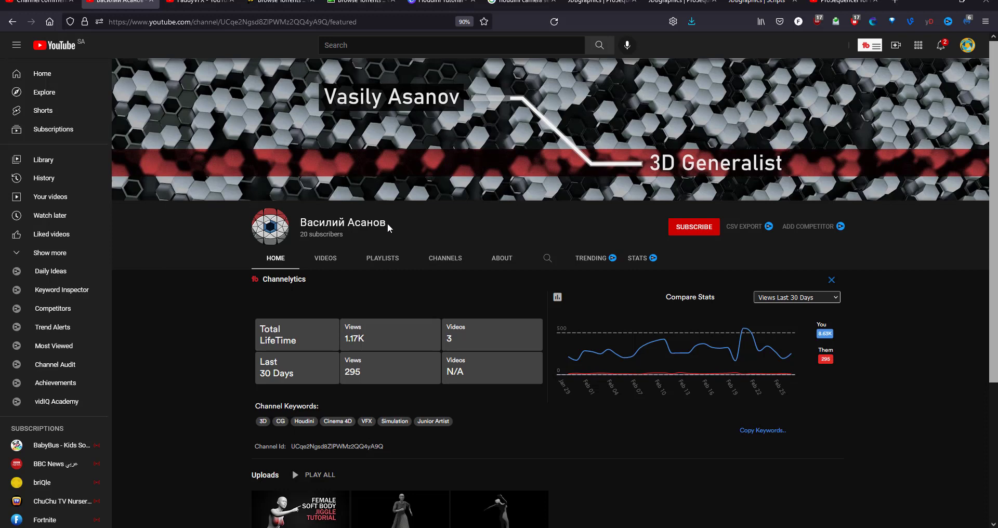
Step: Copy the owner's name from another YouTube channel in the browser and replace the font1 text with it
{"action": "left_click_drag", "start_coordinate": [388, 227], "coordinate": [300, 230]}
{"action": "key", "text": "ctrl+c"}
{"action": "scroll", "coordinate": [300, 230], "scroll_direction": "down", "scroll_amount": 3}
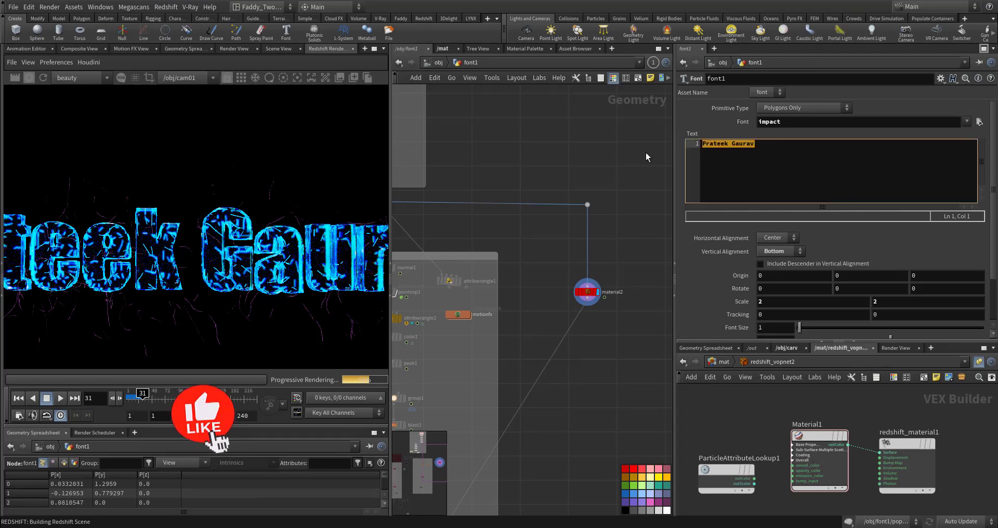
{"action": "key", "text": "BackSpace"}
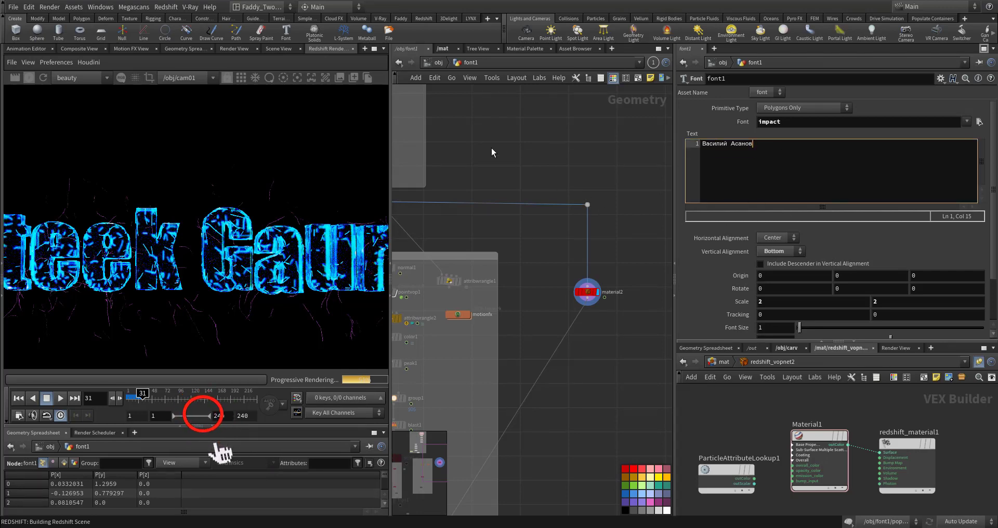
Step: Paste the copied channel owner's name into font1, return the scene view to frame 1, and pull cam01 back to fit the text
{"action": "key", "text": "ctrl+v"}
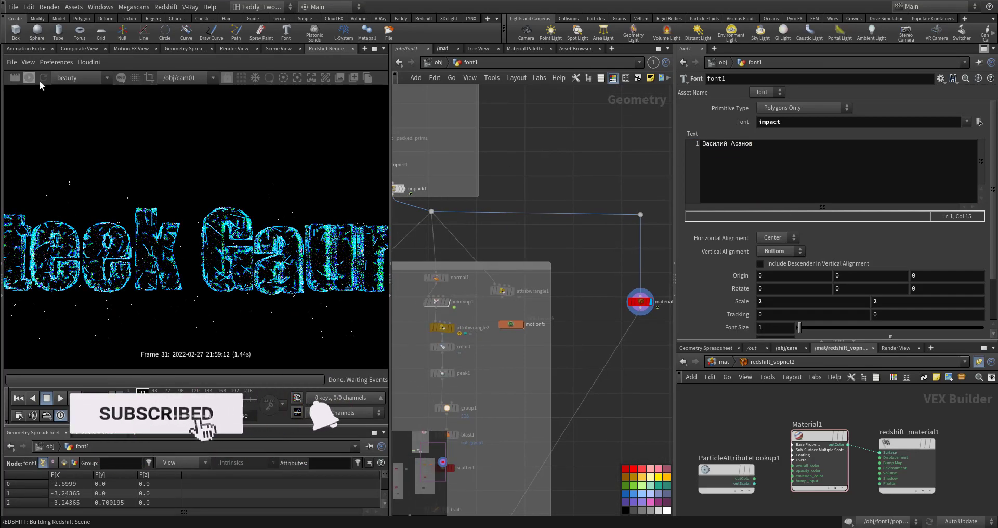
{"action": "left_click", "coordinate": [278, 48]}
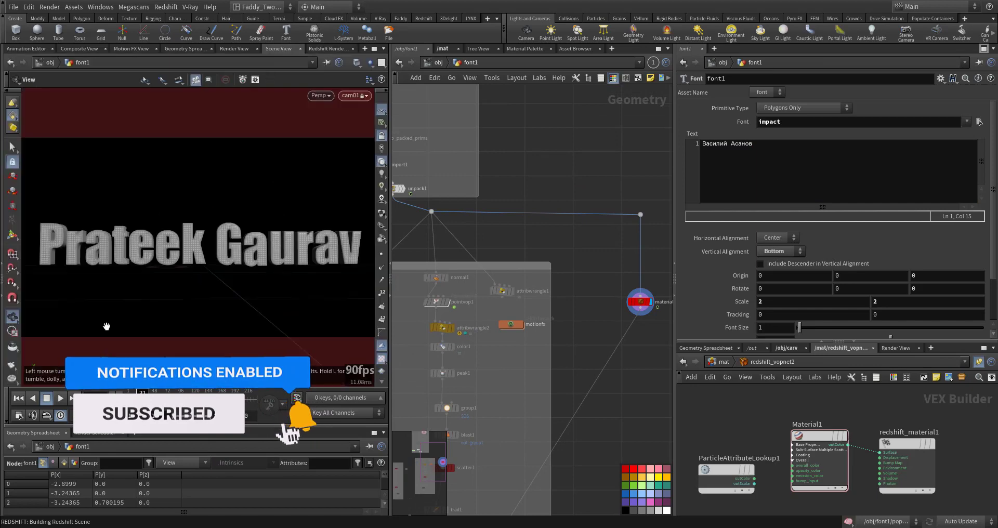
{"action": "left_click", "coordinate": [19, 399]}
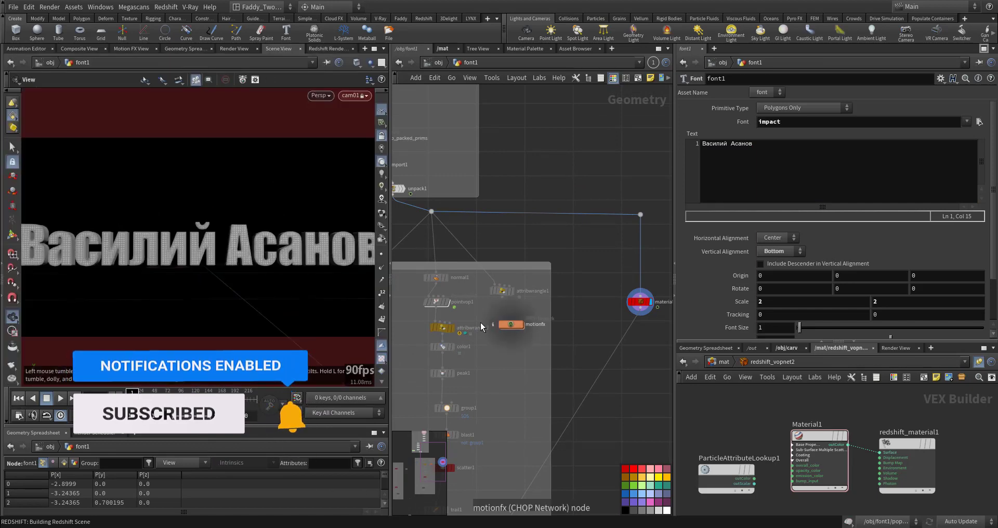
{"action": "right_click_drag", "start_coordinate": [214, 261], "coordinate": [215, 263]}
{"action": "middle_click_drag", "start_coordinate": [215, 264], "coordinate": [207, 261]}
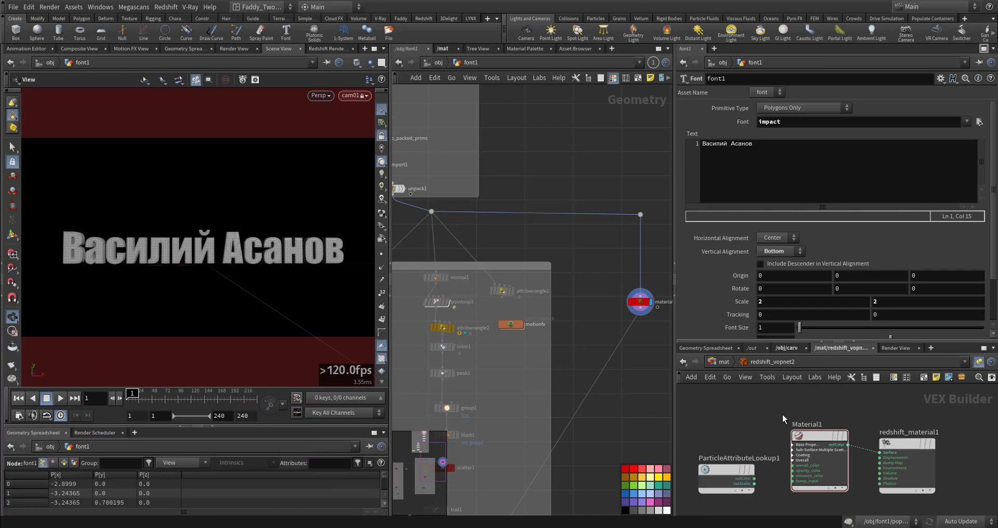
Step: Set the emission color of Material1 in redshift_vopnet2 to green with values 0.5, 1, 0
{"action": "left_click", "coordinate": [803, 436]}
{"action": "scroll", "coordinate": [701, 188], "scroll_direction": "up", "scroll_amount": 6}
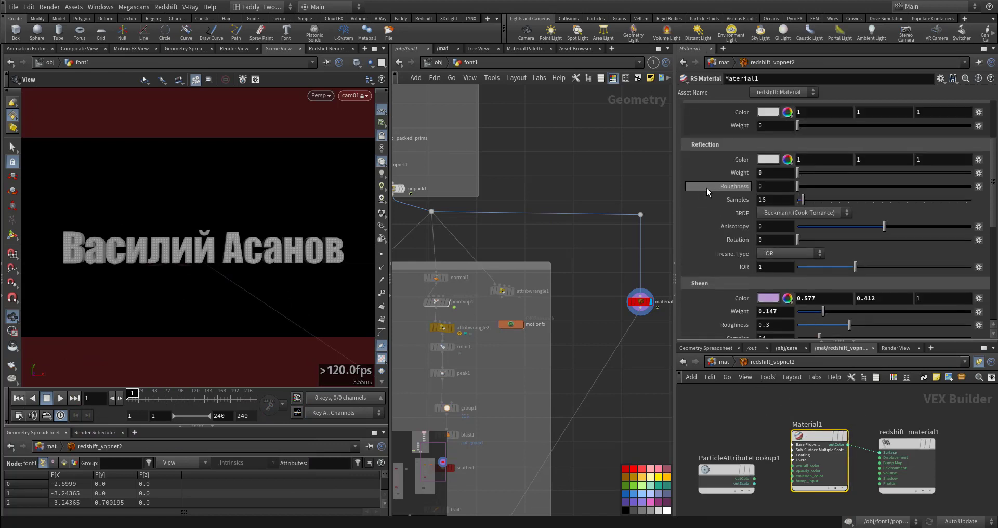
{"action": "scroll", "coordinate": [707, 189], "scroll_direction": "up", "scroll_amount": 3}
{"action": "left_click", "coordinate": [858, 109]}
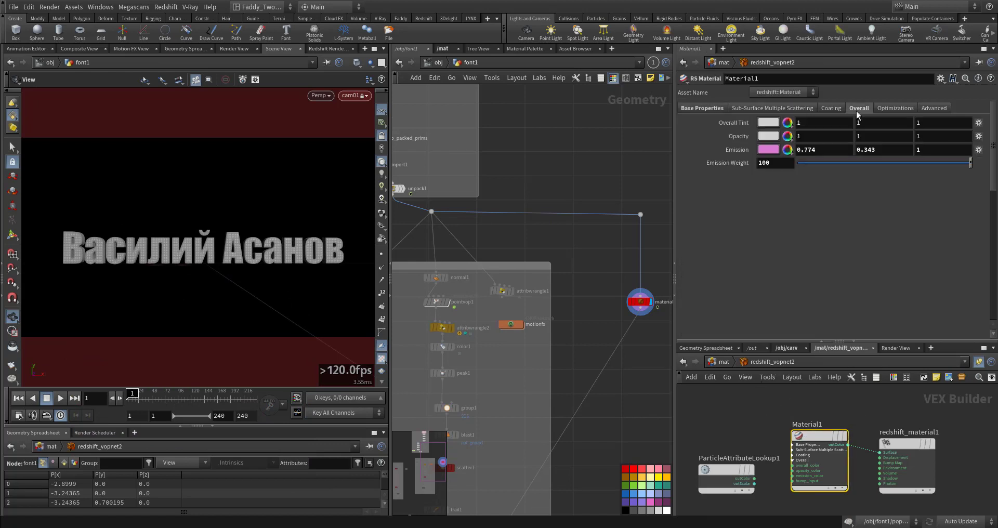
{"action": "left_click", "coordinate": [787, 150]}
{"action": "left_click", "coordinate": [780, 84]}
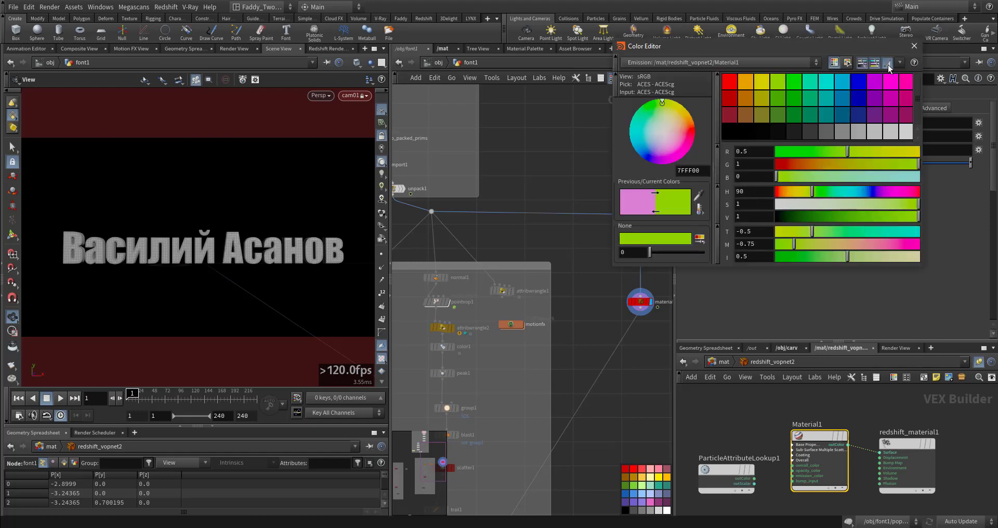
{"action": "left_click", "coordinate": [913, 47]}
Step: Rewind to frame 1, display the merge1 output, and play the particle simulation up to frame 22
{"action": "middle_click_drag", "start_coordinate": [544, 221], "coordinate": [548, 182]}
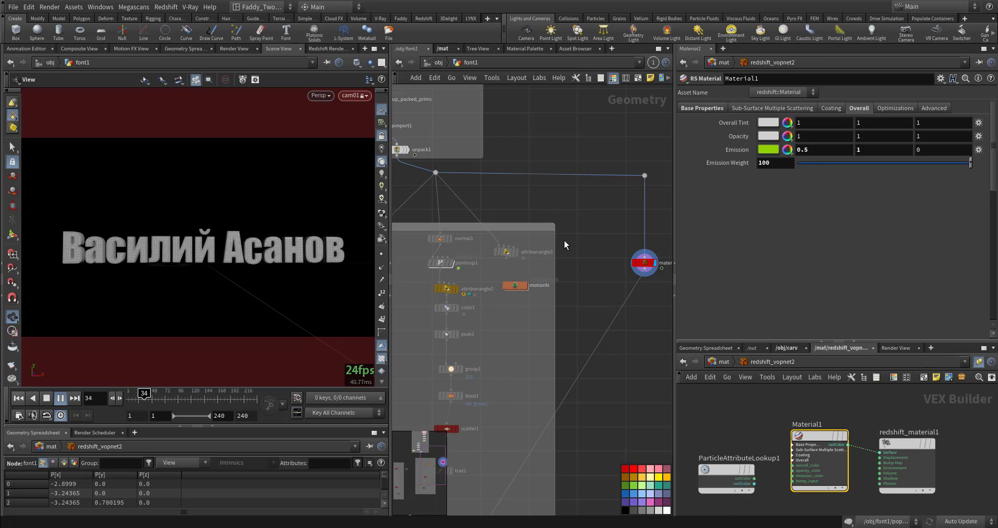
{"action": "key", "text": "ctrl+Up"}
{"action": "middle_click_drag", "start_coordinate": [606, 366], "coordinate": [553, 214]}
{"action": "scroll", "coordinate": [551, 221], "scroll_direction": "down", "scroll_amount": 5}
{"action": "middle_click_drag", "start_coordinate": [438, 429], "coordinate": [492, 329]}
{"action": "scroll", "coordinate": [491, 330], "scroll_direction": "up", "scroll_amount": 6}
{"action": "left_click_drag", "start_coordinate": [490, 328], "coordinate": [424, 283]}
{"action": "left_click", "coordinate": [463, 293]}
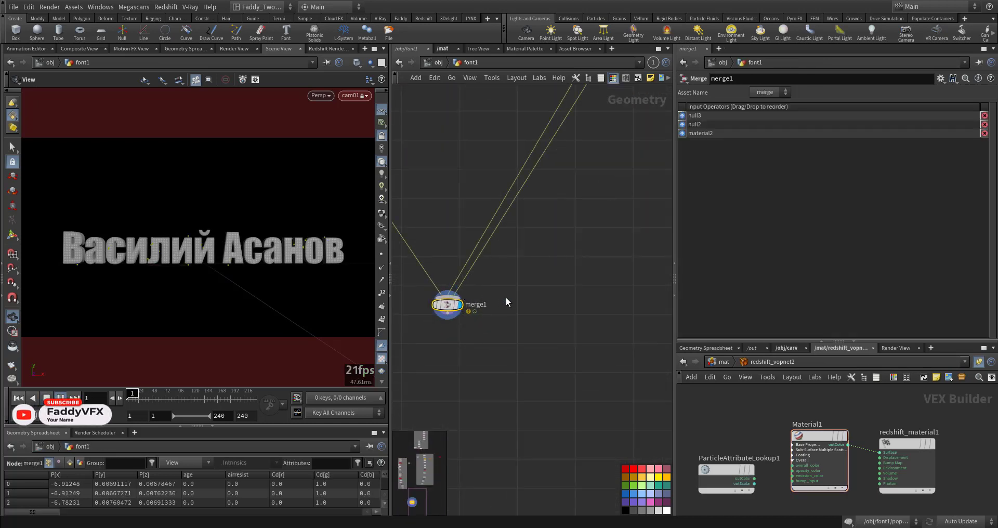
{"action": "key", "text": "Up"}
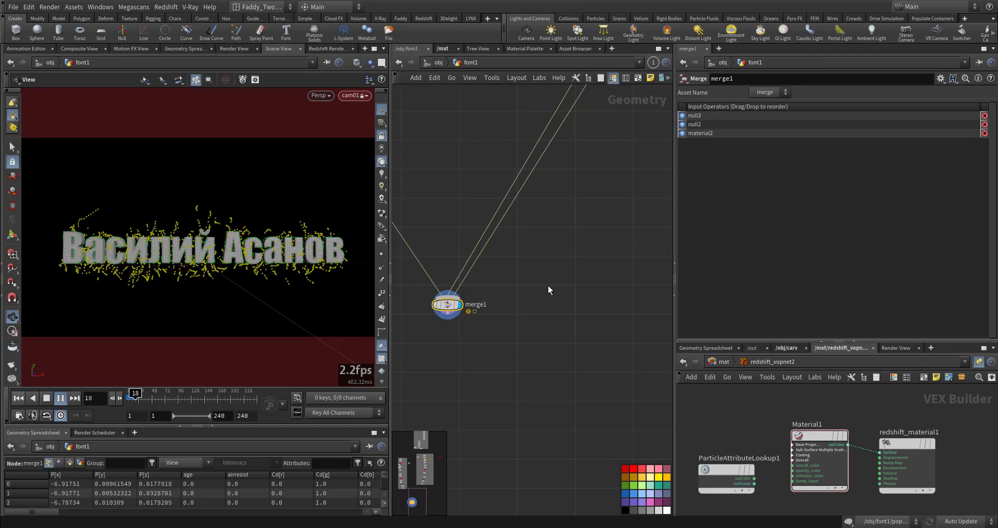
{"action": "key", "text": "Up"}
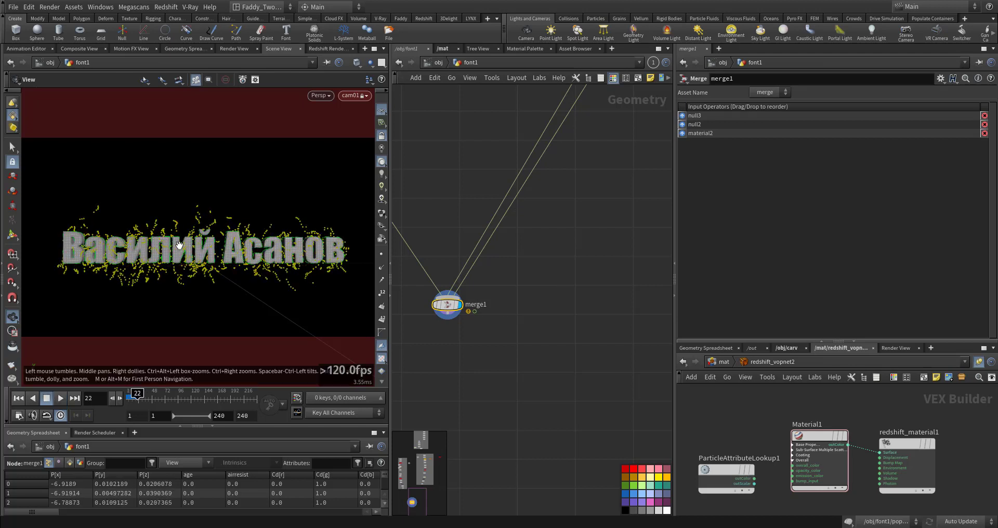
Step: Move cam01 closer until the name spans almost the full width of the camera frame
{"action": "right_click_drag", "start_coordinate": [179, 245], "coordinate": [203, 242]}
{"action": "middle_click_drag", "start_coordinate": [203, 242], "coordinate": [195, 242]}
{"action": "right_click_drag", "start_coordinate": [202, 240], "coordinate": [198, 241]}
Step: Select material2 in the font1 network and make it the displayed node
{"action": "scroll", "coordinate": [586, 206], "scroll_direction": "down", "scroll_amount": 2}
{"action": "middle_click_drag", "start_coordinate": [587, 206], "coordinate": [536, 413]}
{"action": "scroll", "coordinate": [528, 337], "scroll_direction": "down", "scroll_amount": 4}
{"action": "scroll", "coordinate": [600, 246], "scroll_direction": "up", "scroll_amount": 3}
{"action": "left_click", "coordinate": [574, 208]}
{"action": "key", "text": "r"}
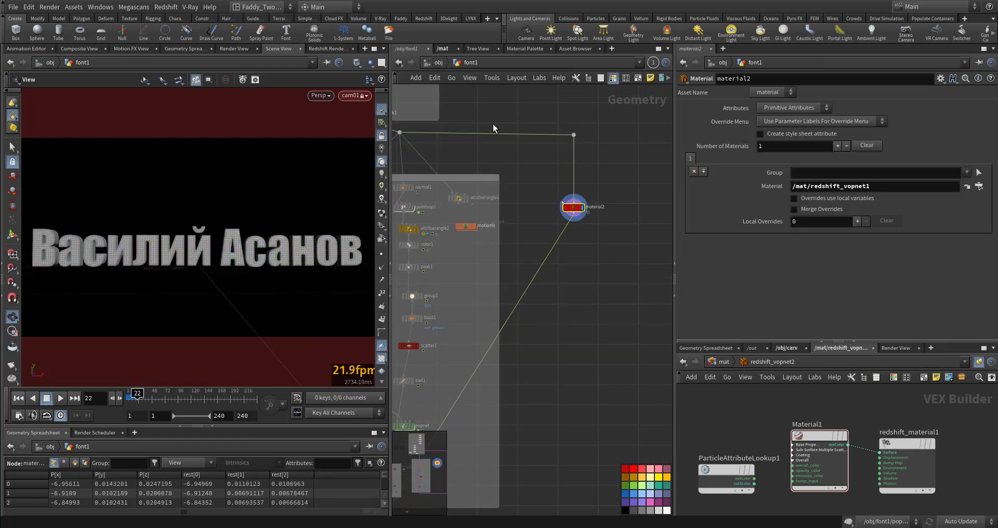
Step: Start the Redshift preview of the name at frame 22 through cam01 and inspect it enlarged
{"action": "left_click", "coordinate": [328, 48]}
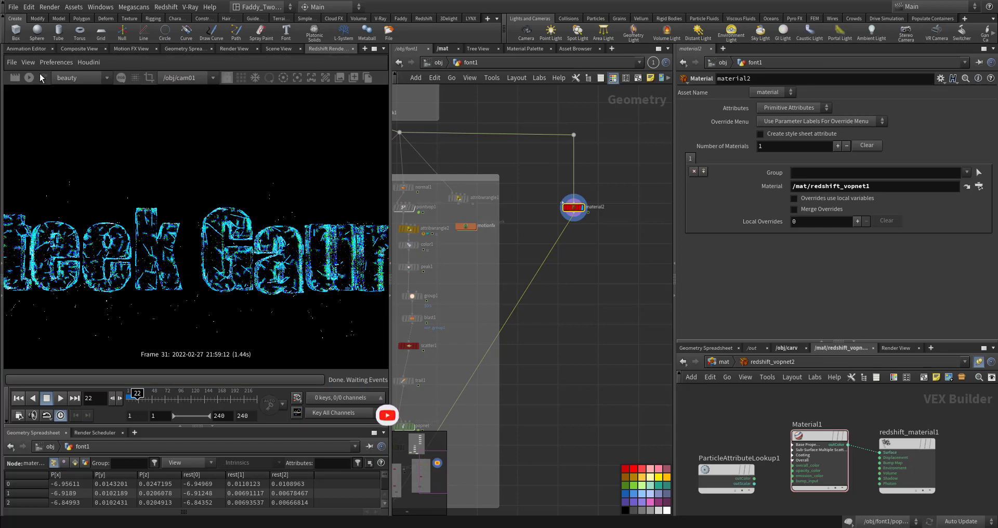
{"action": "left_click", "coordinate": [374, 48]}
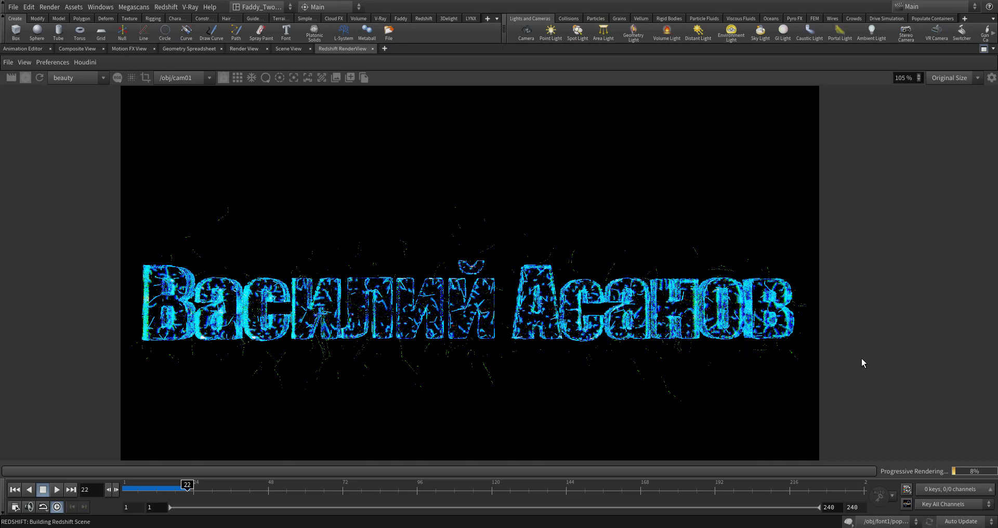
{"action": "scroll", "coordinate": [862, 358], "scroll_direction": "up", "scroll_amount": 3}
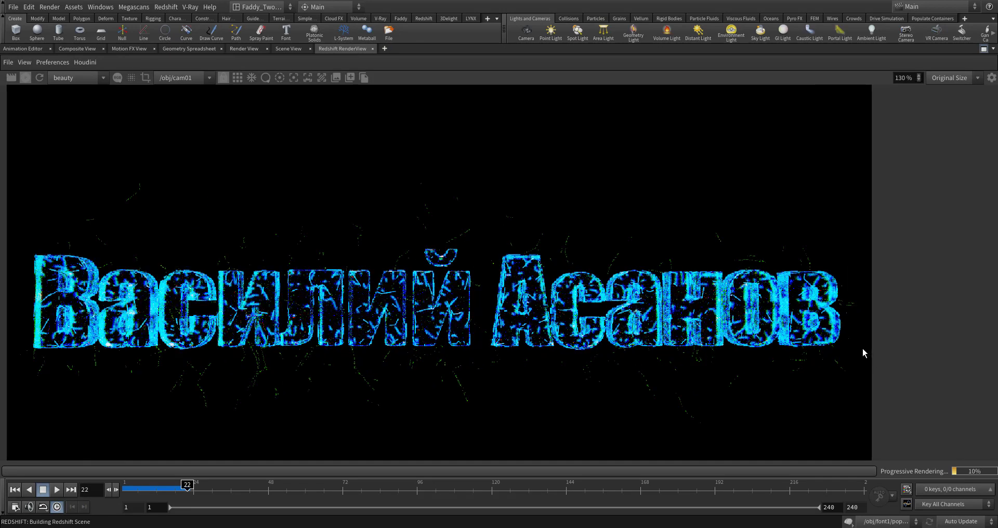
{"action": "middle_click_drag", "start_coordinate": [862, 353], "coordinate": [949, 342]}
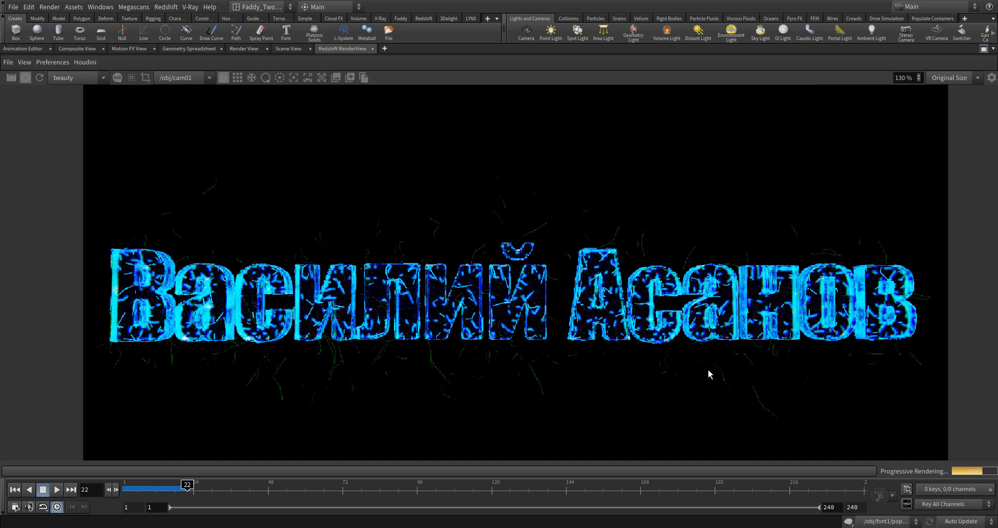
Step: Switch to the browser, look through the next viewer's YouTube channel videos, and copy the channel owner's name
{"action": "key", "text": "alt+Tab"}
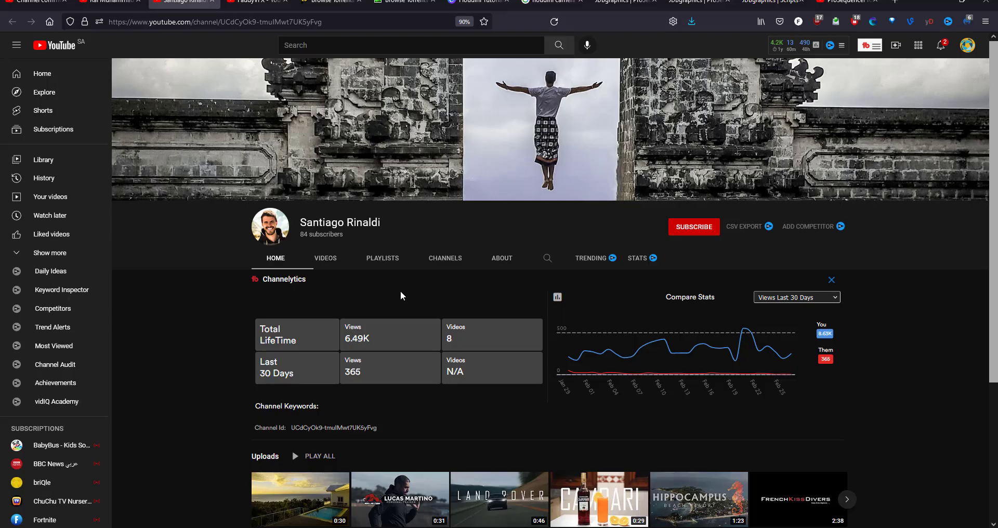
{"action": "left_click", "coordinate": [328, 259]}
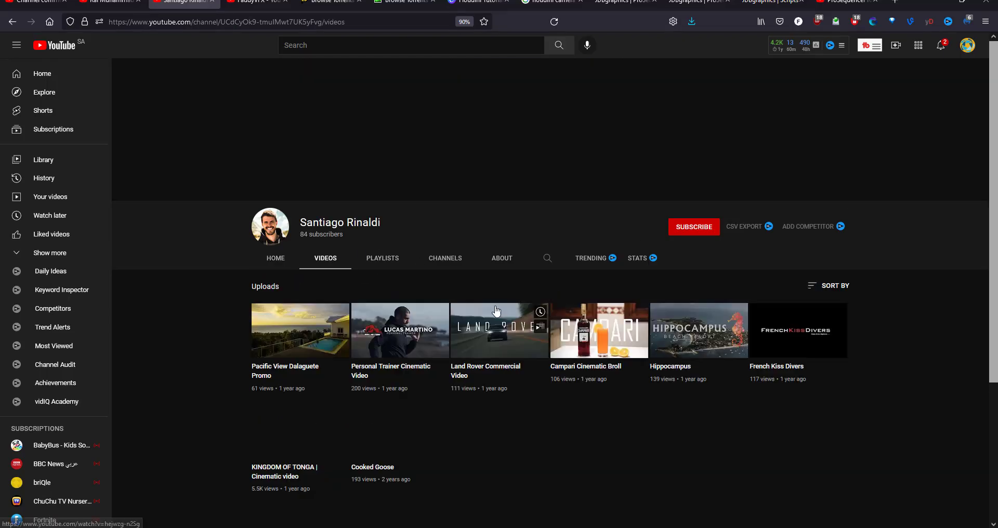
{"action": "left_click", "coordinate": [281, 258]}
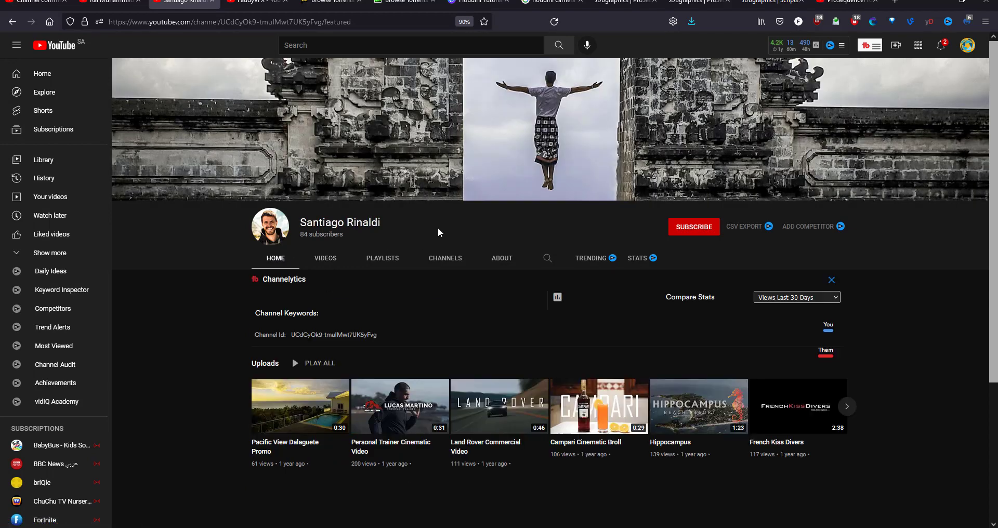
{"action": "left_click_drag", "start_coordinate": [382, 223], "coordinate": [298, 223]}
{"action": "left_click", "coordinate": [238, 208]}
{"action": "left_click", "coordinate": [201, 254]}
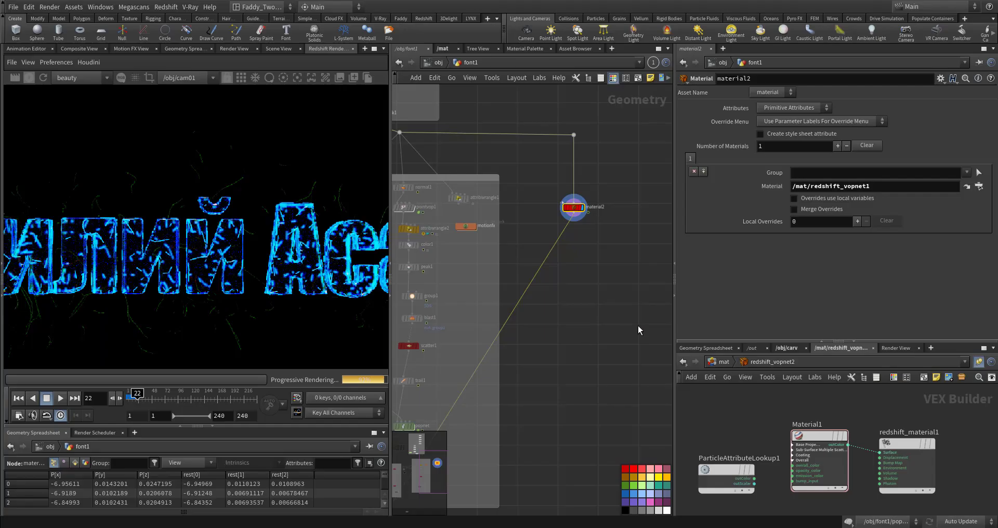
Step: Return to frame 1 in the scene view and replace the font1 text with the copied channel owner's name
{"action": "left_click_drag", "start_coordinate": [575, 208], "coordinate": [597, 390]}
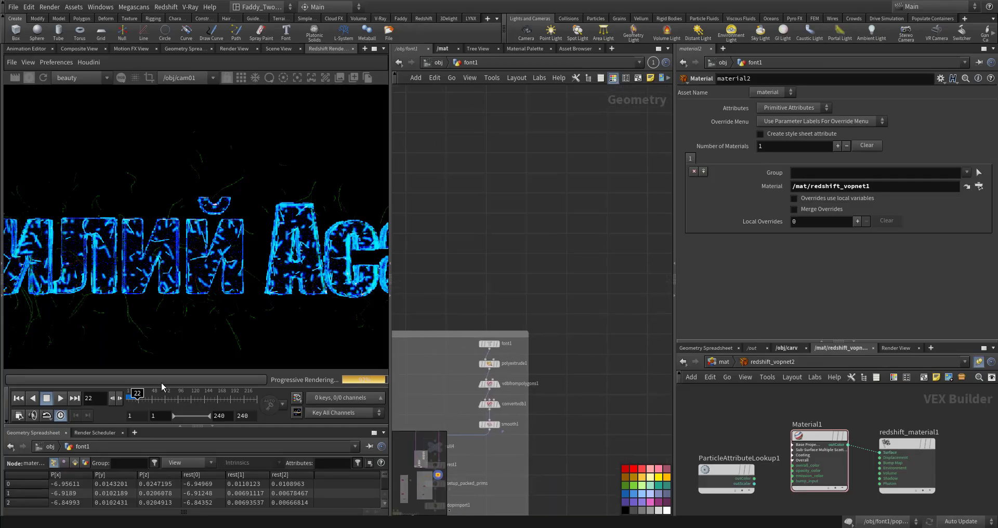
{"action": "left_click", "coordinate": [15, 399]}
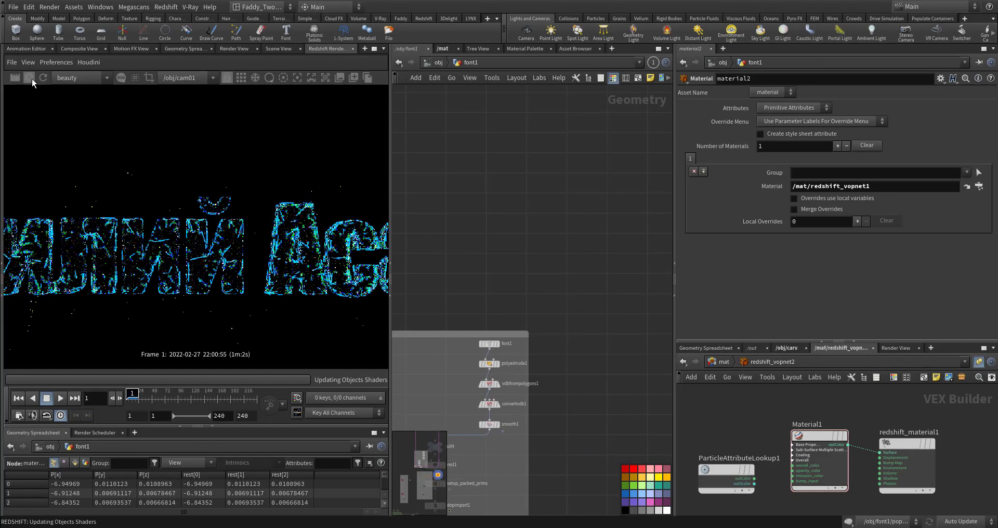
{"action": "left_click", "coordinate": [279, 48]}
{"action": "scroll", "coordinate": [529, 286], "scroll_direction": "up", "scroll_amount": 3}
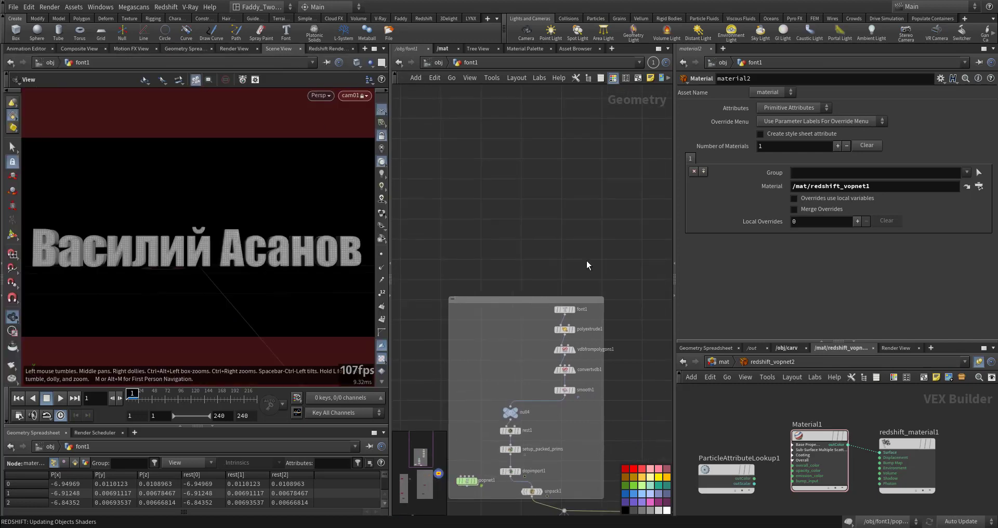
{"action": "left_click", "coordinate": [534, 300]}
{"action": "left_click", "coordinate": [773, 163]}
{"action": "key", "text": "ctrl+a"}
{"action": "key", "text": "ctrl+v"}
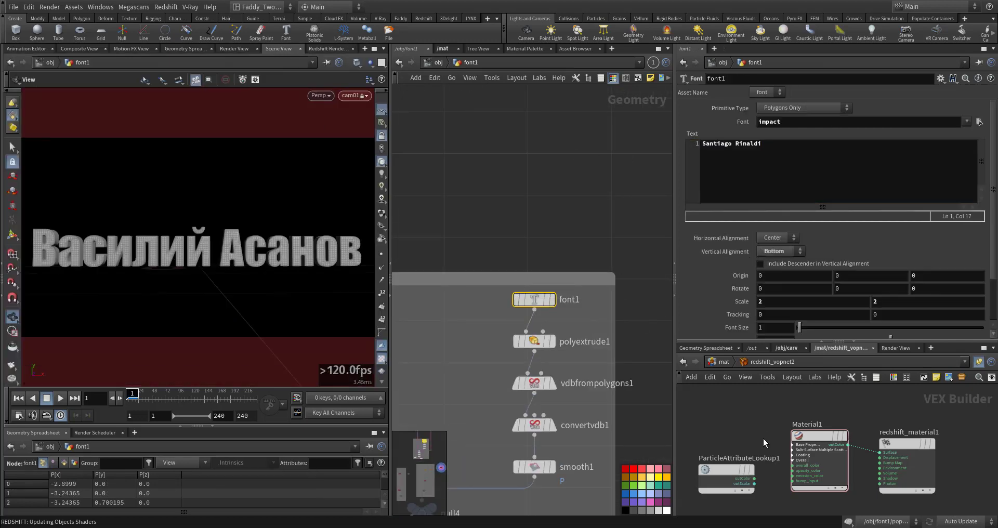
Step: Change the emission color of Material1 in redshift_vopnet2 to yellow with values 1, 1, 0
{"action": "left_click", "coordinate": [798, 437]}
{"action": "left_click", "coordinate": [769, 150]}
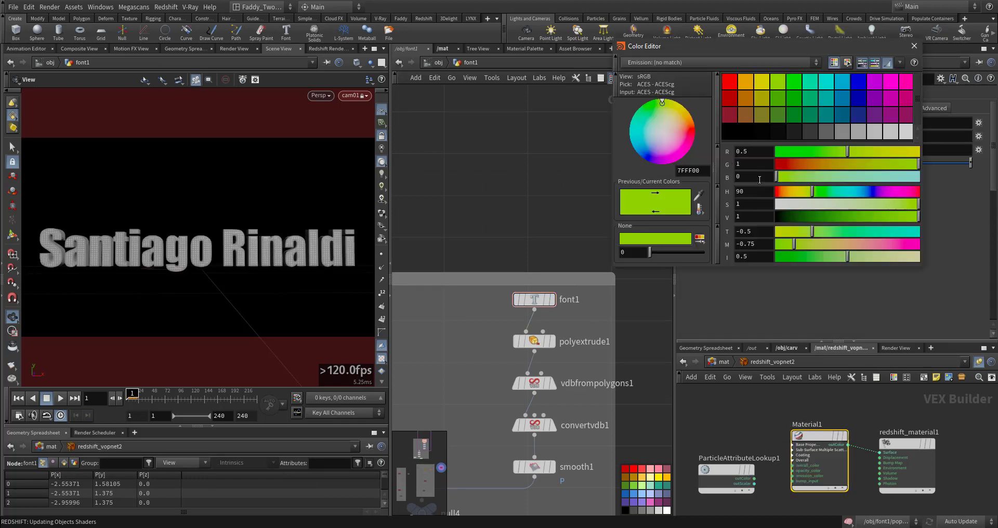
{"action": "left_click", "coordinate": [759, 85]}
{"action": "left_click", "coordinate": [913, 47]}
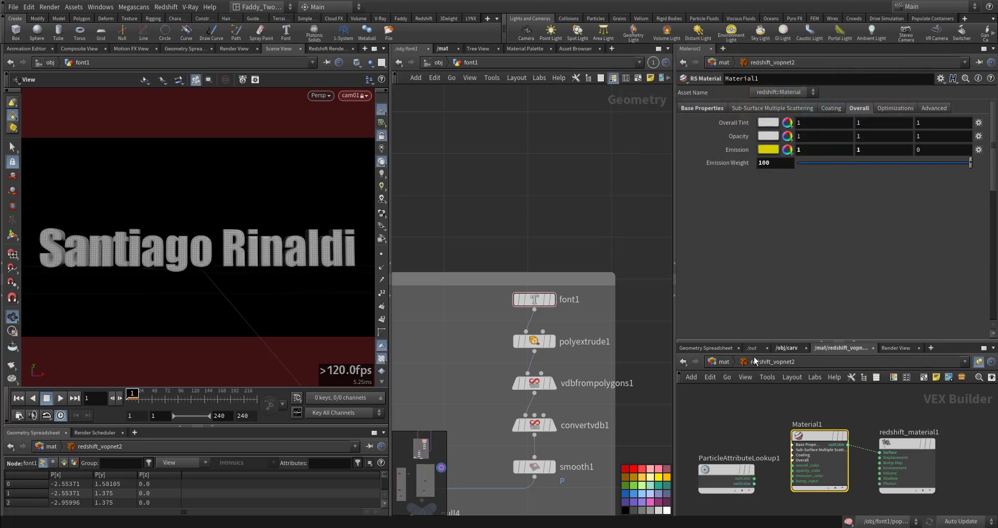
Step: Open redshift_vopnet3 in the mat network and set its Material1 emission color to purple with values 0.5, 0, 1
{"action": "left_click", "coordinate": [723, 362]}
{"action": "middle_click_drag", "start_coordinate": [766, 472], "coordinate": [760, 439]}
{"action": "double_click", "coordinate": [841, 468]}
{"action": "left_click", "coordinate": [775, 151]}
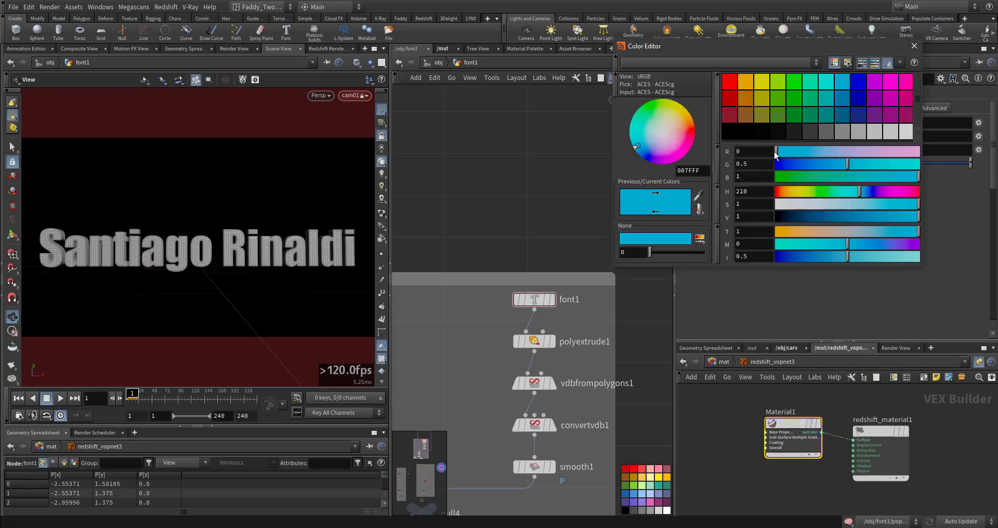
{"action": "left_click", "coordinate": [875, 88]}
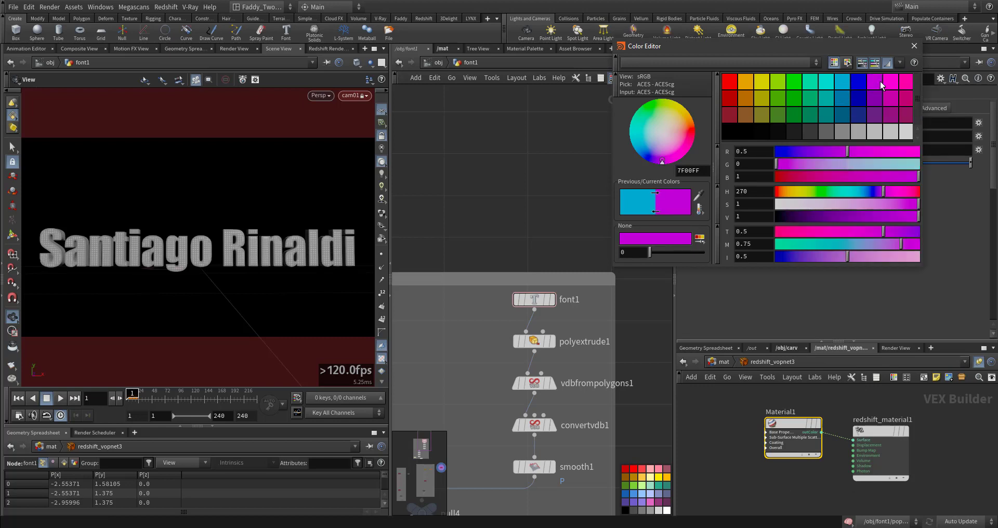
{"action": "left_click", "coordinate": [914, 48]}
Step: Display the merge1 output and play the particle simulation up to frame 72
{"action": "scroll", "coordinate": [506, 196], "scroll_direction": "down", "scroll_amount": 6}
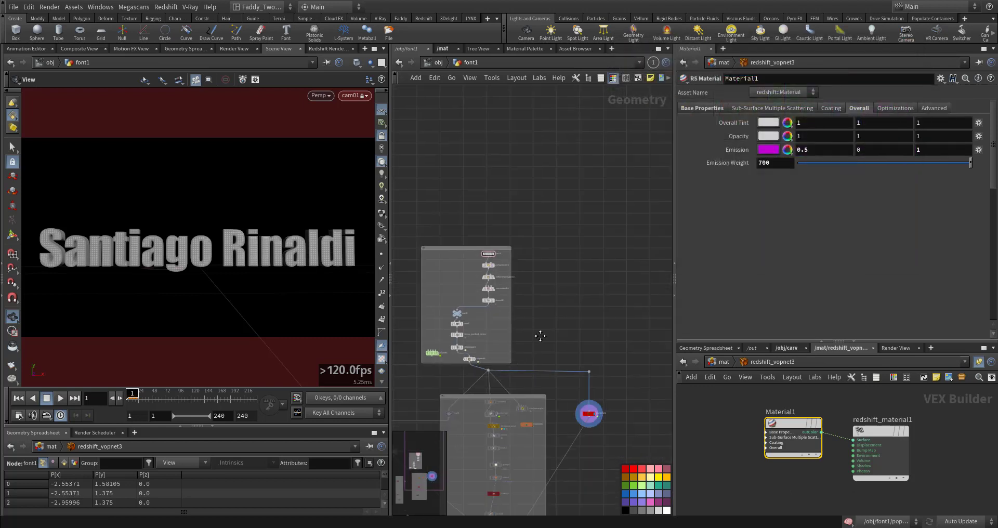
{"action": "left_click", "coordinate": [476, 392]}
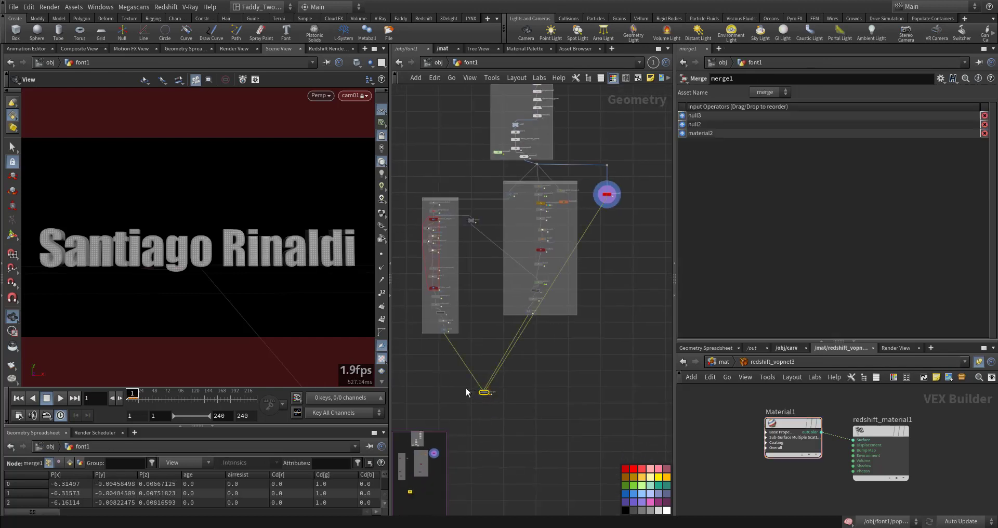
{"action": "key", "text": "Up"}
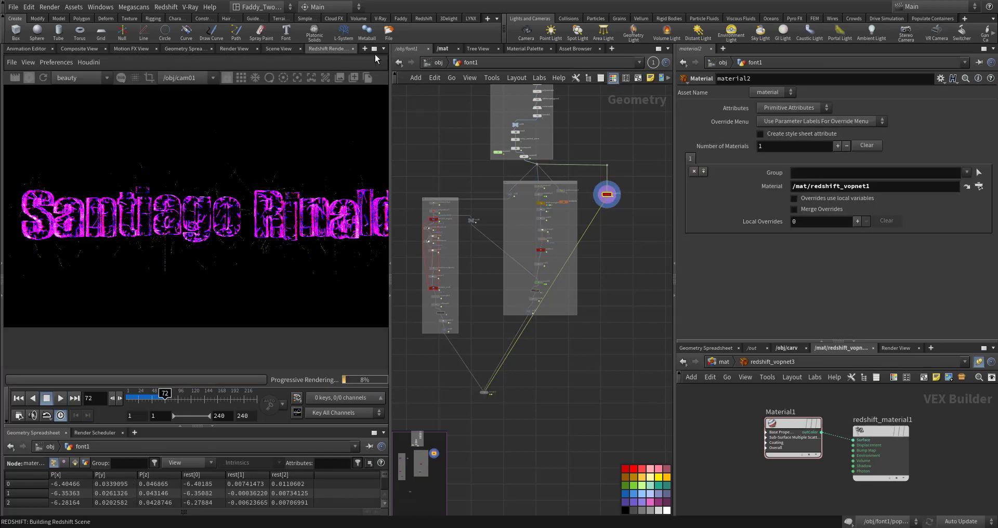
Step: Maximize the Redshift preview at frame 72 and inspect the purple name and its trails at 150% zoom
{"action": "left_click", "coordinate": [377, 48]}
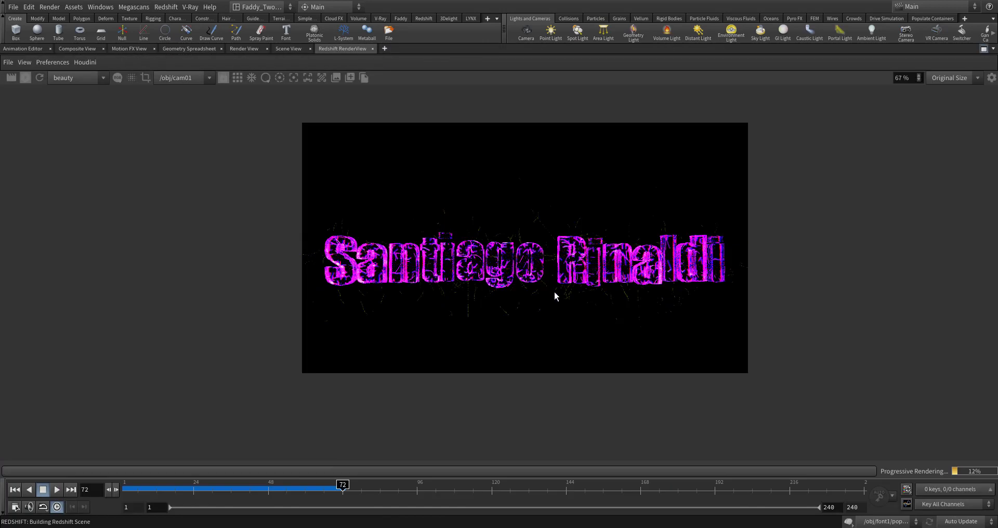
{"action": "scroll", "coordinate": [555, 291], "scroll_direction": "up", "scroll_amount": 4}
{"action": "scroll", "coordinate": [554, 289], "scroll_direction": "up", "scroll_amount": 2}
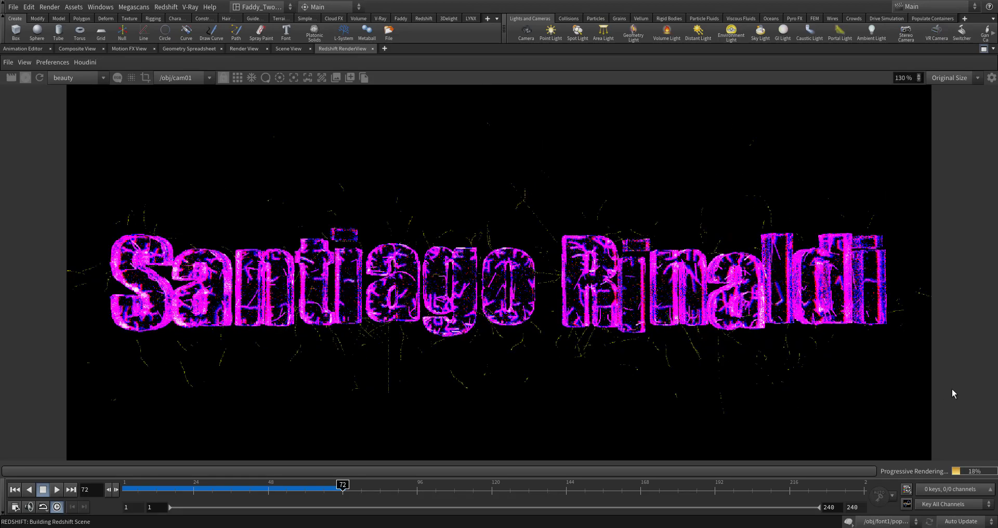
{"action": "scroll", "coordinate": [951, 388], "scroll_direction": "up", "scroll_amount": 2}
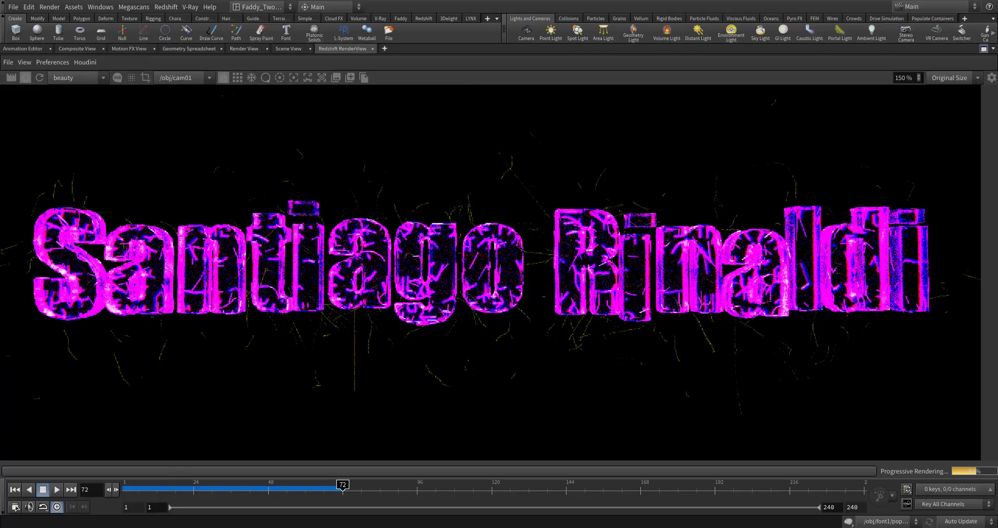
Step: Switch to the browser, open another viewer's YouTube channel, and copy the channel owner's full name
{"action": "left_click", "coordinate": [183, 527]}
{"action": "left_click", "coordinate": [108, 4]}
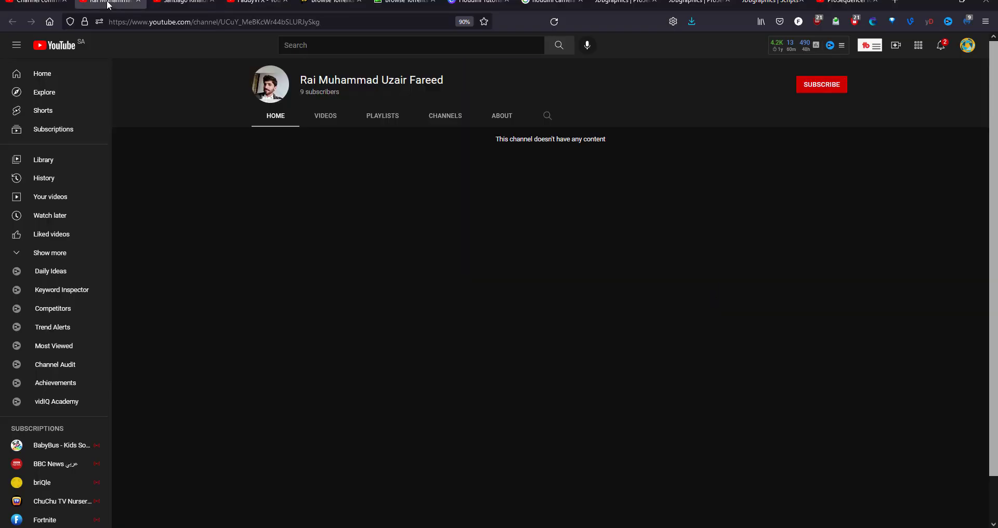
{"action": "left_click_drag", "start_coordinate": [301, 80], "coordinate": [444, 86]}
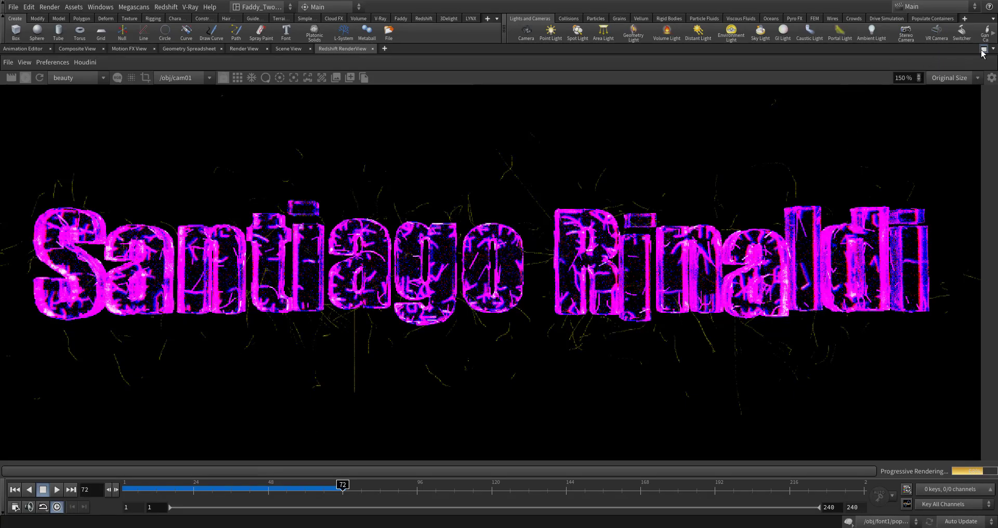
Step: Restore the pane layout, stop the Redshift preview, and return the timeline to frame 1
{"action": "left_click", "coordinate": [983, 48]}
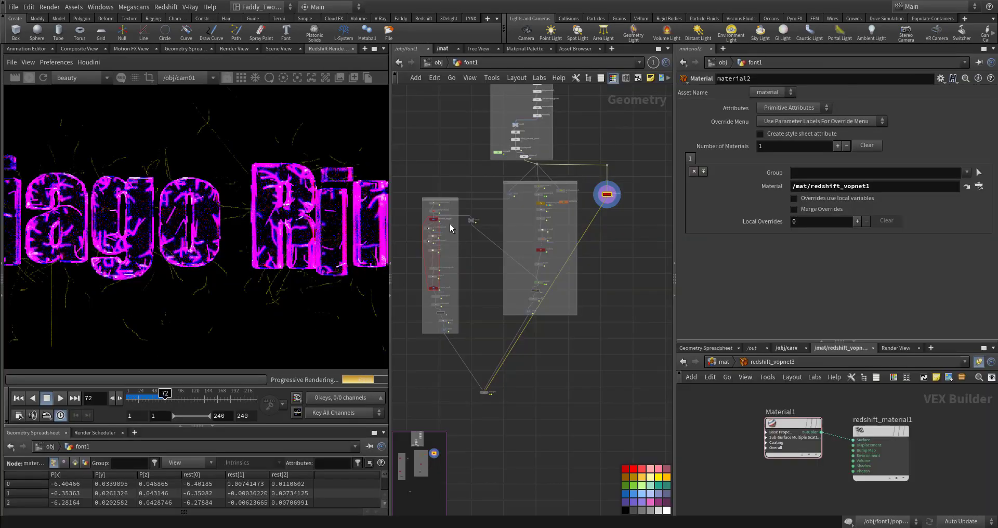
{"action": "middle_click_drag", "start_coordinate": [454, 149], "coordinate": [445, 261]}
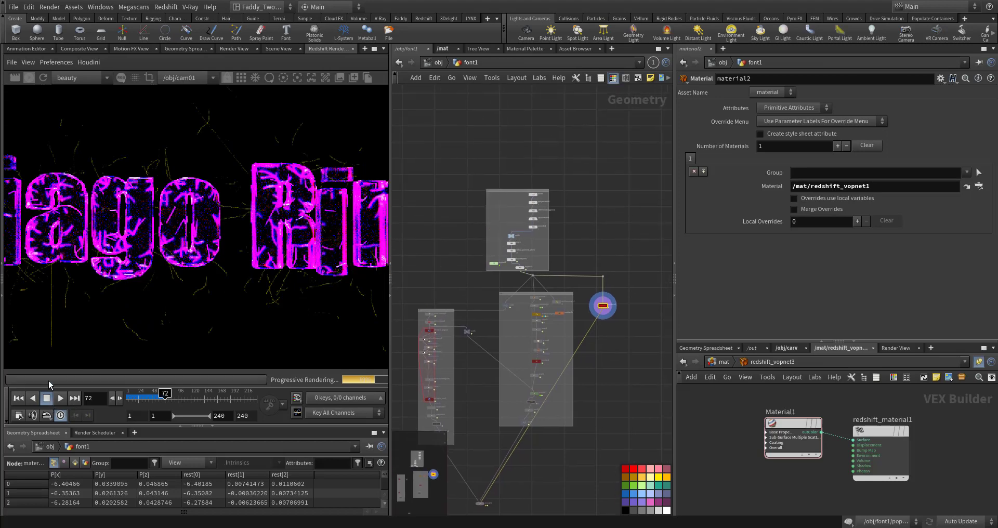
{"action": "left_click", "coordinate": [32, 82]}
{"action": "left_click", "coordinate": [18, 398]}
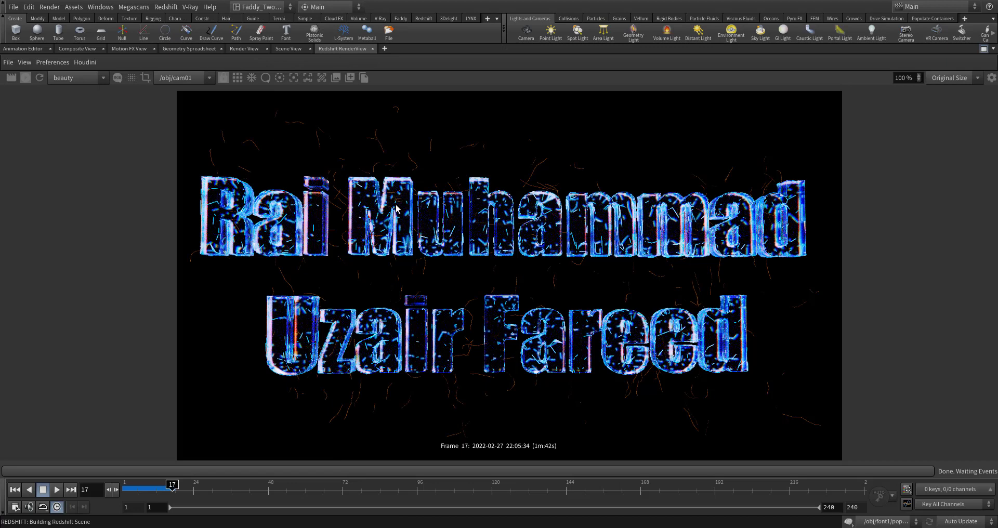